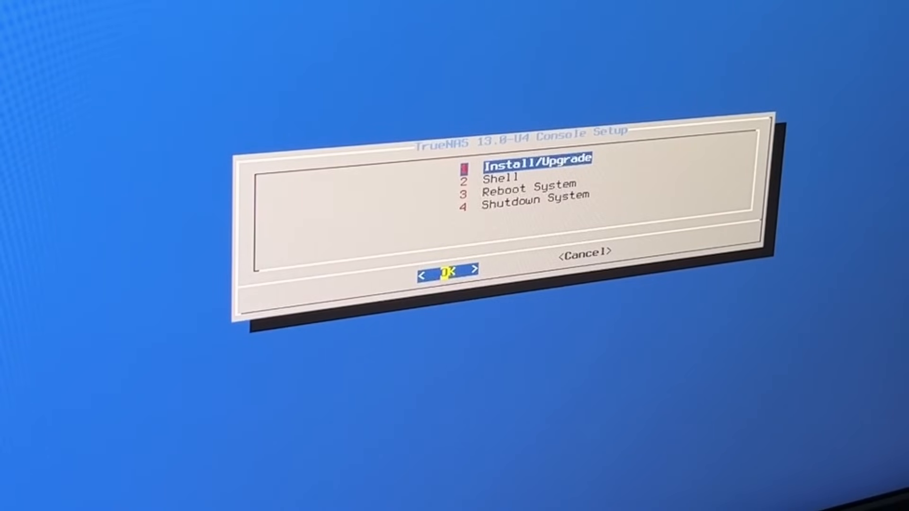
- Start the Install/Upgrade option from the TrueNAS console setup menu
key("Down")
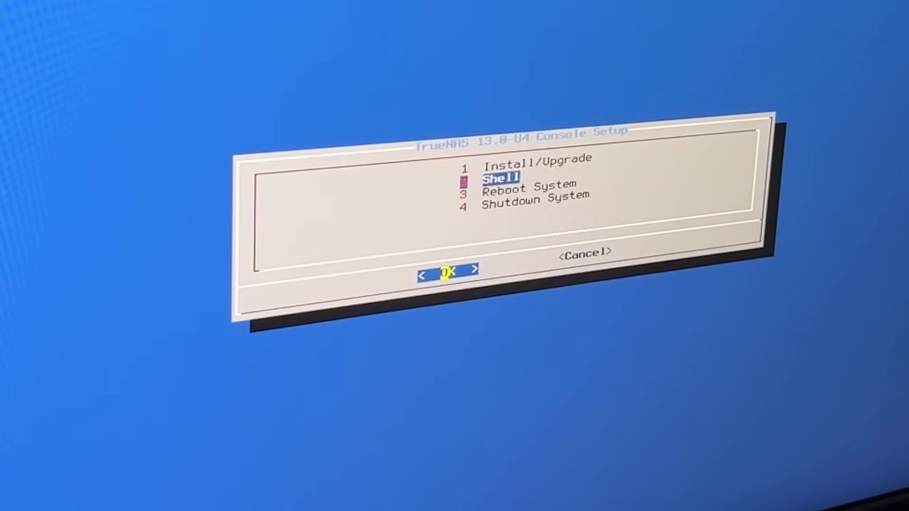
key("Up")
key("Down")
key("Down")
key("Up")
key("Up")
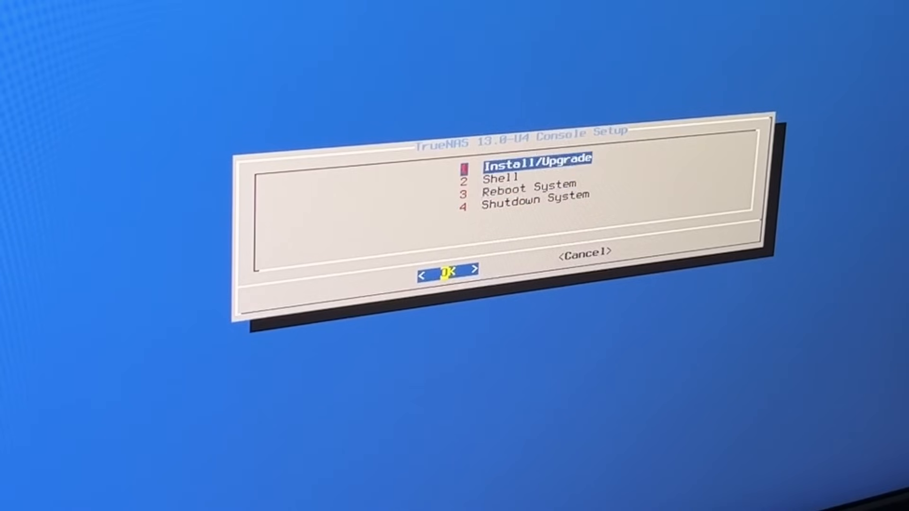
key("Return")
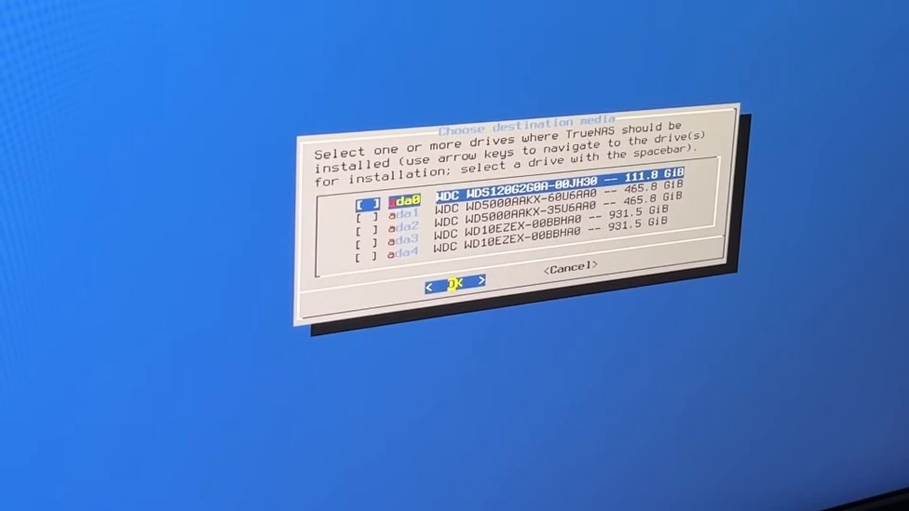
- Examine the drives ada0 to ada4 offered as destination media, comparing their models and capacities
key("Down")
key("Down")
key("Down")
key("Down")
key("Up")
key("Up")
key("Up")
key("Up")
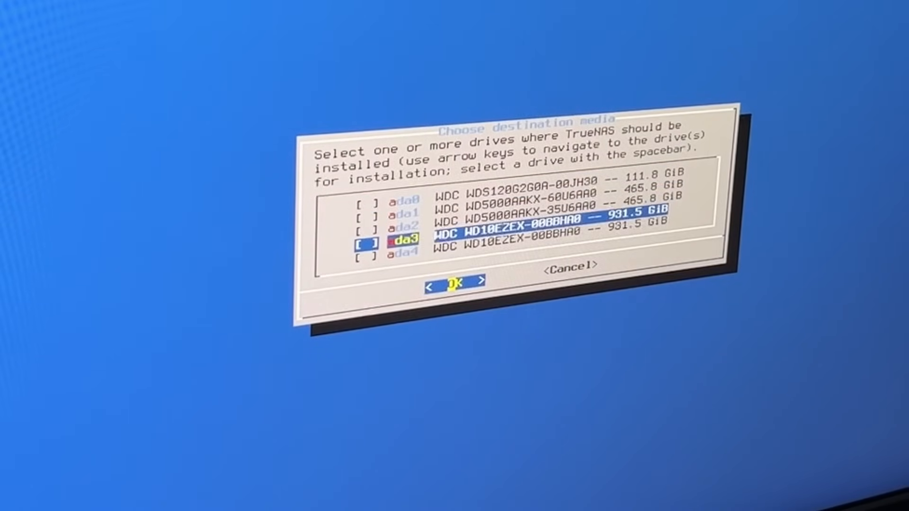
key("Down")
key("Down")
key("Down")
key("Down")
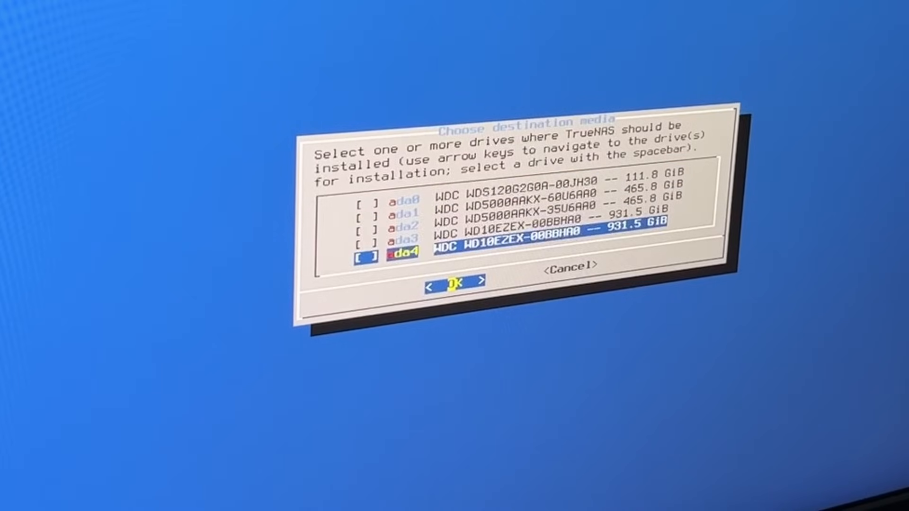
key("Up")
key("Up")
key("Up")
key("Up")
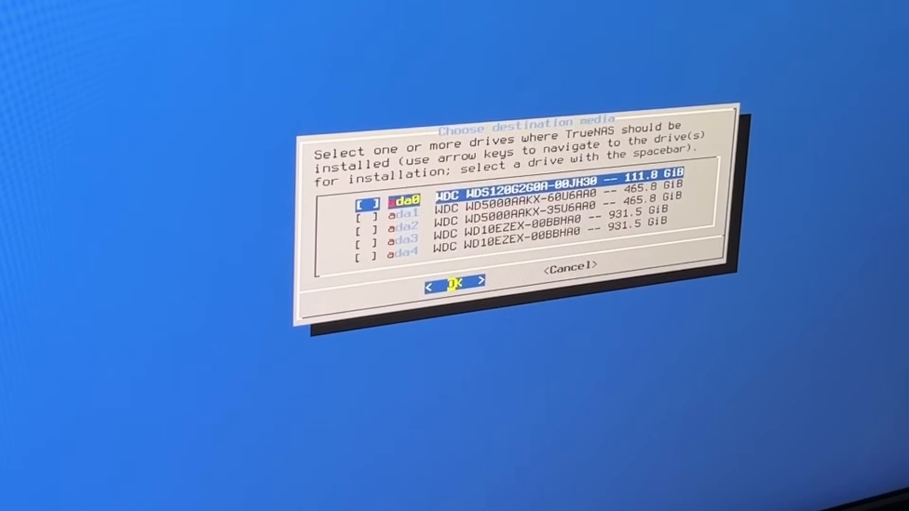
key("Down")
key("Down")
key("Down")
key("Down")
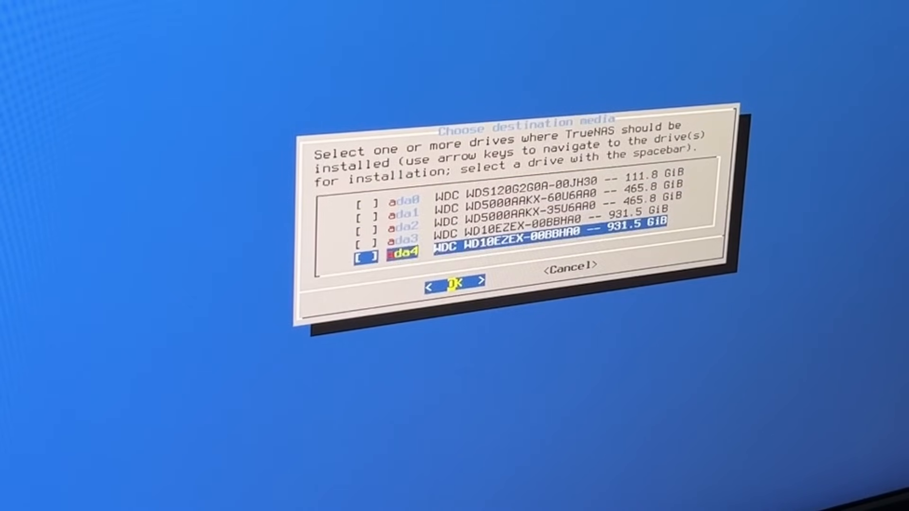
key("Up")
key("Up")
key("Up")
key("Up")
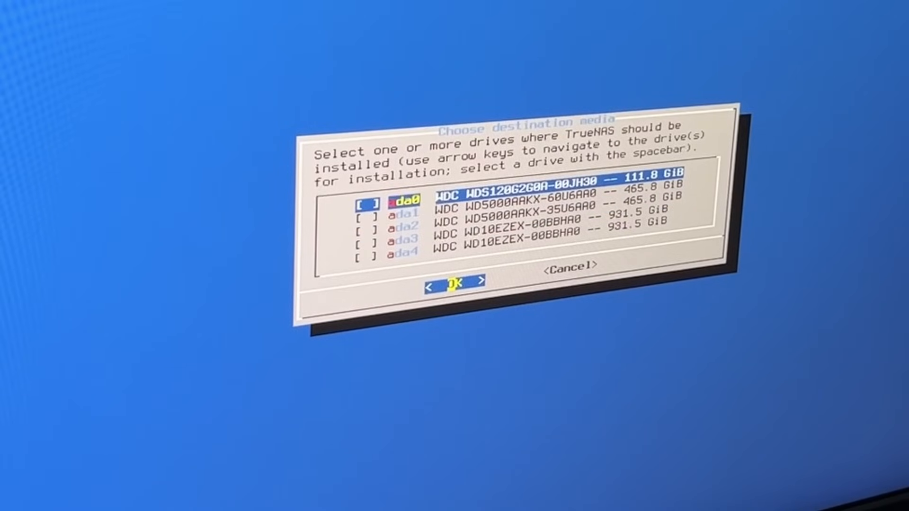
- Select the 111.8 GiB WDC drive ada0 as the only install destination and agree to erase it
key("space")
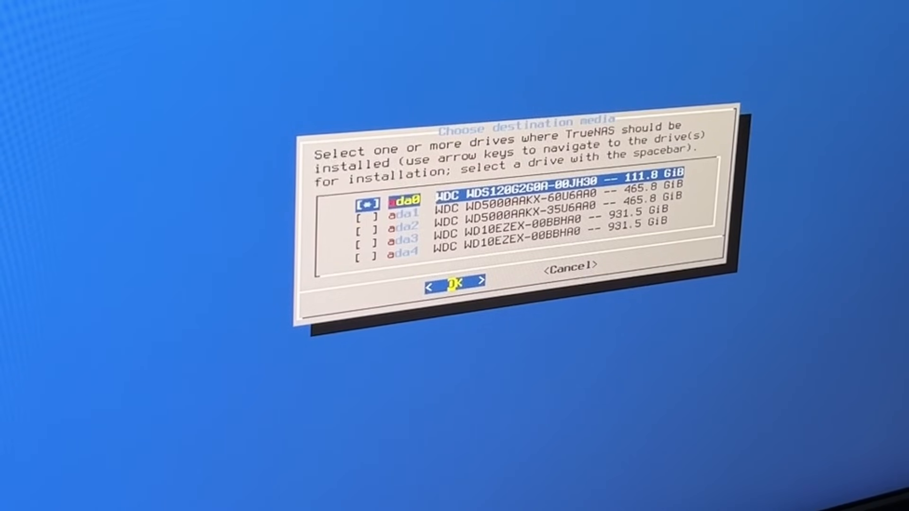
key("Down")
key("Down")
key("Down")
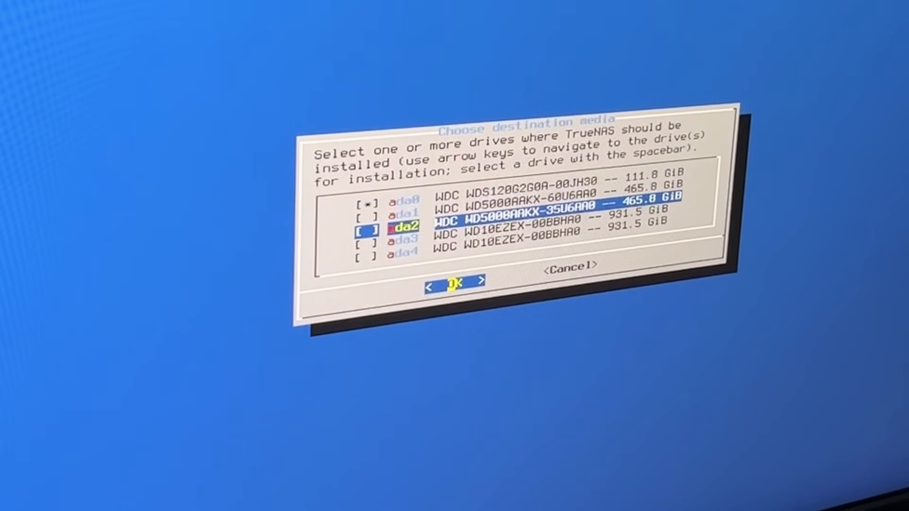
key("Down")
key("Up")
key("Up")
key("Up")
key("Up")
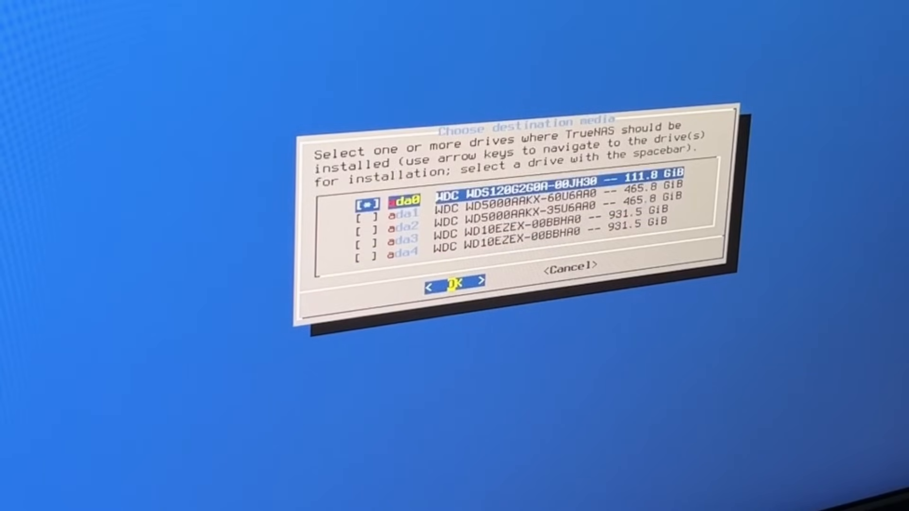
key("Return")
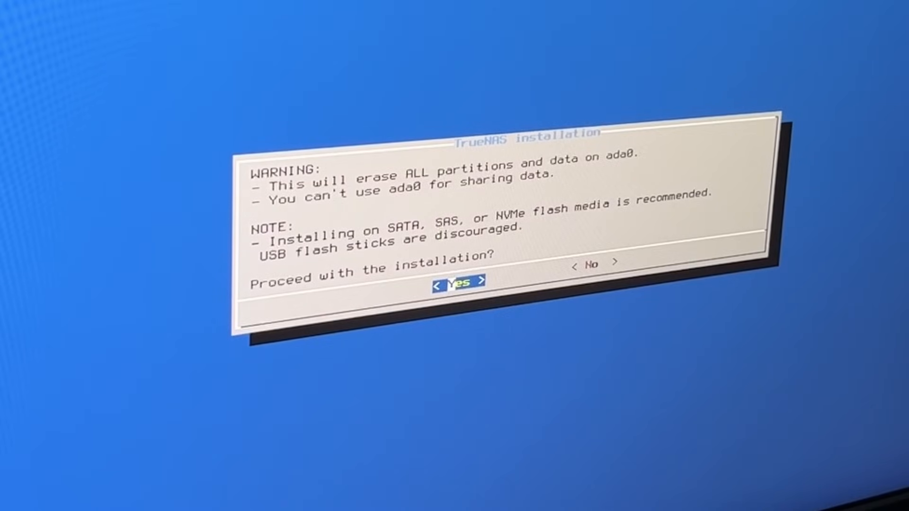
key("Return")
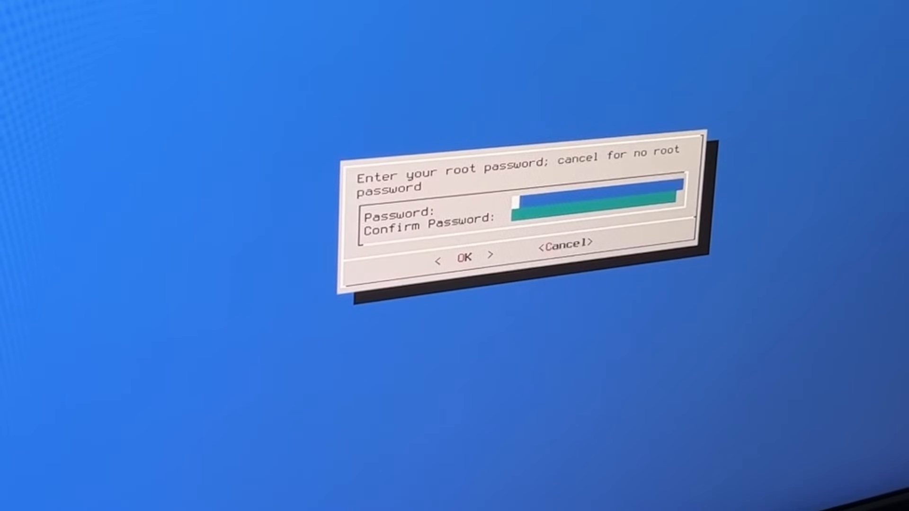
- Enter the root password, repeat it in the confirmation field and submit both
type("***********")
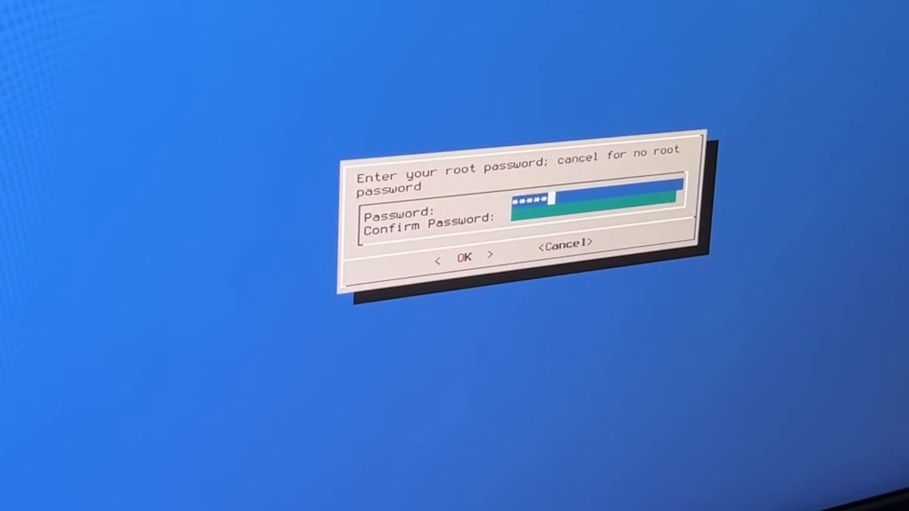
key("Tab")
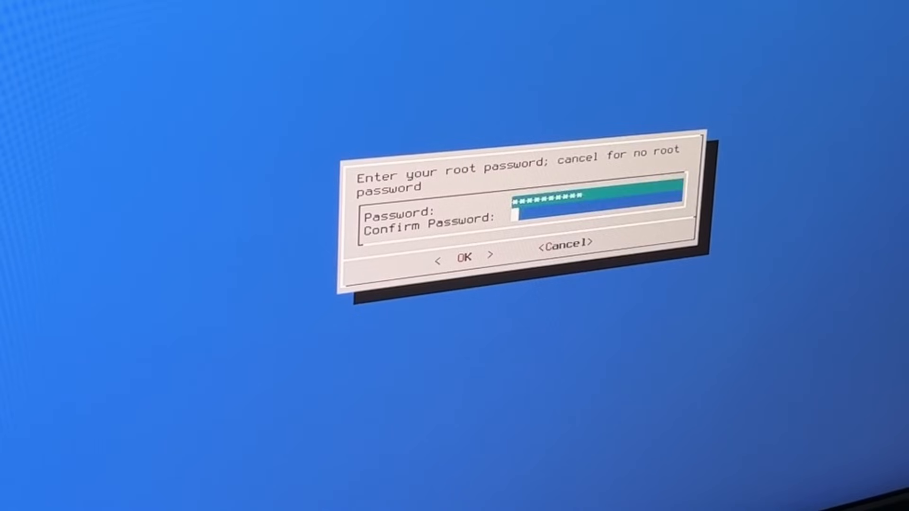
type("******")
key("BackSpace")
key("BackSpace")
key("BackSpace")
key("BackSpace")
key("BackSpace")
key("BackSpace")
type("**********")
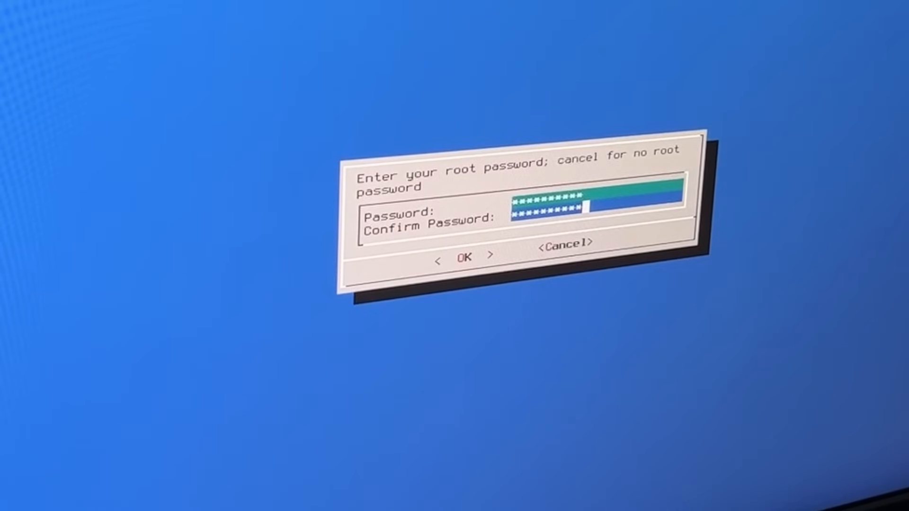
key("Tab")
key("Return")
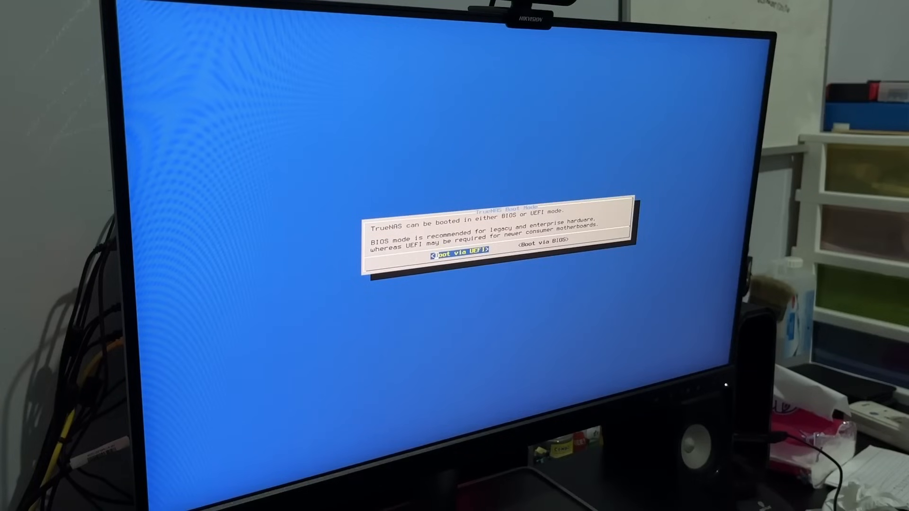
- Set the boot mode to UEFI and install with a 16GB swap partition on the boot device
key("Return")
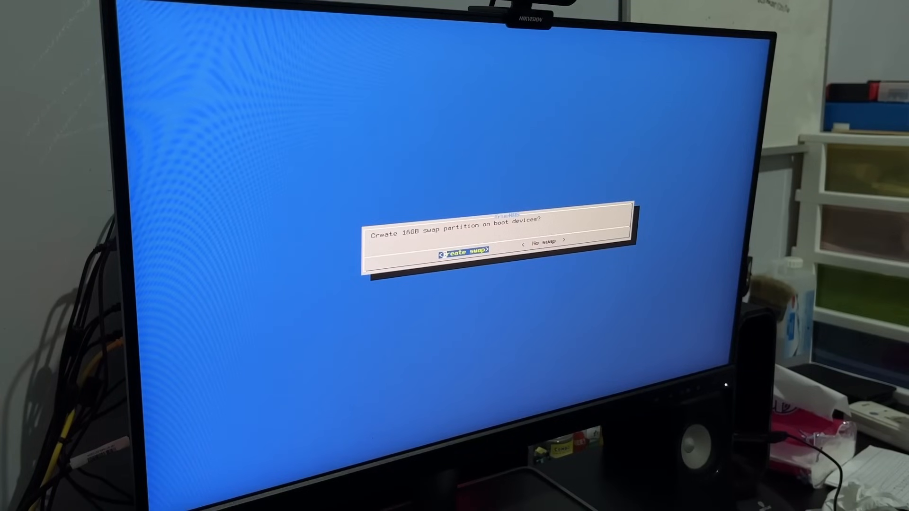
key("Return")
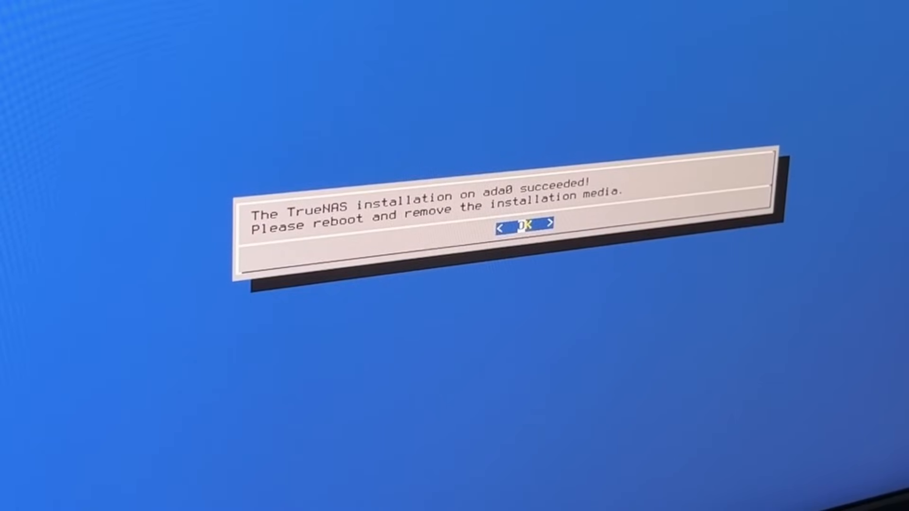
key("Return")
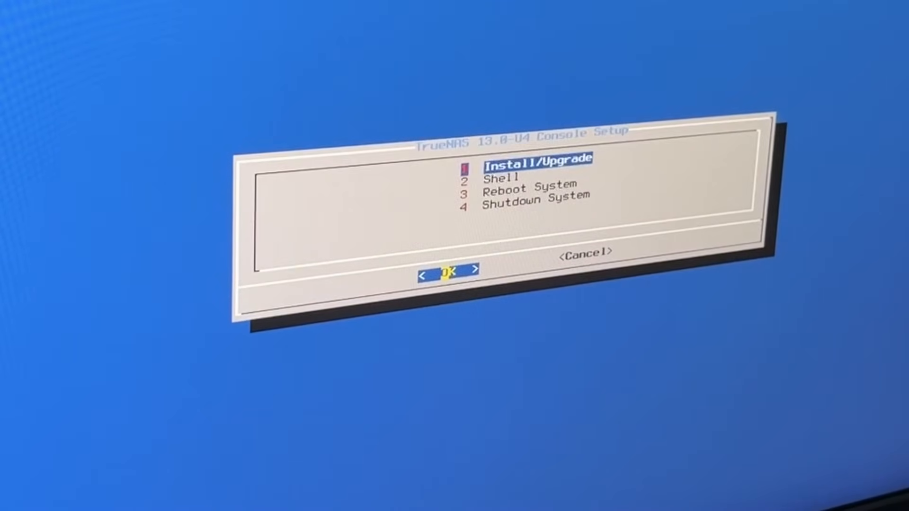
- Highlight Shutdown System in the console setup menu
key("Down")
key("Down")
key("Down")
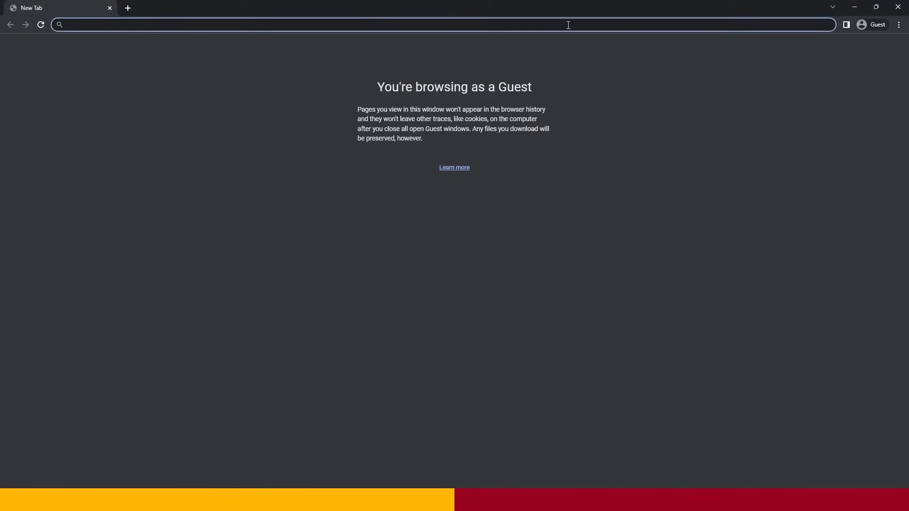
- Switch to the Chrome browser and open the TrueNAS web interface at 192.168.1.8
type("192")
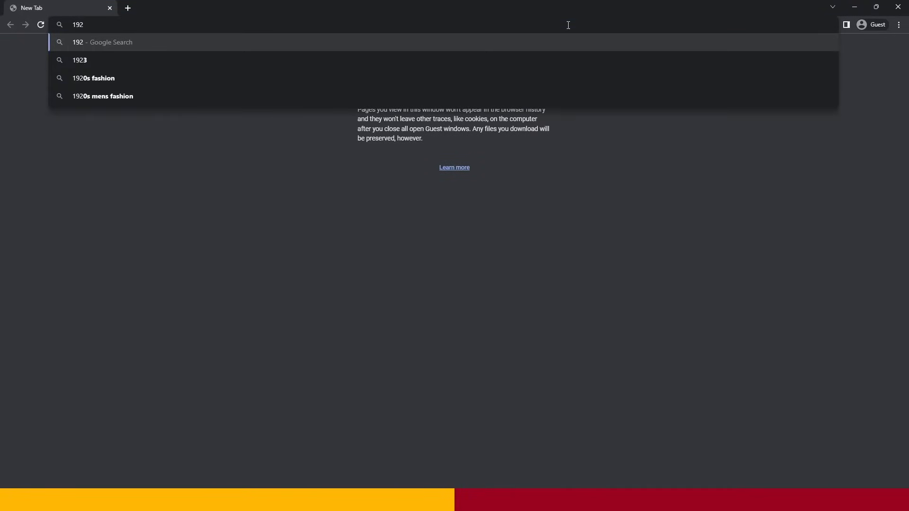
type(".168.")
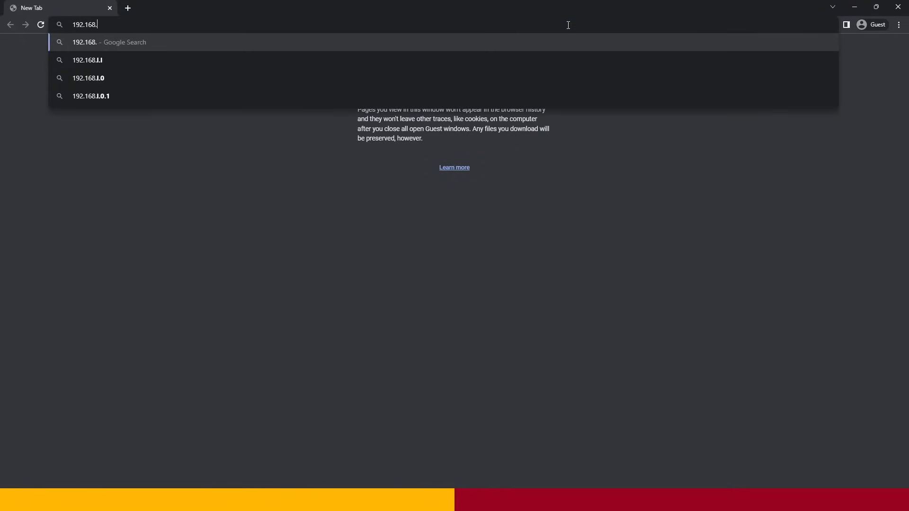
type("1.8")
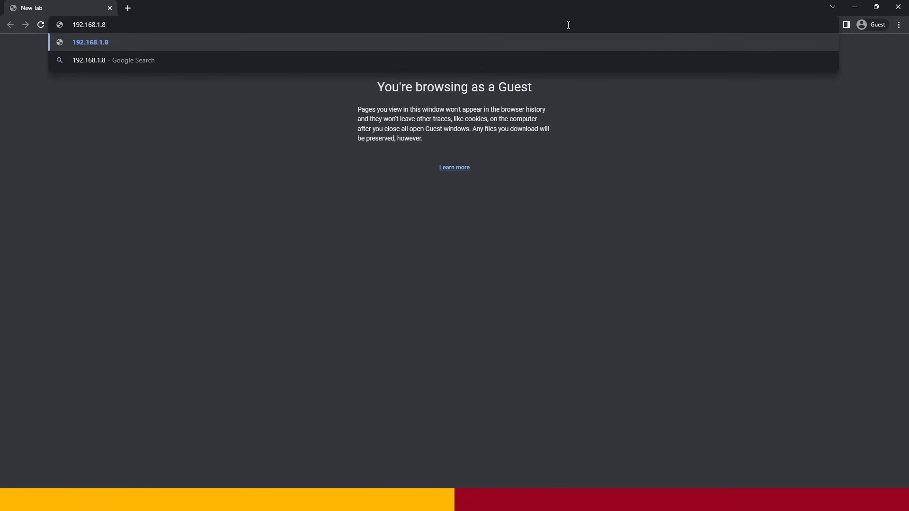
key("Return")
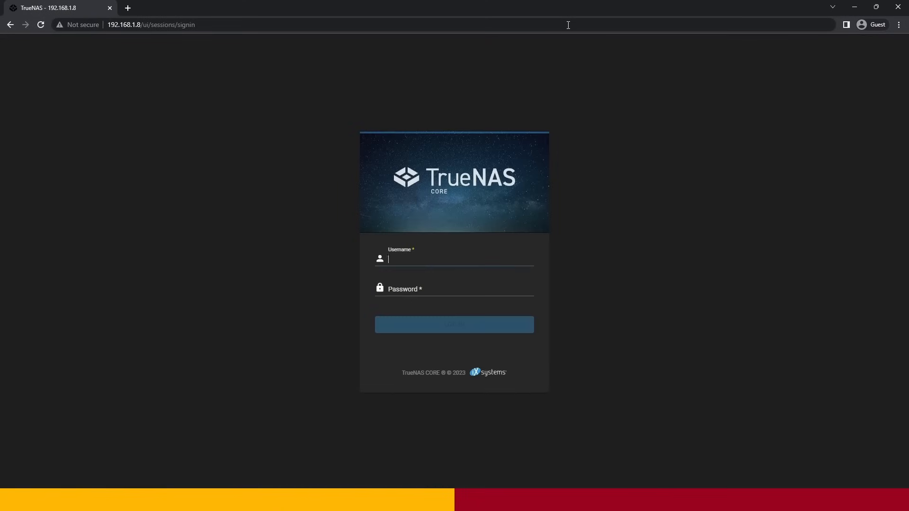
- Log in to TrueNAS as root with the account password
type("root")
key("Tab")
type("********")
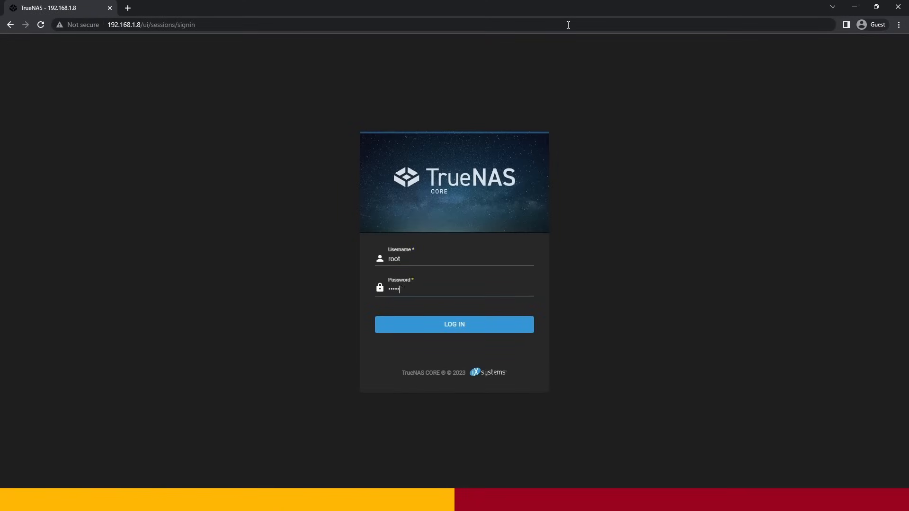
type("**")
key("Return")
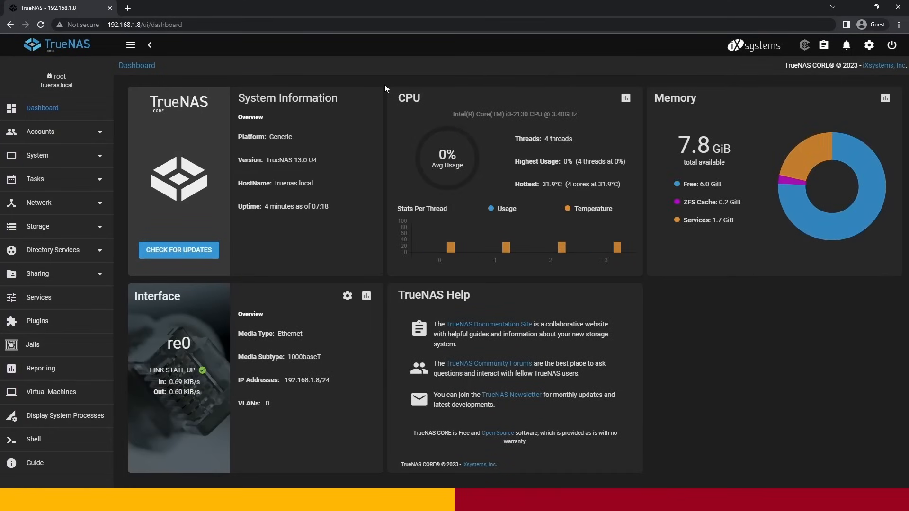
- Check the IPv4 address of the re0 interface in the Network Summary
key("ctrl+minus")
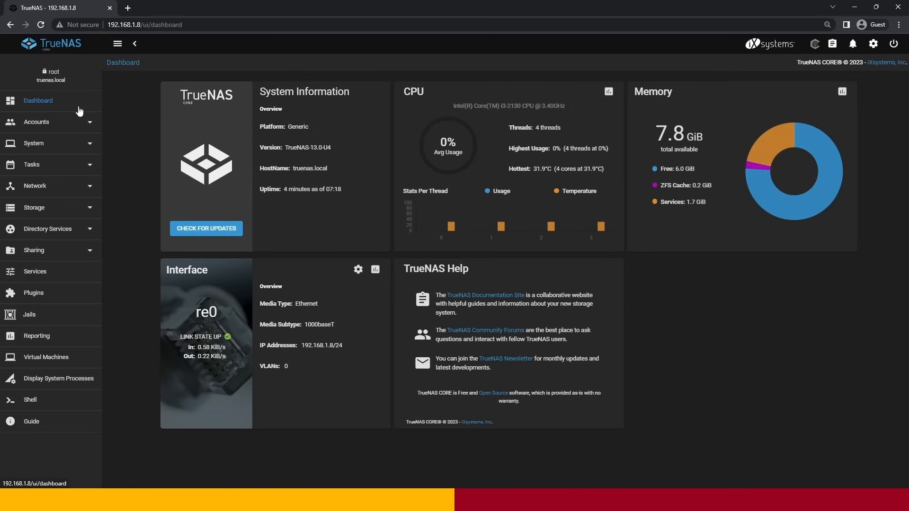
left_click(74, 188)
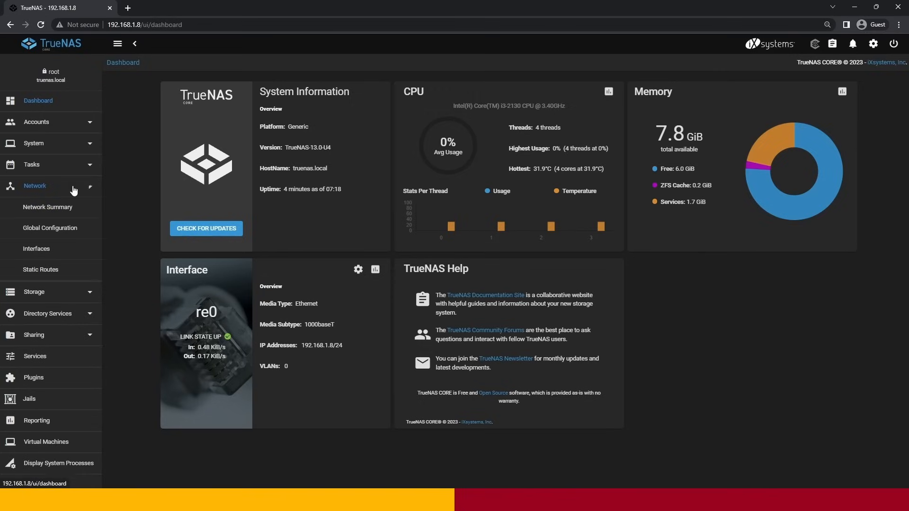
left_click(48, 213)
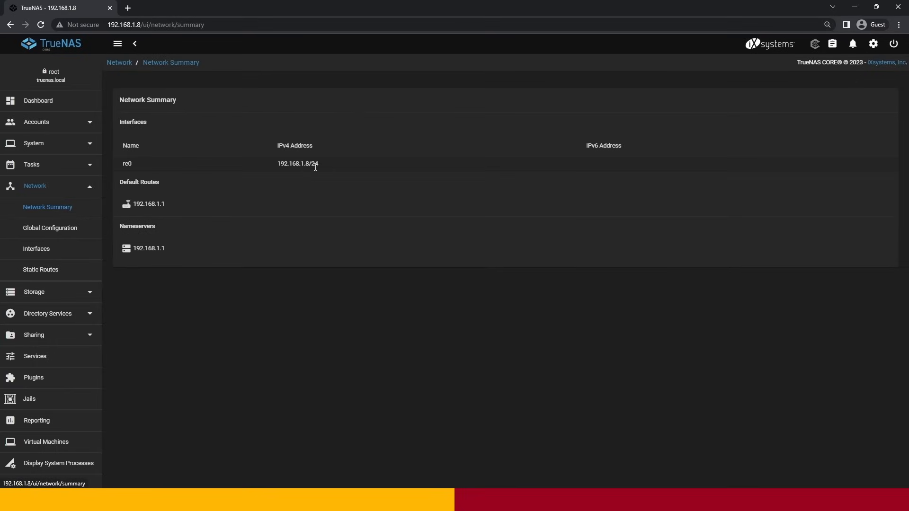
left_click_drag(280, 165, 320, 166)
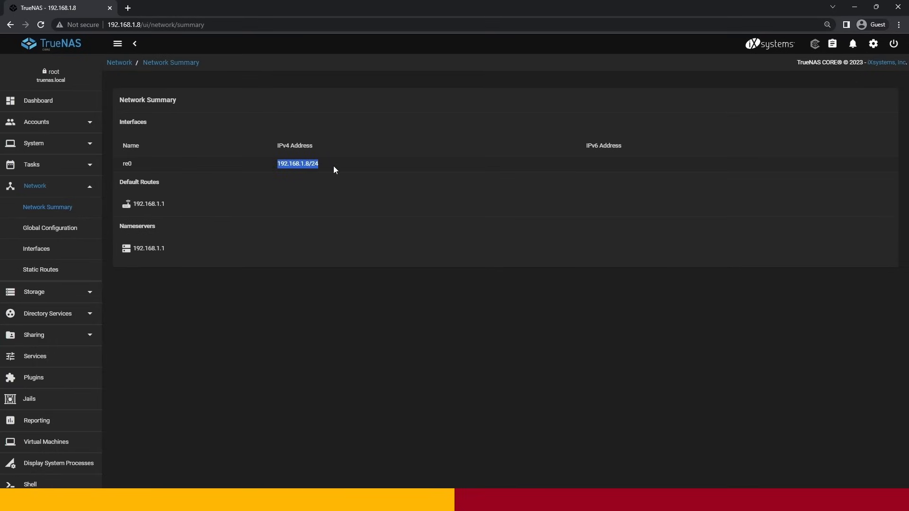
left_click(334, 167)
- Open the settings of the re0 network interface for editing and turn off DHCP
left_click(37, 248)
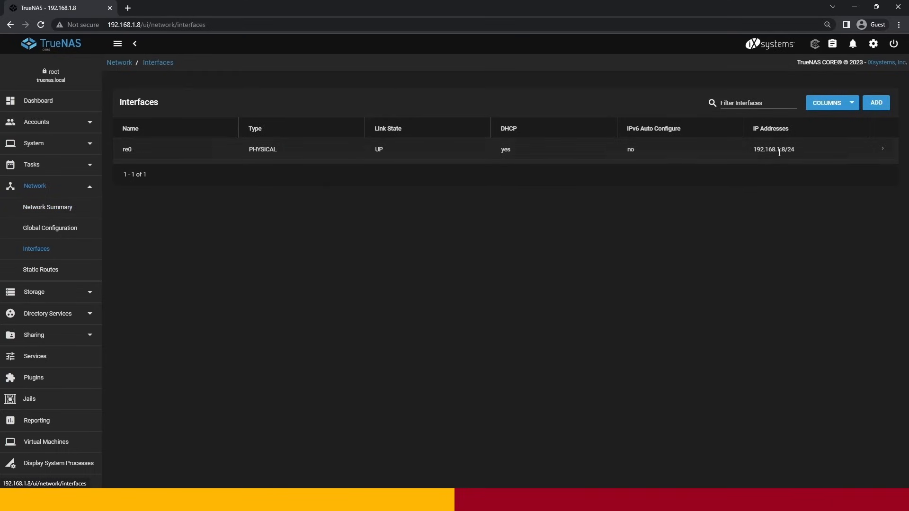
left_click(883, 149)
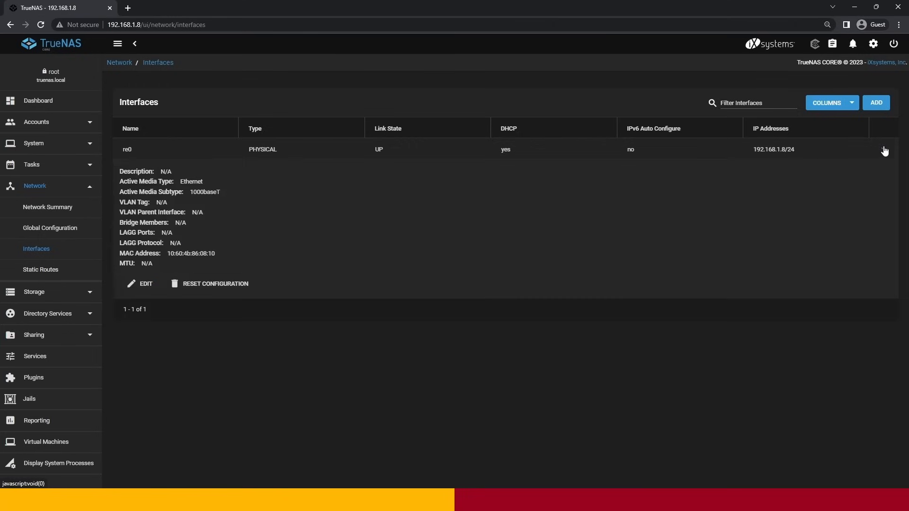
left_click(146, 284)
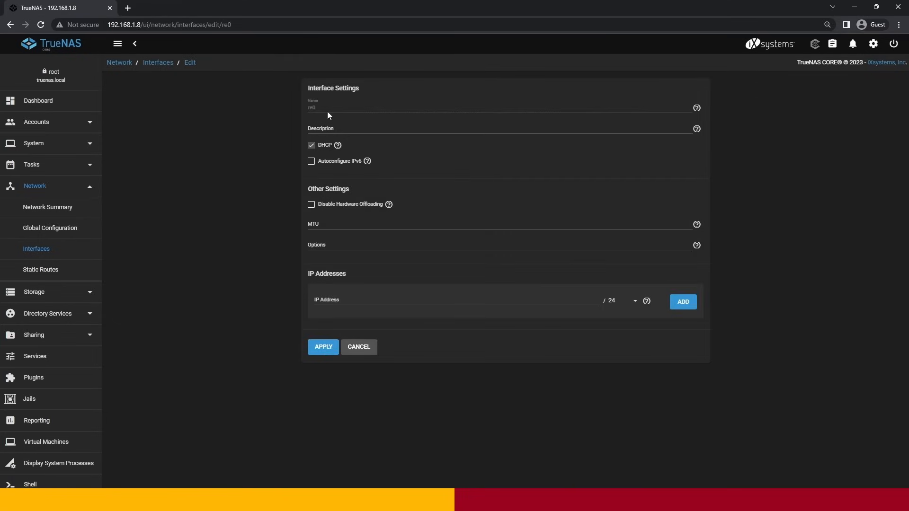
left_click(312, 147)
- Assign the static IP address 192.168.1.110/24 to the re0 interface and apply the interface settings
left_click(356, 299)
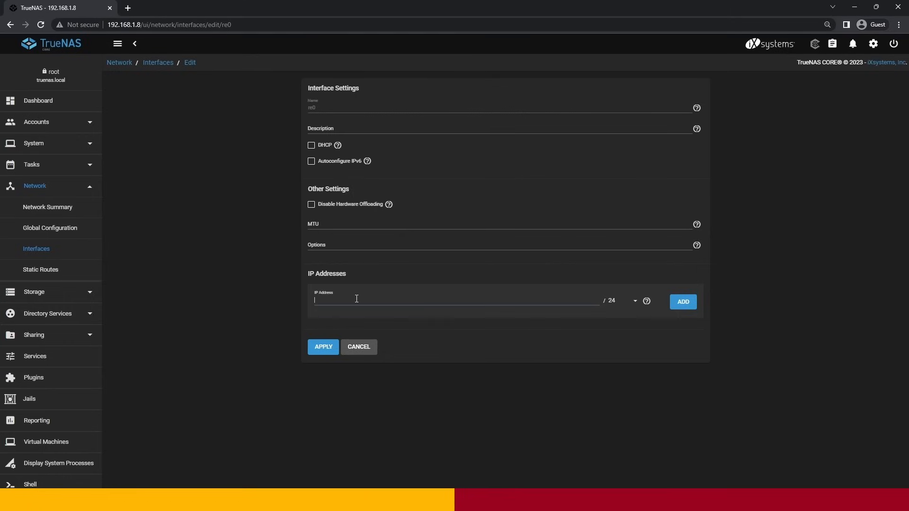
type("192.168.1.110")
left_click_drag(381, 305, 306, 306)
left_click(356, 313)
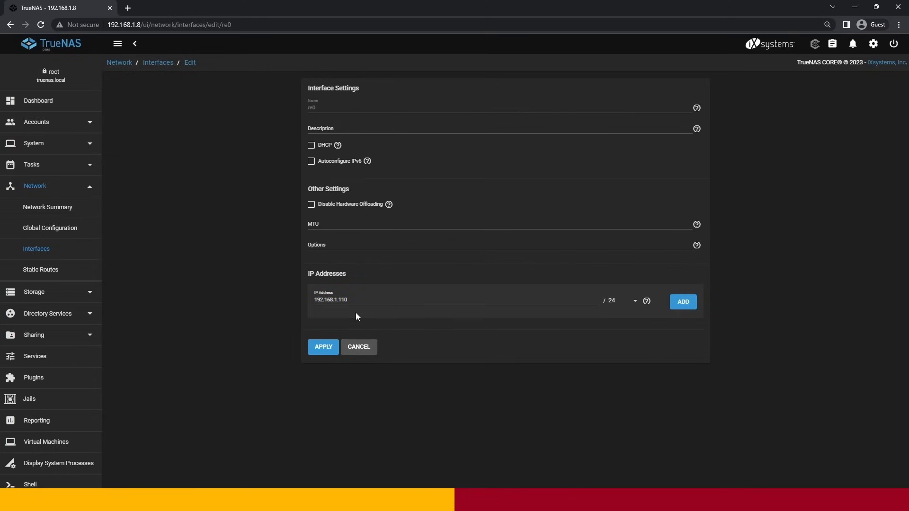
left_click(683, 303)
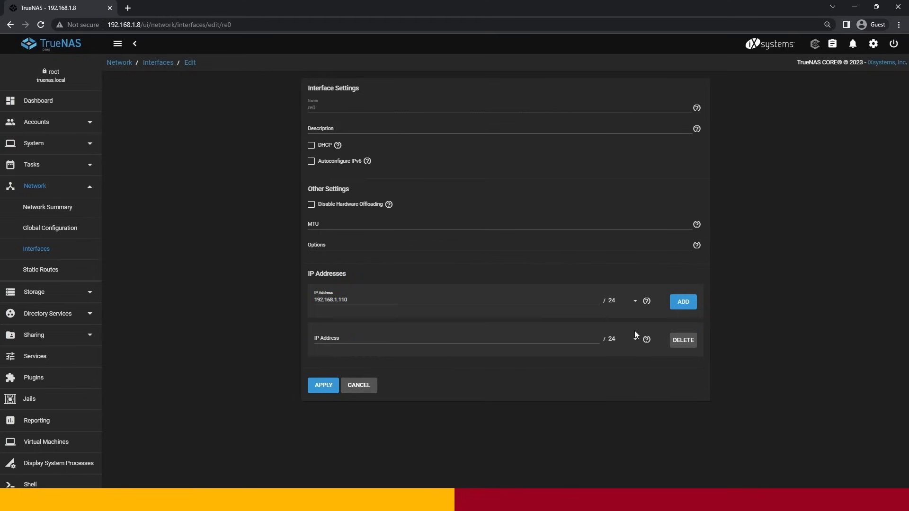
left_click(324, 386)
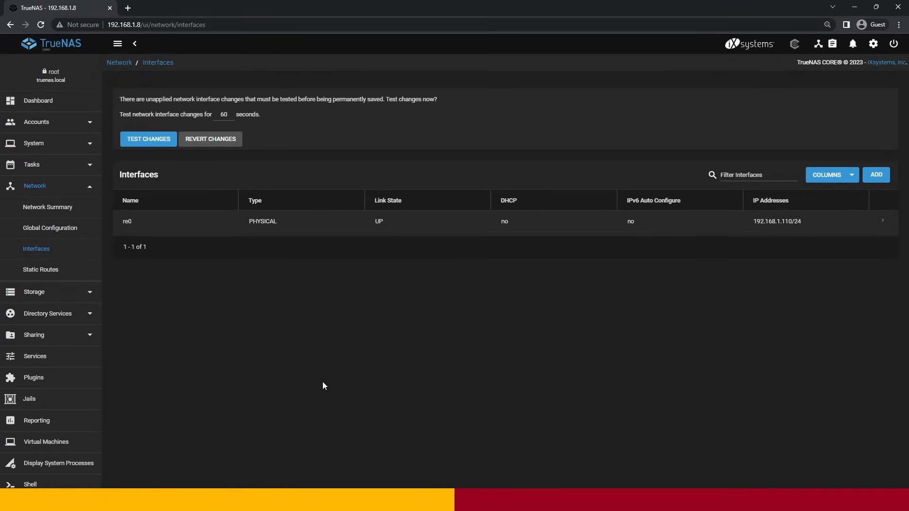
- Run the 60-second test of the pending network interface changes, confirming the possible connectivity interruption
left_click(149, 139)
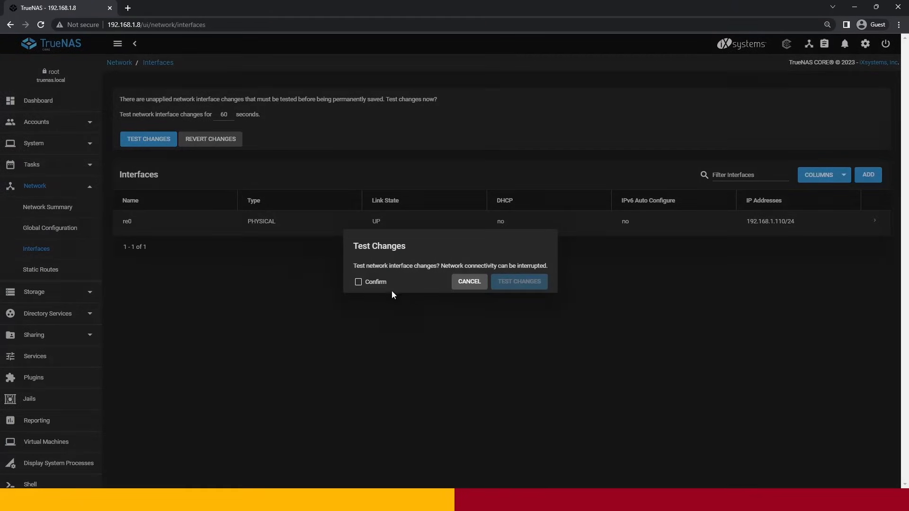
left_click(358, 281)
left_click(519, 281)
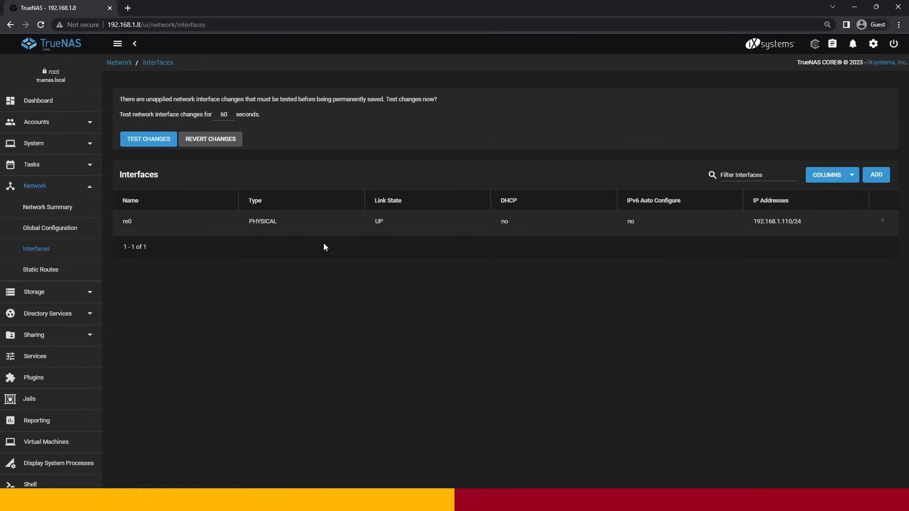
left_click(150, 142)
left_click(359, 282)
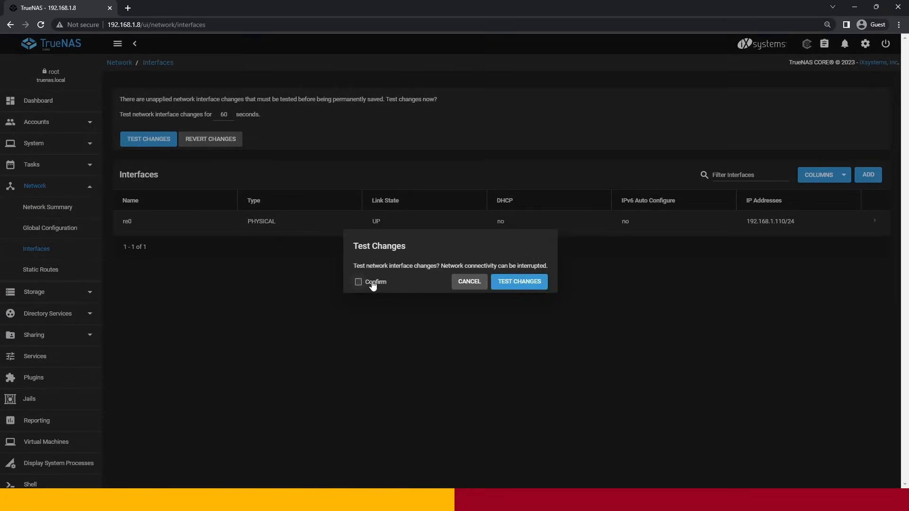
left_click(519, 282)
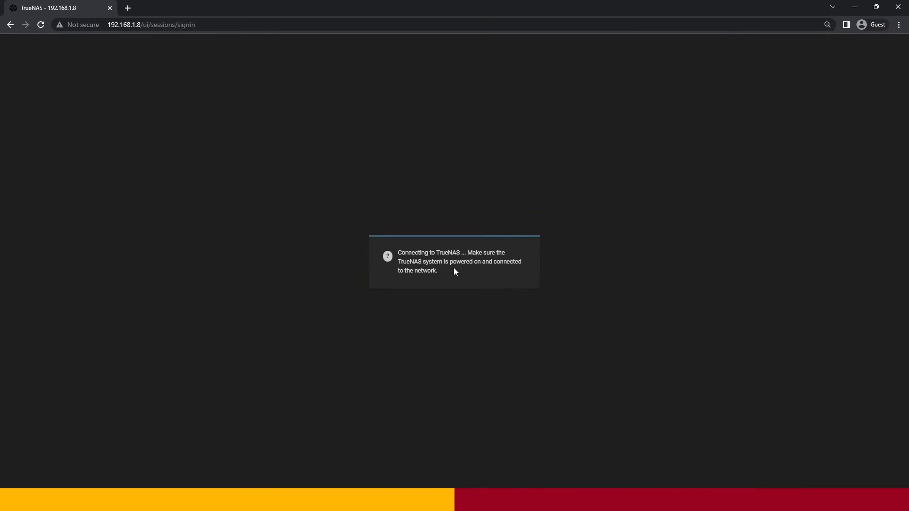
- Open the TrueNAS web interface at 192.168.1.110 in a new browser tab and close the old one
left_click(128, 8)
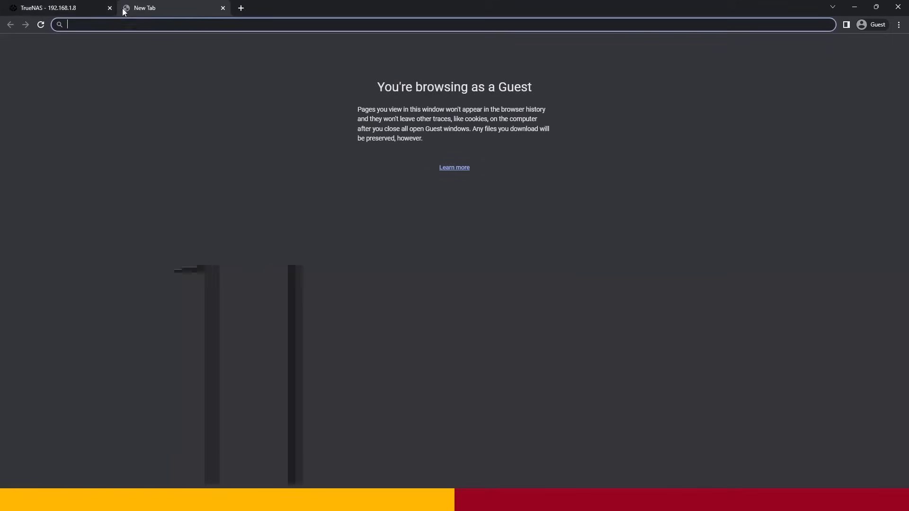
left_click(110, 8)
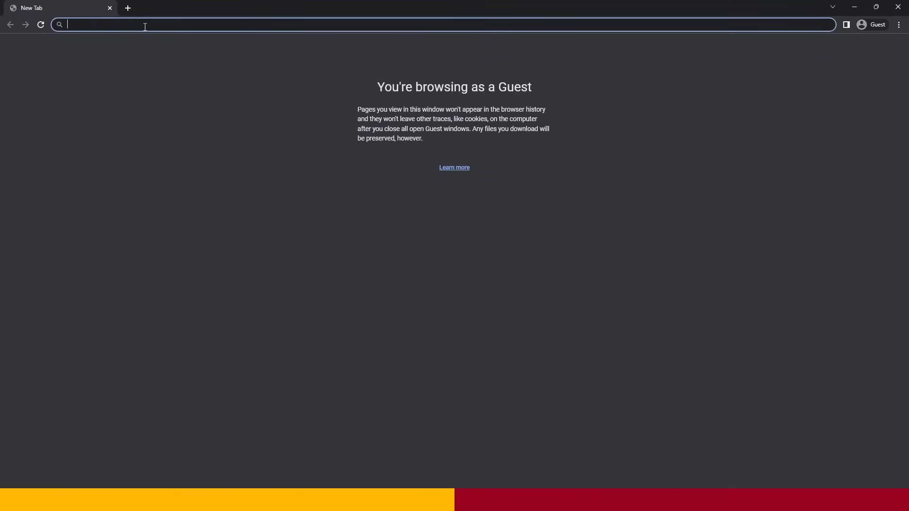
type("192.")
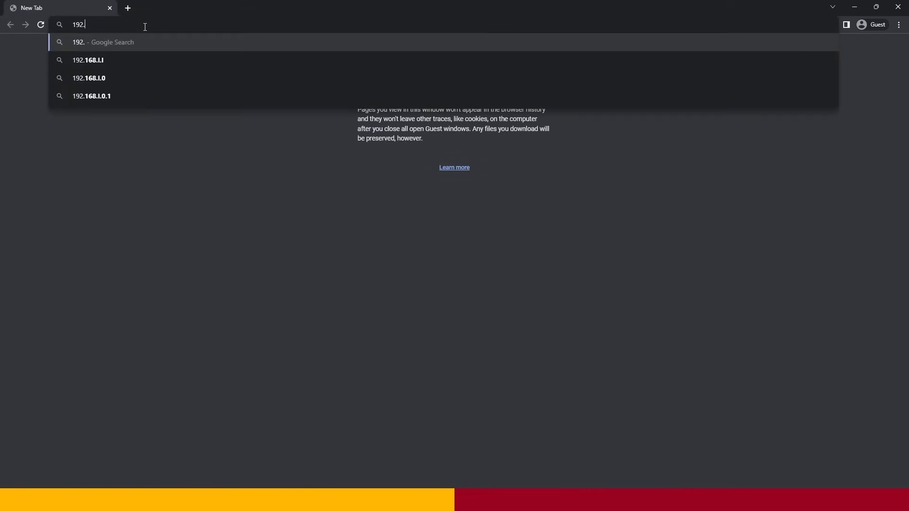
type("168.1.110")
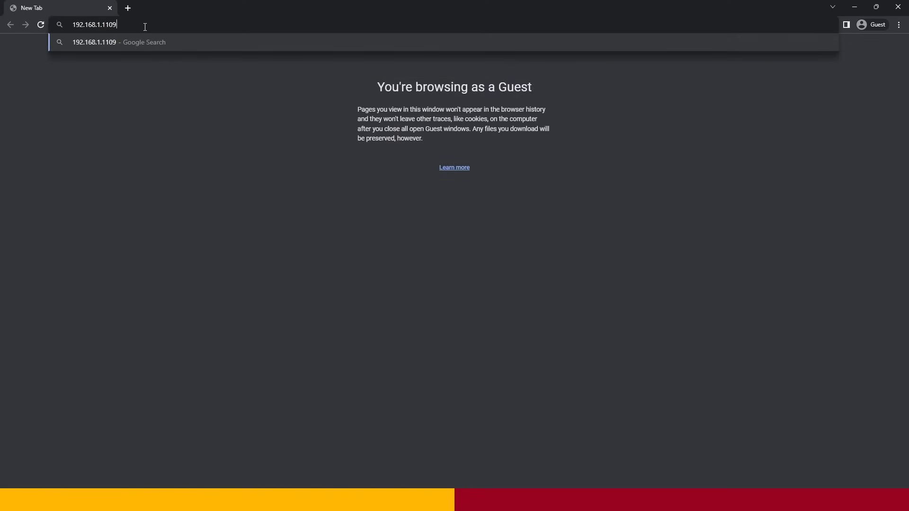
key("Return")
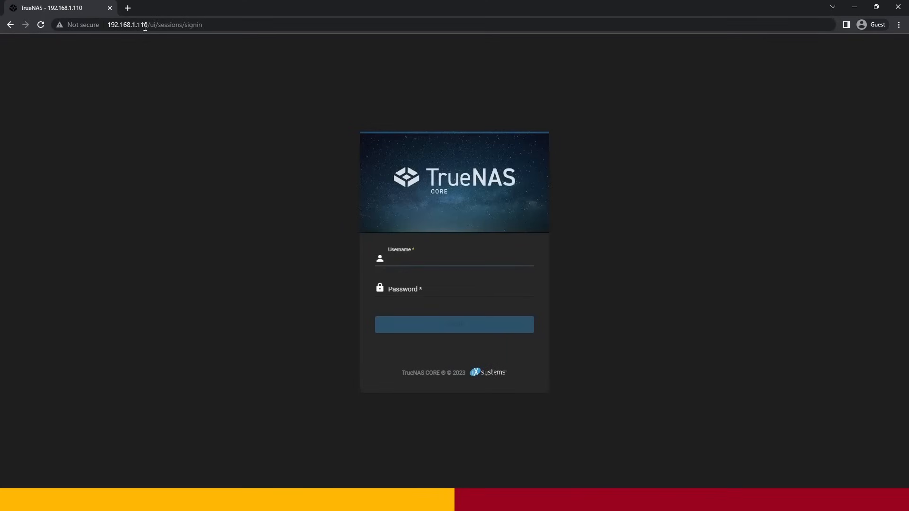
- Log in as root with the account password and save the tested network interface changes permanently
type("root")
key("Tab")
type("•••••••••")
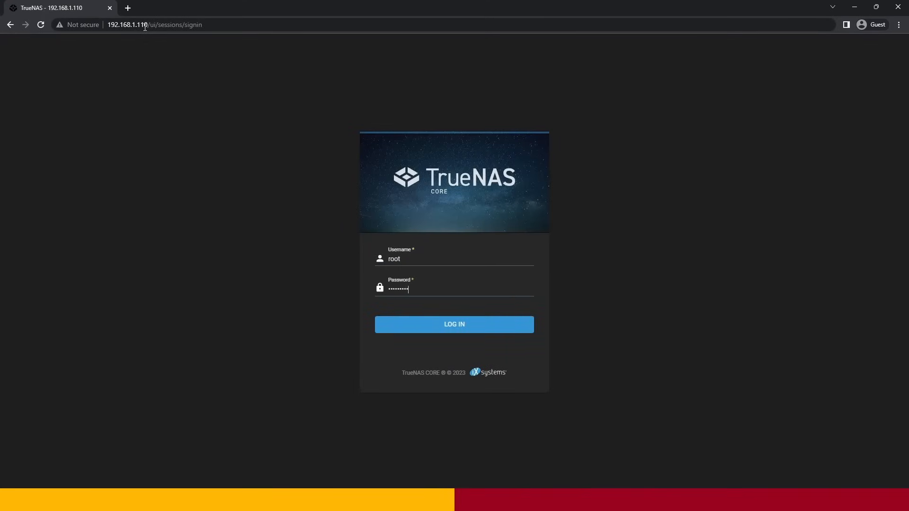
key("Return")
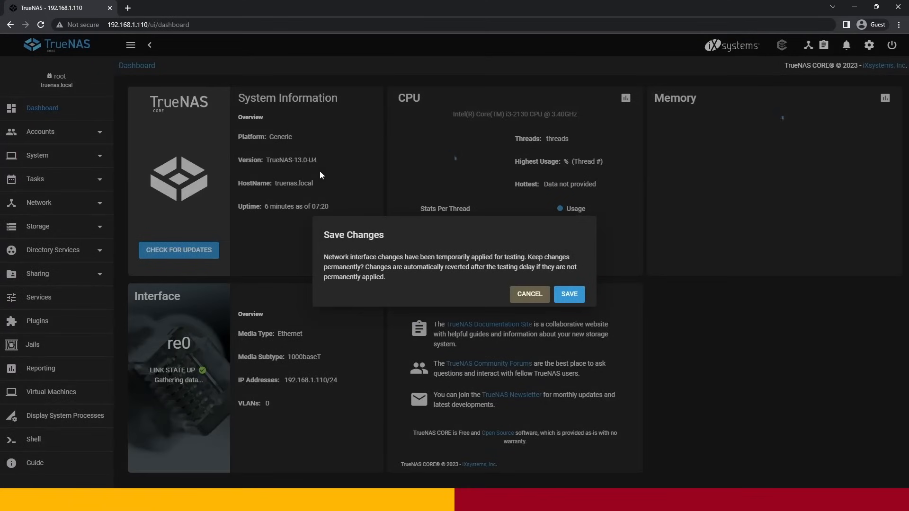
left_click(567, 295)
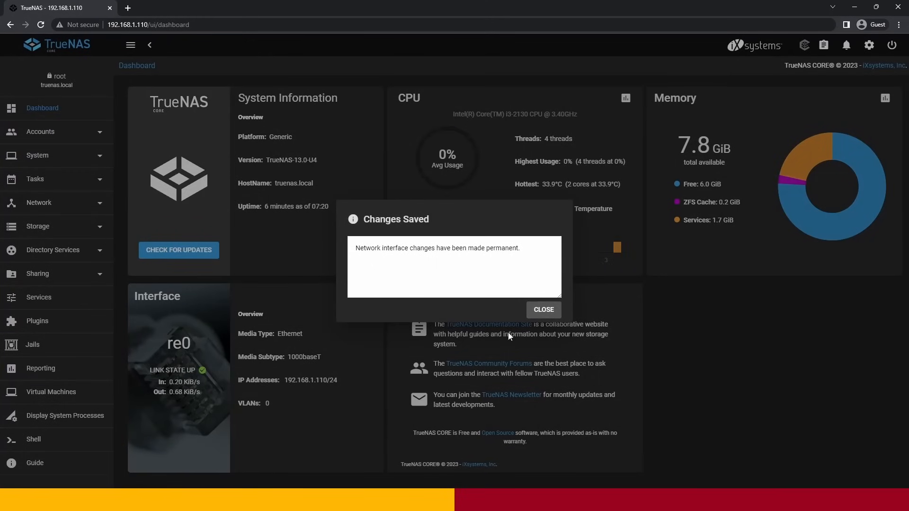
left_click(544, 310)
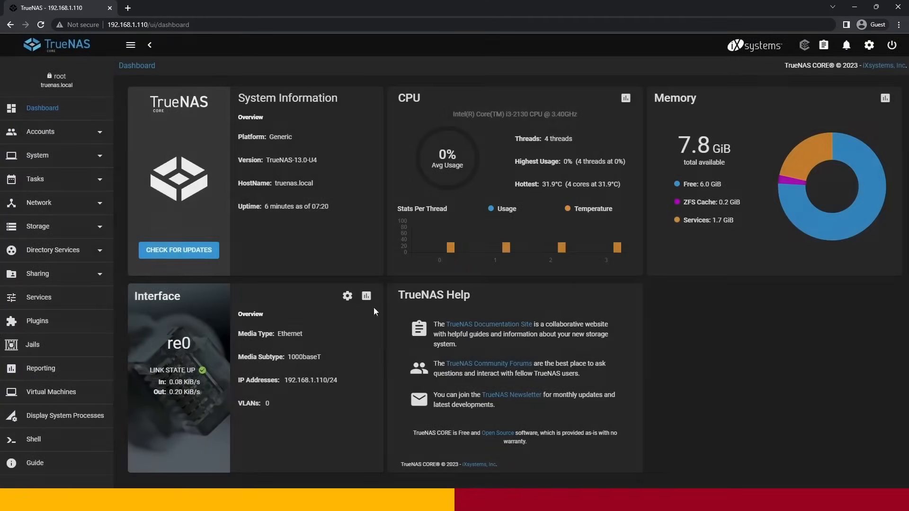
- Set the IPv4 default gateway to 192.168.1.1 in the global network configuration
left_click(73, 210)
left_click(65, 252)
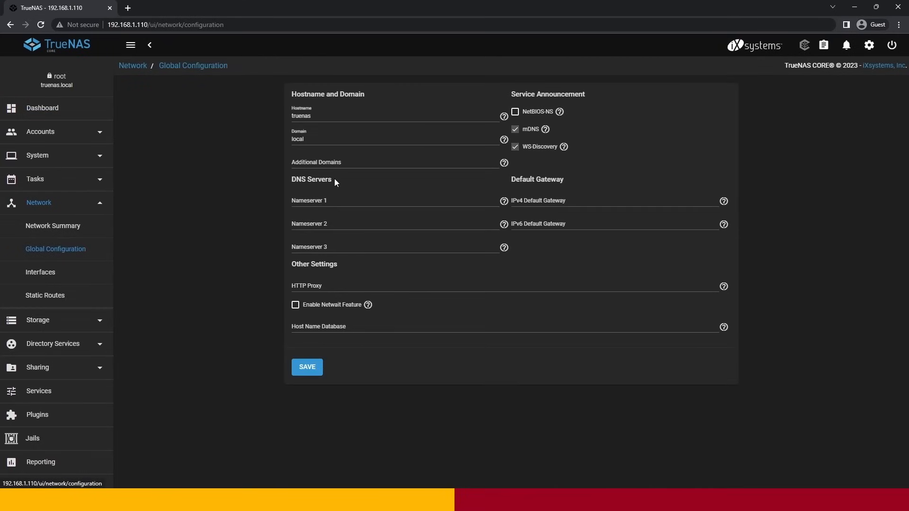
left_click(566, 201)
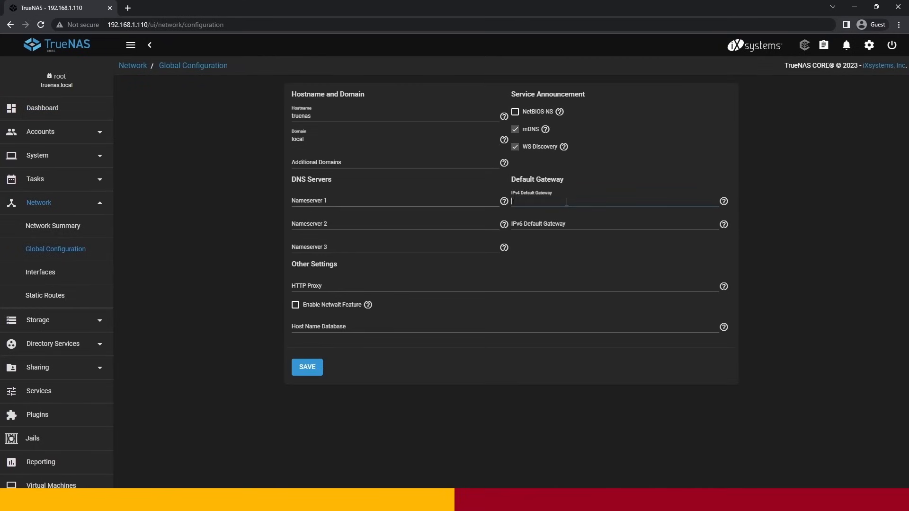
type("192.168")
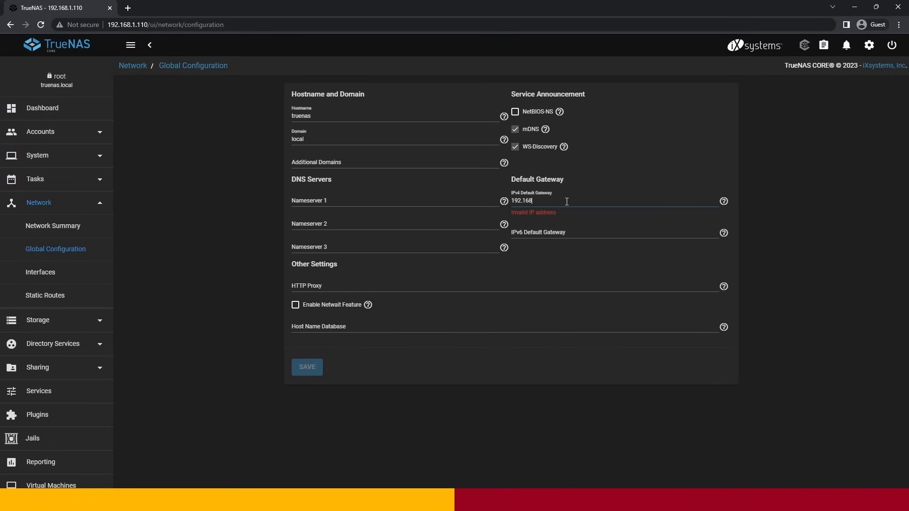
type(".1.1")
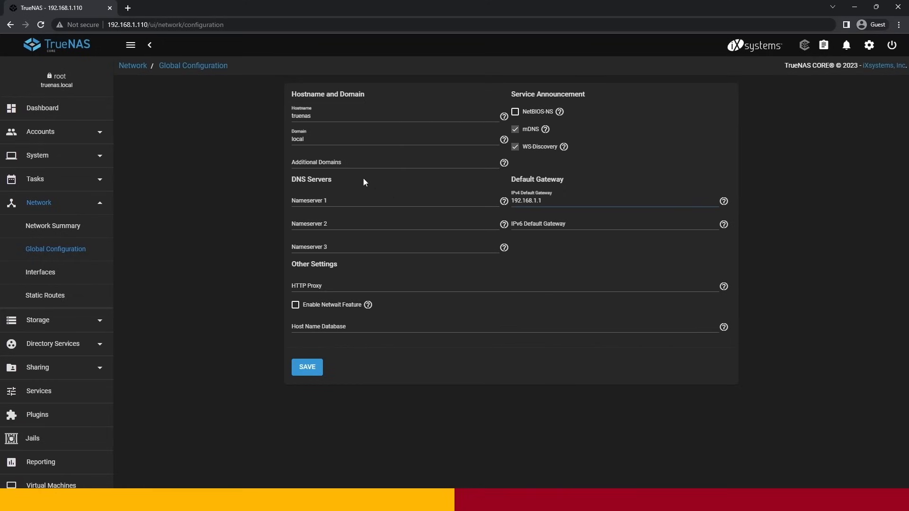
- Set Nameserver 1 to 192.168.1.1 and Nameserver 2 to 1.1.1.1, and save the global network configuration
left_click(333, 201)
type("192.168.1.1")
left_click(335, 222)
type("1")
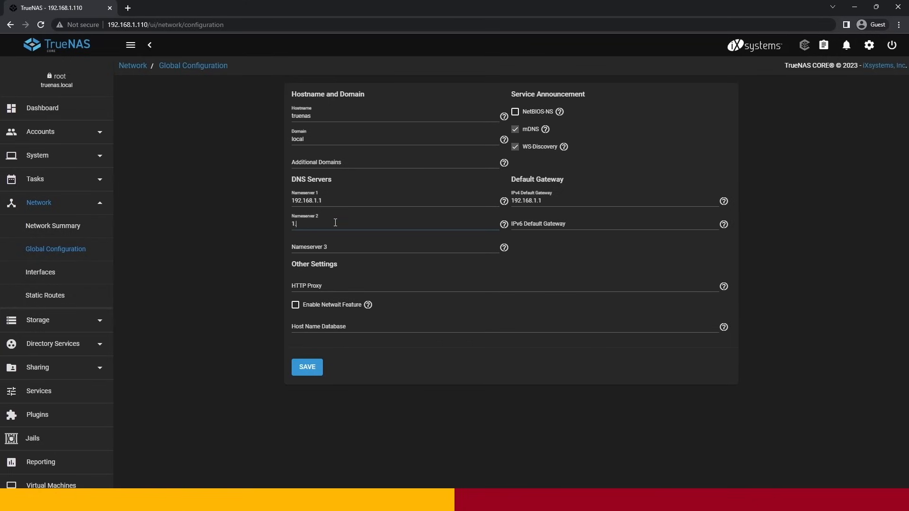
type(".1.1.1")
left_click(303, 368)
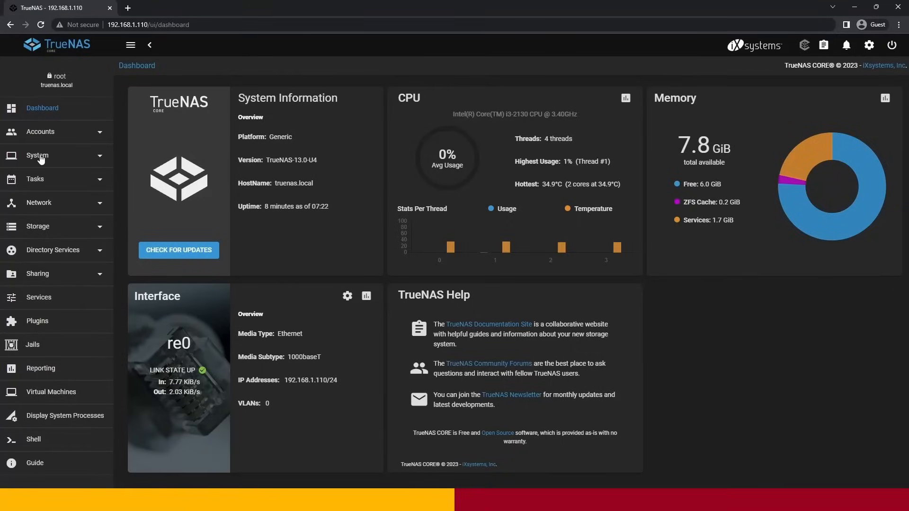
- Start creating a new storage pool and add disks ada3 and ada4 to its data VDev
left_click(32, 230)
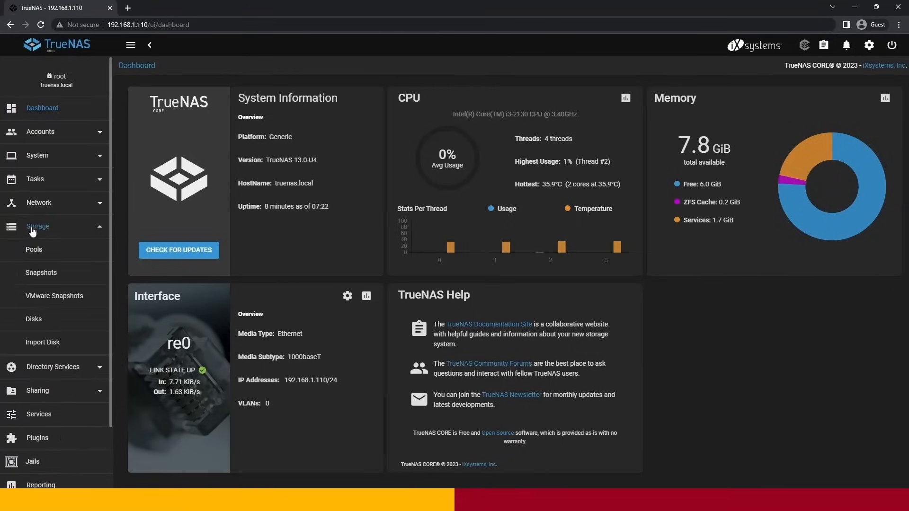
left_click(35, 250)
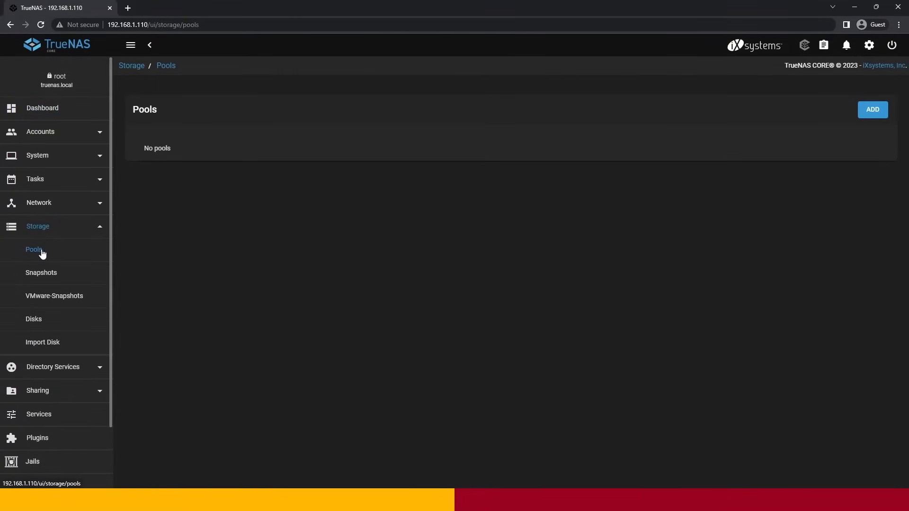
left_click(873, 113)
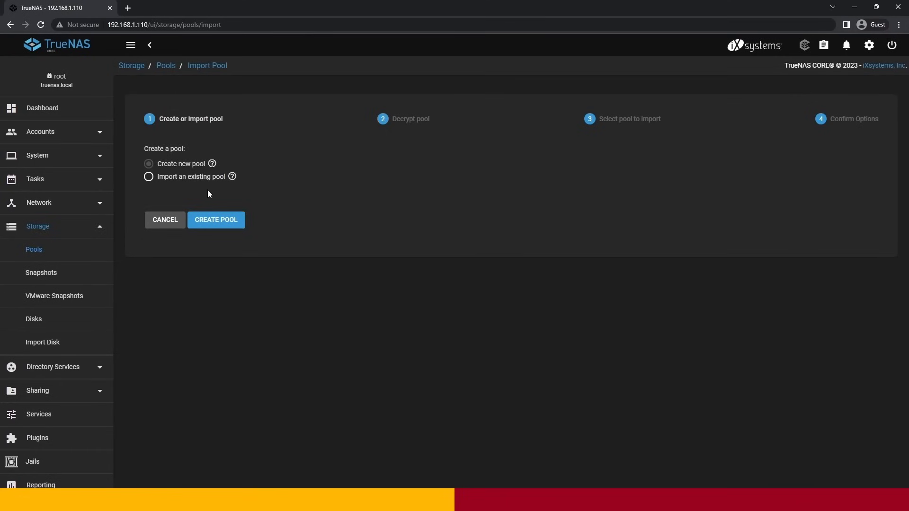
left_click(212, 225)
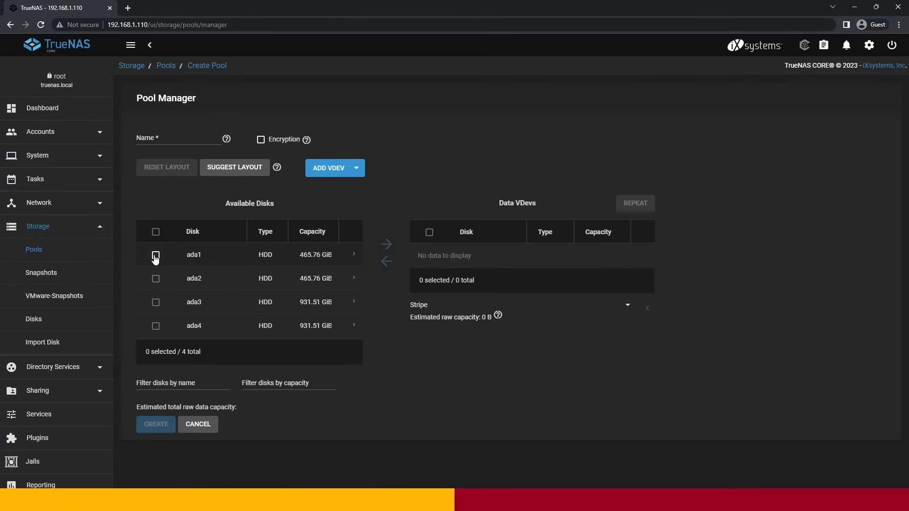
left_click(155, 303)
left_click(156, 326)
left_click(386, 245)
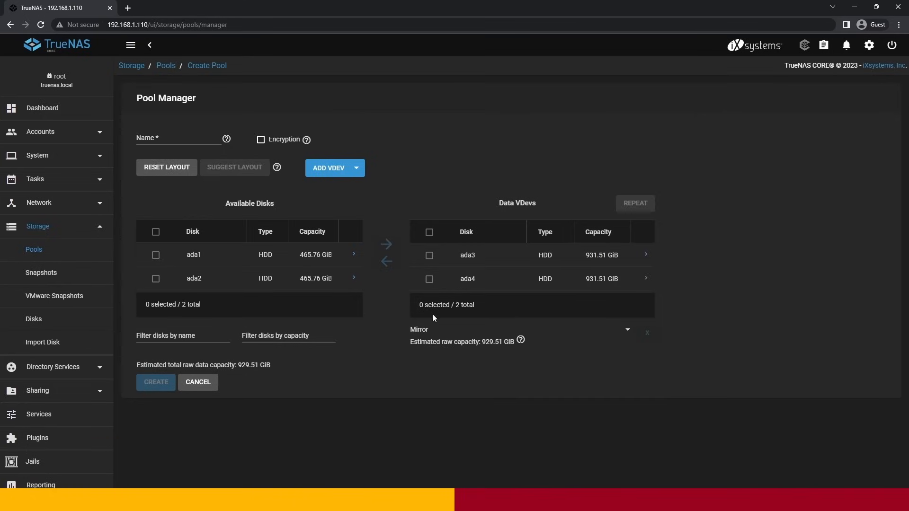
- Try the Stripe layout for the data VDev and return it to Mirror
left_click(626, 334)
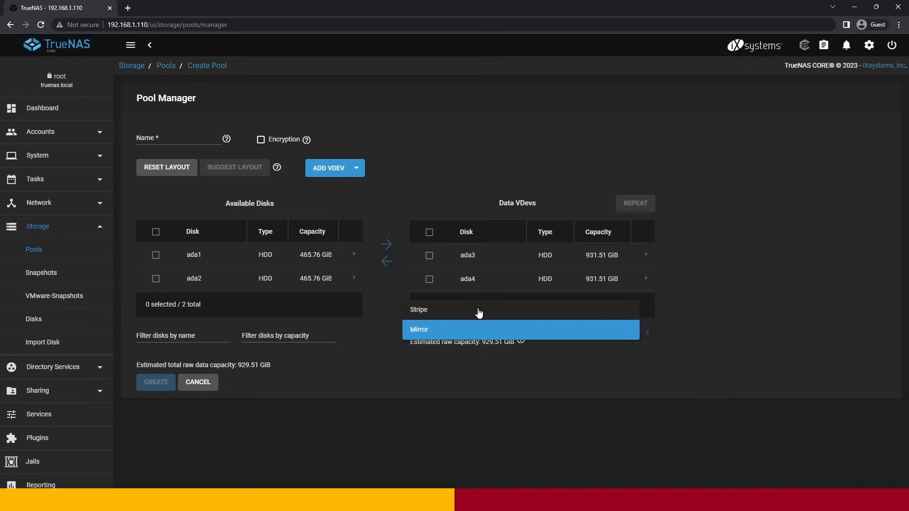
left_click(479, 311)
left_click(615, 334)
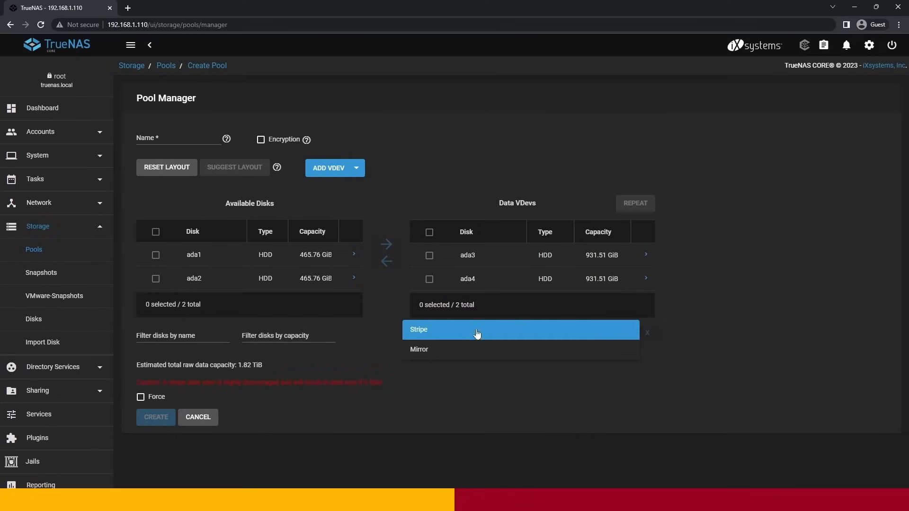
left_click(458, 348)
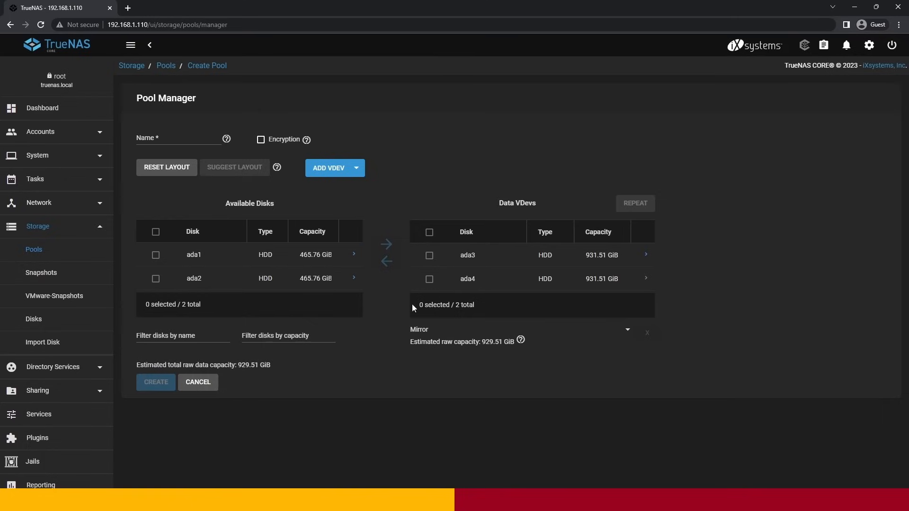
- Name the mirrored pool of disks ada3 and ada4 main and create it, accepting that the disks' contents are erased
left_click(180, 137)
type("main")
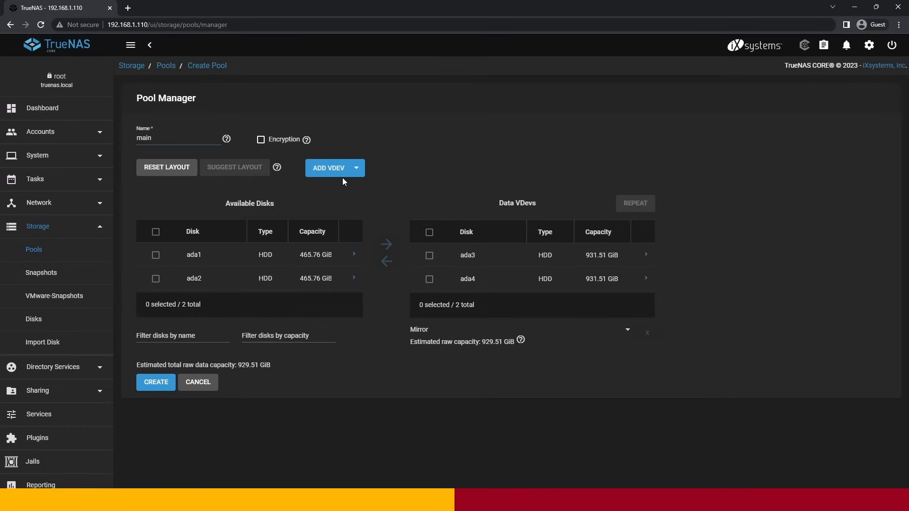
left_click(156, 384)
left_click(400, 286)
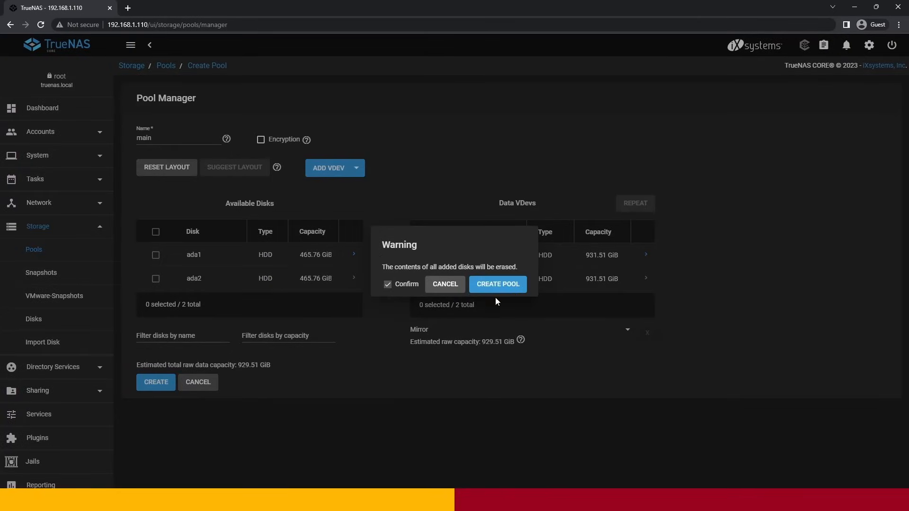
left_click(494, 286)
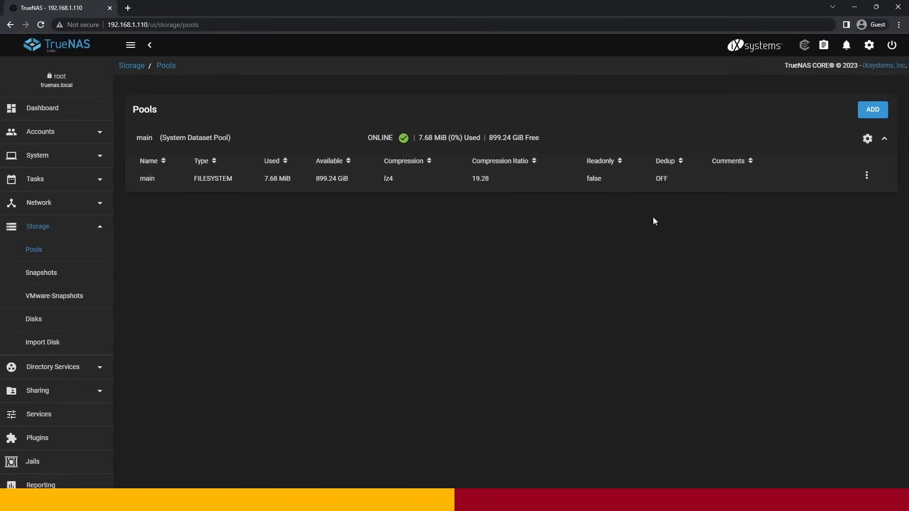
- Start another new storage pool and add disks ada1 and ada2 to its data VDev
left_click(872, 112)
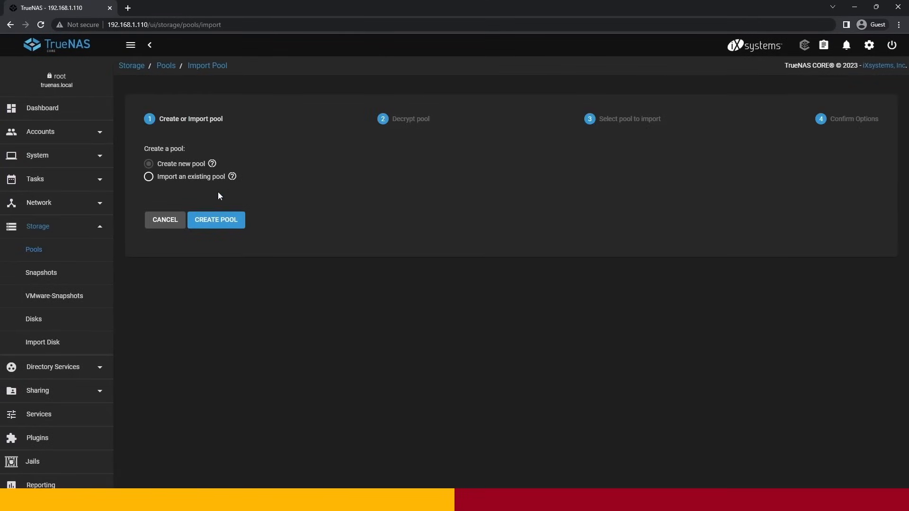
left_click(210, 224)
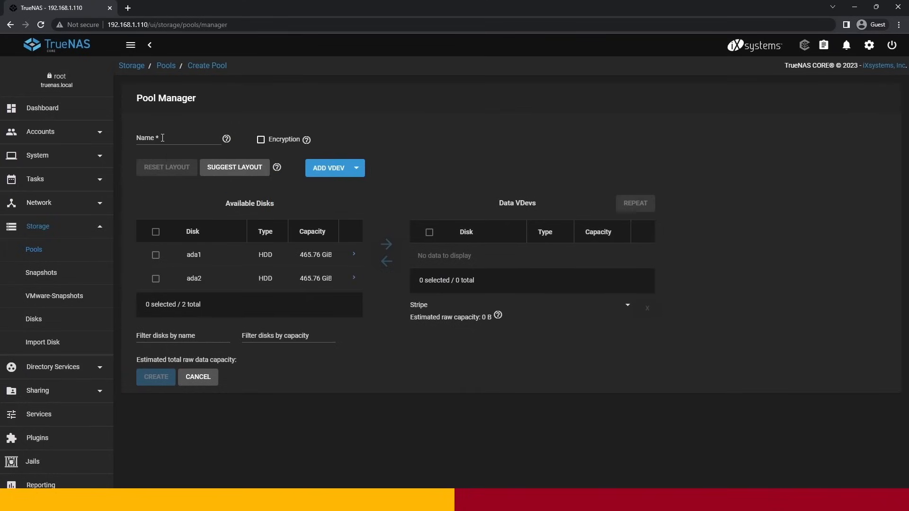
left_click(156, 232)
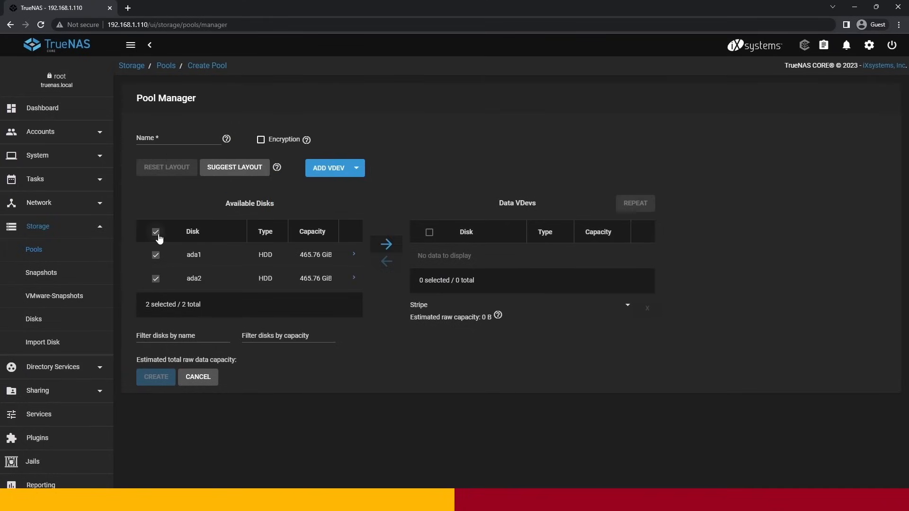
left_click(386, 244)
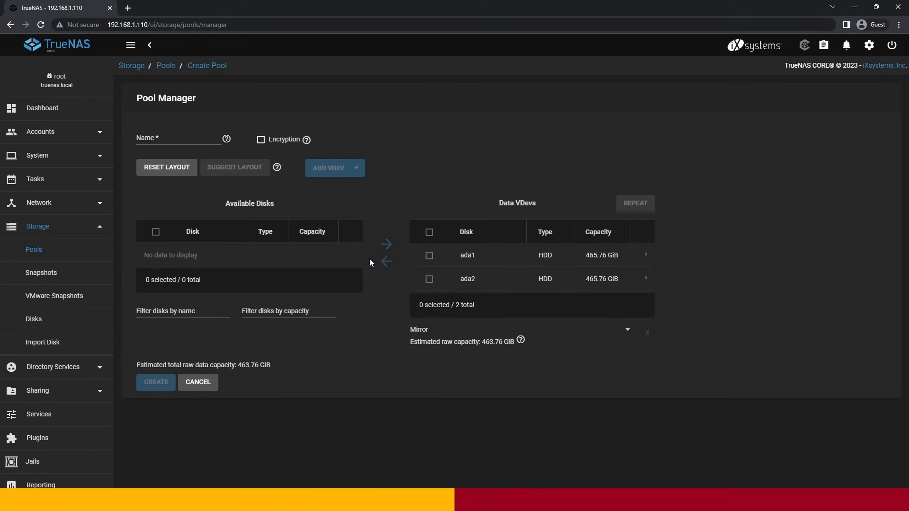
- Name the pool cloud, choose the Mirror layout, and create it, accepting that the disks' contents are erased
left_click(175, 143)
type("cld")
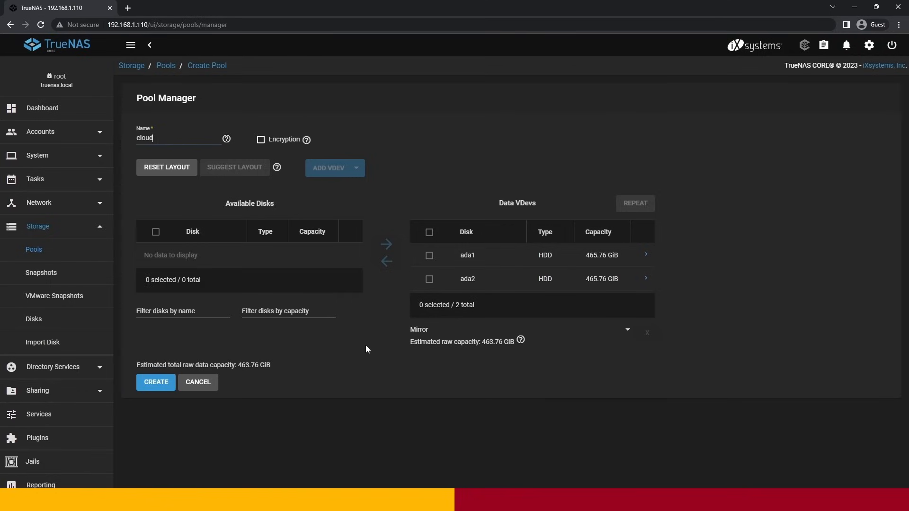
left_click(622, 337)
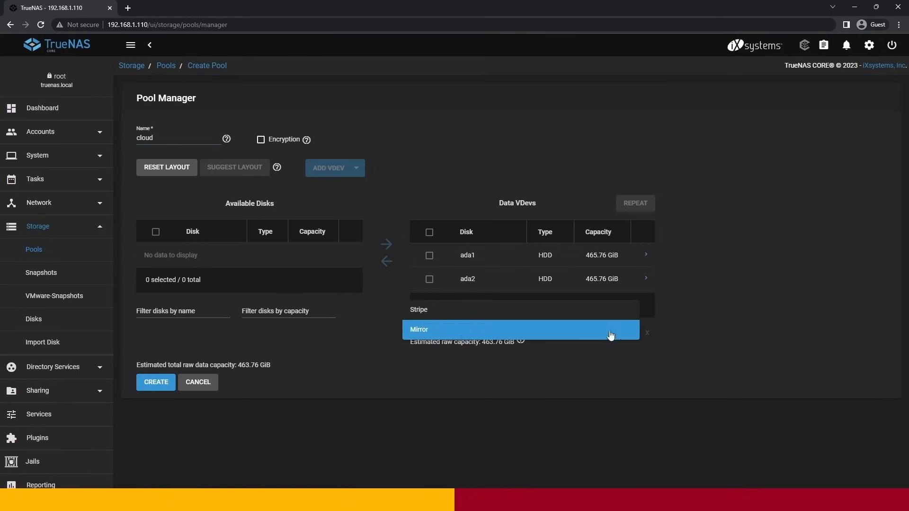
left_click(422, 335)
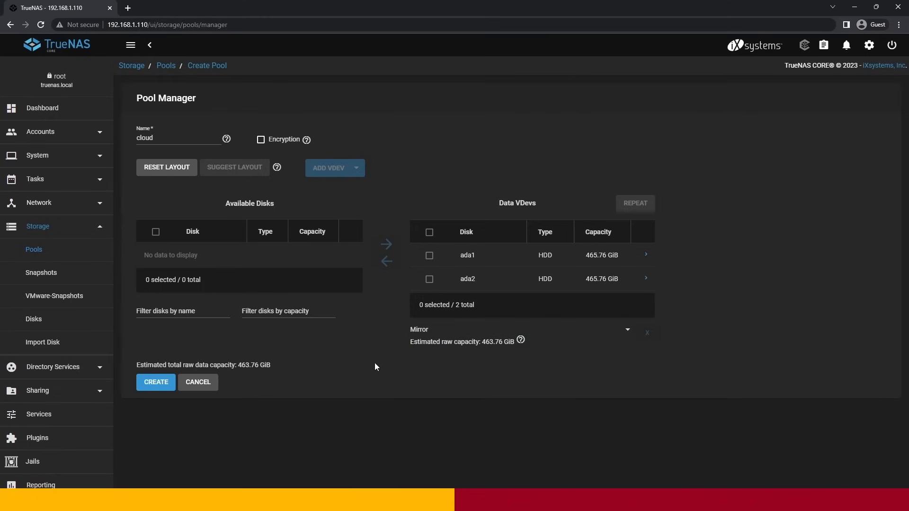
left_click(156, 384)
left_click(388, 284)
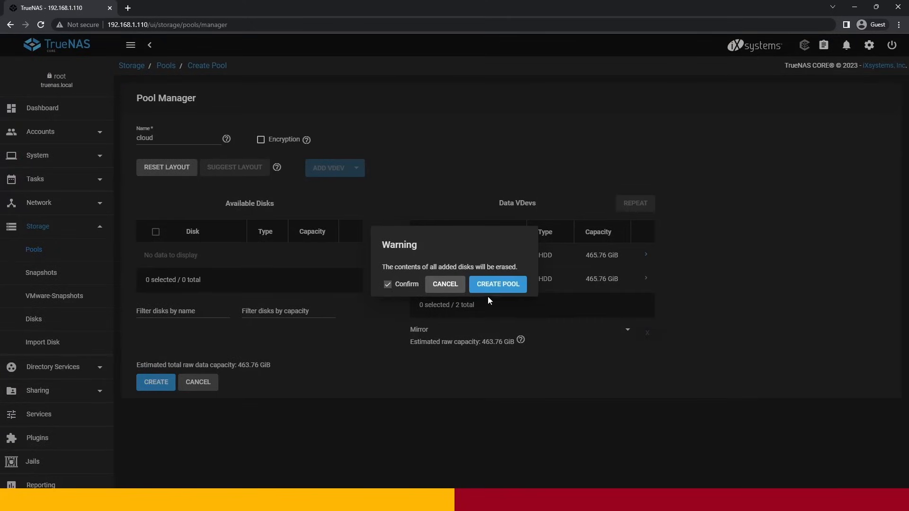
left_click(496, 285)
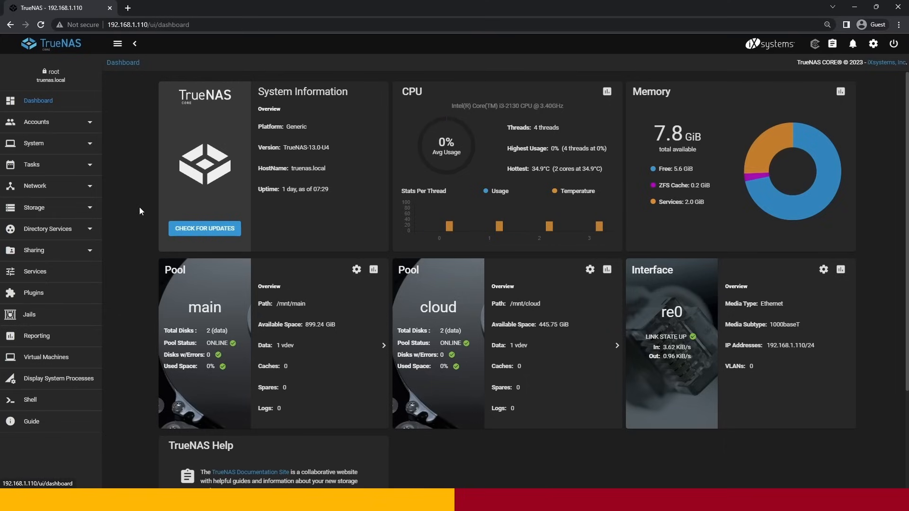
- Create a user group named home with GID 1000 and Samba Authentication enabled
left_click(56, 126)
left_click(52, 143)
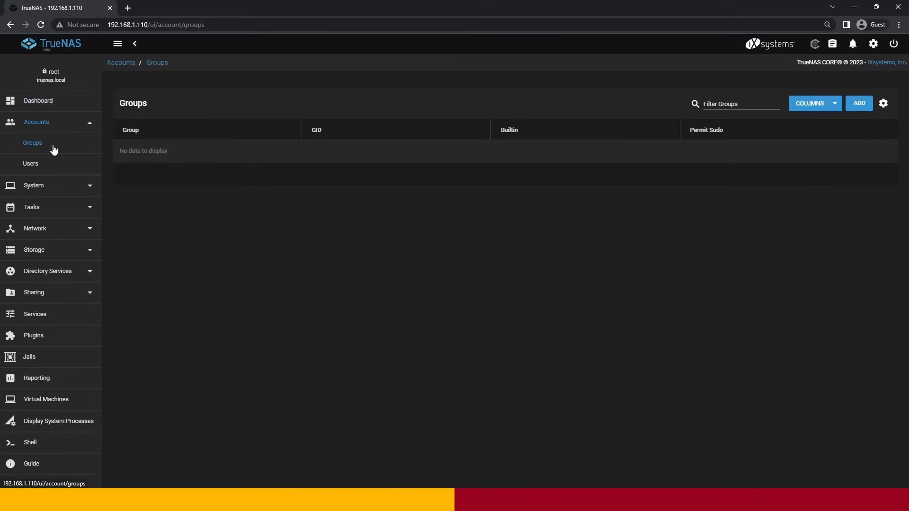
left_click(851, 107)
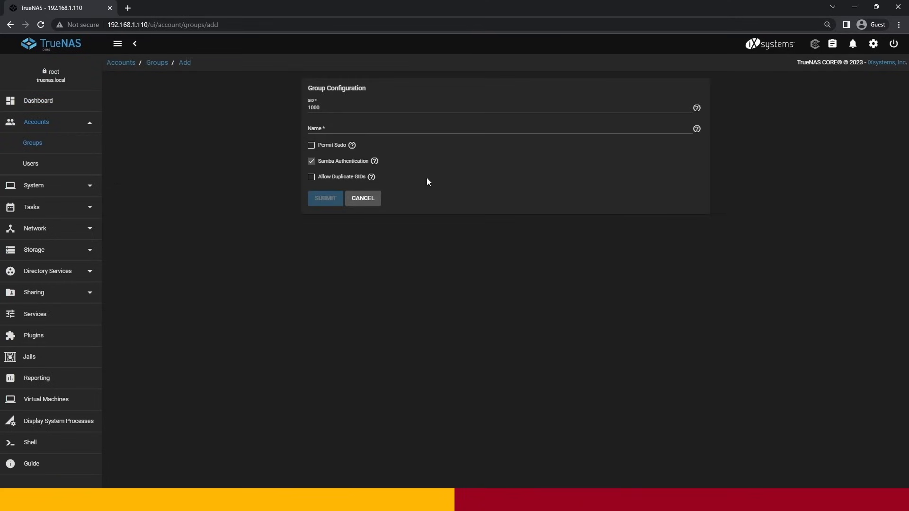
left_click(332, 126)
type("home")
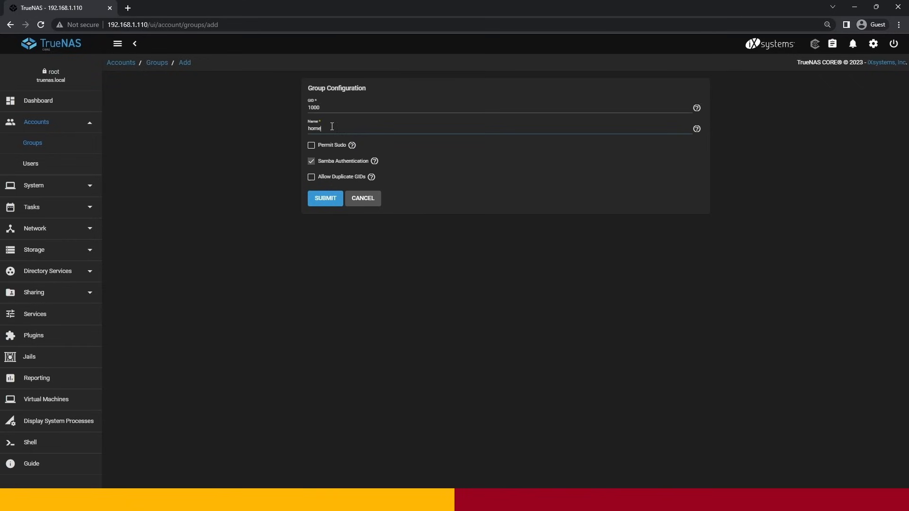
left_click(325, 199)
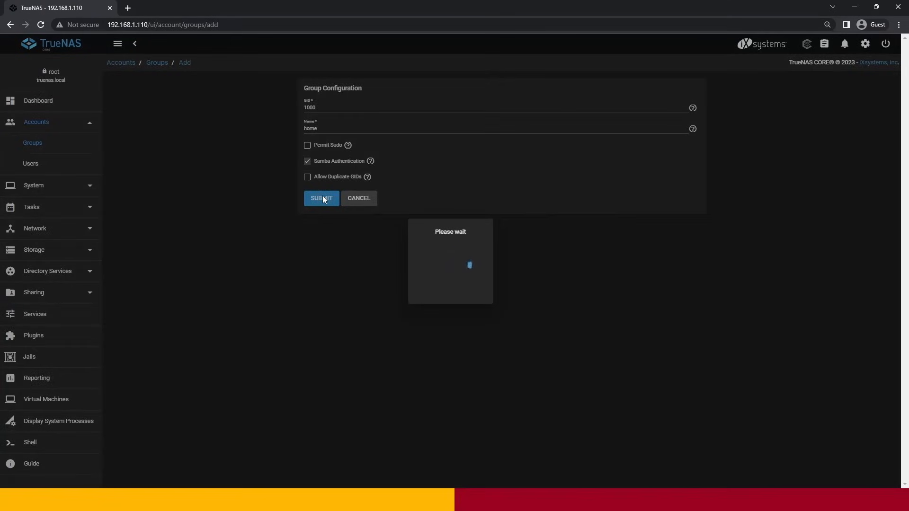
- Start adding a new user account and enter the first person's full name and a first-name username
left_click(44, 163)
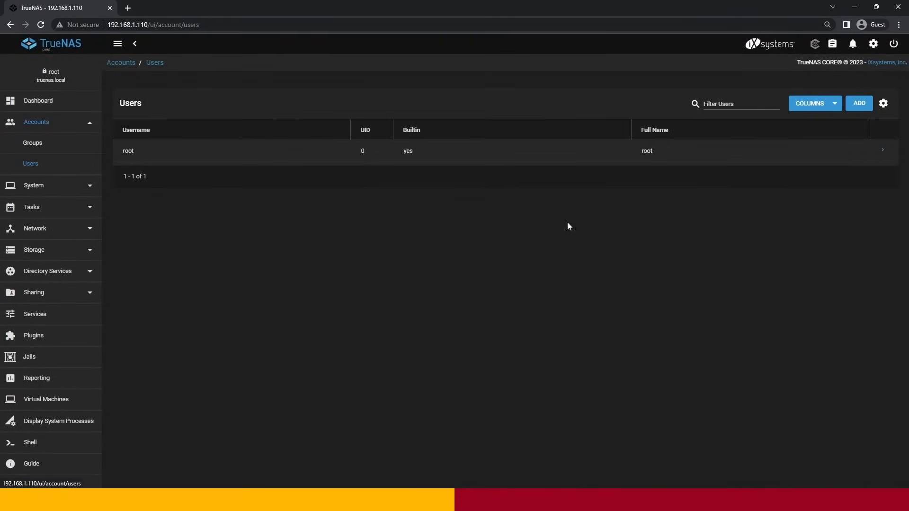
left_click(859, 105)
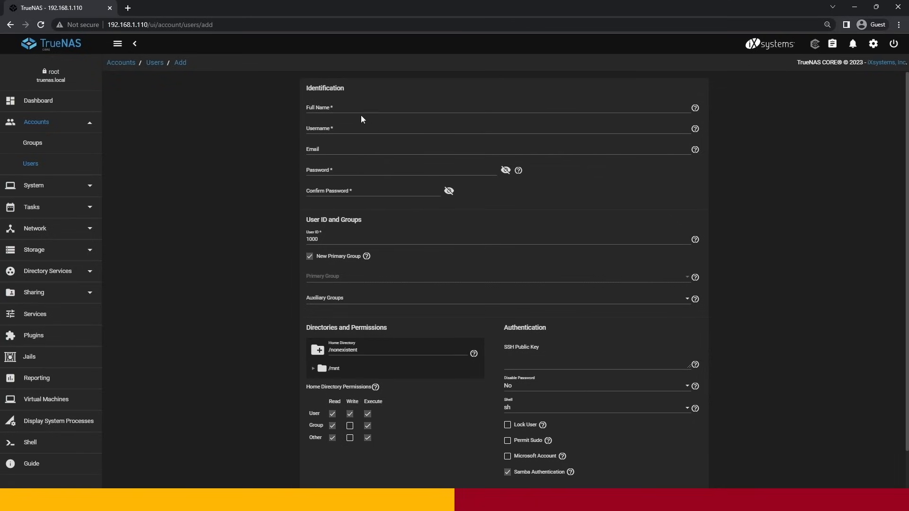
left_click(339, 107)
left_click(330, 126)
double_click(330, 128)
type("ridwan")
- Enter the first user's account password and repeat it in the confirmation field
left_click(336, 172)
type("123456")
key("ctrl+a")
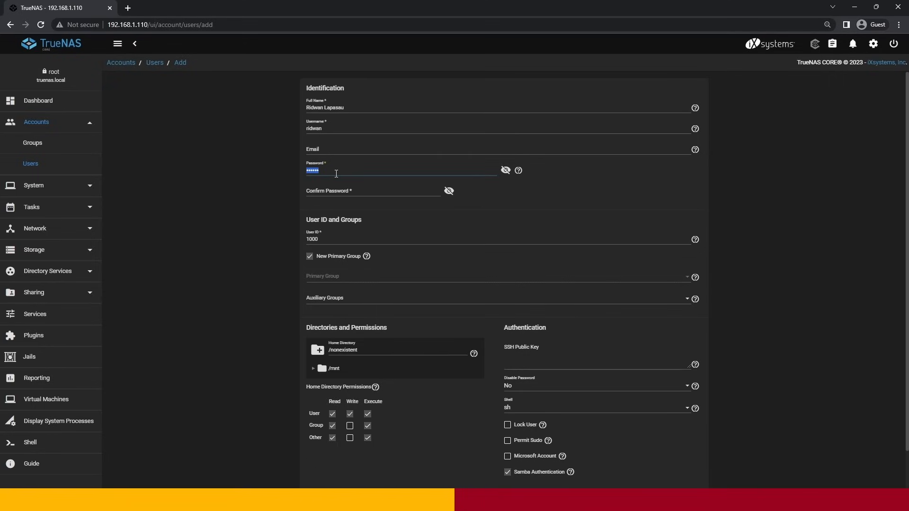
type("12345")
key("Tab")
type("1234")
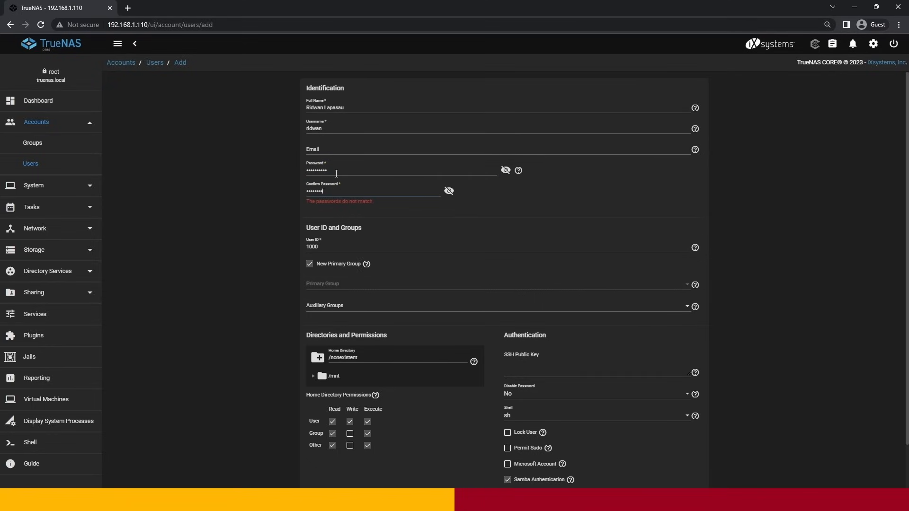
type("5")
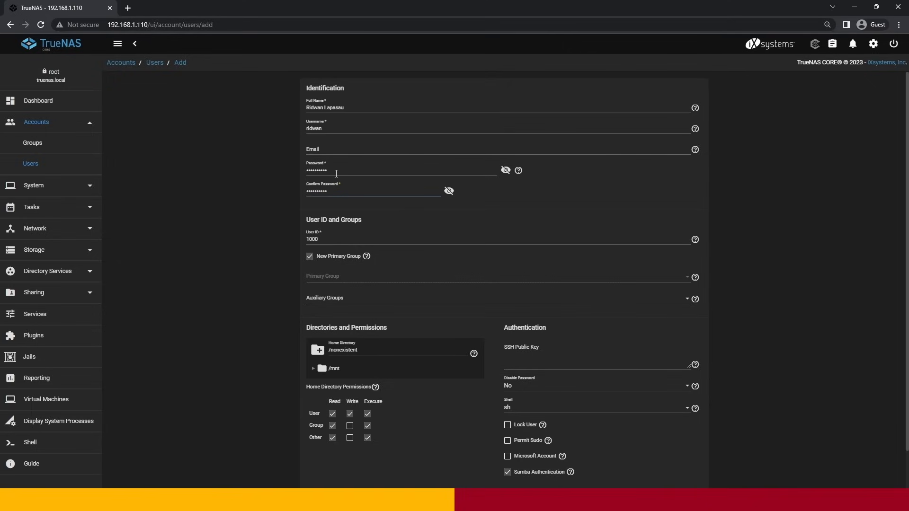
- Turn off New Primary Group, set the primary group to home, allow Group write on the home directory, and save the first user
left_click(311, 259)
left_click(314, 280)
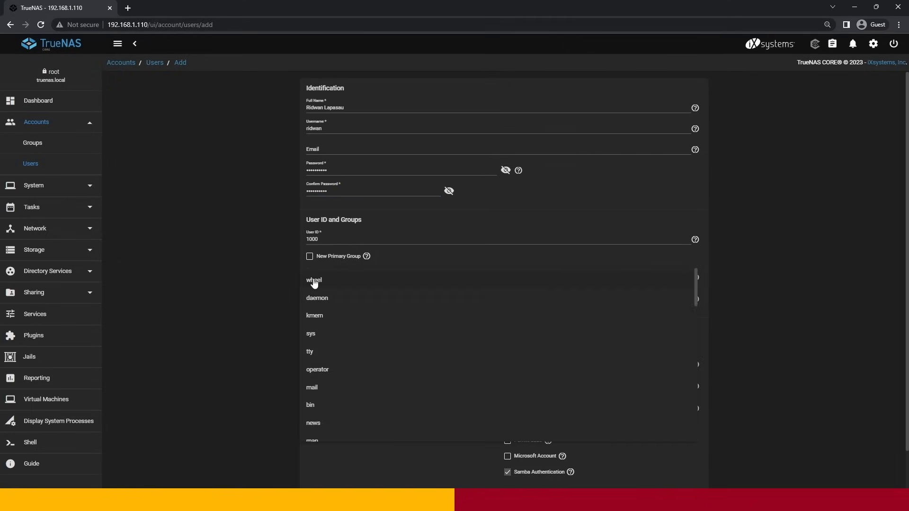
scroll(320, 377, "down", 5)
scroll(319, 376, "down", 3)
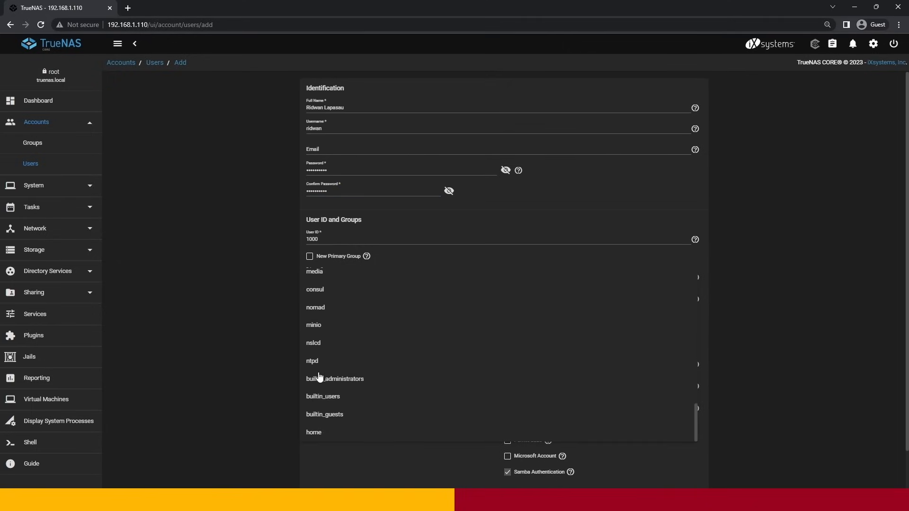
left_click(318, 432)
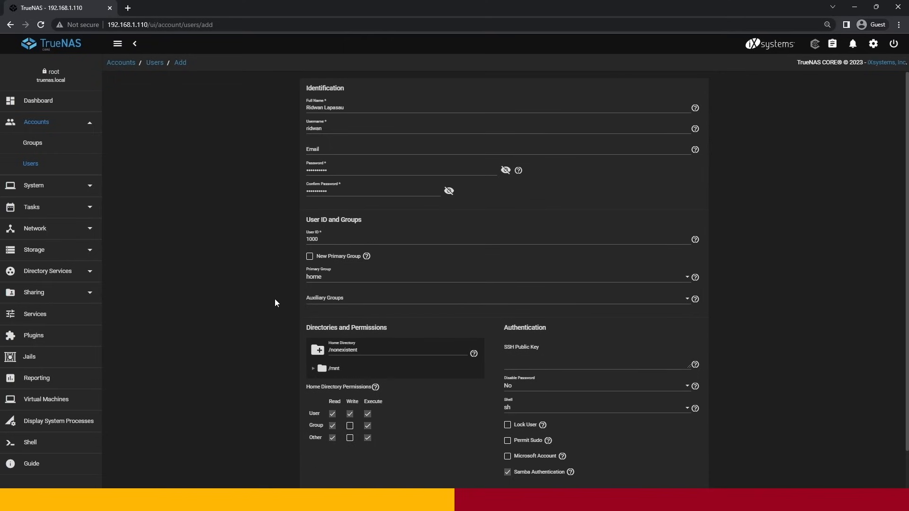
scroll(274, 299, "down", 2)
left_click(349, 384)
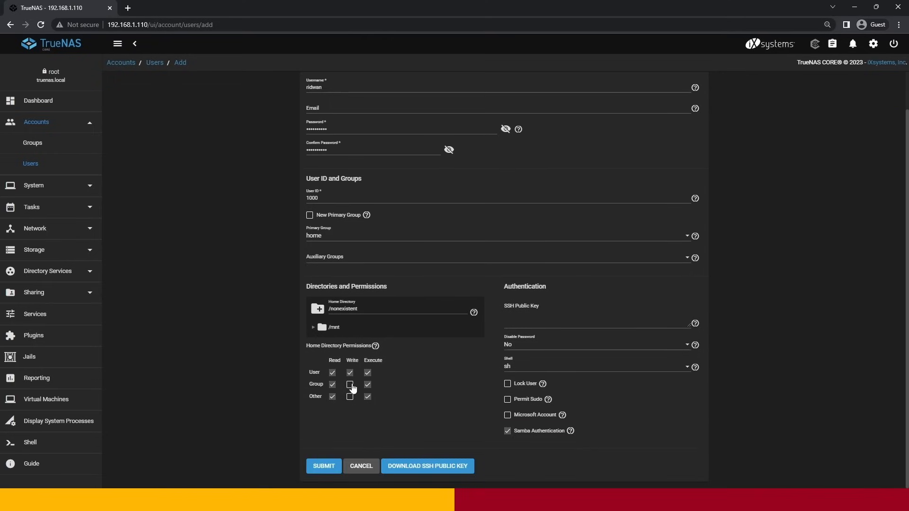
left_click(330, 467)
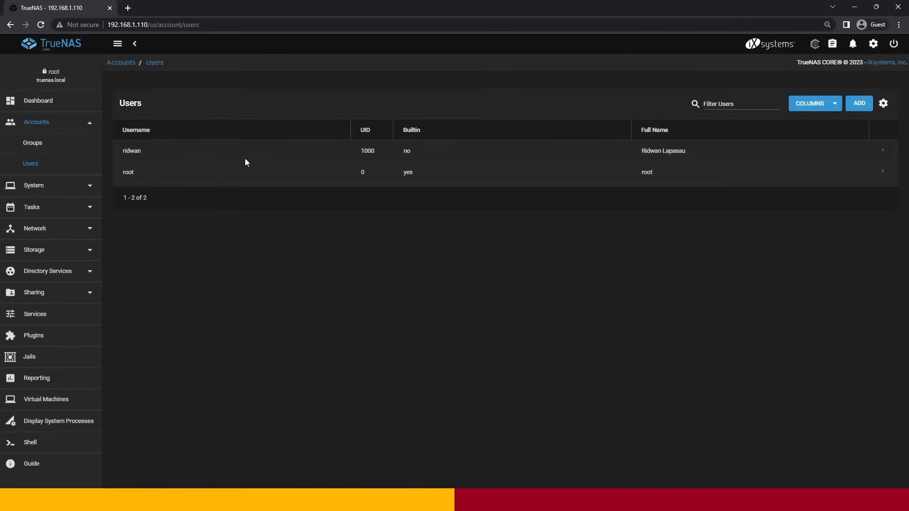
- Start adding a second user account and enter that person's full name and a first-name username
left_click(860, 107)
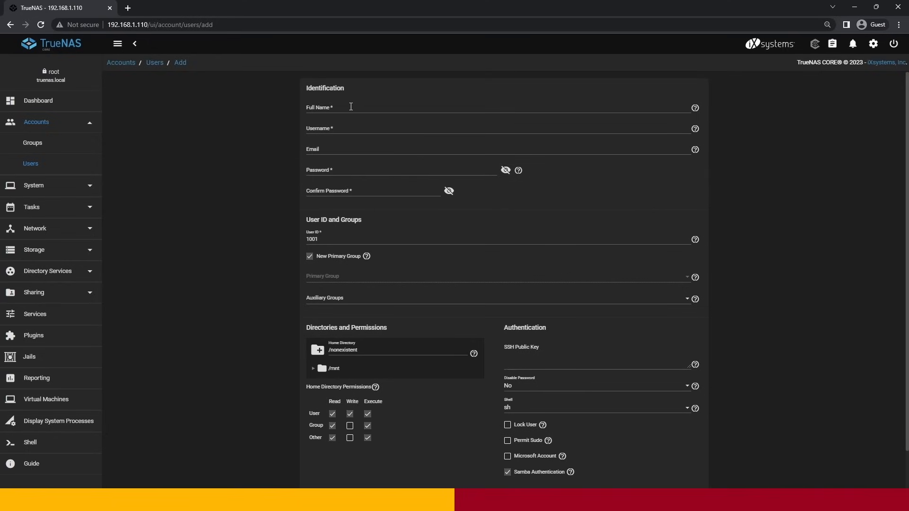
left_click(350, 106)
double_click(339, 131)
type("rosita")
- Enter the second user's account password and repeat it in the confirmation field
left_click(345, 169)
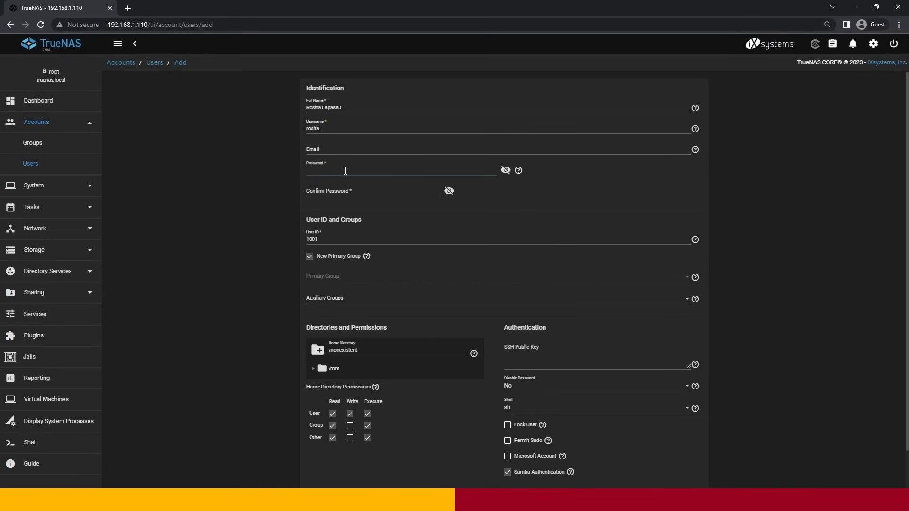
type("••••••••••")
key("Tab")
type("•")
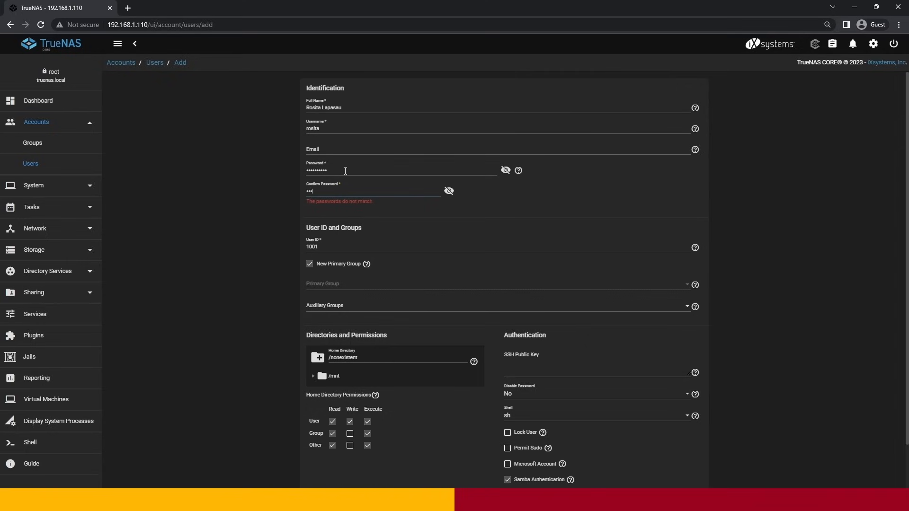
key("ctrl+a")
type("••••••")
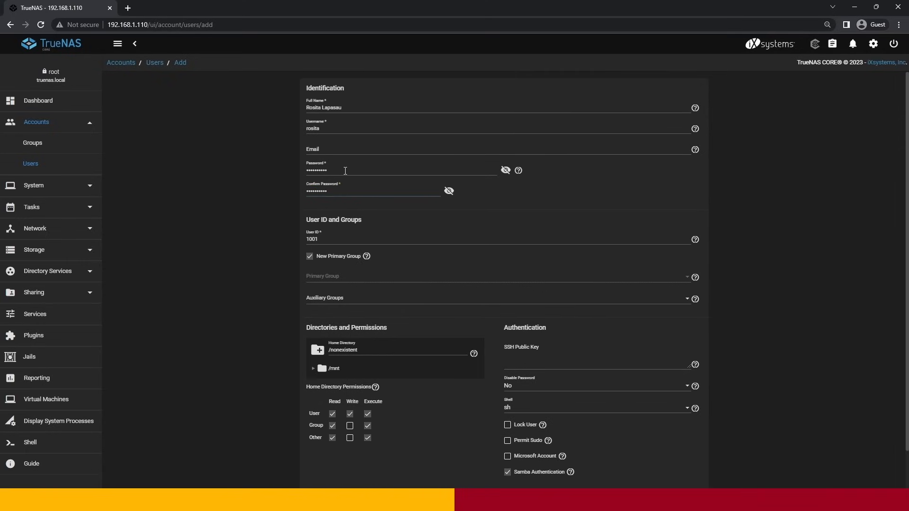
- Turn off New Primary Group, set the primary group to home, allow Group write on the home directory, and save the second user
left_click(311, 257)
left_click(316, 282)
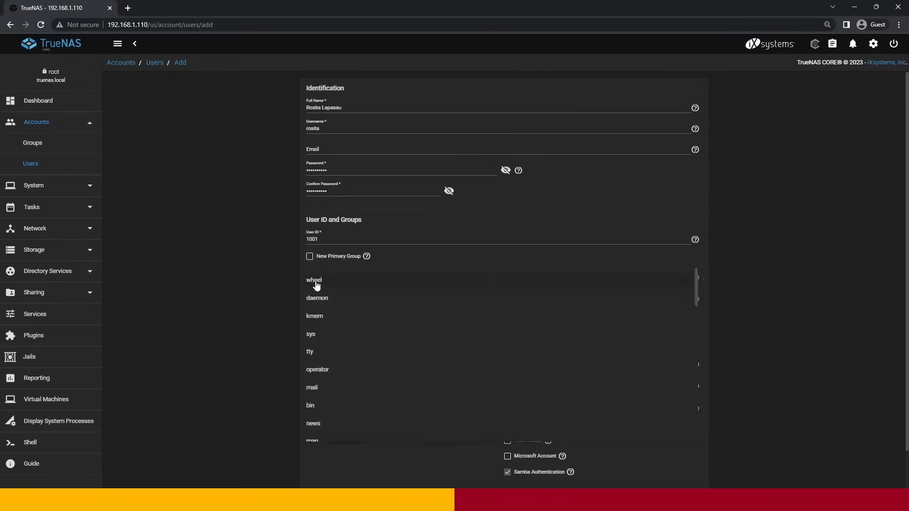
scroll(316, 285, "down", 5)
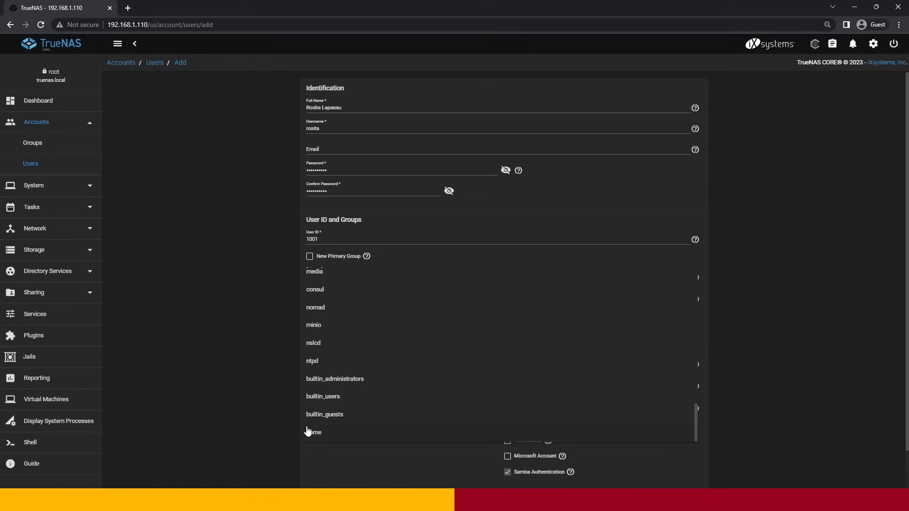
left_click(308, 430)
scroll(256, 307, "down", 1)
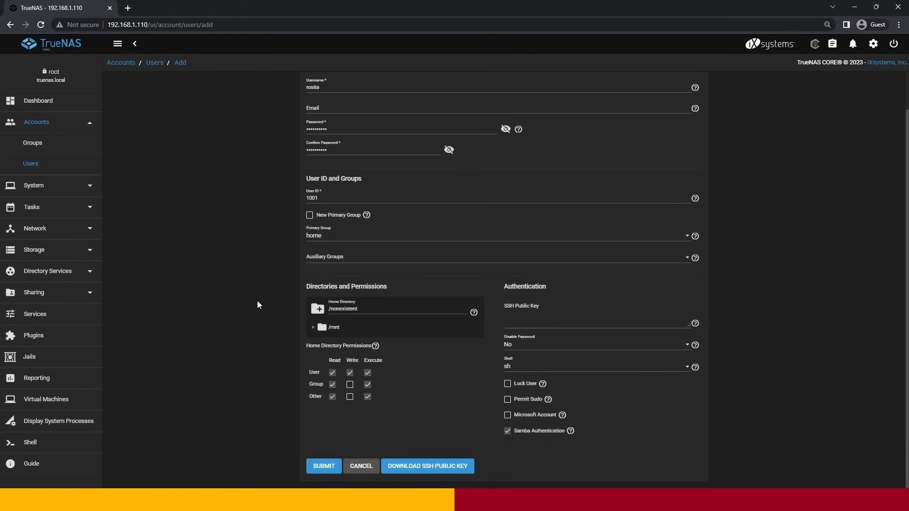
left_click(350, 384)
left_click(325, 467)
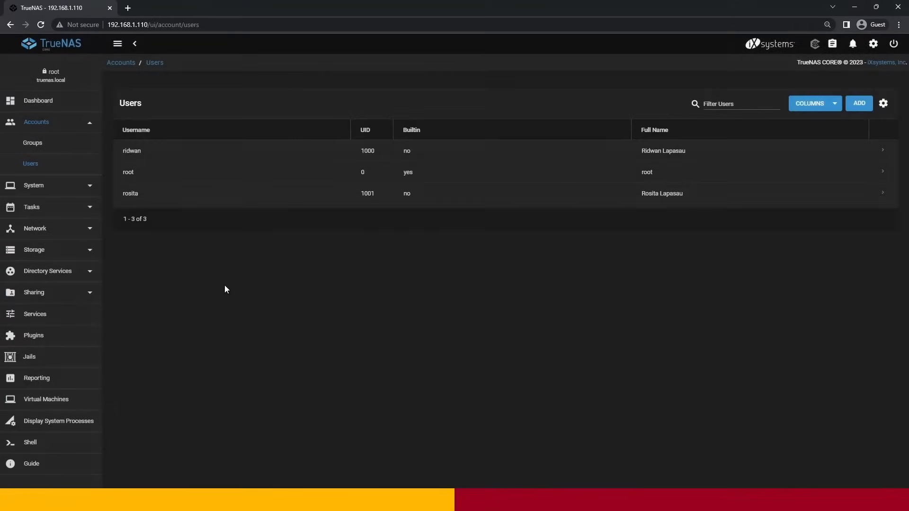
- Review the members of the home group and save the membership
left_click(47, 139)
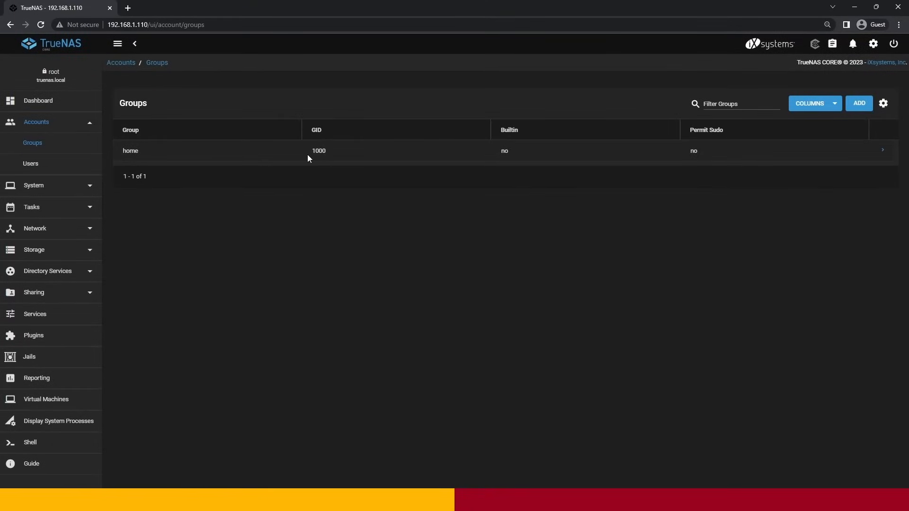
left_click(883, 153)
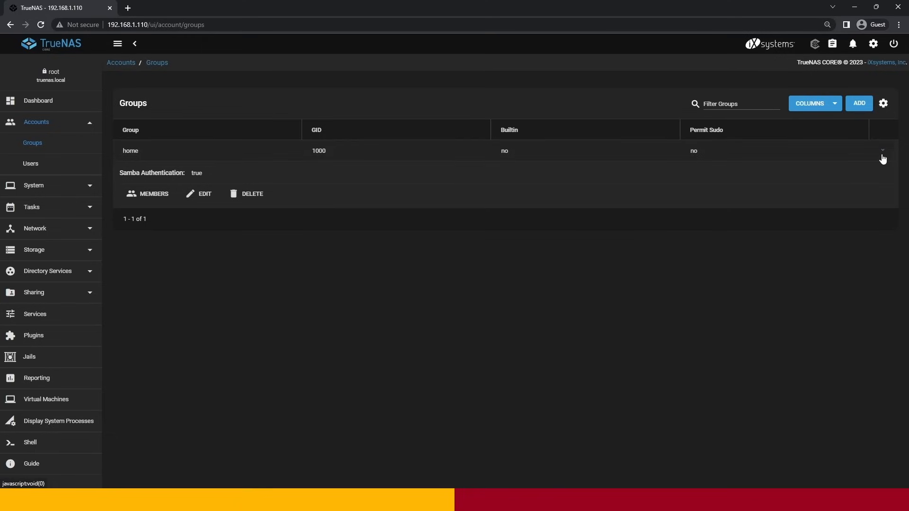
left_click(142, 195)
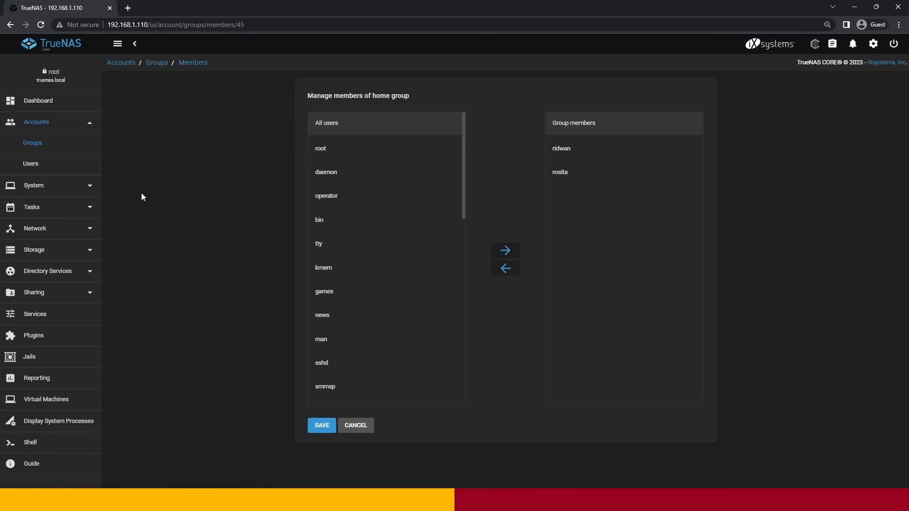
left_click(320, 427)
left_click(34, 164)
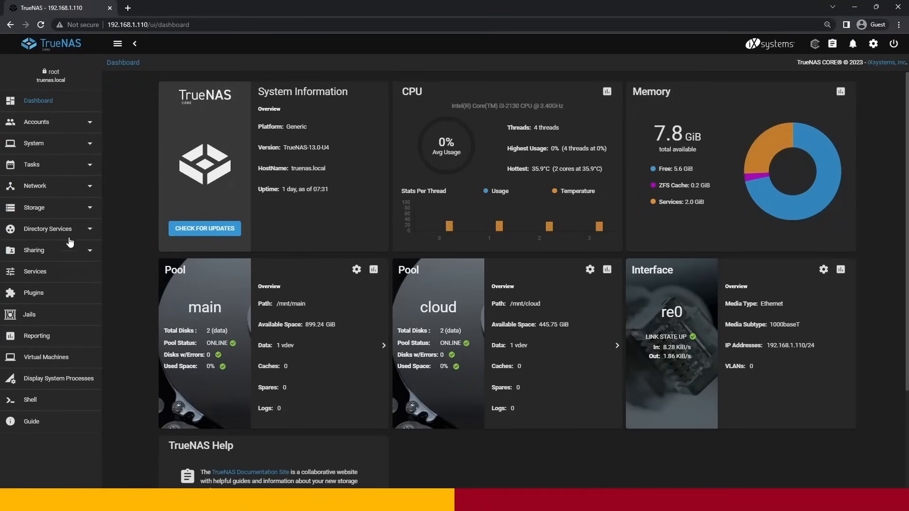
- Add a dataset named Home to the main pool with the SMB share type
left_click(56, 216)
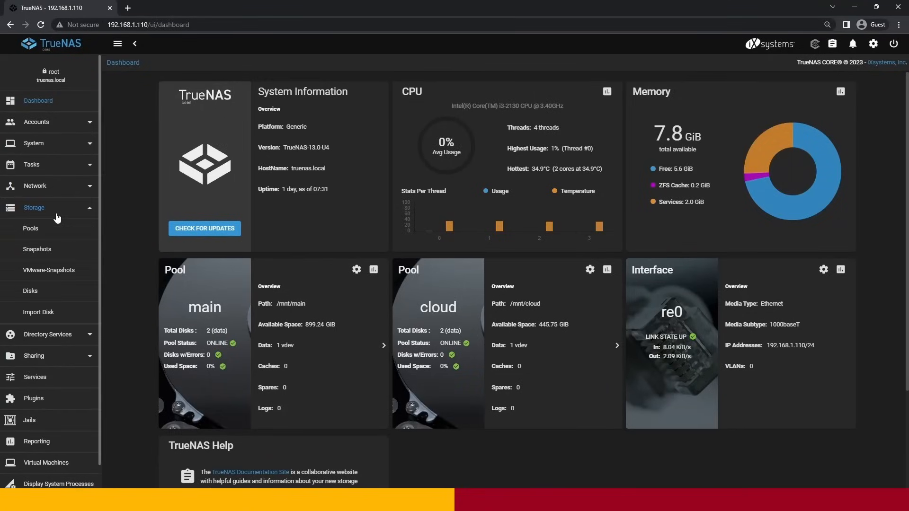
left_click(54, 231)
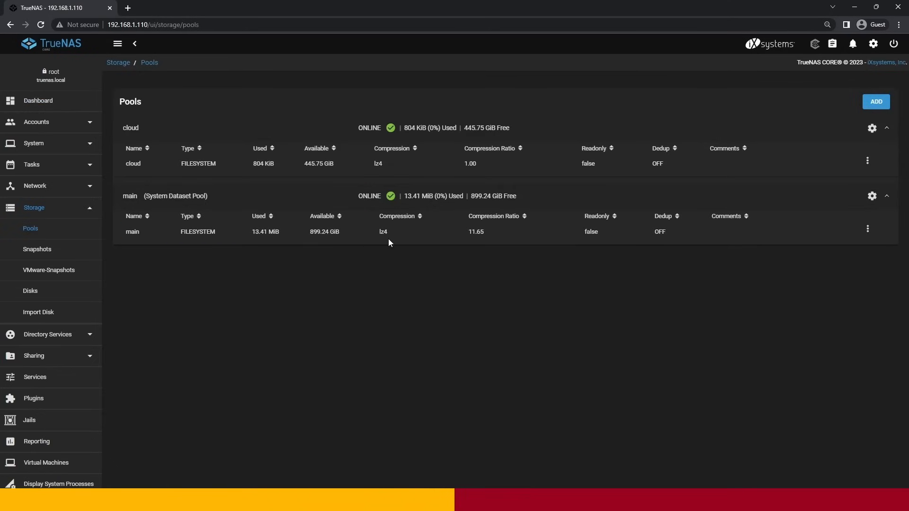
left_click(868, 228)
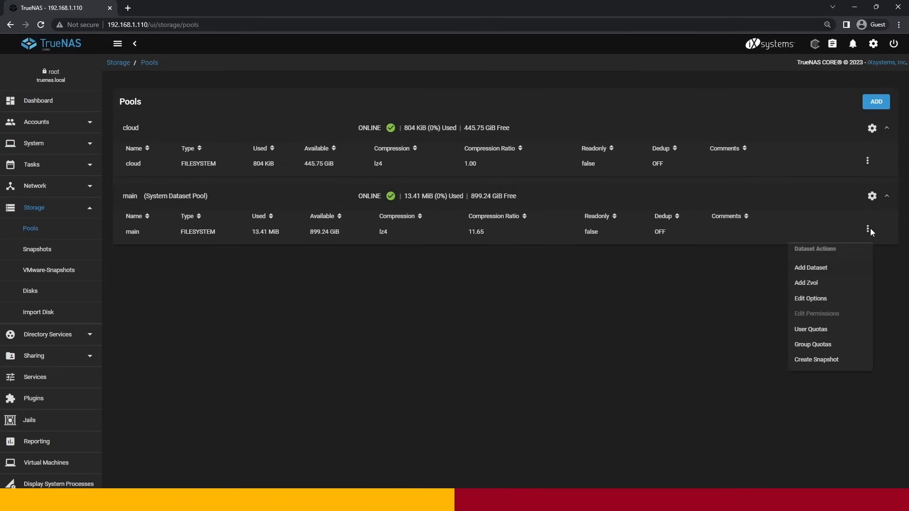
left_click(822, 270)
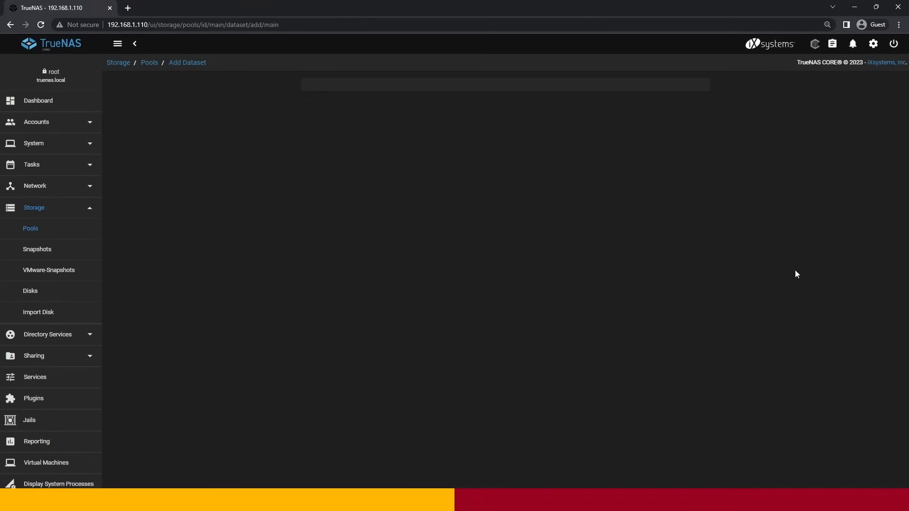
left_click(347, 109)
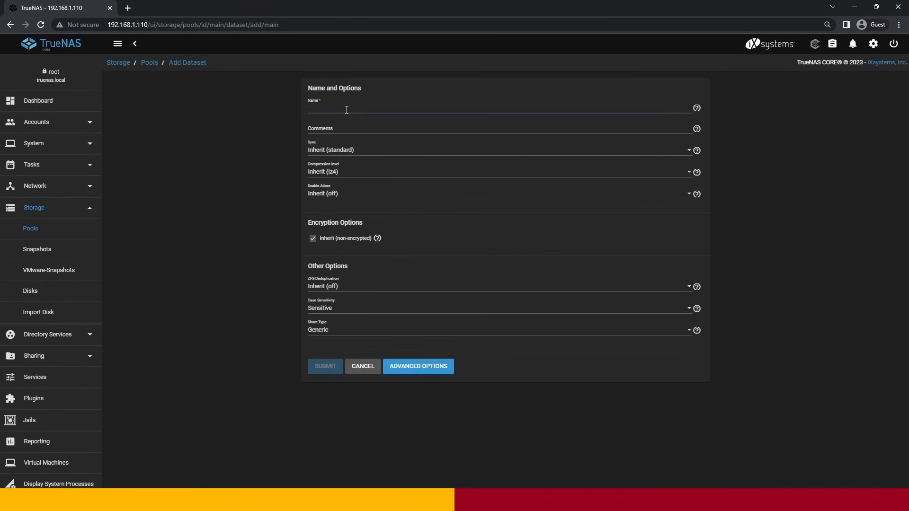
type("Home")
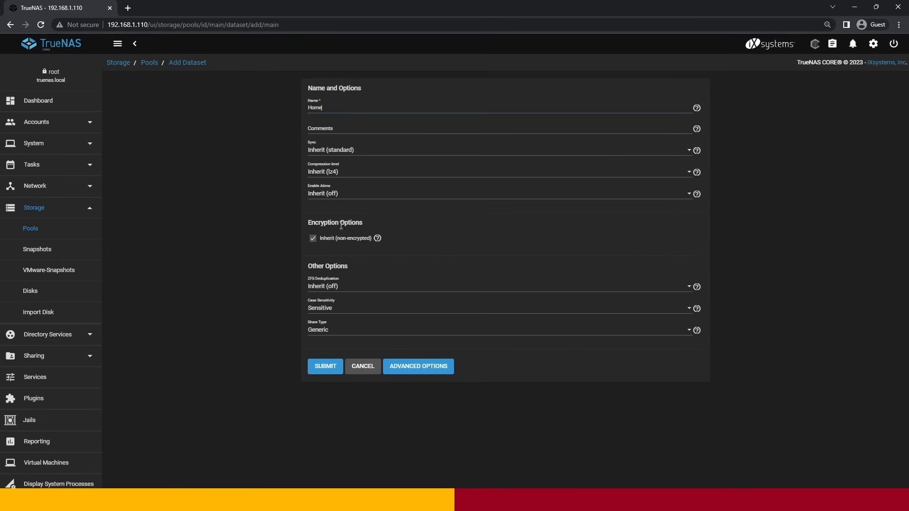
left_click(324, 330)
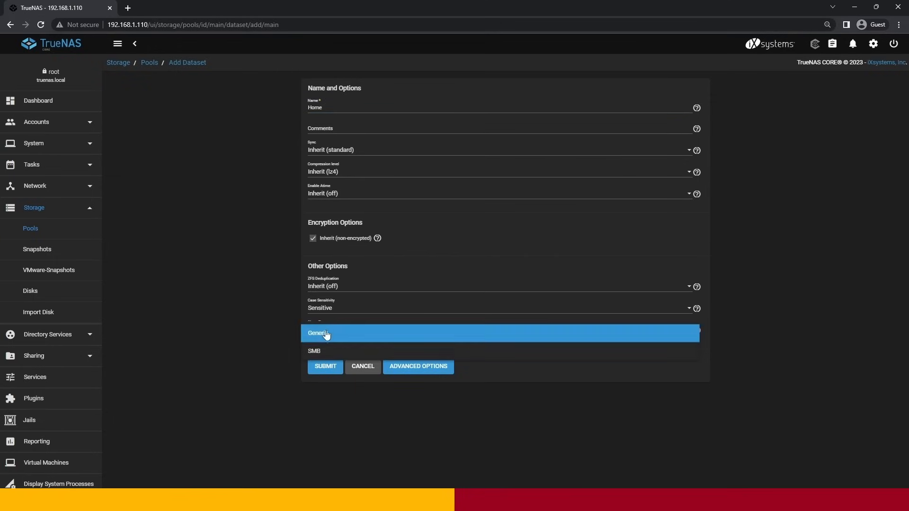
left_click(322, 351)
left_click(322, 365)
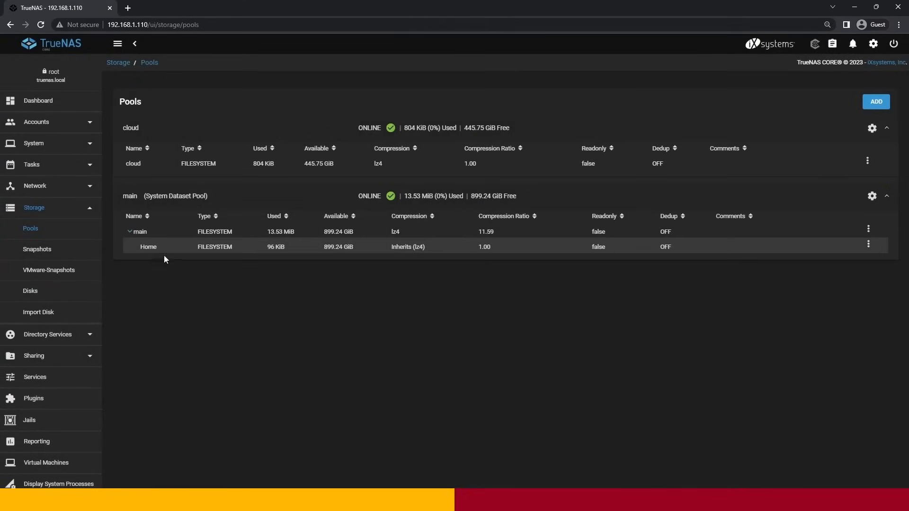
- Edit the Home dataset's permissions, setting the group to home and enabling Apply User and Apply Group
left_click(334, 250)
left_click(868, 244)
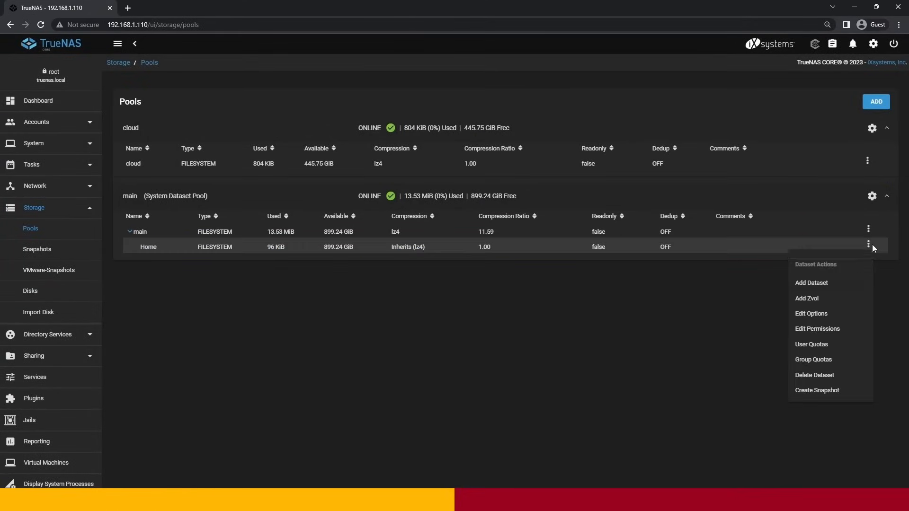
left_click(818, 330)
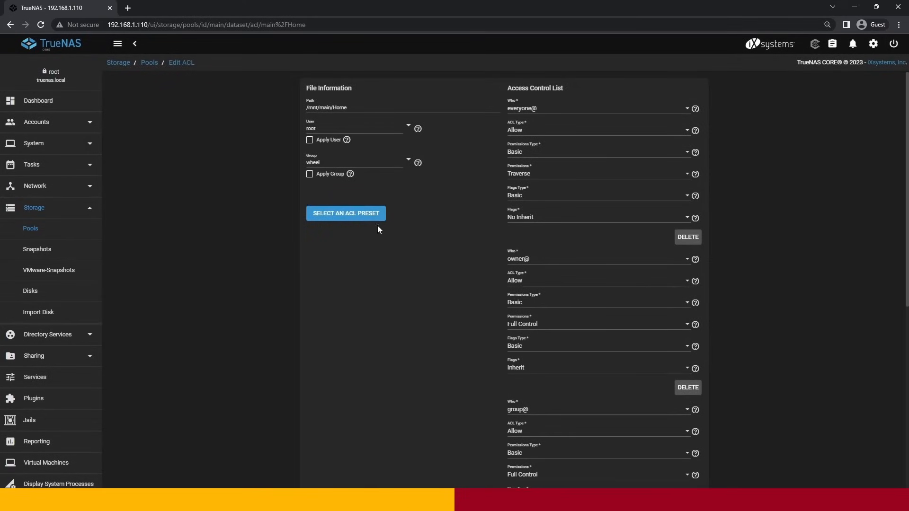
left_click(405, 159)
scroll(425, 236, "down", 10)
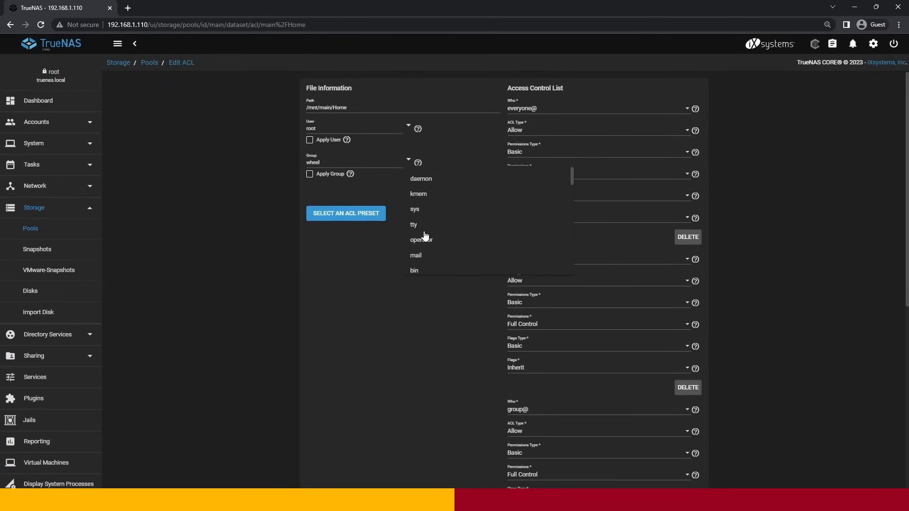
left_click(424, 263)
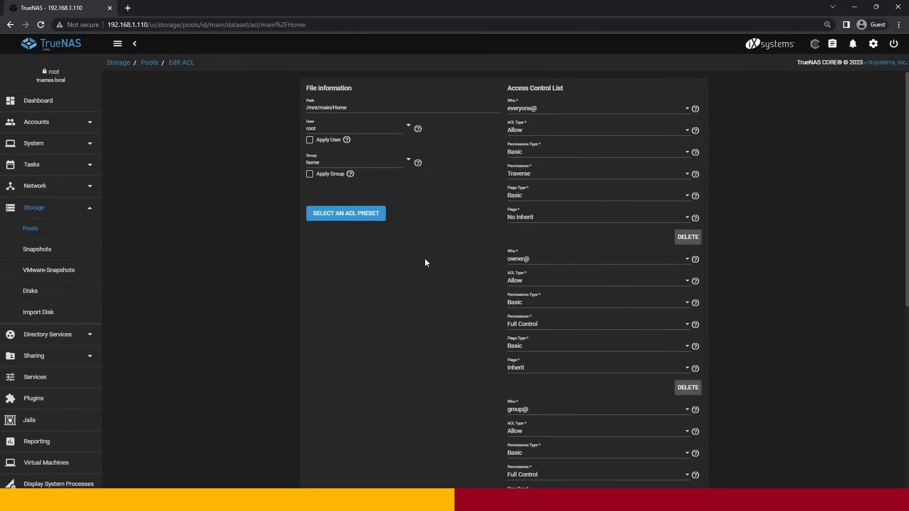
left_click(310, 142)
left_click(310, 175)
- Load the RESTRICTED ACL preset for the Home dataset and save the permissions
left_click(333, 214)
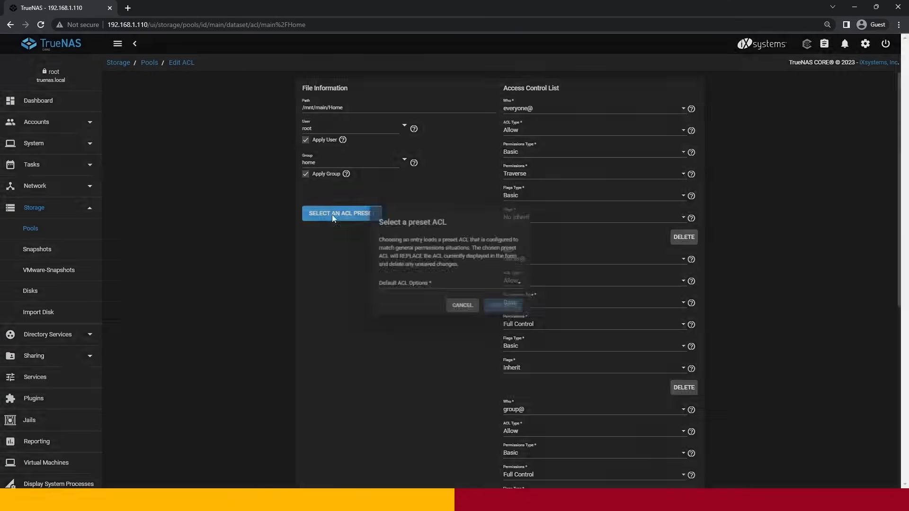
left_click(394, 288)
left_click(395, 307)
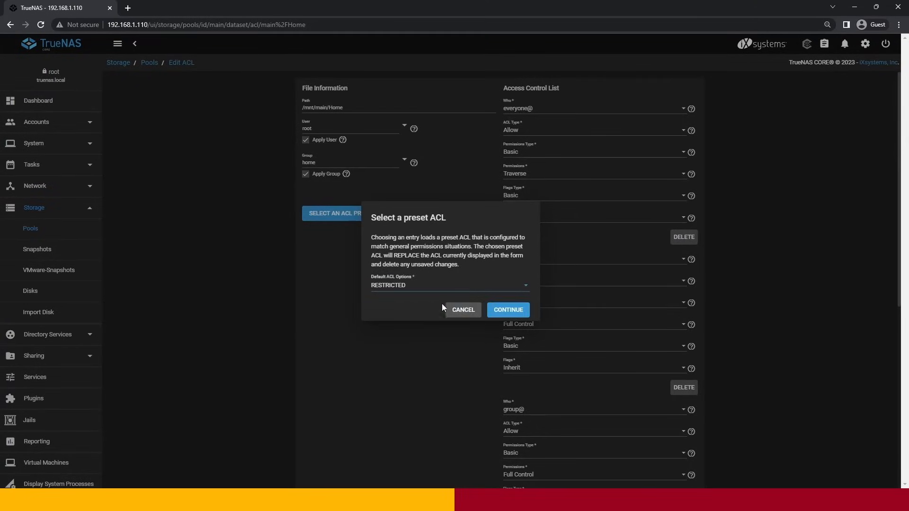
left_click(509, 311)
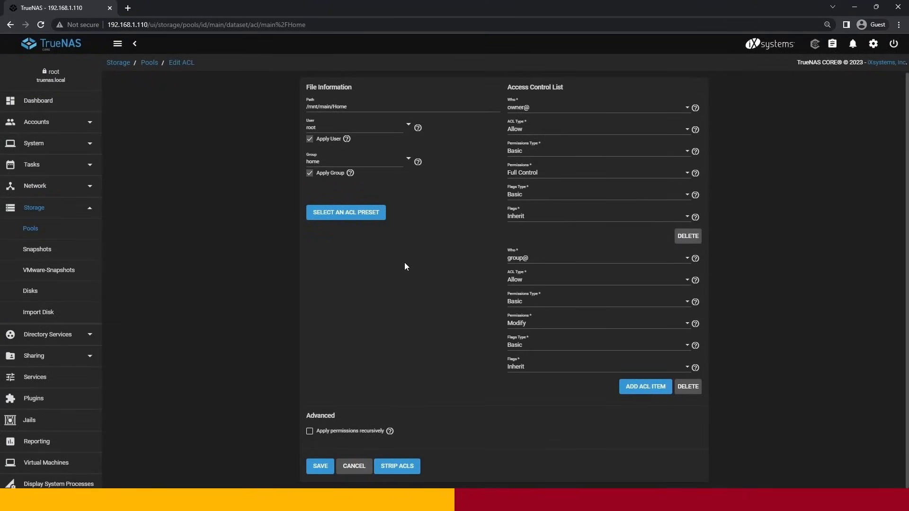
left_click(319, 468)
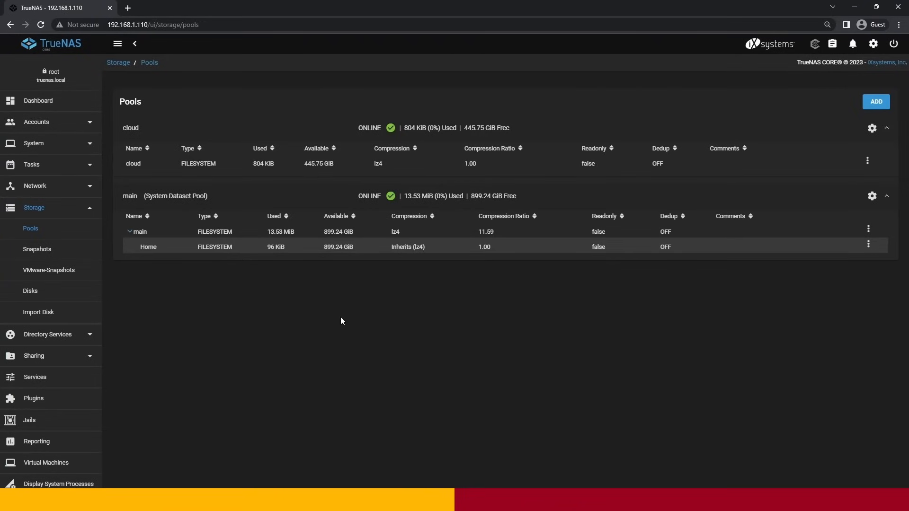
- Start the SMB service with automatic start enabled, and check its NetBIOS settings without changing them
left_click(63, 211)
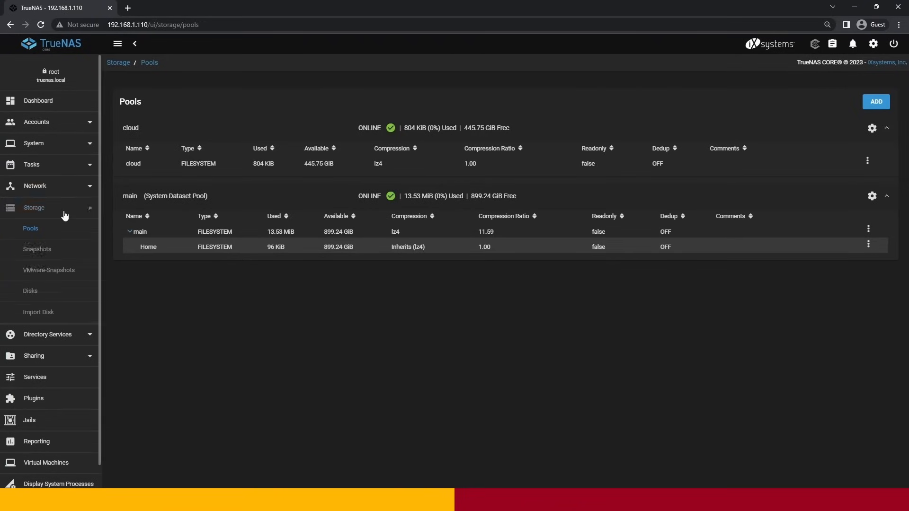
left_click(53, 273)
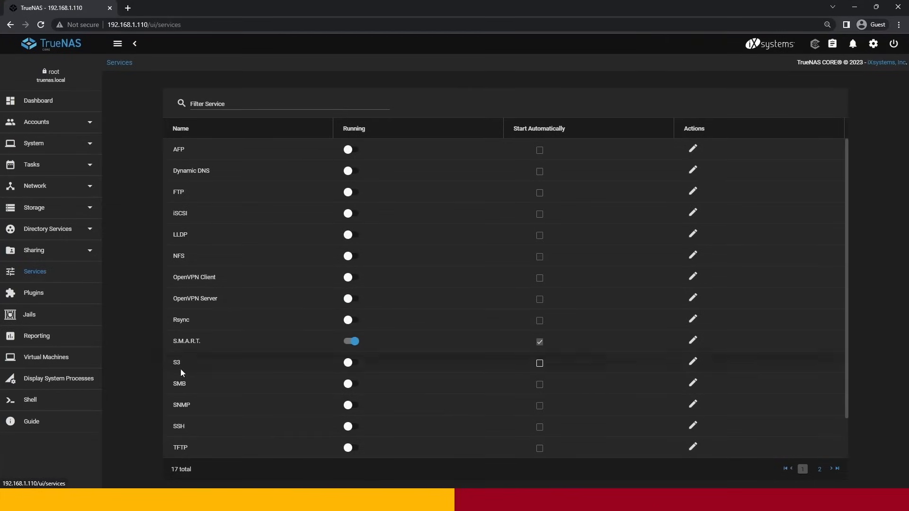
left_click(350, 385)
left_click(540, 384)
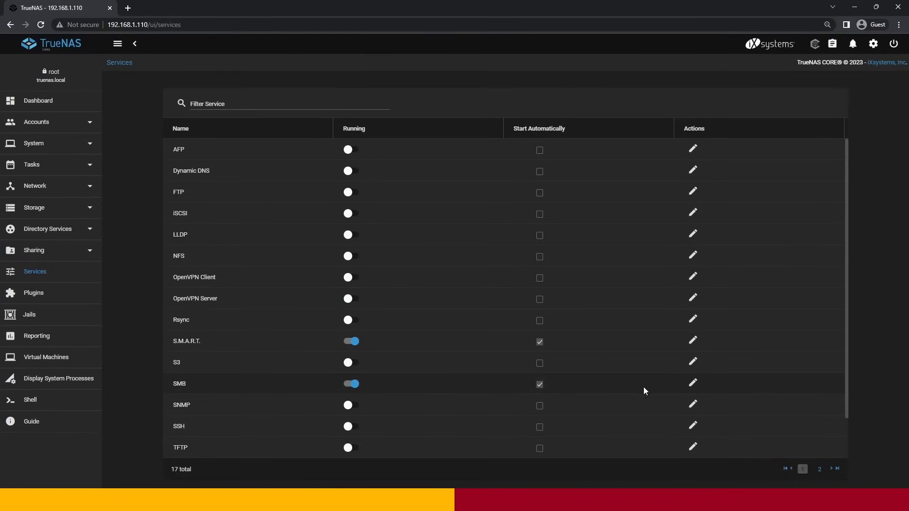
left_click(694, 386)
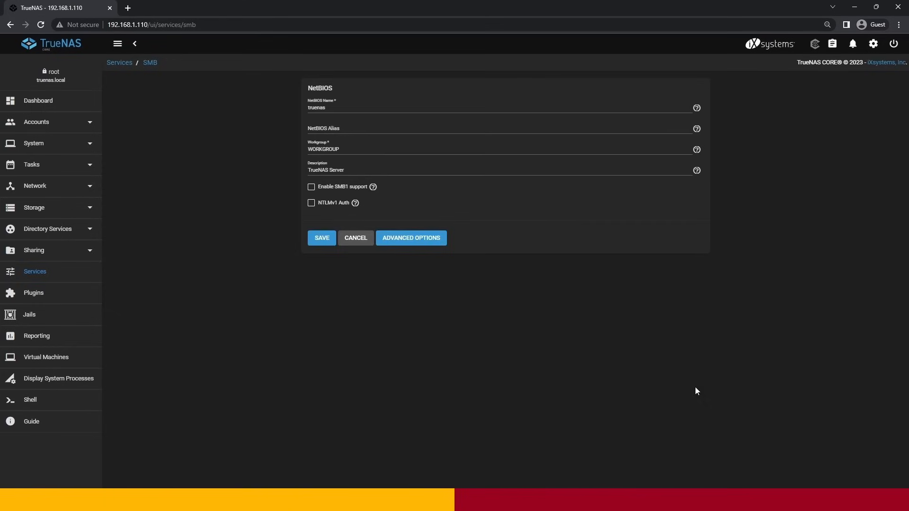
left_click(356, 238)
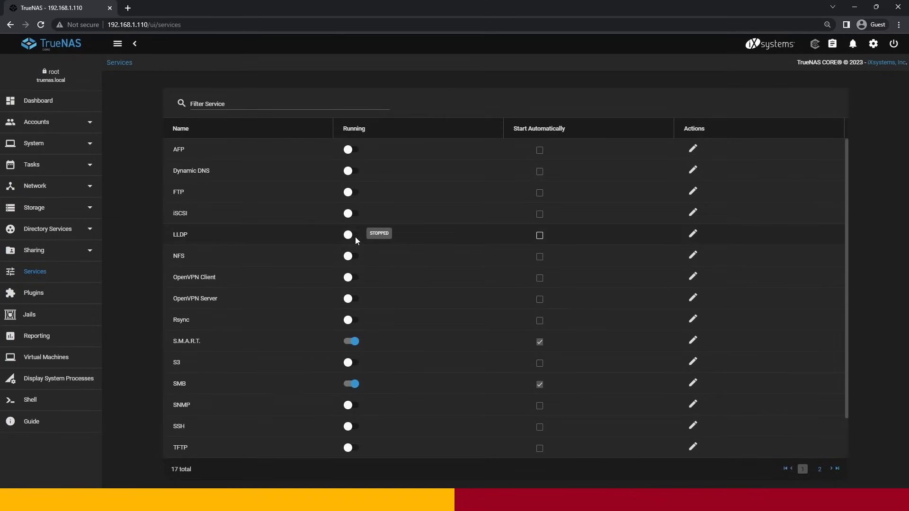
- Create an enabled Windows (SMB) share named Home for /mnt/main/Home with default share parameters
left_click(51, 256)
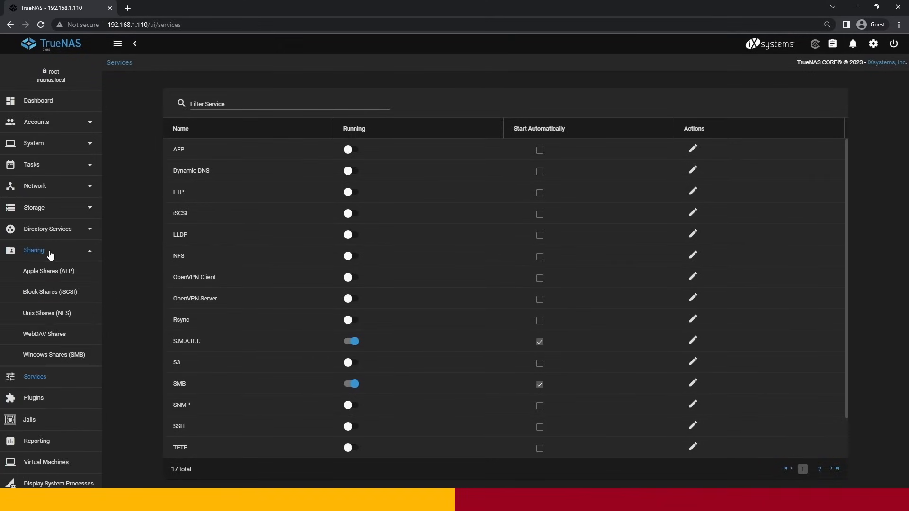
left_click(45, 364)
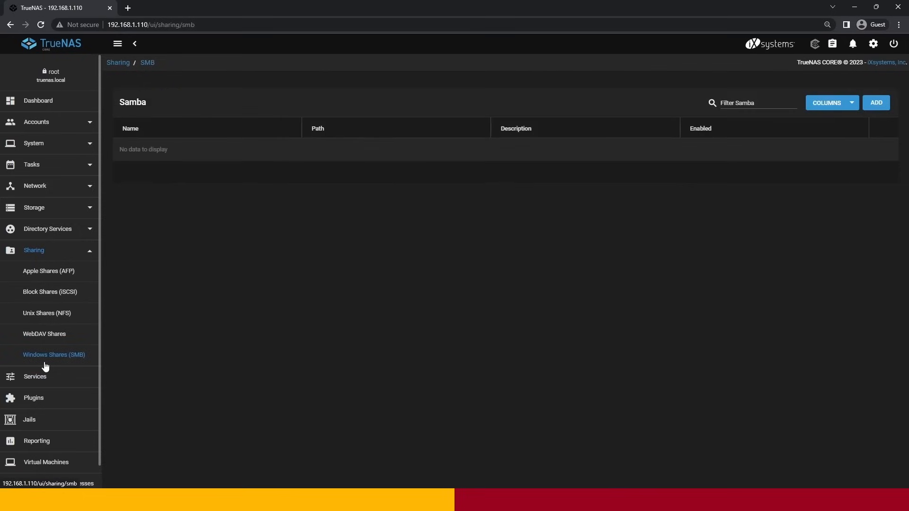
left_click(873, 105)
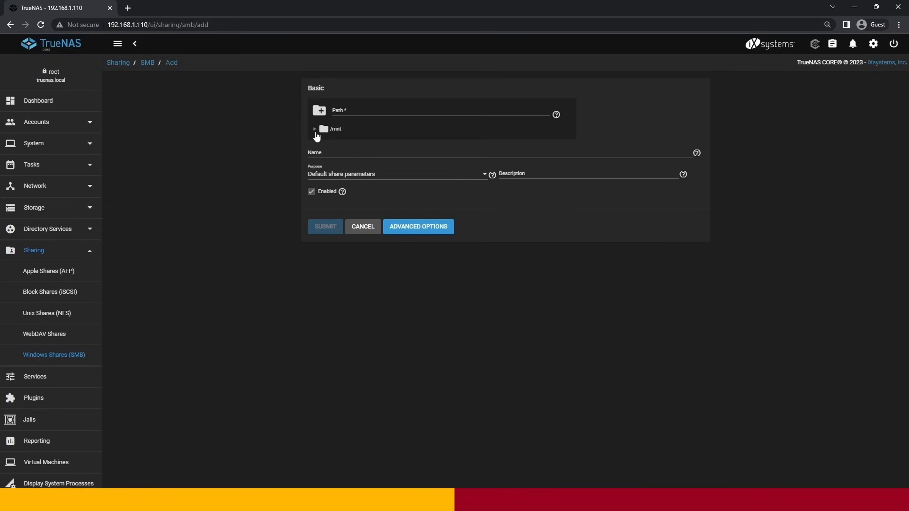
left_click(315, 130)
left_click(322, 156)
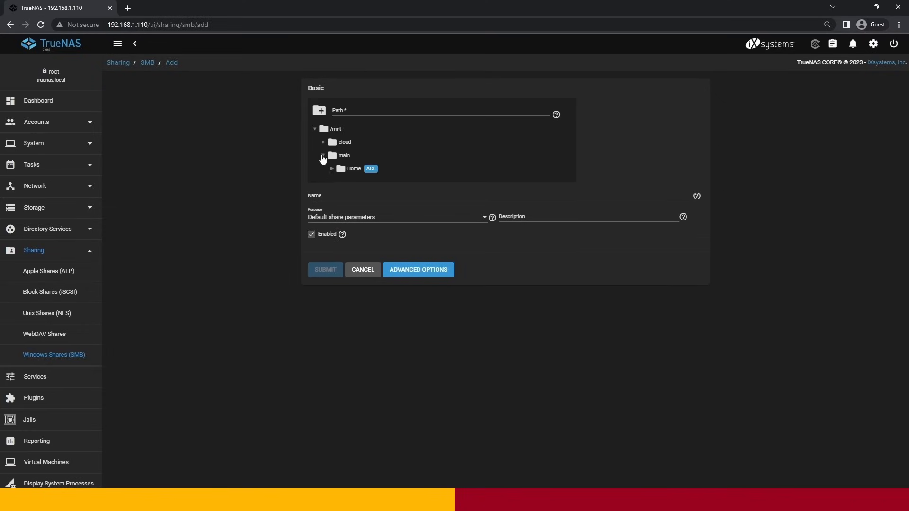
left_click(355, 171)
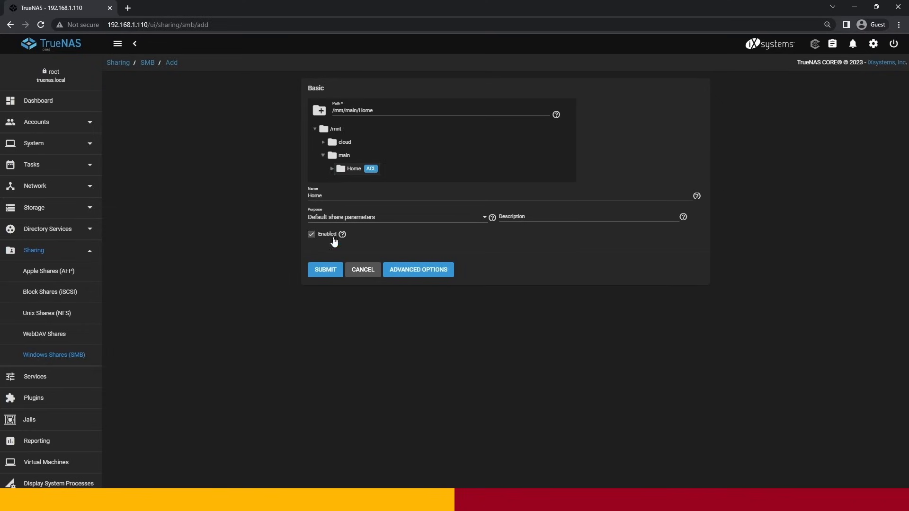
left_click(326, 271)
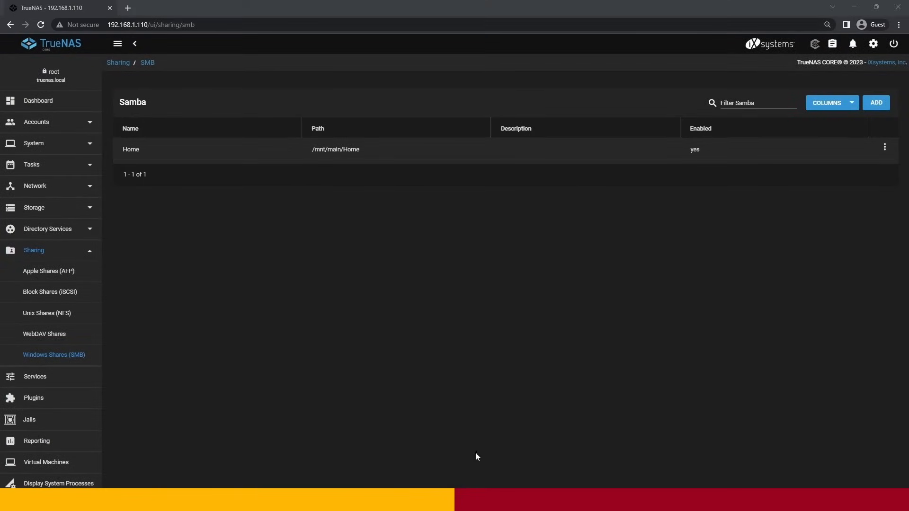
- Switch to File Explorer and go to the network address \\192.168.1.110
key("super+e")
left_click(330, 152)
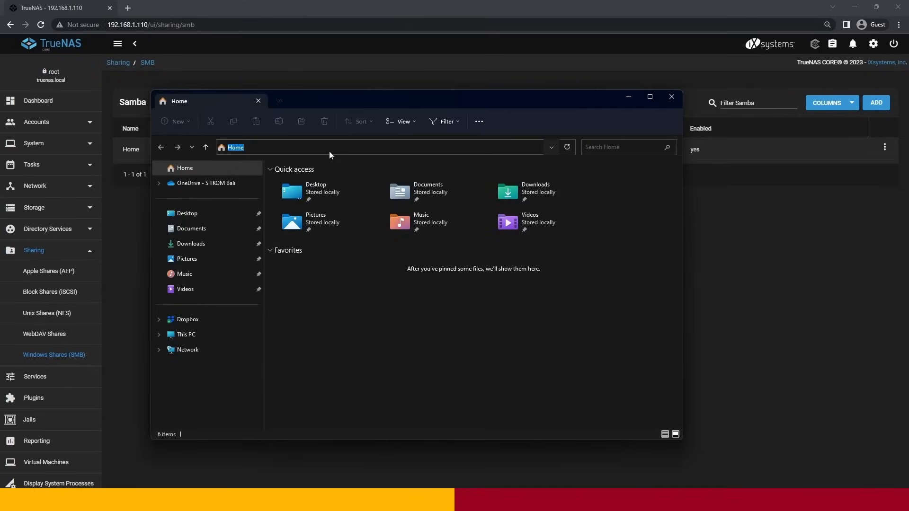
type("\\\\")
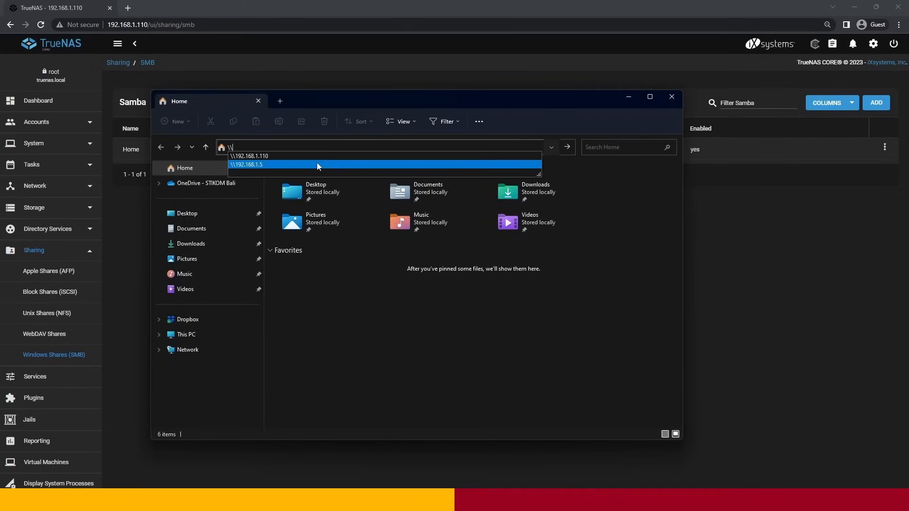
left_click(317, 165)
left_click(316, 147)
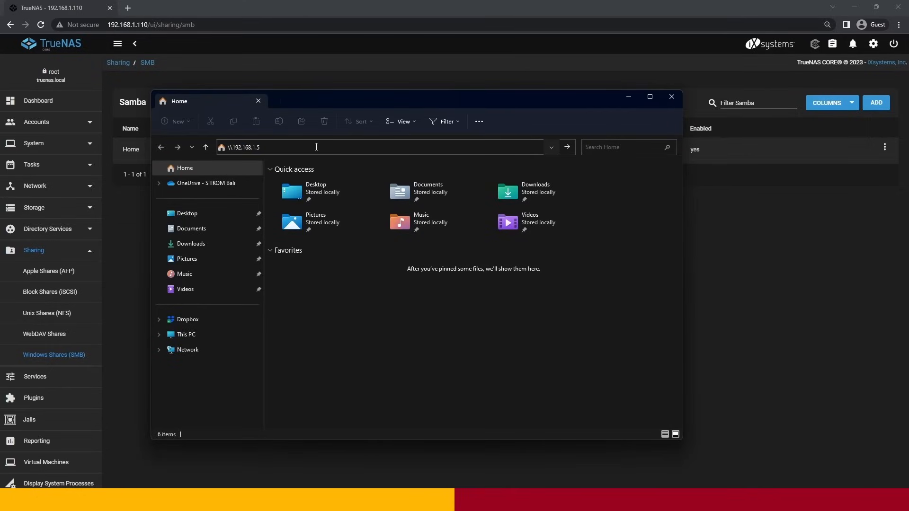
key("BackSpace")
type("110")
key("Return")
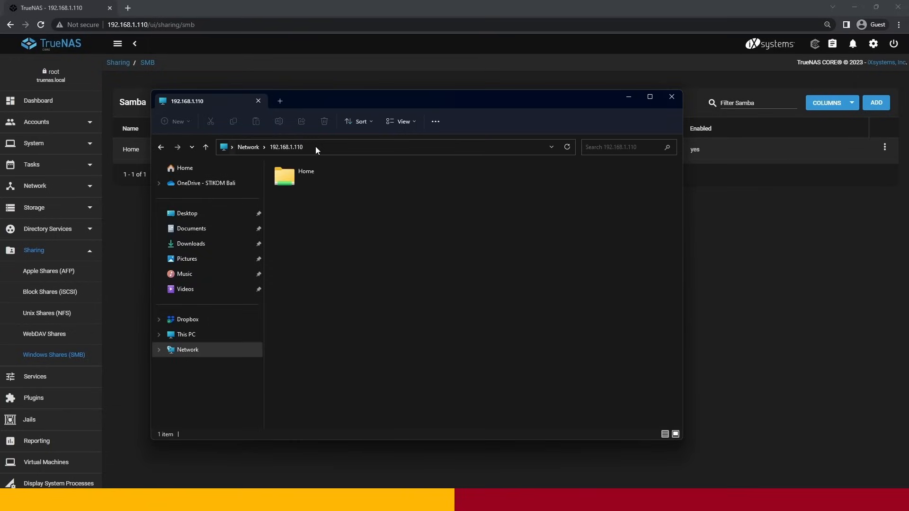
- Open the shared Home folder on 192.168.1.110 and view its contents
left_click(302, 184)
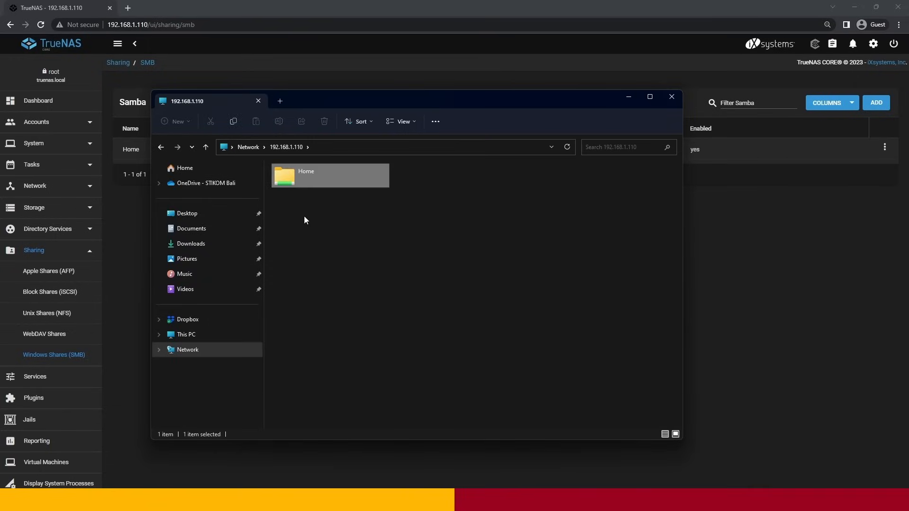
left_click(303, 216)
double_click(311, 177)
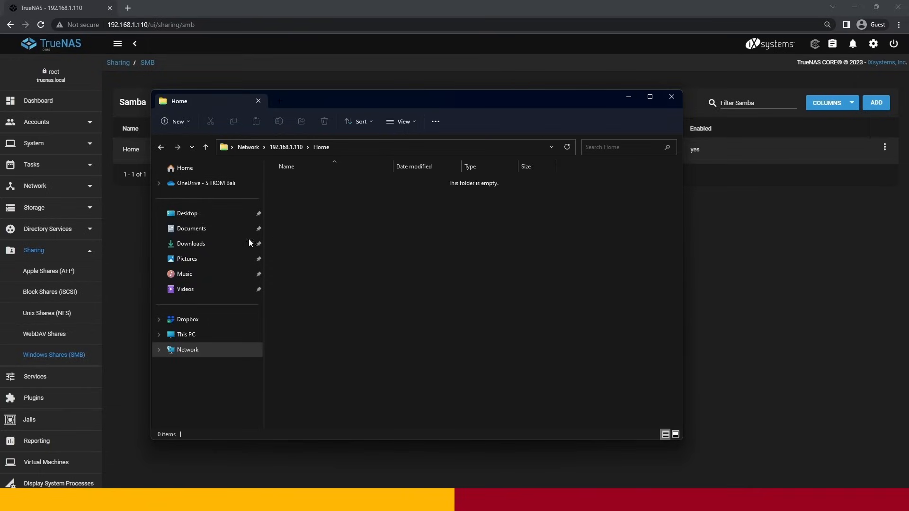
- Look through the local Documents and Pictures folders, and view the drives under This PC
left_click(225, 228)
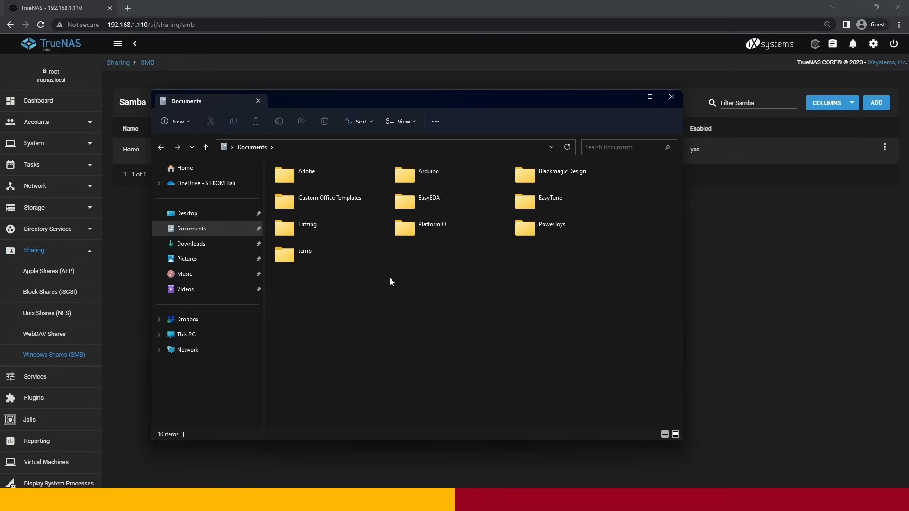
left_click(199, 260)
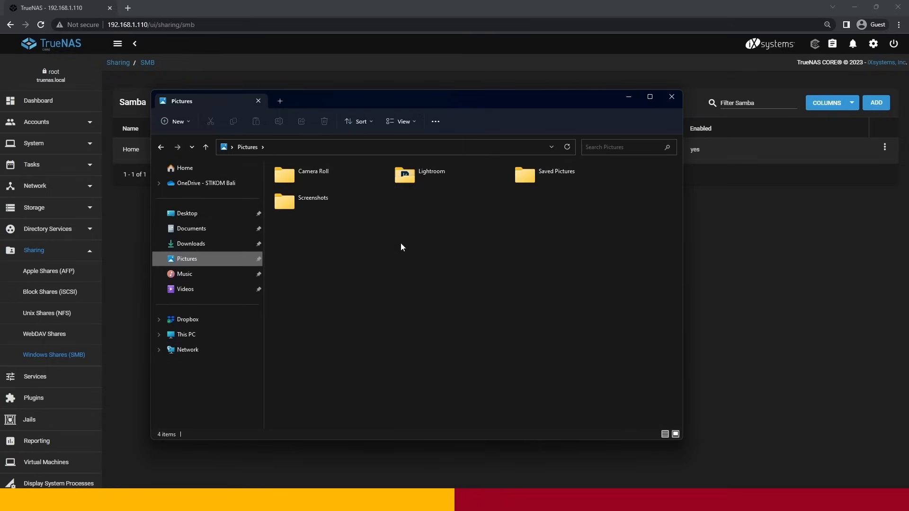
left_click(185, 336)
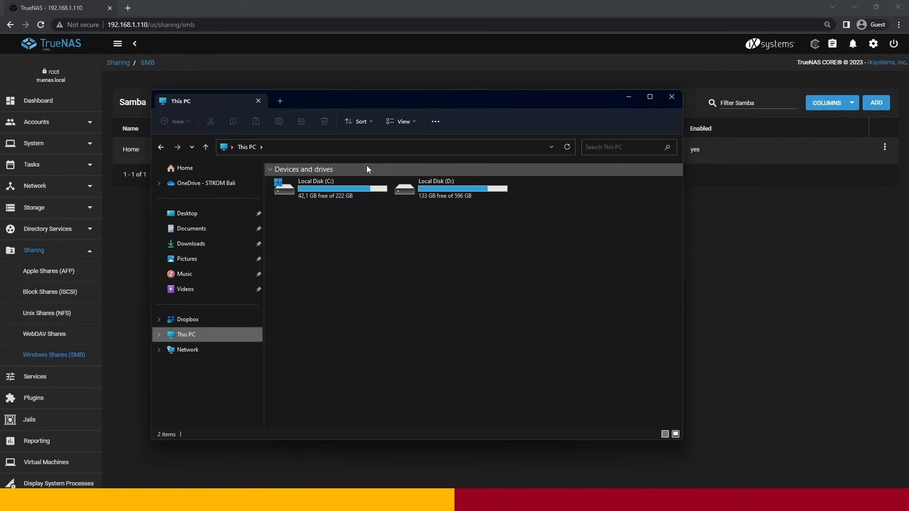
- Try to open the network address \\192.168.1.5
left_click(368, 147)
type("\\\\")
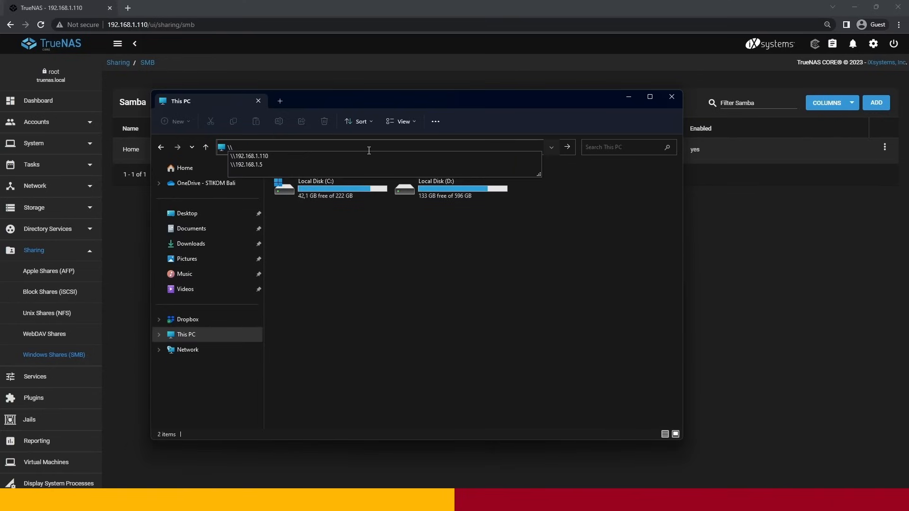
left_click(342, 160)
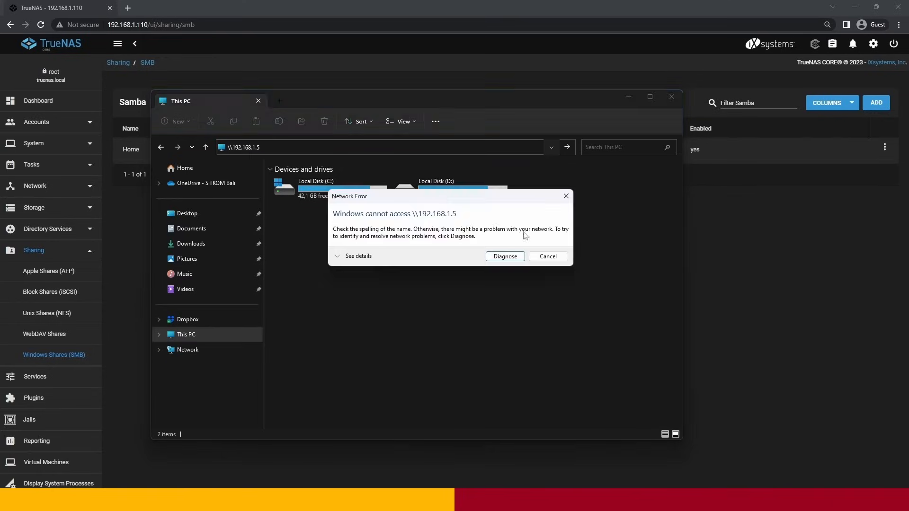
left_click(549, 255)
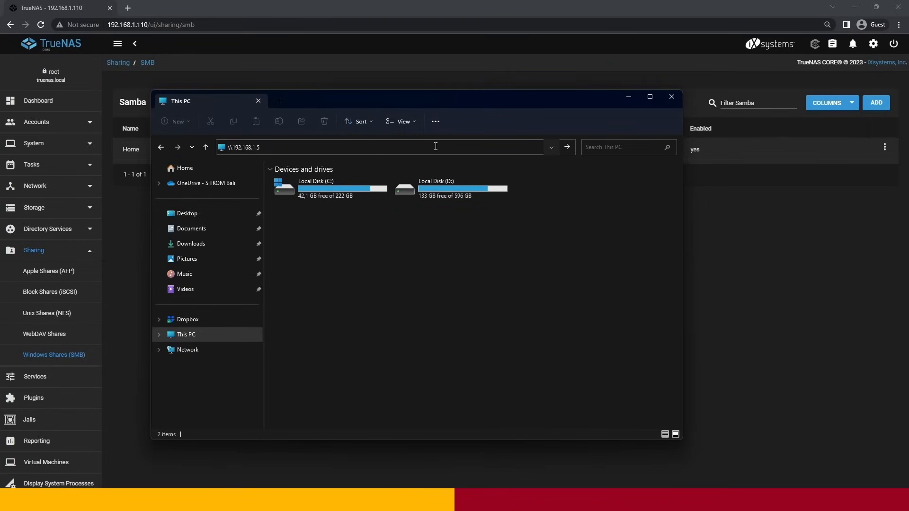
- Correct the network address to \\192.168.1.110 and open it
key("BackSpace")
type("110")
key("Return")
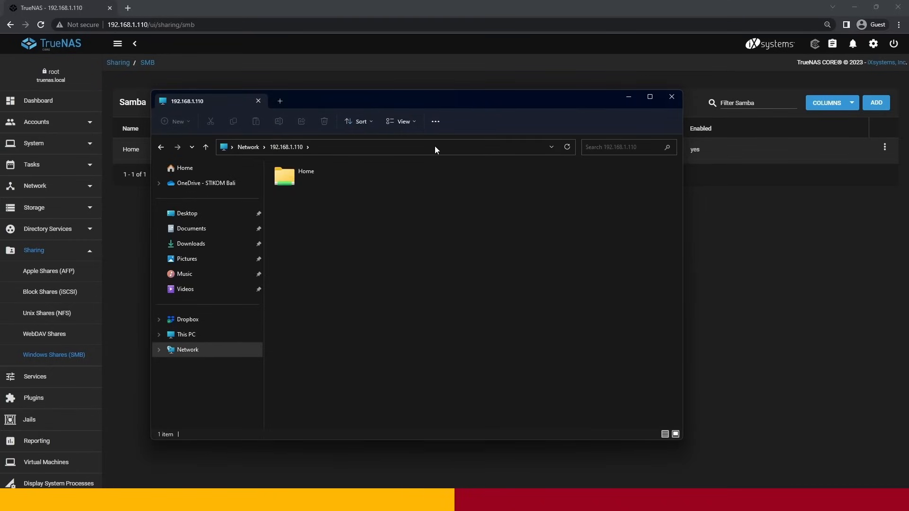
- Map the Home share on 192.168.1.110 as network drive Z: with reconnection at sign-in
left_click(329, 180)
right_click(329, 180)
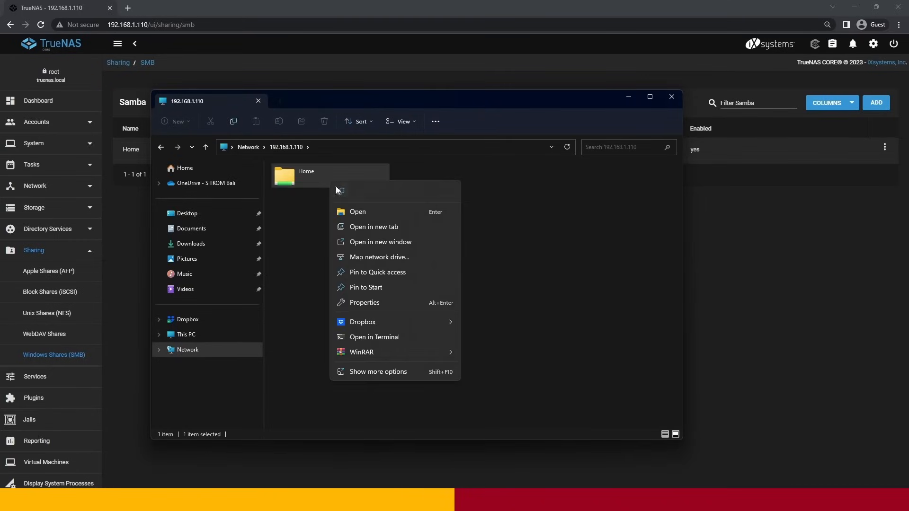
left_click(363, 257)
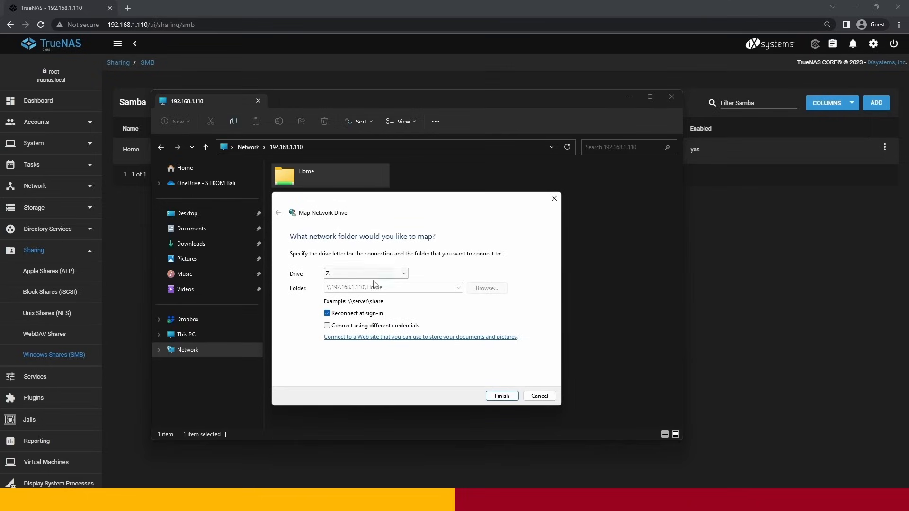
left_click(501, 397)
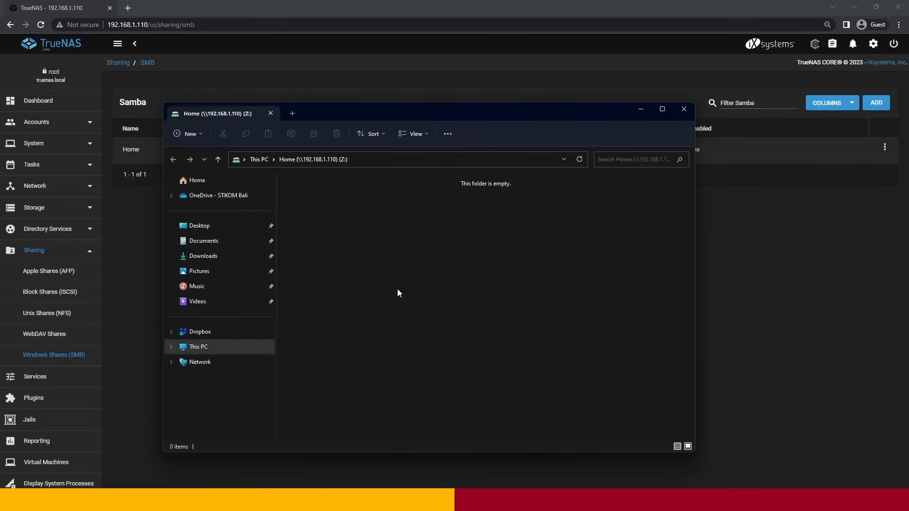
- Pin the mapped Home (Z:) drive from This PC to Quick access
left_click_drag(361, 112, 391, 93)
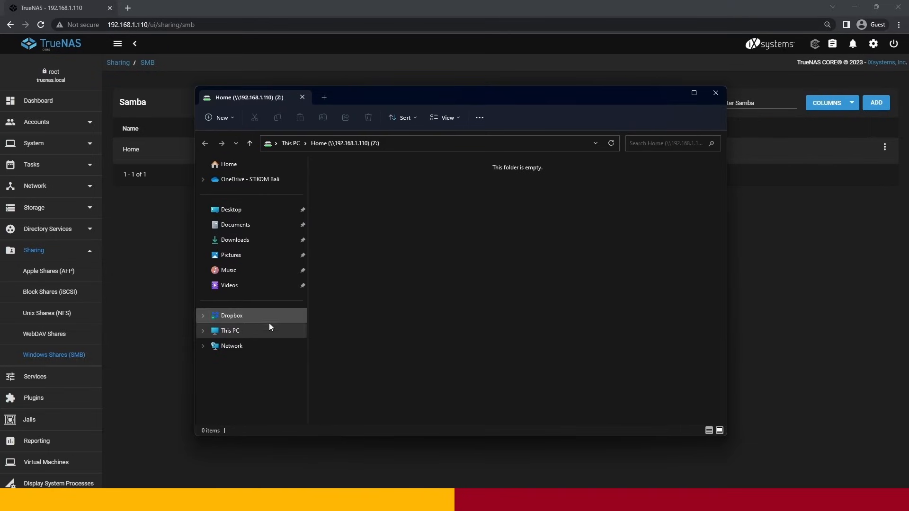
left_click(249, 327)
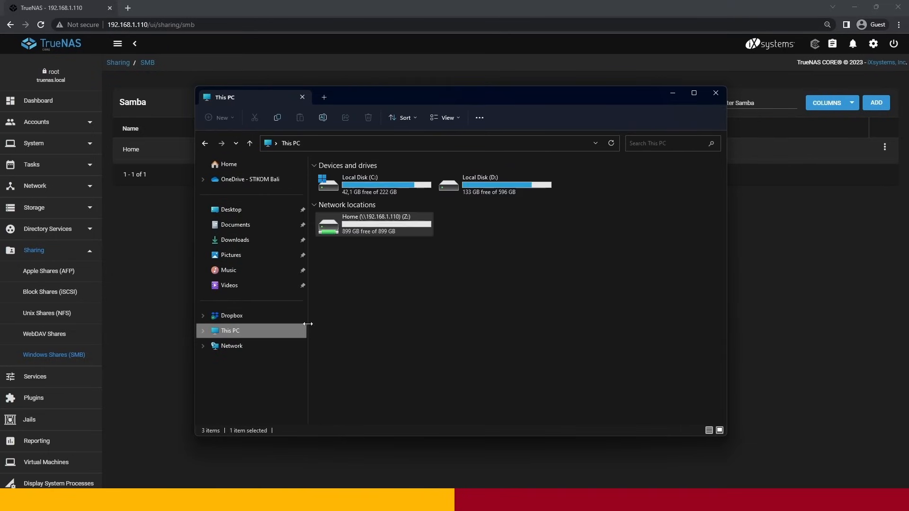
right_click(382, 222)
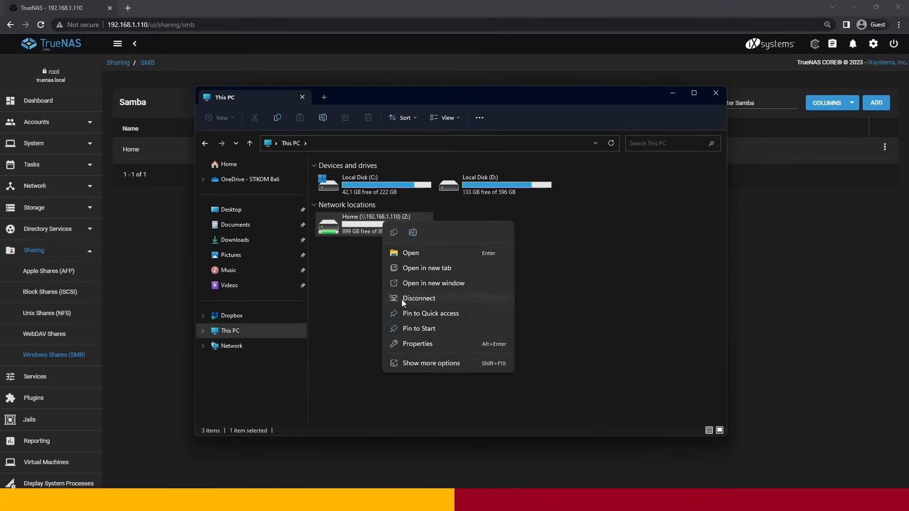
left_click(406, 313)
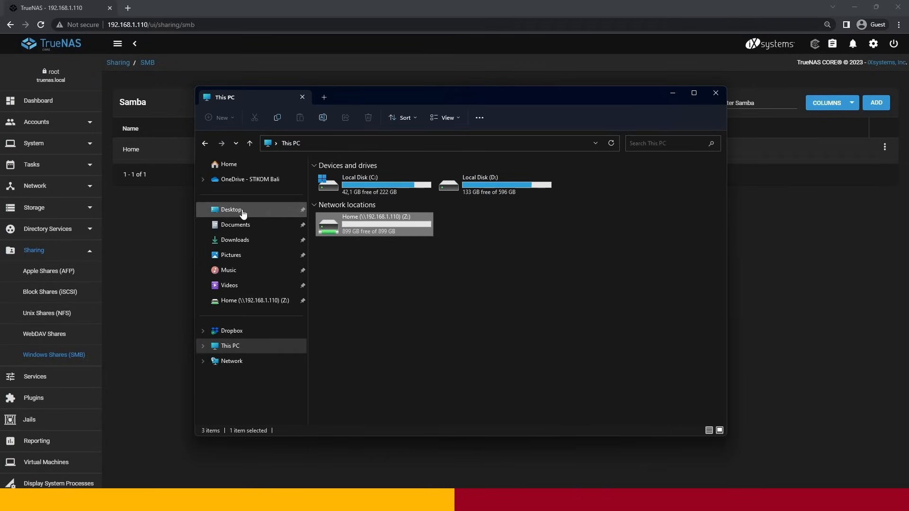
- Check the pinned Home (Z:) drive and look through the Desktop, Documents, Downloads and Pictures folders
left_click(273, 168)
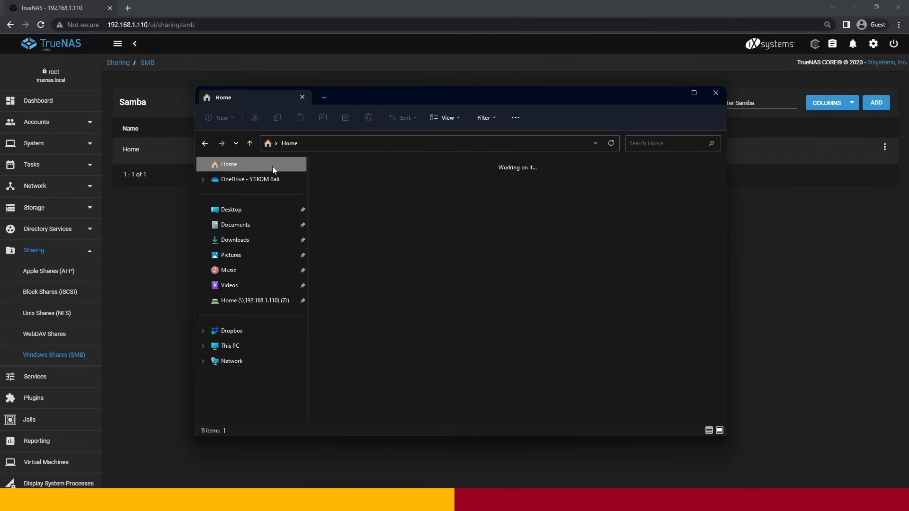
left_click(279, 303)
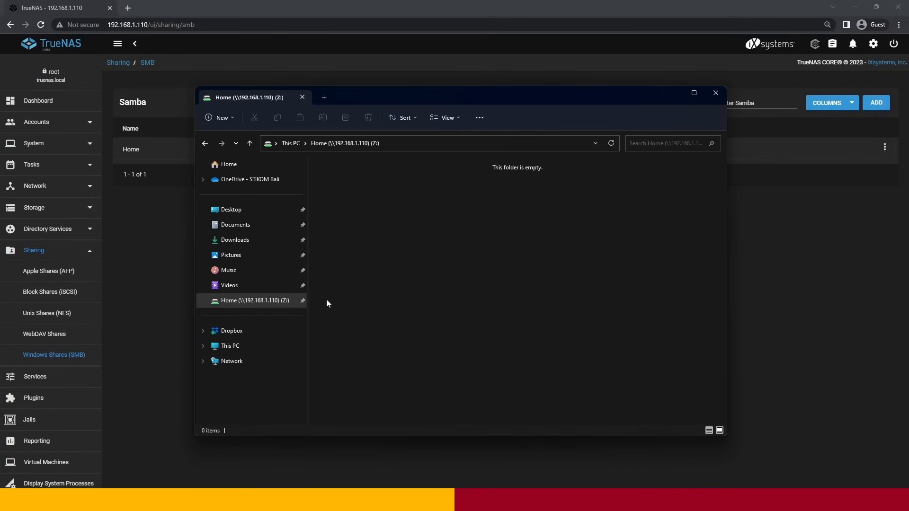
left_click(252, 256)
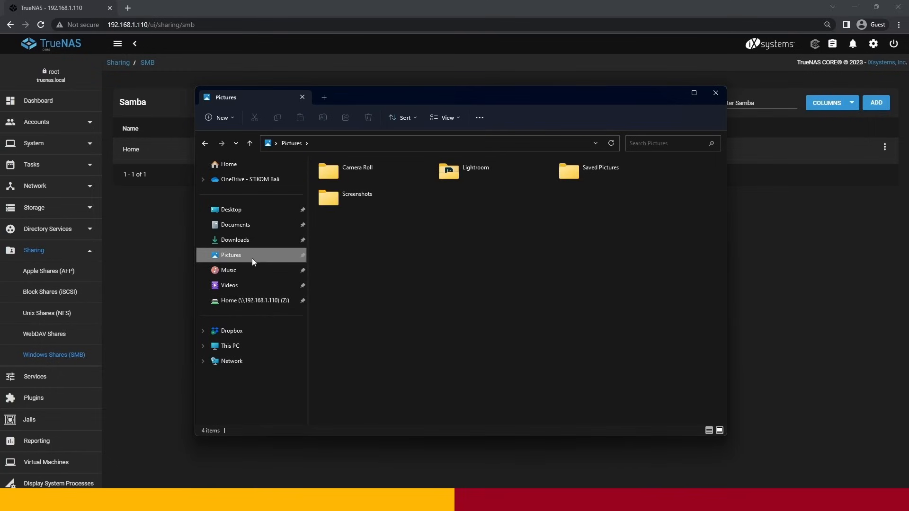
left_click(243, 213)
left_click(245, 226)
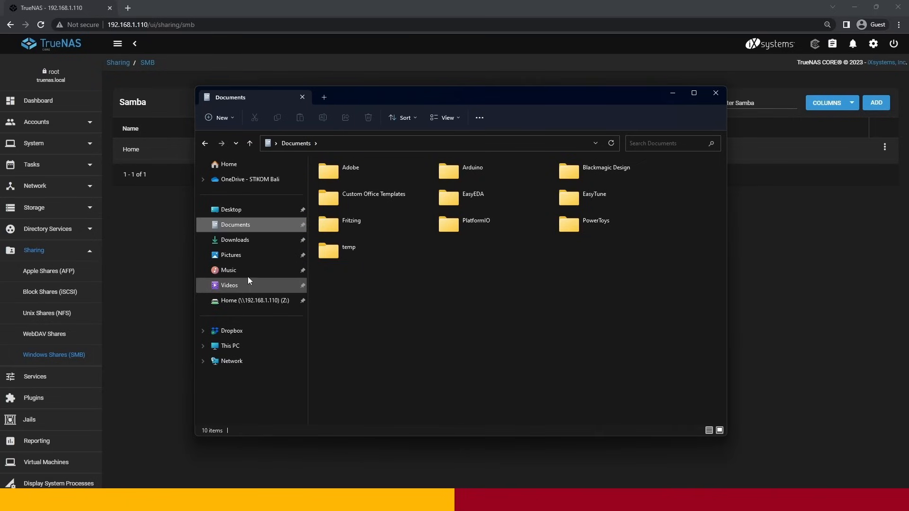
left_click(239, 239)
left_click(244, 255)
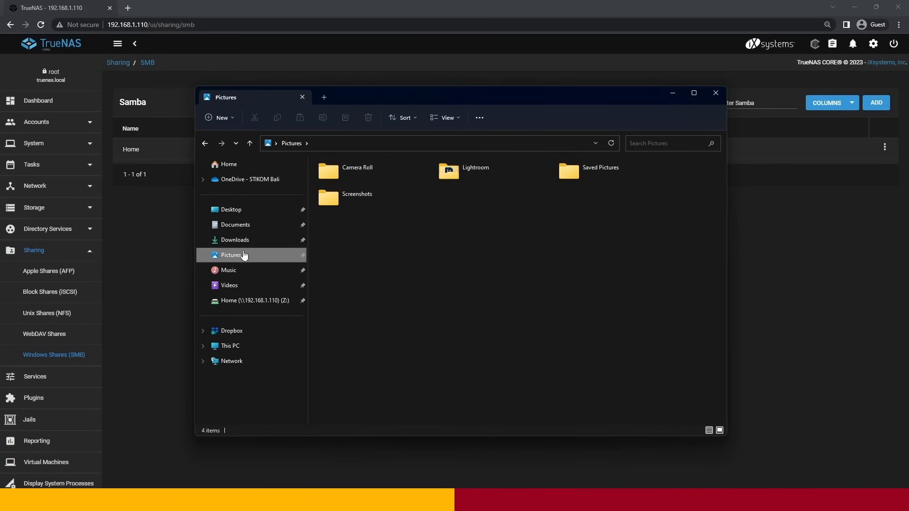
- Move the 1200x630wa PNG file from Downloads to the Home (Z:) drive and refresh the folder
left_click(238, 239)
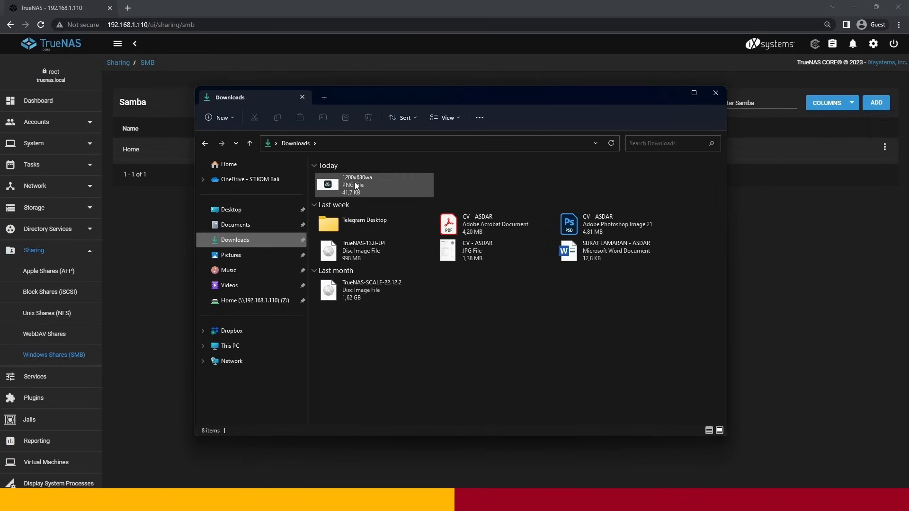
right_click(367, 183)
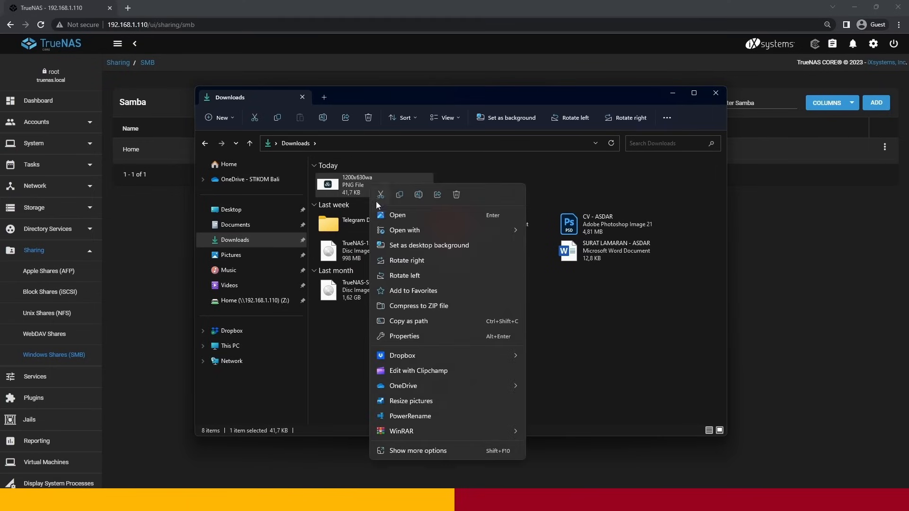
left_click(384, 198)
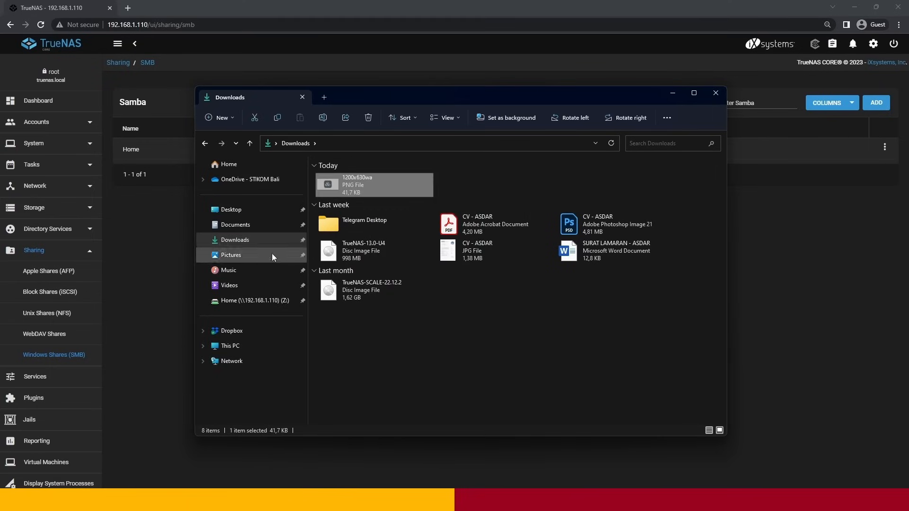
left_click(256, 303)
right_click(360, 227)
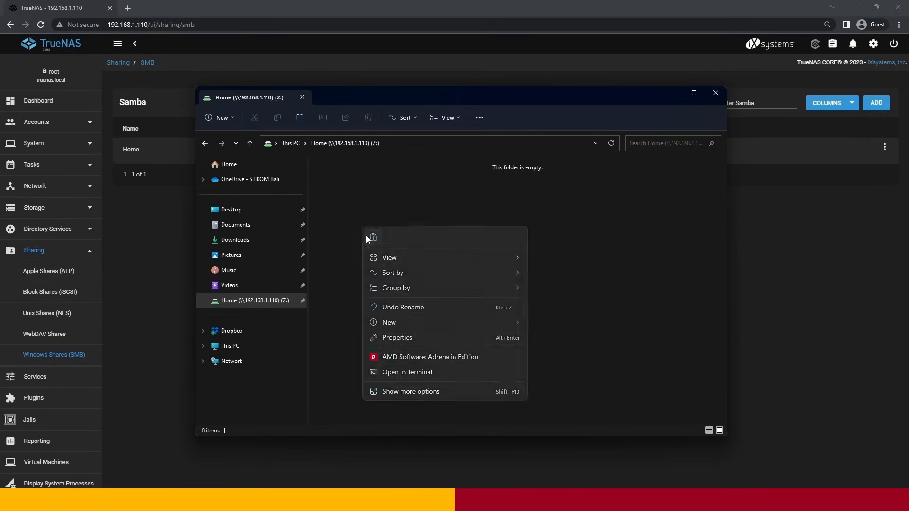
left_click(367, 237)
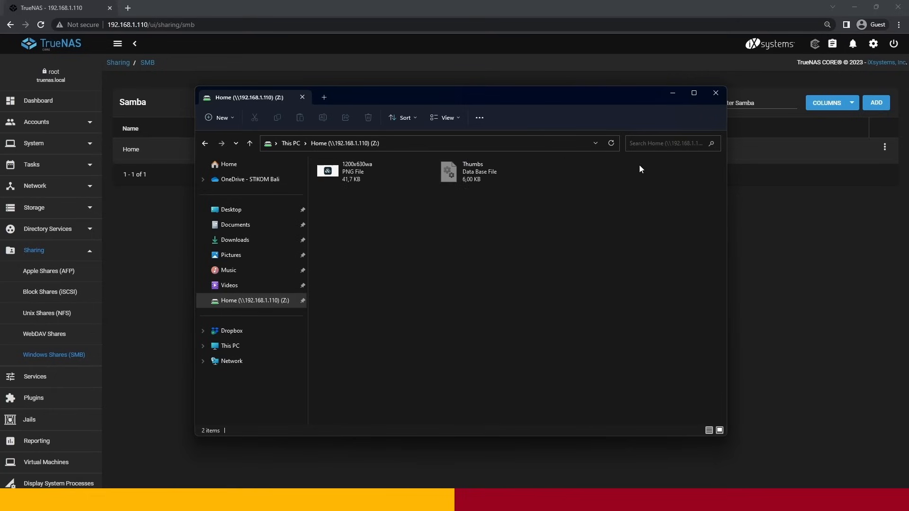
left_click(614, 147)
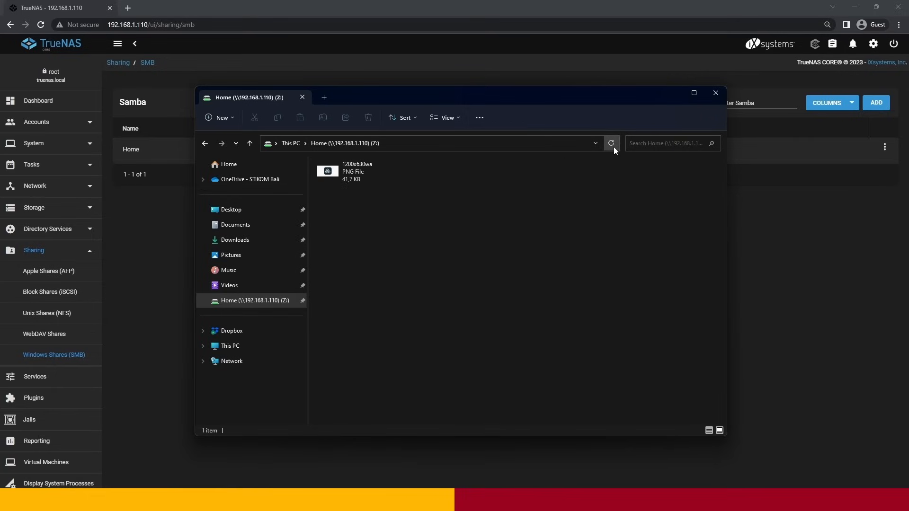
right_click(422, 231)
left_click(391, 230)
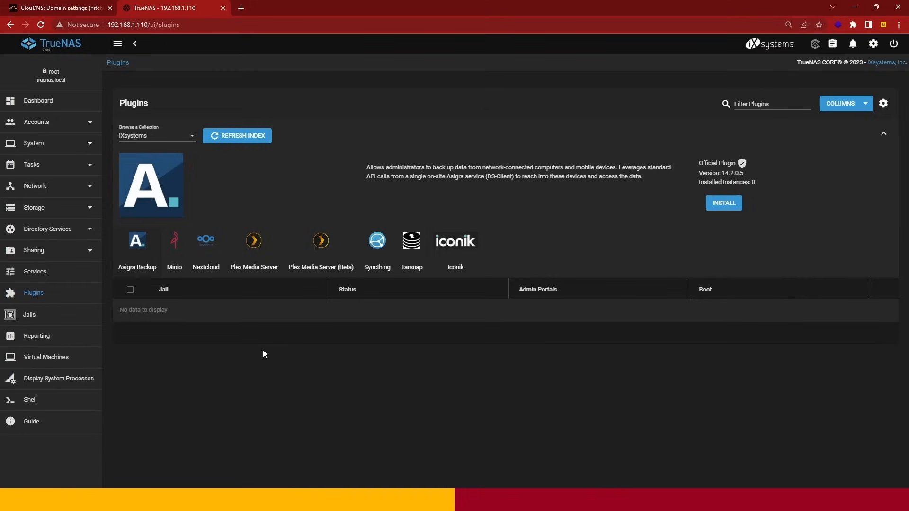
- Switch to the TrueNAS web interface and install the Nextcloud plugin in a jail named ntnextcloud using DHCP
left_click(207, 249)
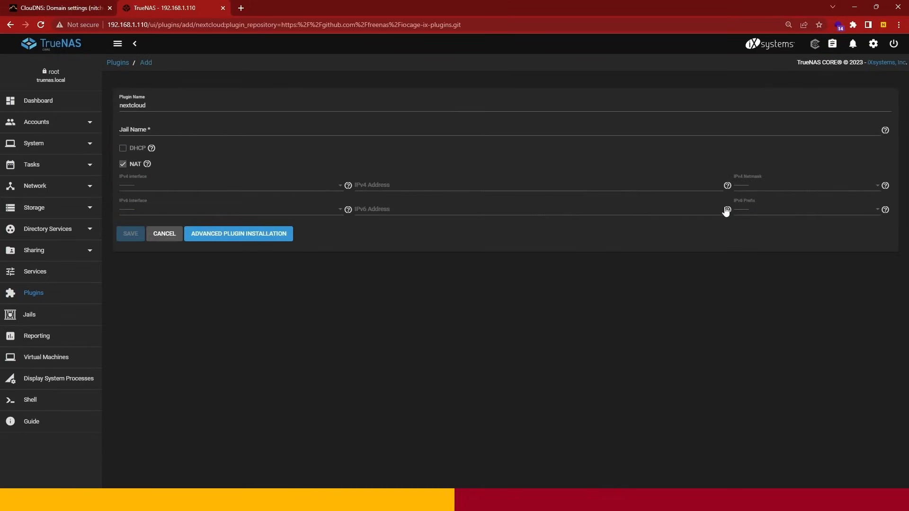
left_click(123, 149)
left_click(220, 133)
type("nt")
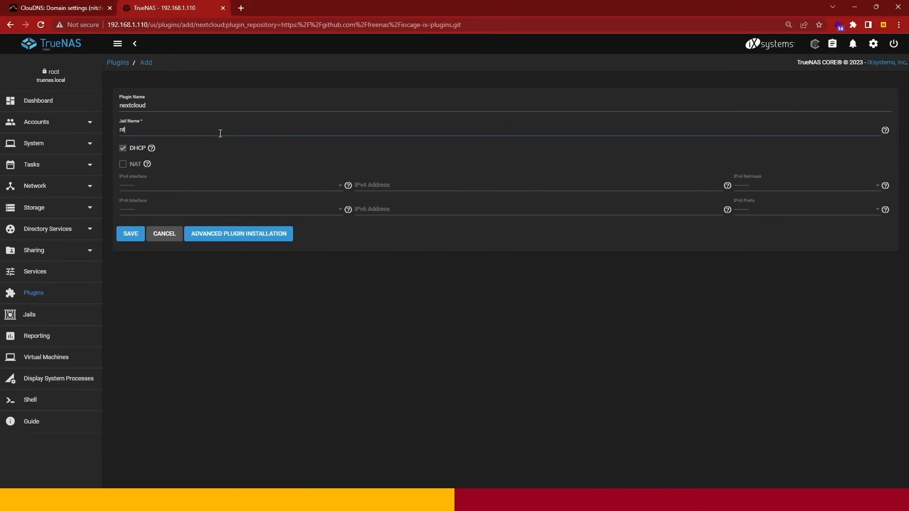
type("nextcloud")
left_click(132, 237)
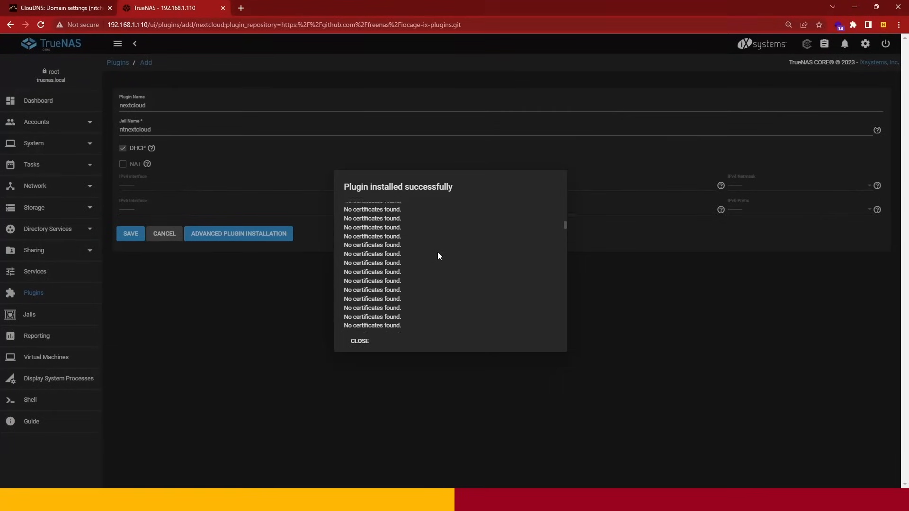
- Review the Nextcloud plugin's installation log and close it to return to the plugin list
scroll(438, 253, "down", 5)
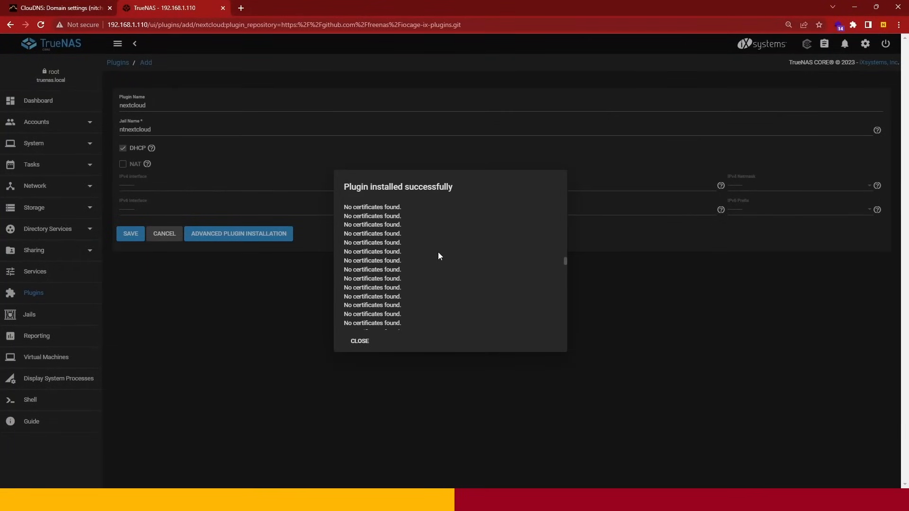
scroll(438, 256, "down", 3)
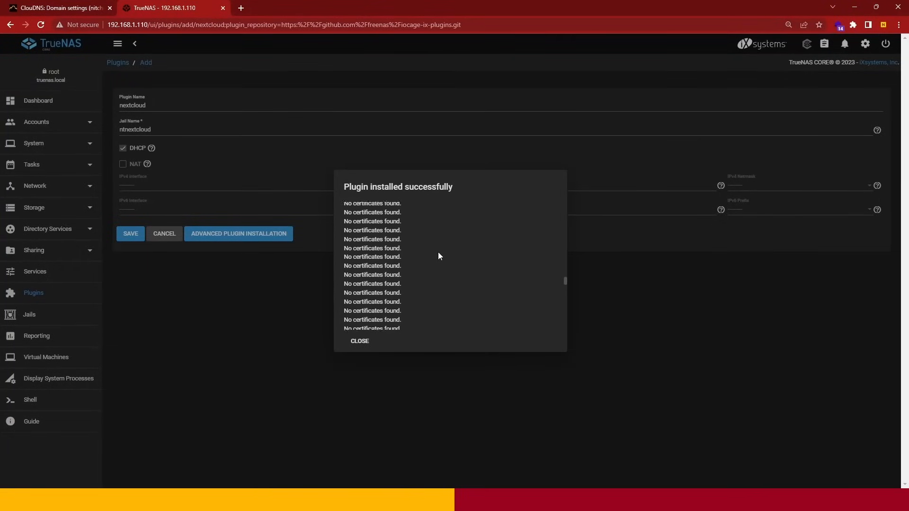
scroll(438, 251, "down", 3)
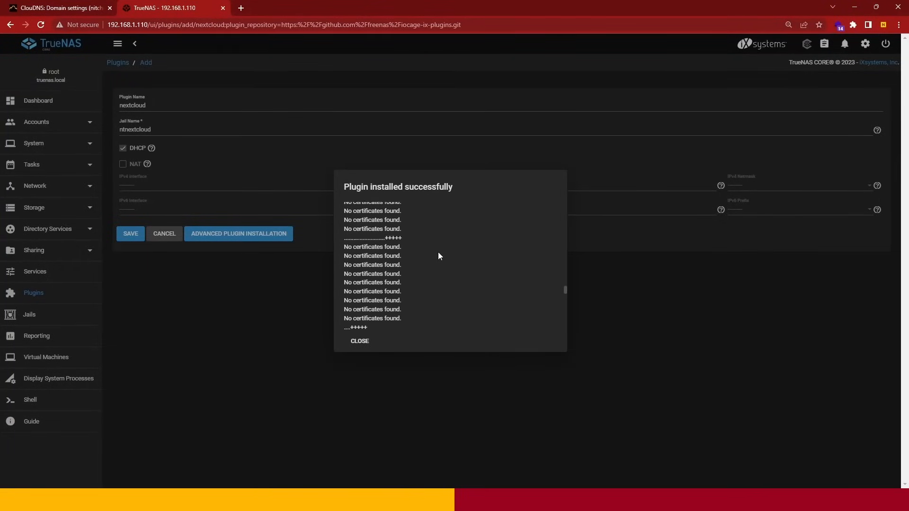
left_click(361, 341)
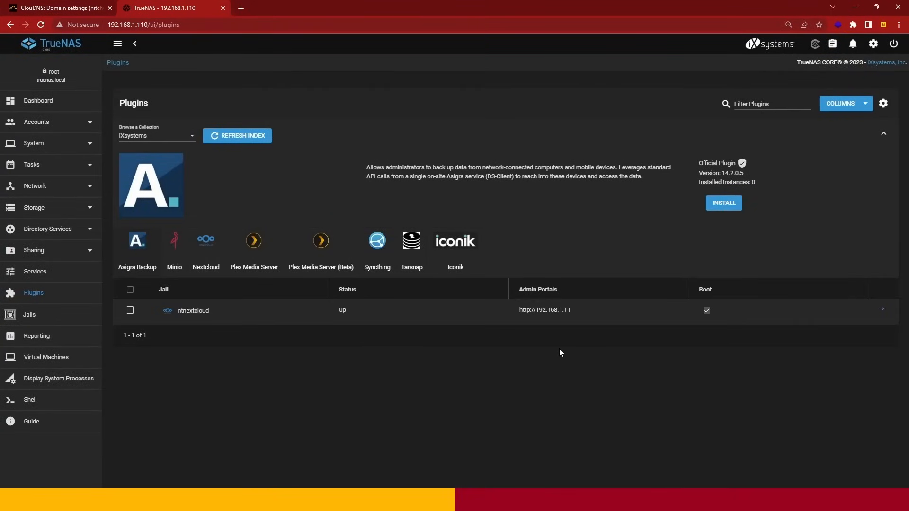
- Open the ntnextcloud plugin's management page, proceed past the browser's privacy warning, and read the notice on the Nextcloud page
left_click(882, 311)
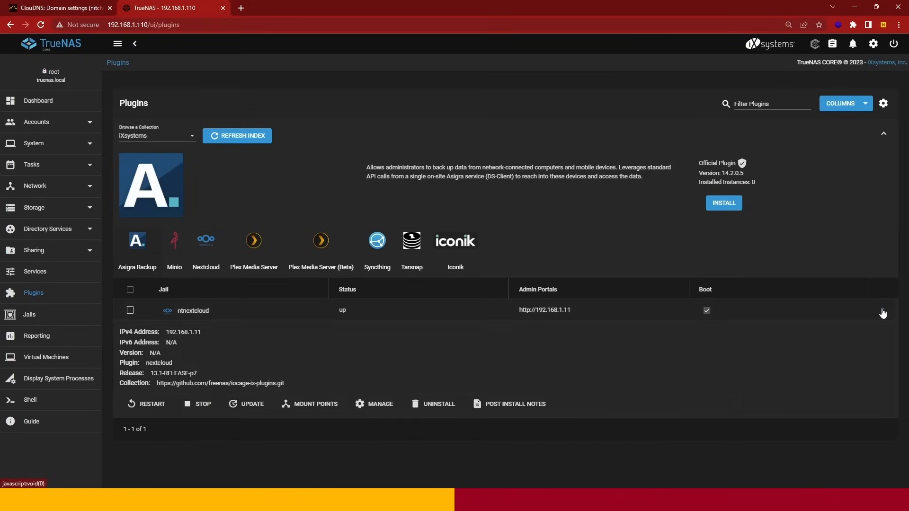
left_click(374, 410)
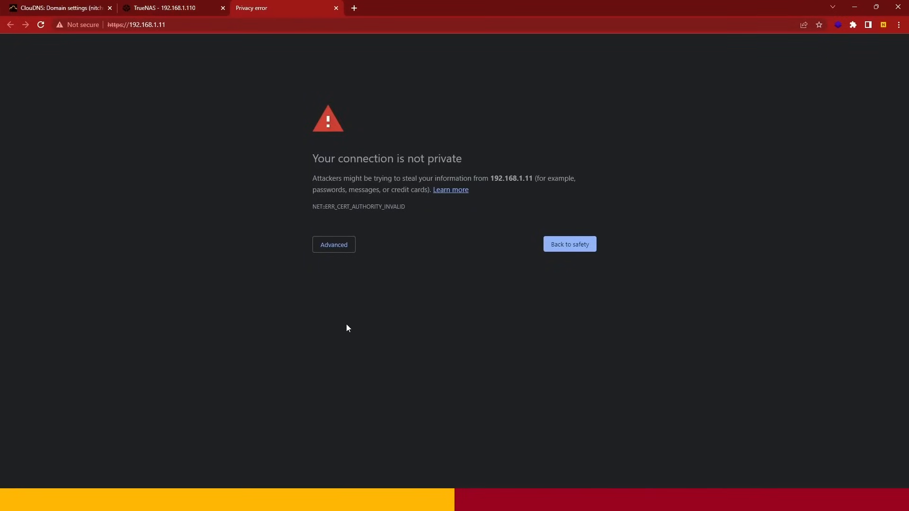
left_click_drag(311, 163, 465, 163)
left_click(440, 248)
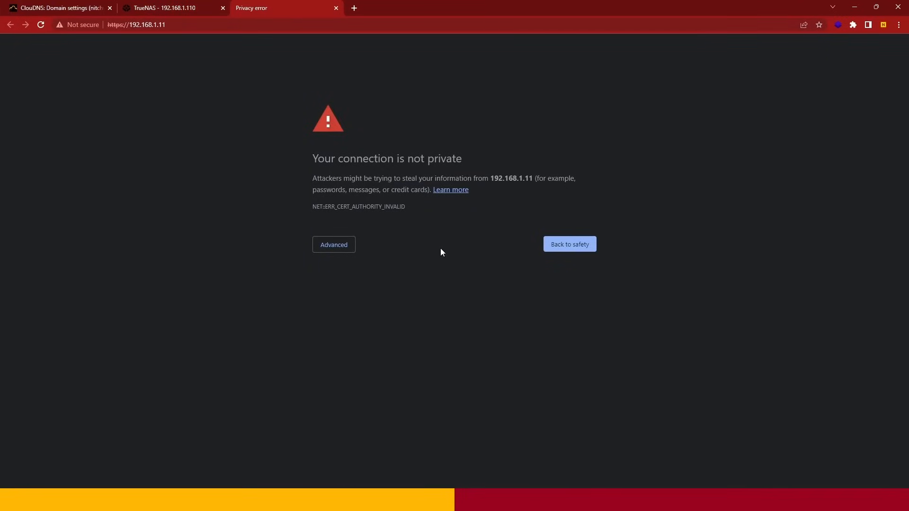
left_click(345, 248)
left_click(341, 319)
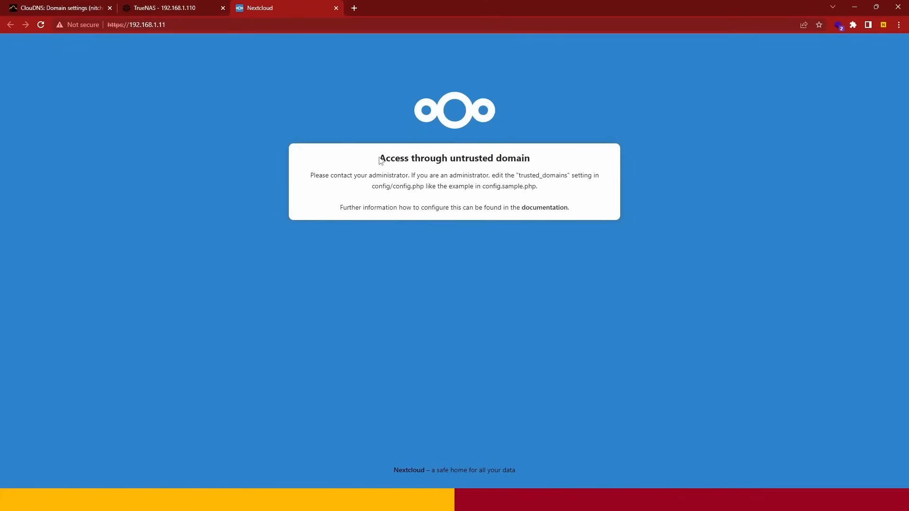
left_click_drag(379, 159, 536, 161)
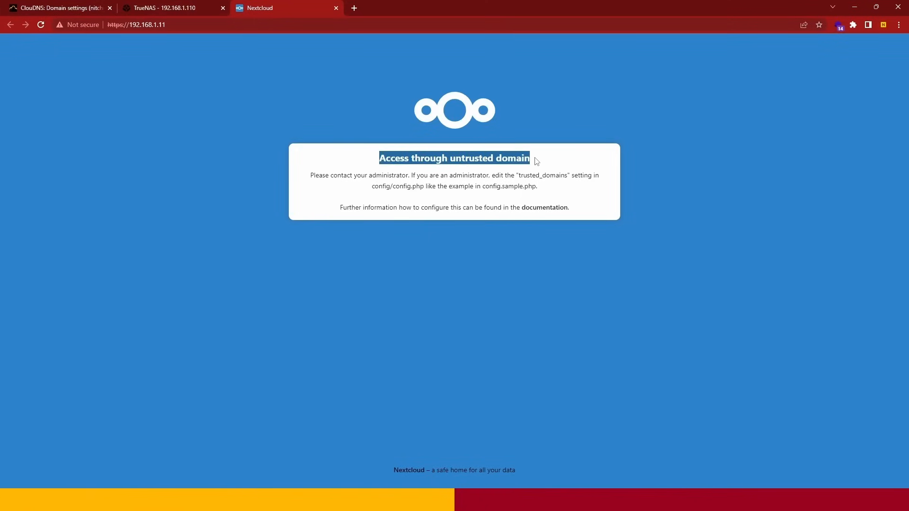
left_click(536, 162)
left_click_drag(380, 160, 546, 161)
left_click(546, 161)
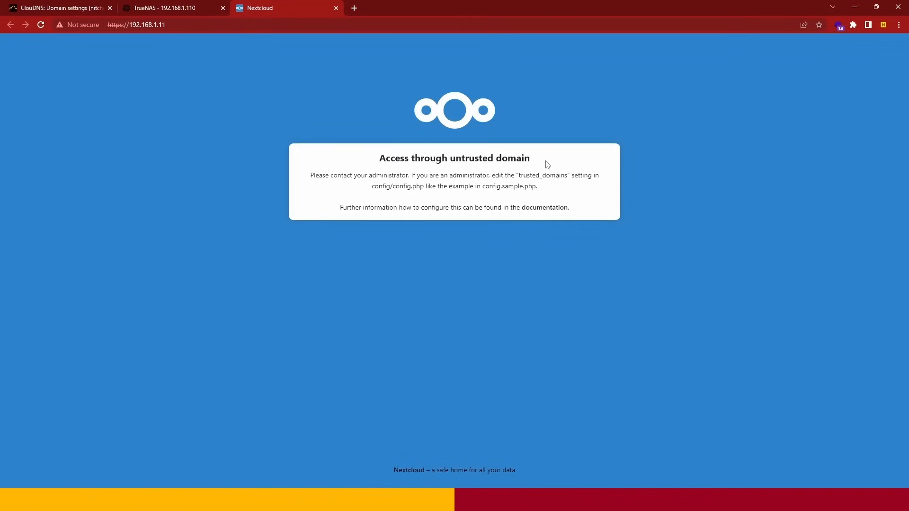
- Return to TrueNAS, open a shell in the ntnextcloud jail and clear its welcome text
left_click(179, 10)
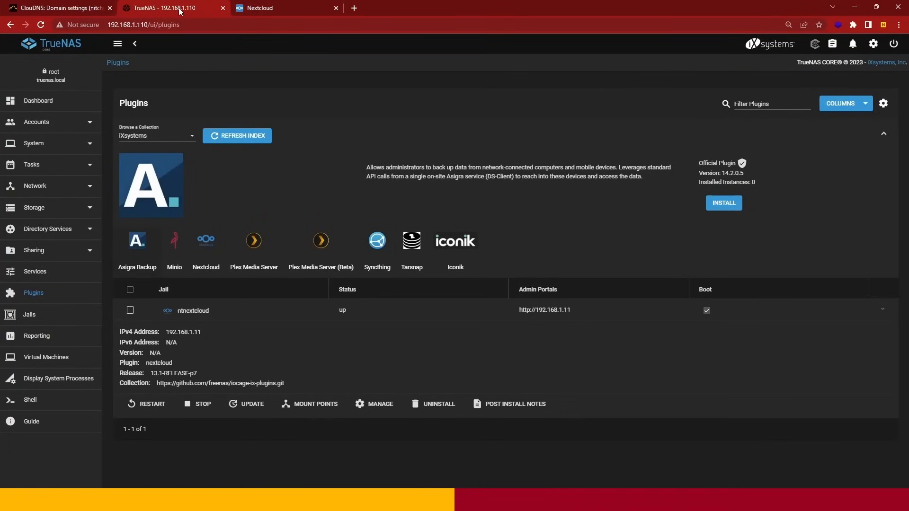
left_click(43, 315)
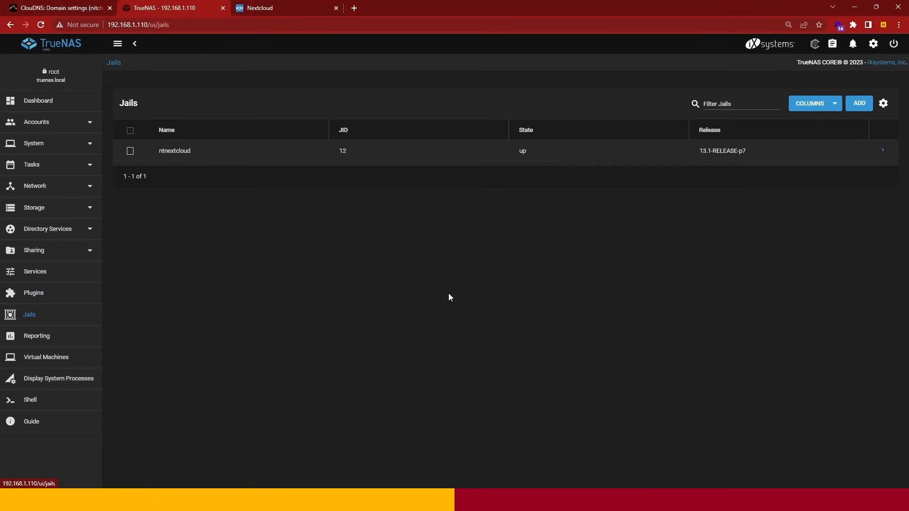
left_click(882, 150)
left_click(419, 246)
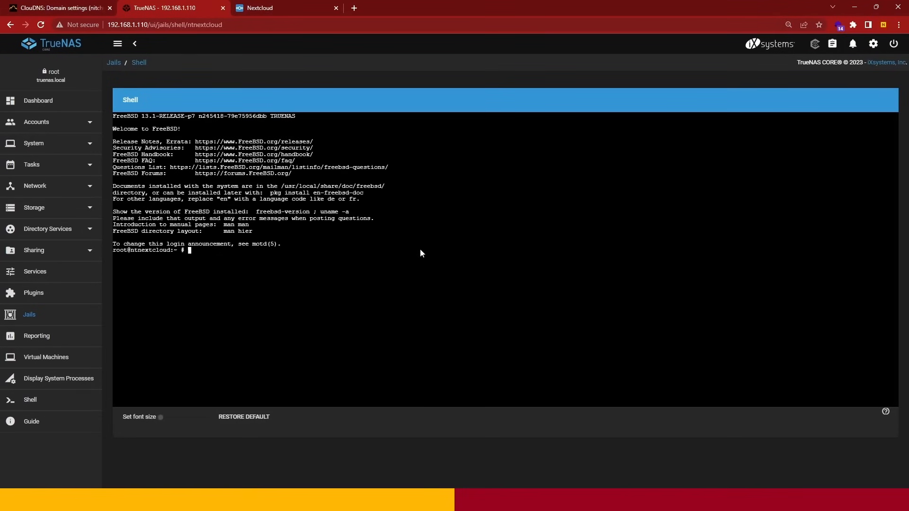
type("clear")
key("Return")
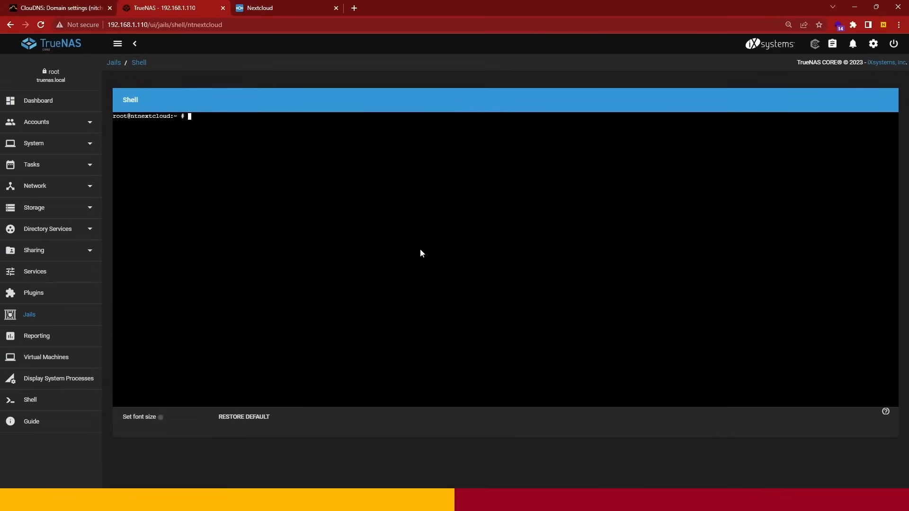
- Open /usr/local/www/nextcloud/config/config.php in the ee editor
type("ee /usr/local/www/nextcloud/config/config.php")
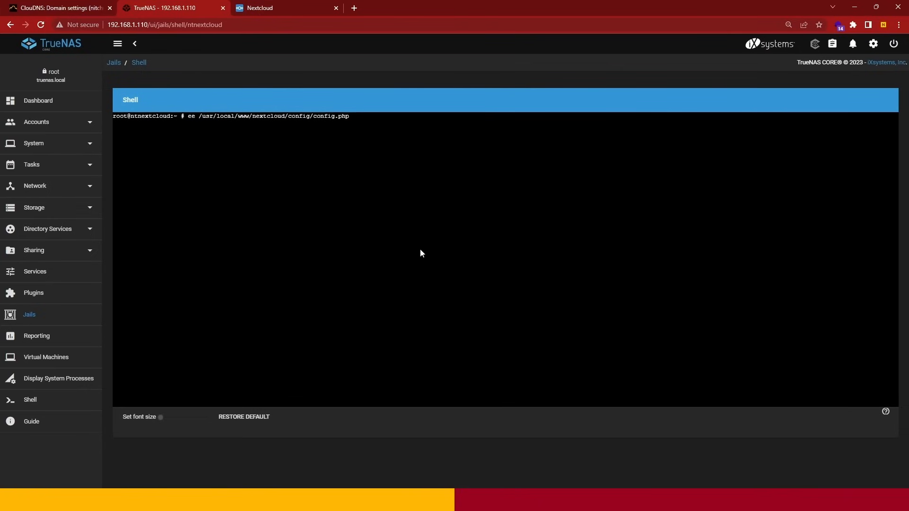
key("Return")
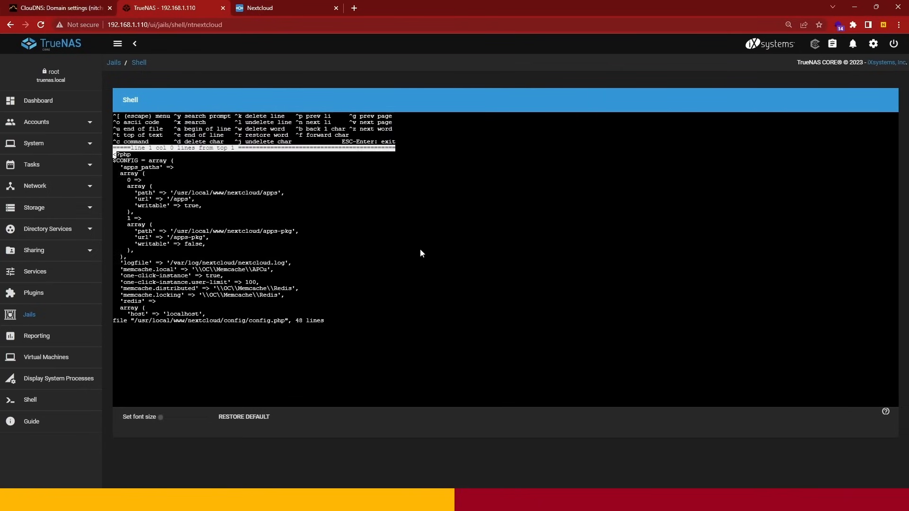
- Replace the address in entry 1 of the trusted_domains array with the wildcard '*'
key("Down")
key("Down")
key("Down")
key("Down")
key("Down")
key("Down")
key("Down")
key("Down")
key("Down")
key("Down")
key("Down")
key("Down")
key("Down")
key("Down")
key("Down")
key("Down")
key("Down")
key("Down")
key("Down")
key("Down")
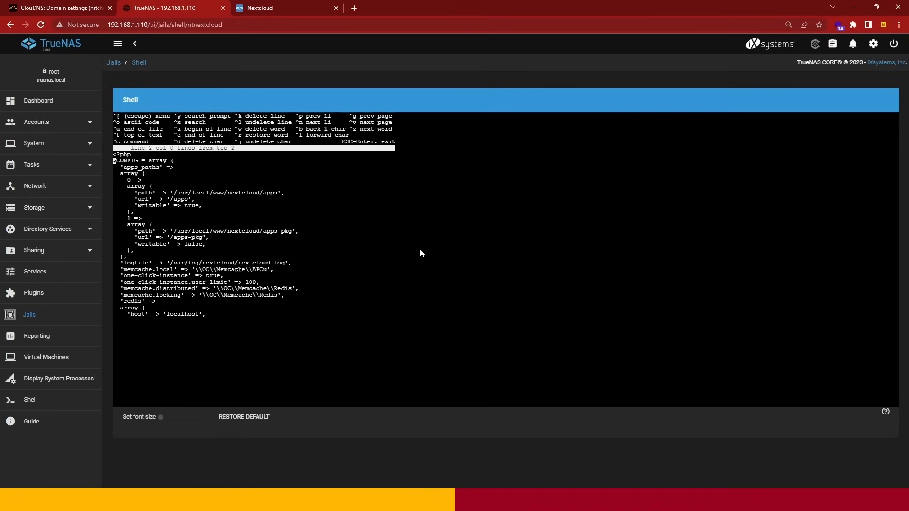
key("Down")
key("Down")
key("Down")
key("Down")
key("Down")
key("Down")
key("Down")
key("Down")
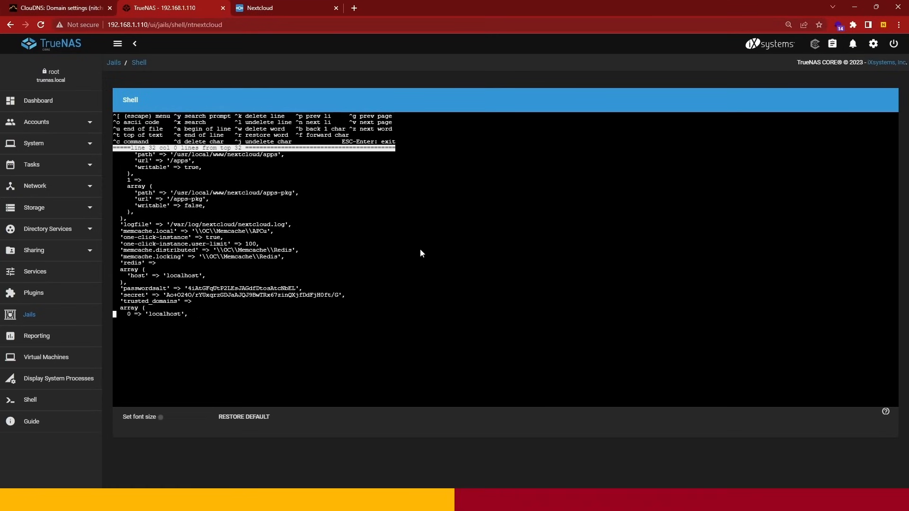
key("Down")
key("Down")
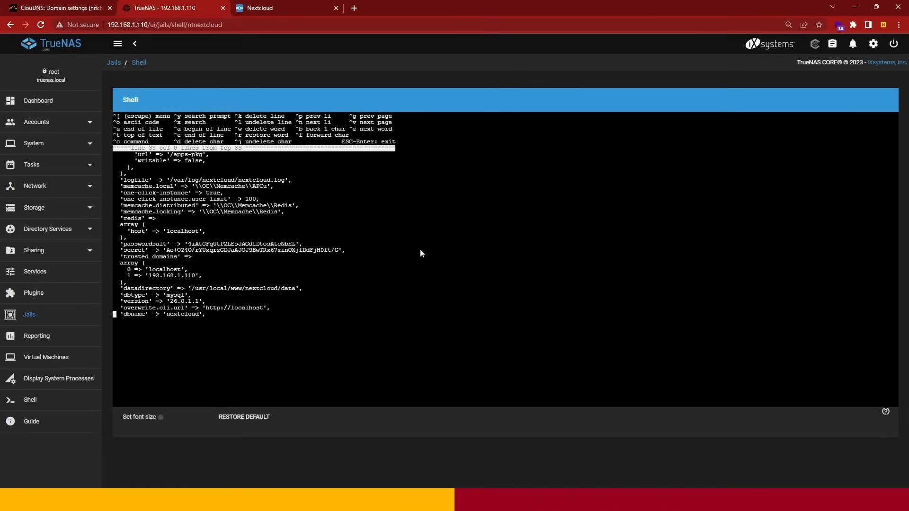
key("Up")
key("Up")
key("Up")
key("Up")
key("Up")
key("Up")
key("Page_Down")
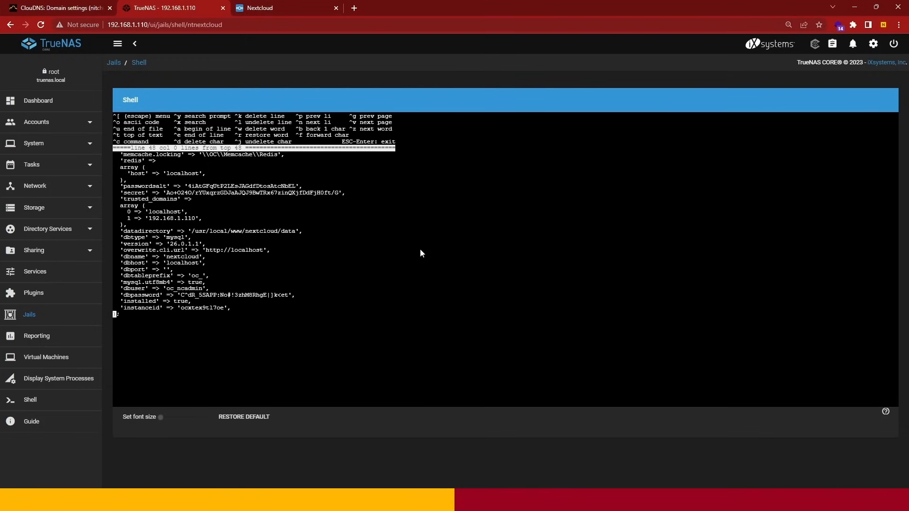
key("Up")
key("Up")
key("Up")
key("Up")
key("Up")
key("Up")
key("Up")
key("Up")
key("Up")
key("Up")
key("Up")
key("Up")
key("Up")
key("Up")
key("Up")
key("Up")
key("Right")
key("Right")
key("Right")
key("Right")
key("Right")
key("Right")
key("Right")
key("Right")
key("Right")
key("Down")
key("Right")
key("Right")
key("Right")
key("Right")
key("Right")
key("Right")
key("Right")
key("Right")
key("Right")
key("Right")
key("Right")
key("Right")
key("Right")
key("Right")
key("BackSpace")
key("BackSpace")
key("BackSpace")
key("BackSpace")
key("BackSpace")
key("BackSpace")
key("BackSpace")
key("BackSpace")
key("BackSpace")
key("BackSpace")
key("BackSpace")
key("BackSpace")
key("BackSpace")
type("*")
- Leave the ee editor with the changes to config.php saved, and clear the jail's shell
key("Escape")
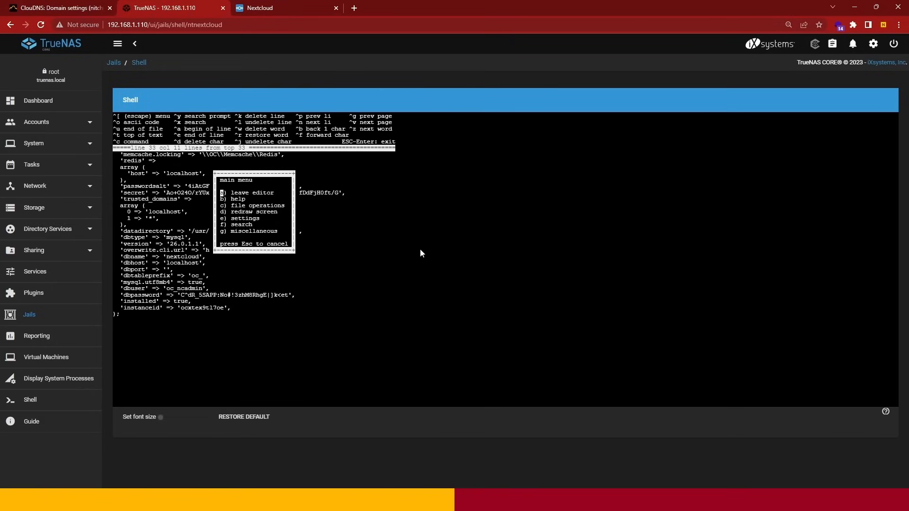
key("Return")
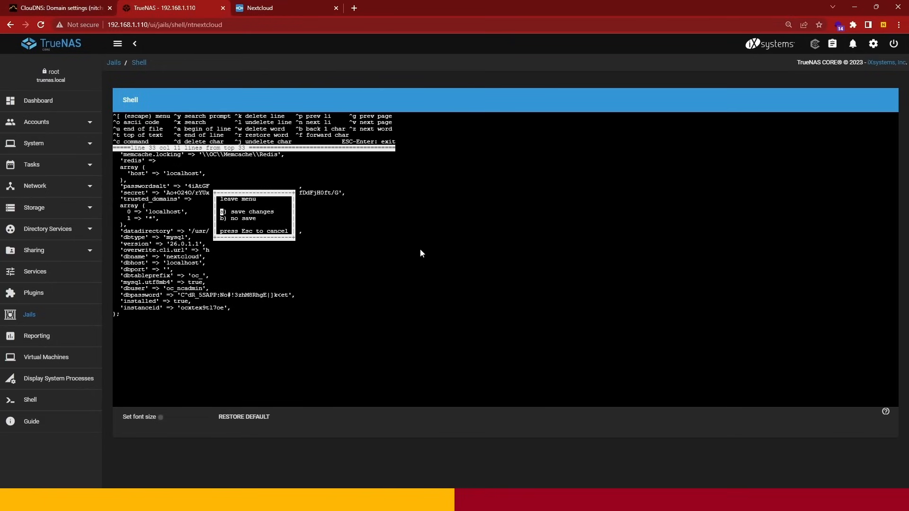
key("Return")
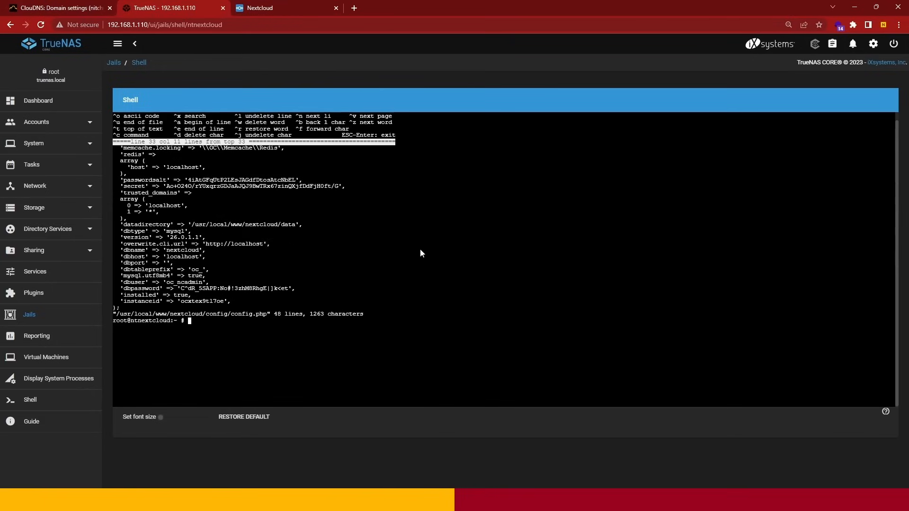
type("clear")
key("Return")
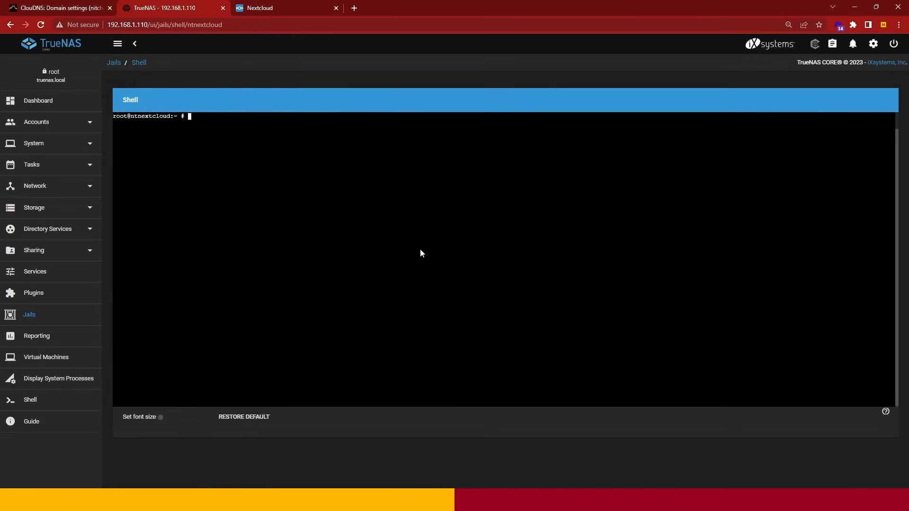
- Switch back to the Nextcloud page and reload it to reach the login form
left_click(296, 6)
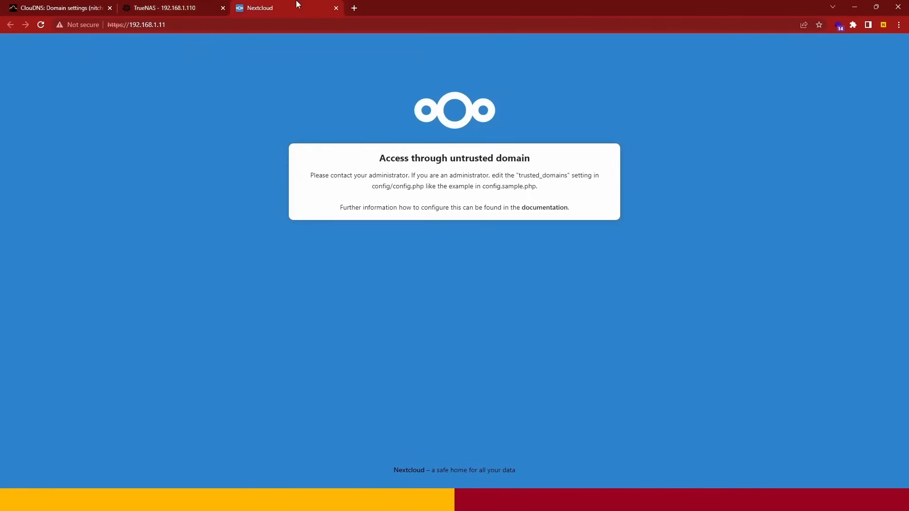
left_click(41, 25)
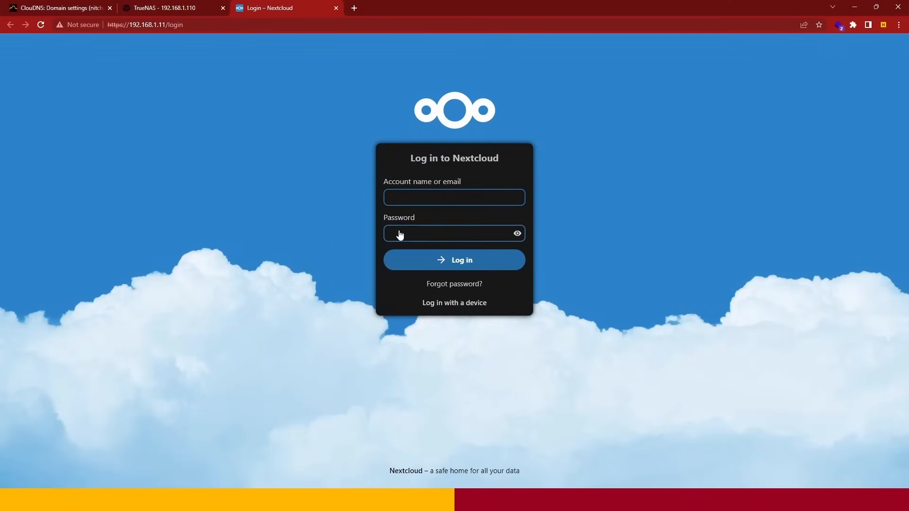
left_click(398, 234)
- Open the post install notes of the ntnextcloud plugin in TrueNAS and copy the Nextcloud admin password
left_click(192, 5)
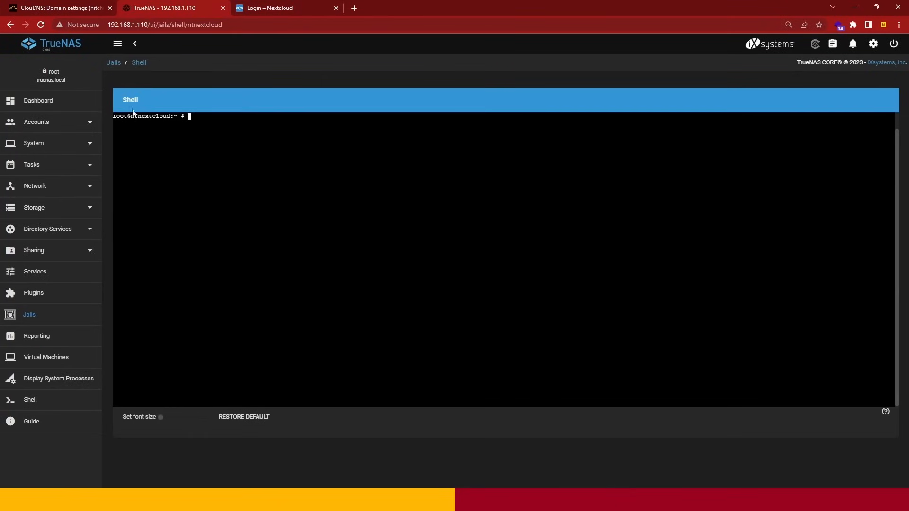
left_click(46, 291)
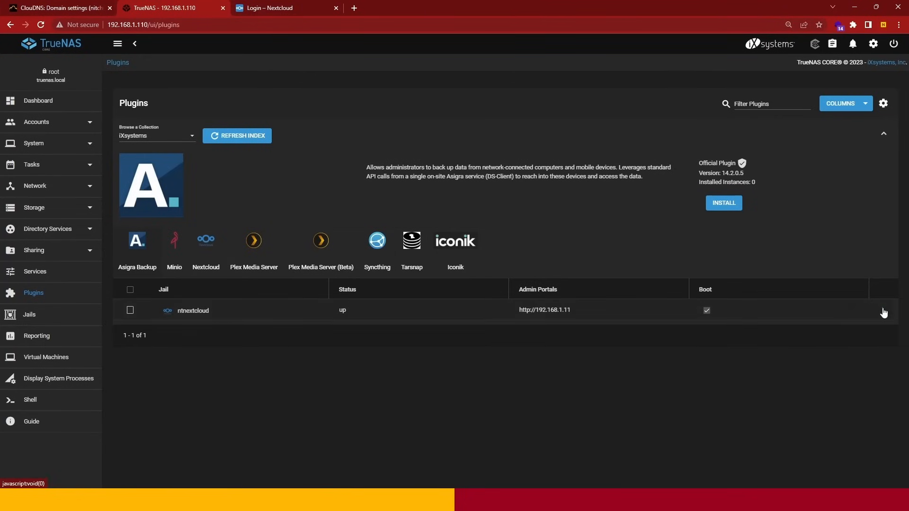
left_click(883, 313)
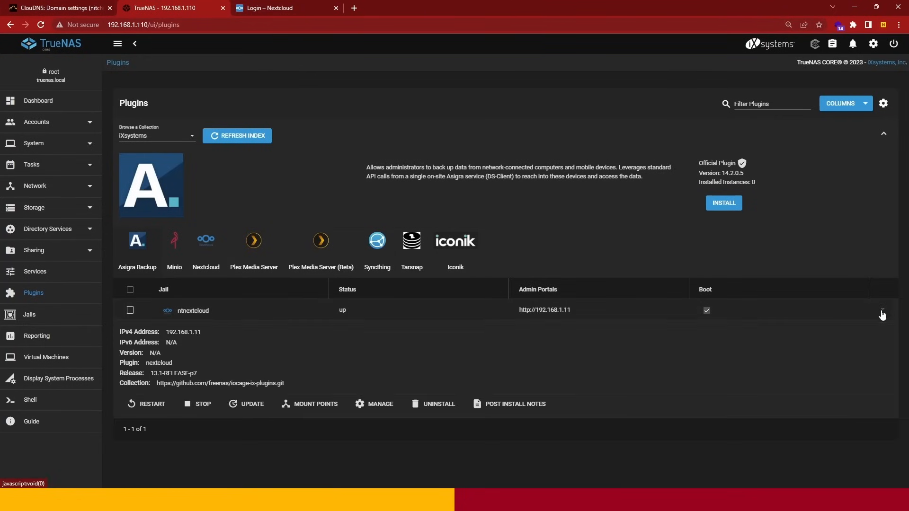
left_click(515, 403)
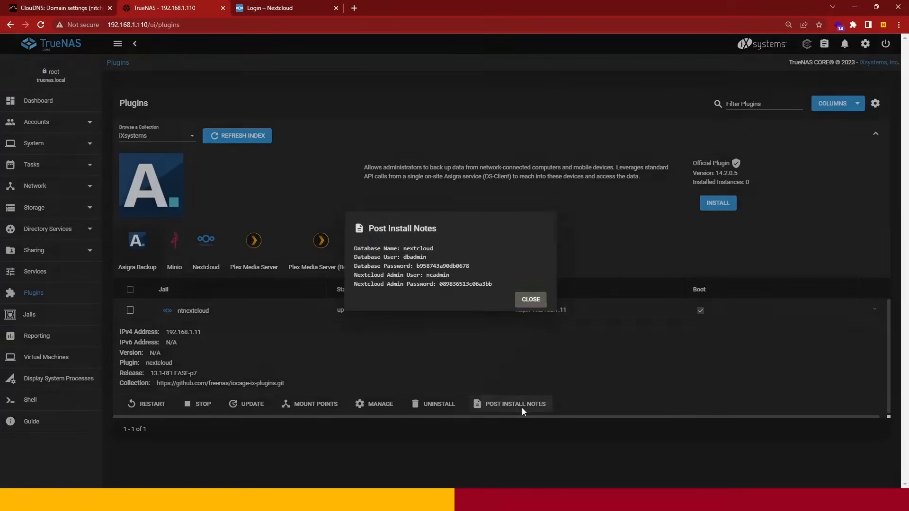
double_click(452, 284)
right_click(453, 284)
left_click(456, 289)
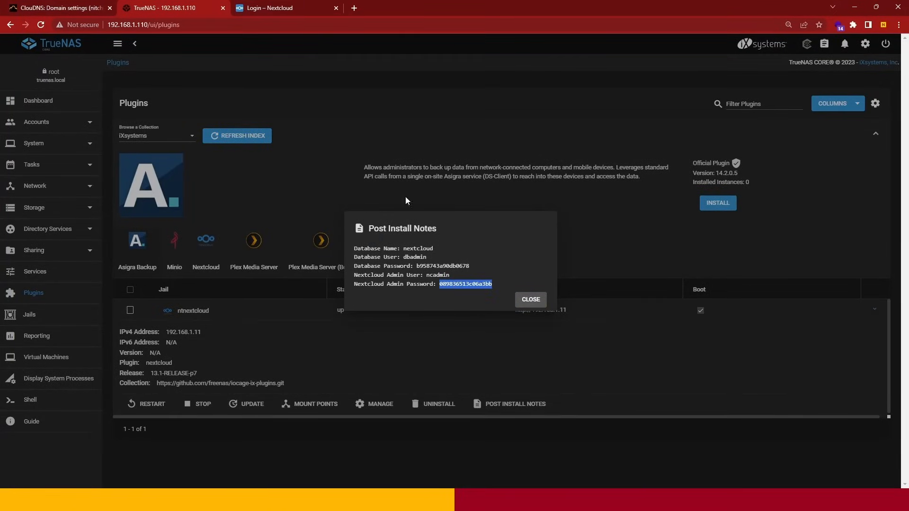
- Log in to Nextcloud as ncadmin, pasting the copied admin password into the password field
left_click(297, 13)
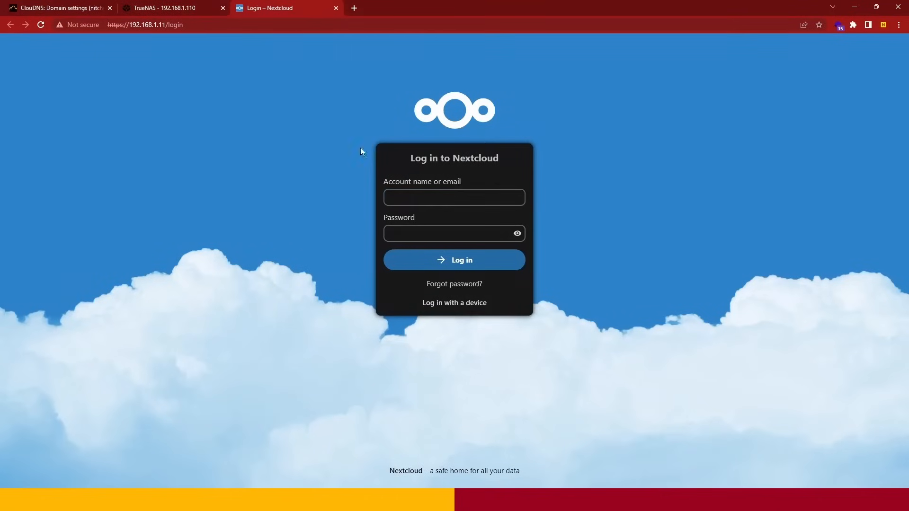
left_click(412, 201)
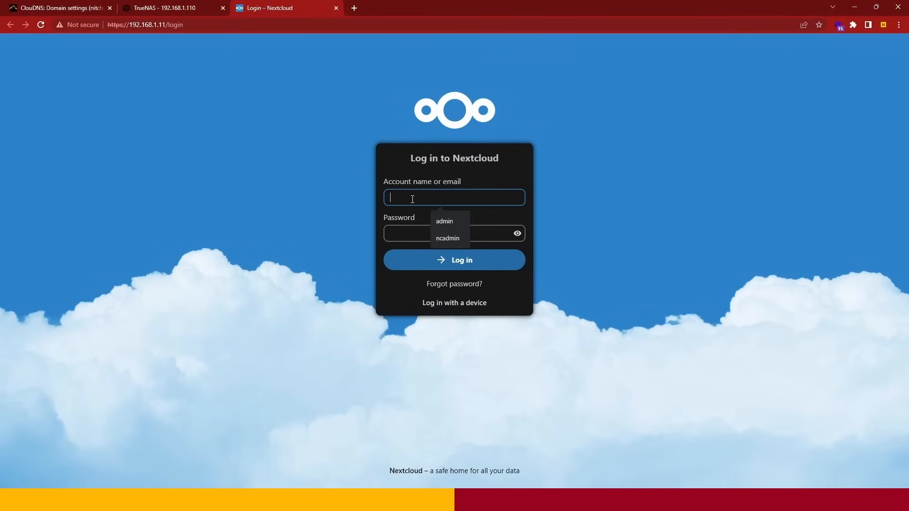
left_click(440, 239)
left_click(423, 233)
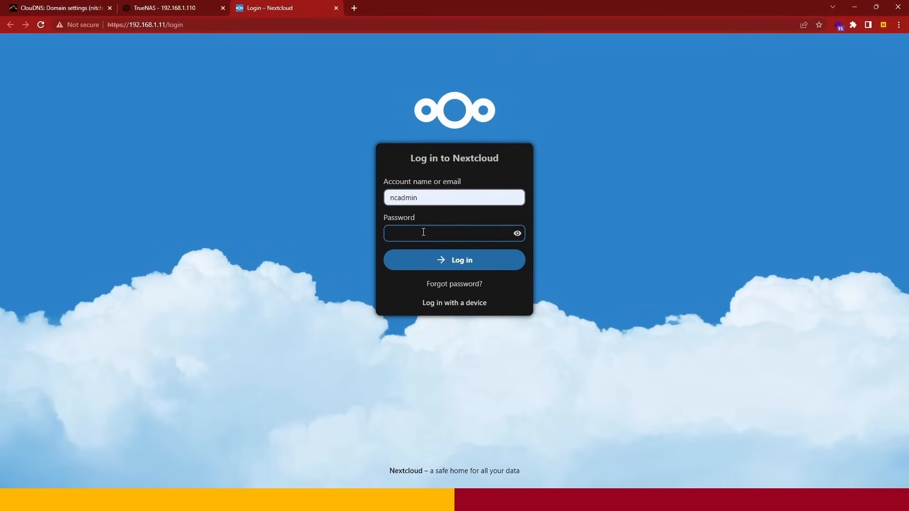
key("ctrl+v")
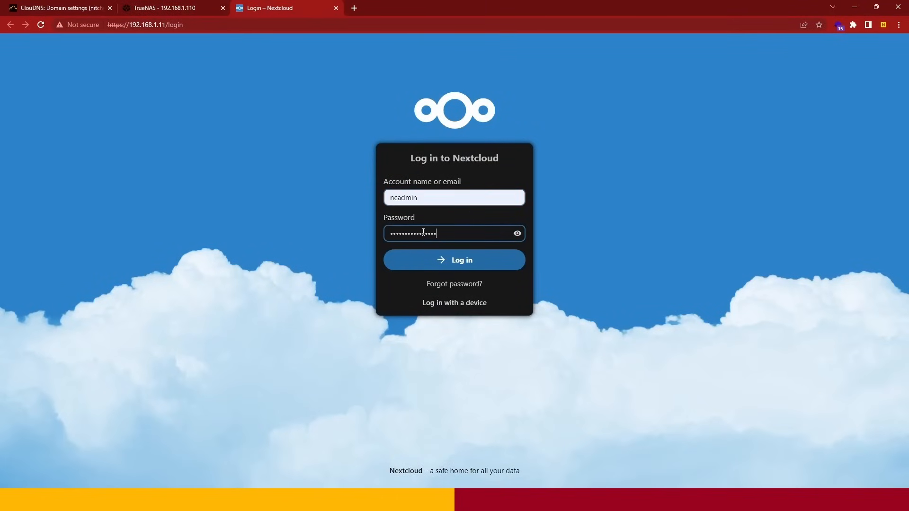
left_click(431, 262)
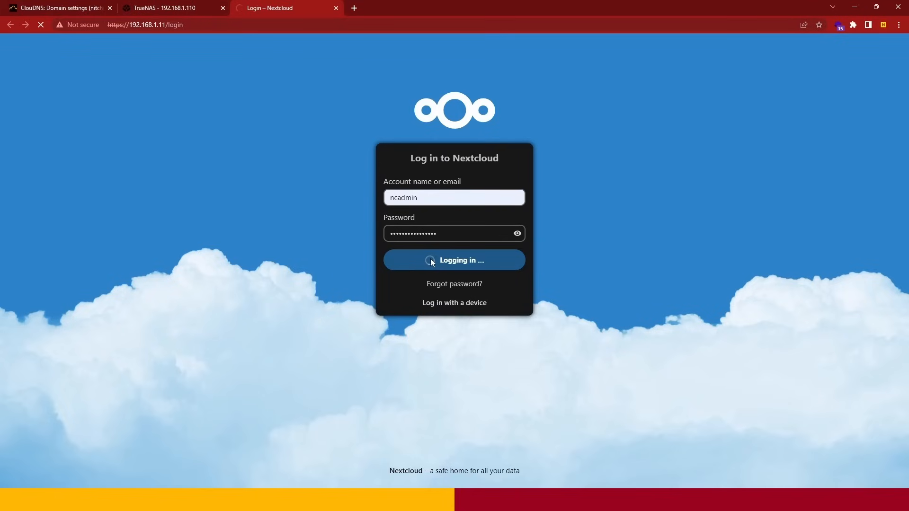
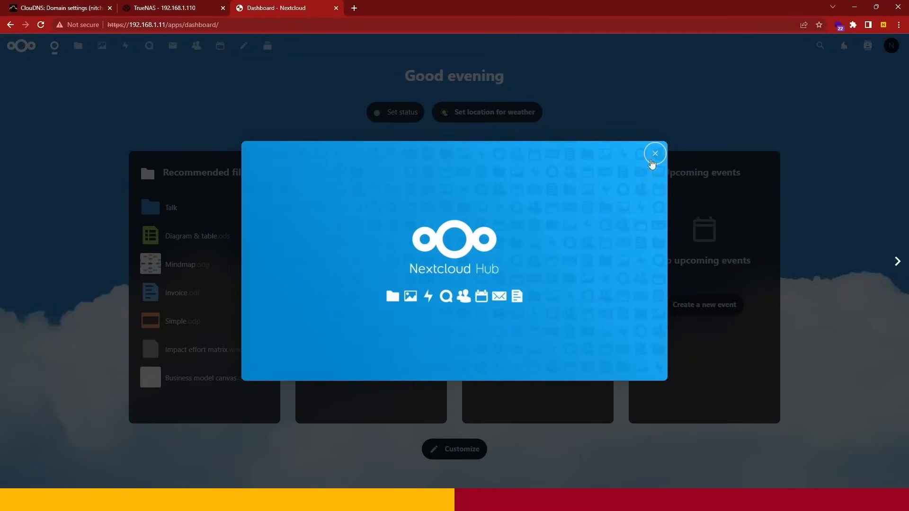
- Close the Nextcloud Hub welcome window, dismiss all notifications, and allow the site to show browser notifications
left_click(655, 153)
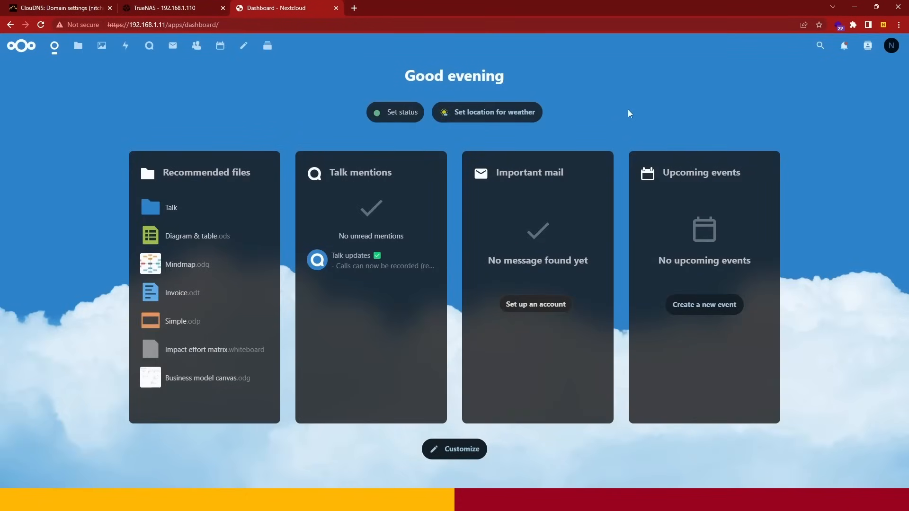
left_click(843, 45)
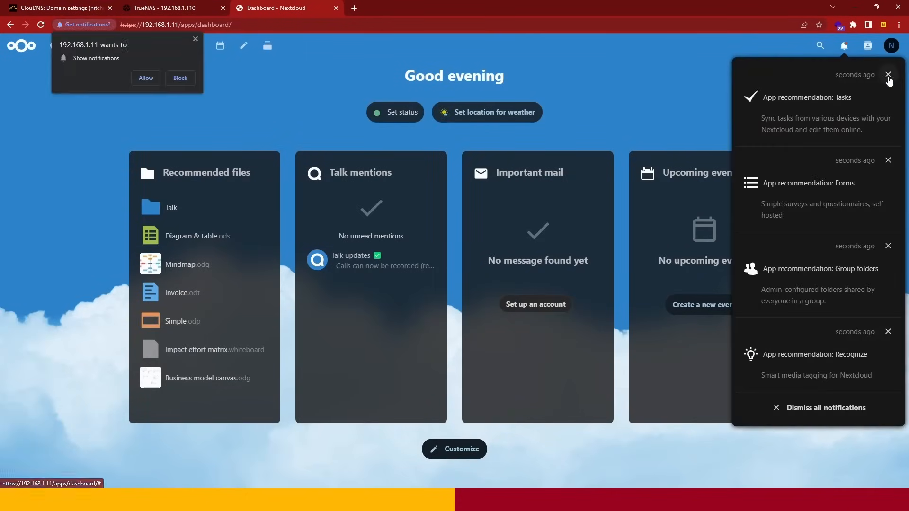
left_click(826, 408)
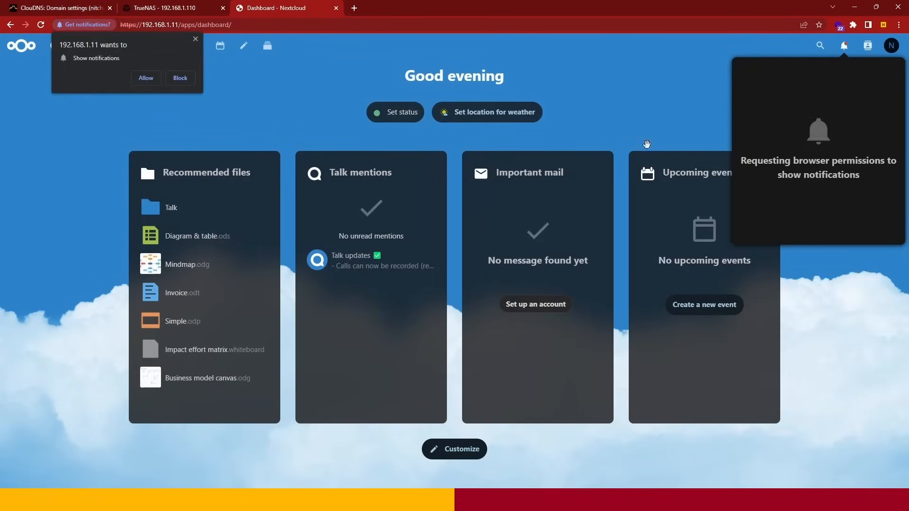
left_click(609, 105)
left_click(146, 78)
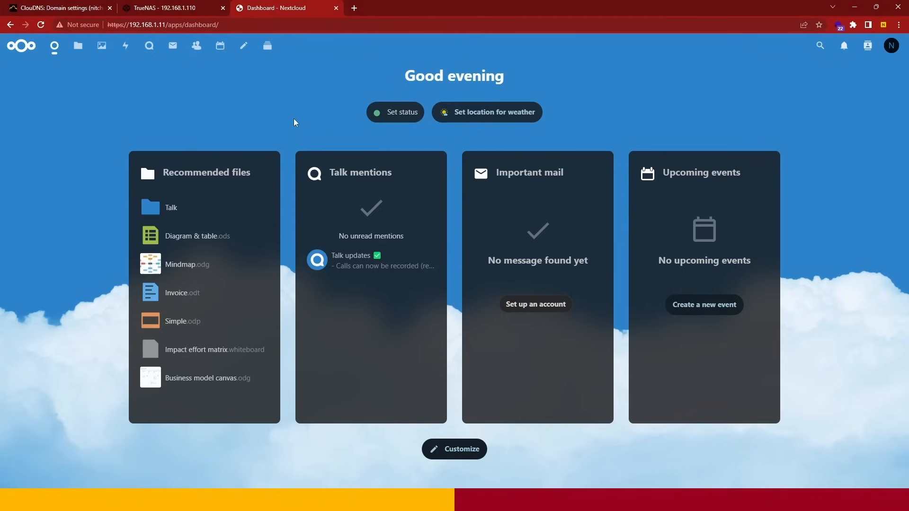
left_click(257, 27)
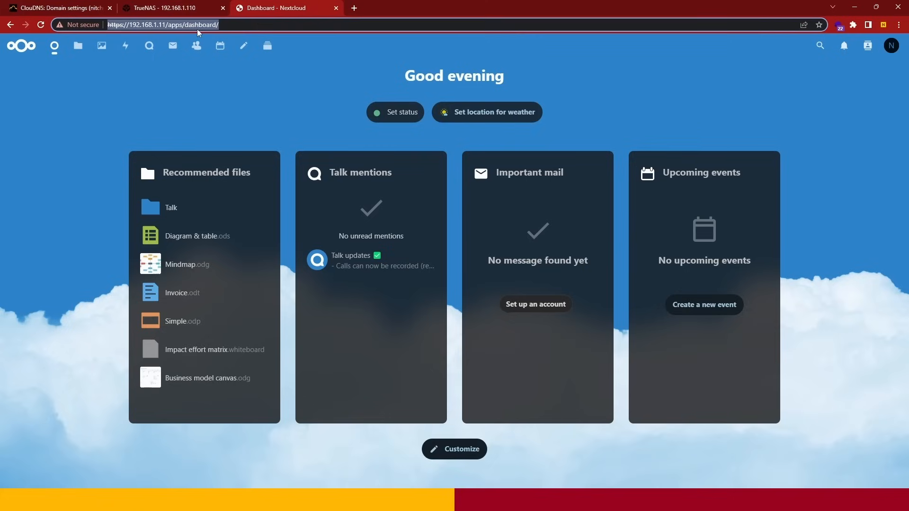
left_click(133, 25)
left_click_drag(129, 24, 166, 26)
left_click(234, 23)
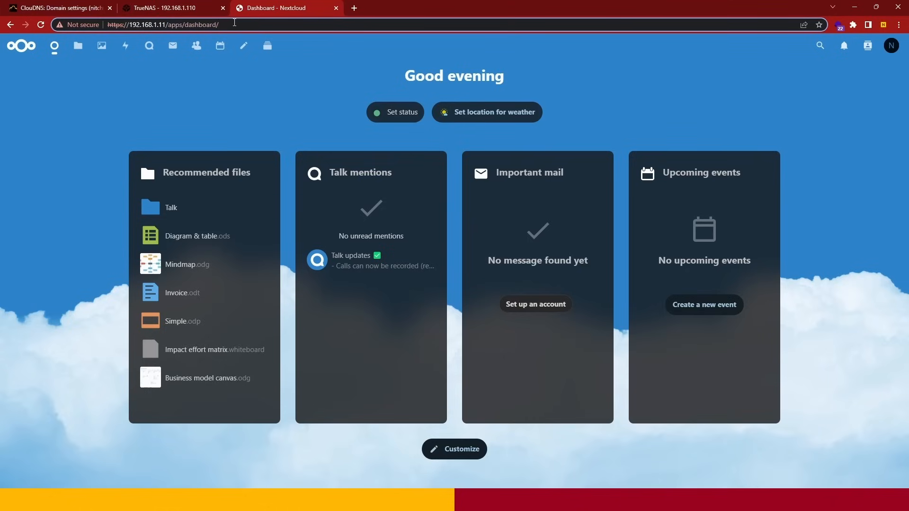
- Switch to TrueNAS and close the post install notes of the ntnextcloud plugin
left_click(173, 10)
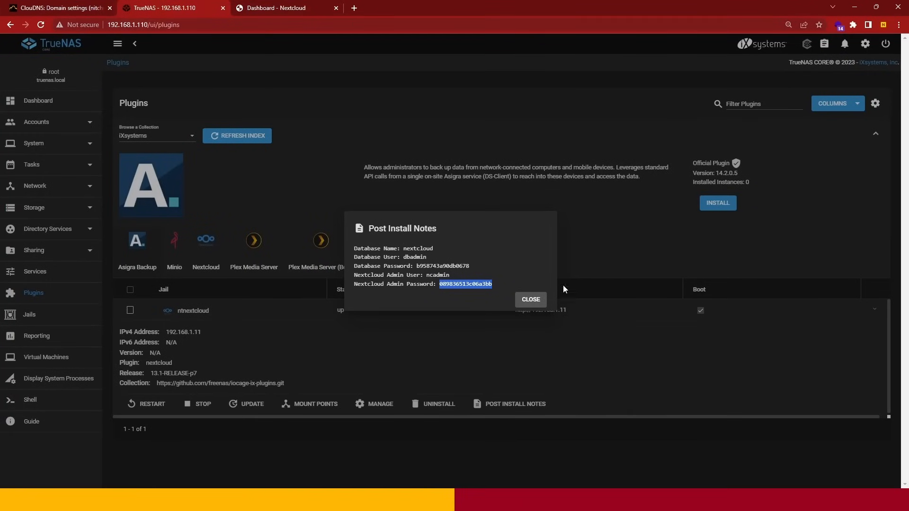
left_click(531, 299)
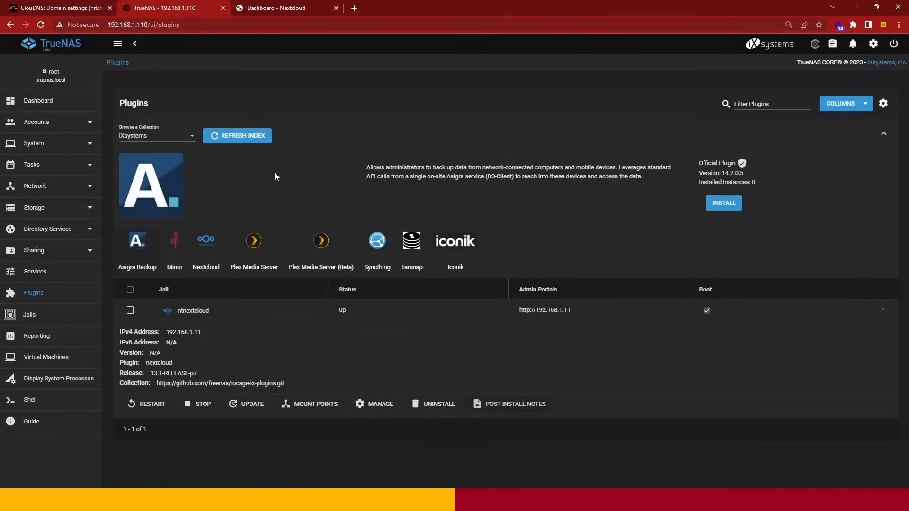
- Switch to ClouDNS, open the nitchuan.cloudns.ph zone and activate the Dynamic URL of its A record
left_click(80, 8)
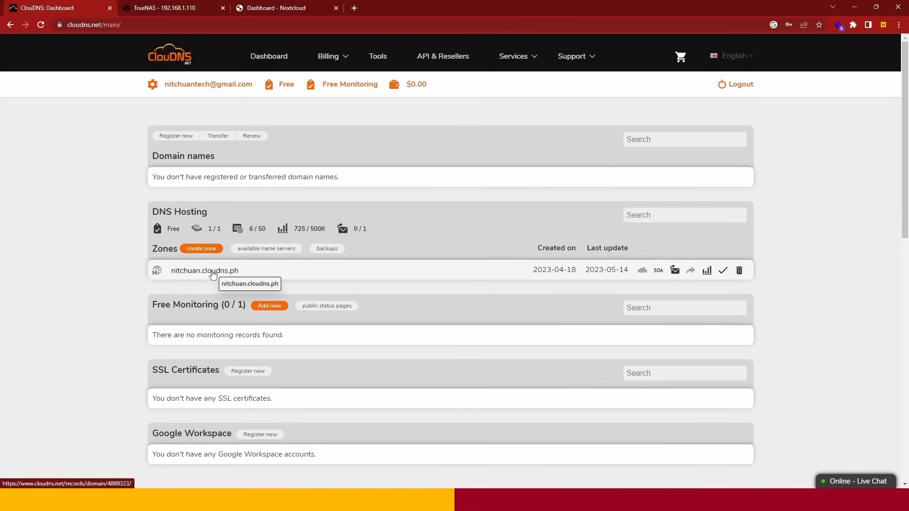
left_click(212, 273)
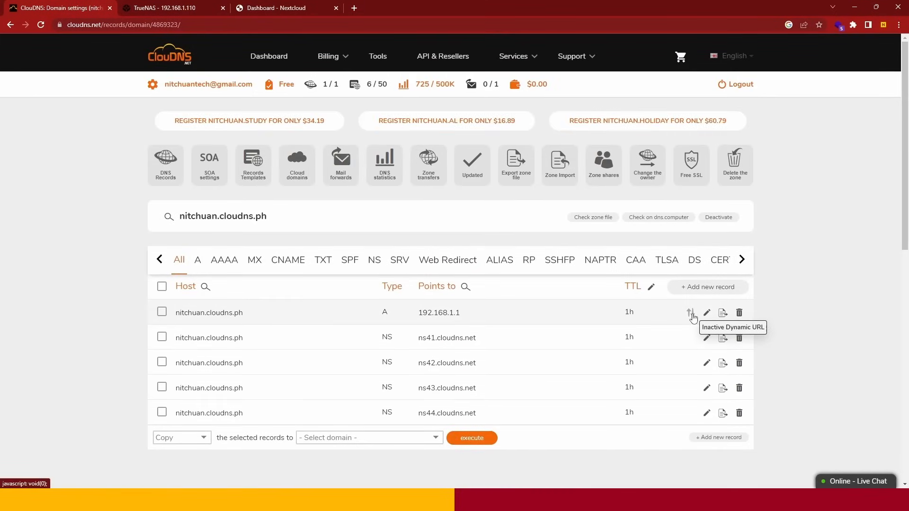
left_click(691, 314)
left_click(452, 165)
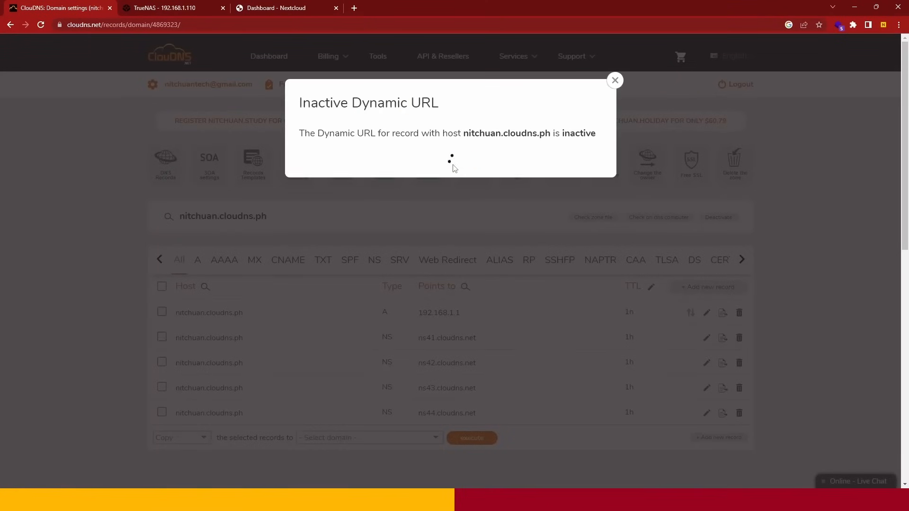
- Copy the example Wget command for updating the record through its Dynamic URL
scroll(370, 195, "down", 2)
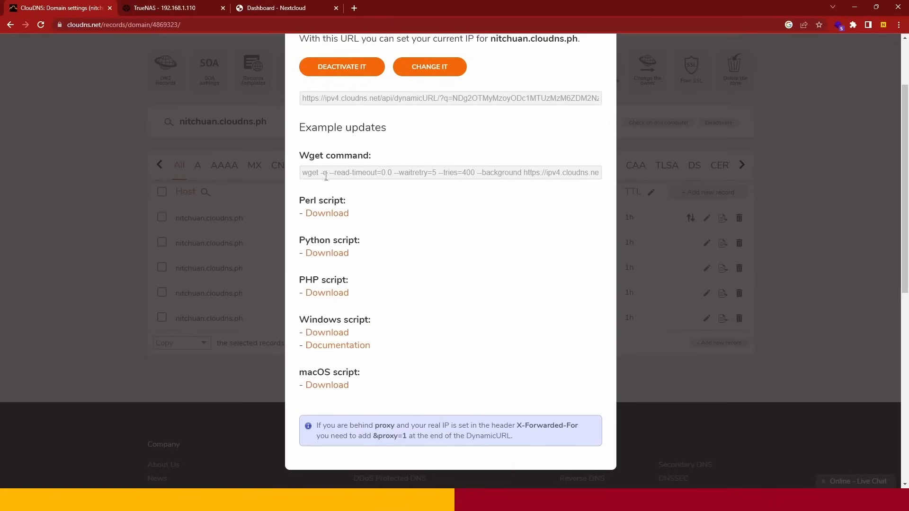
left_click(364, 172)
right_click(362, 172)
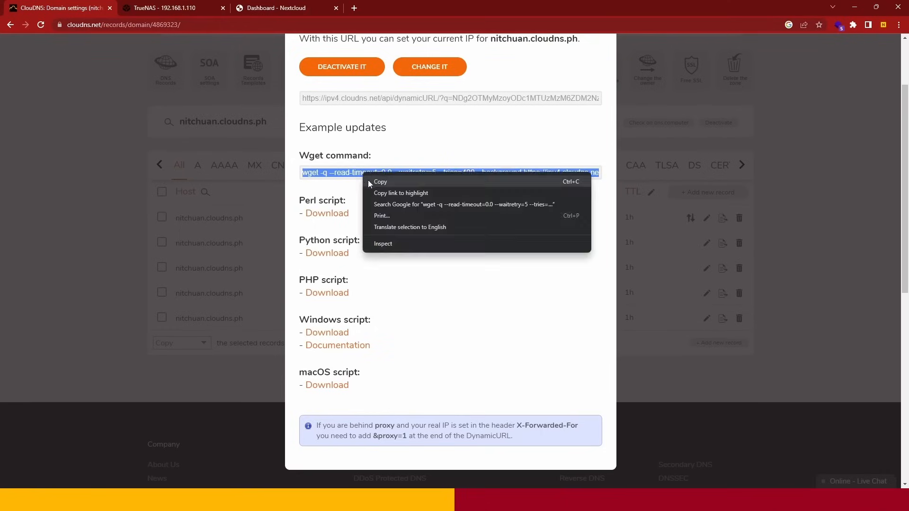
left_click(367, 179)
scroll(402, 156, "up", 2)
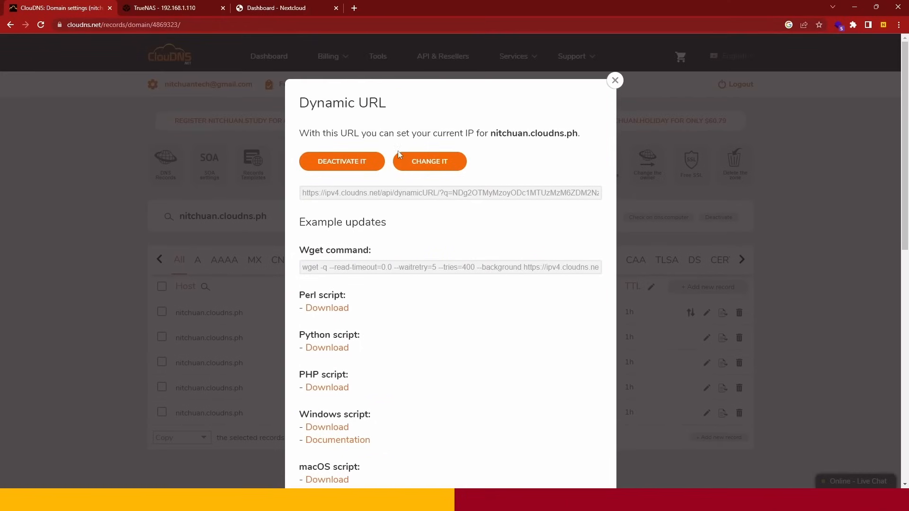
- Switch to TrueNAS and start adding a new cron job
left_click(192, 12)
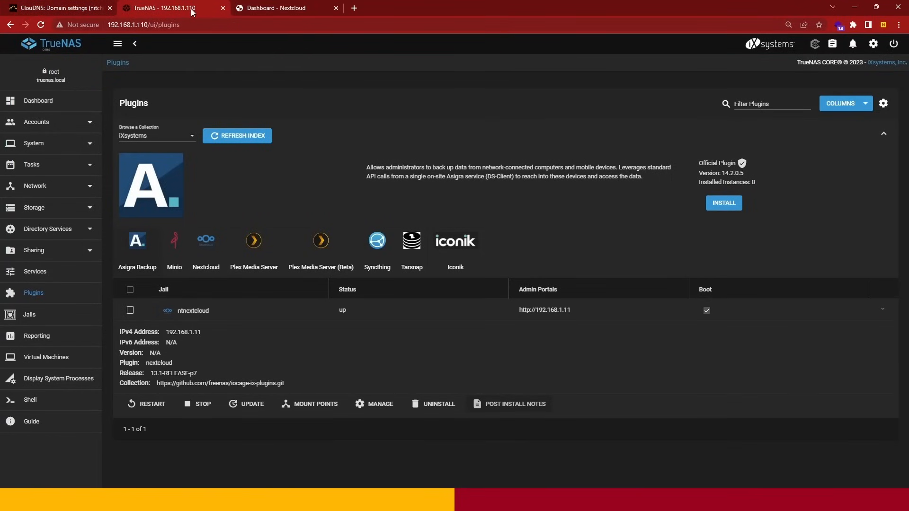
left_click(57, 167)
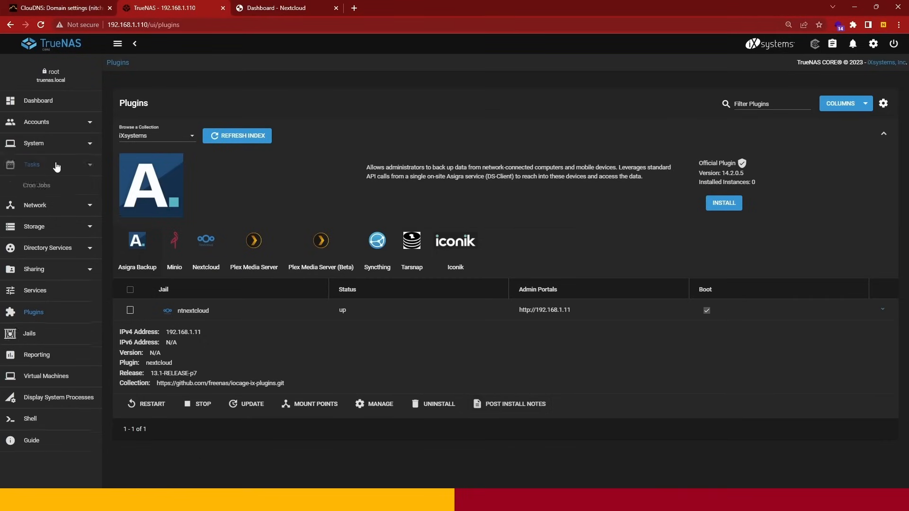
left_click(51, 185)
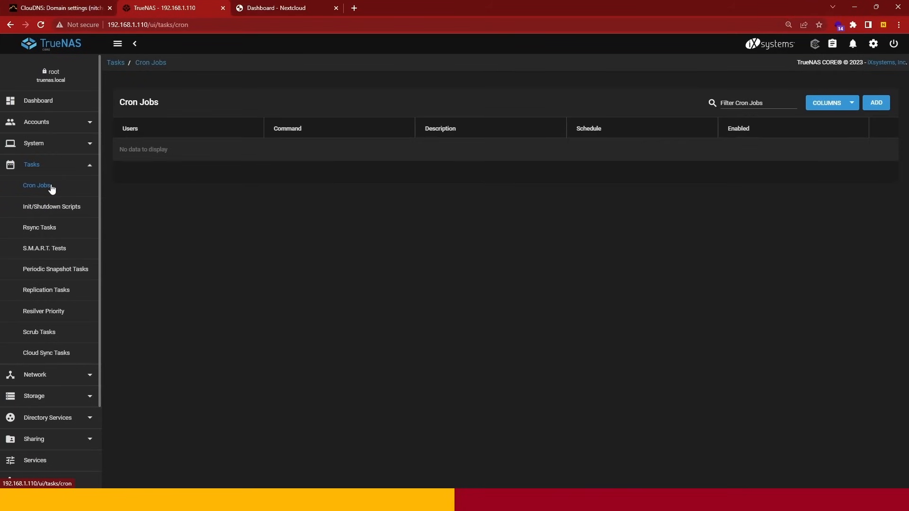
left_click(876, 108)
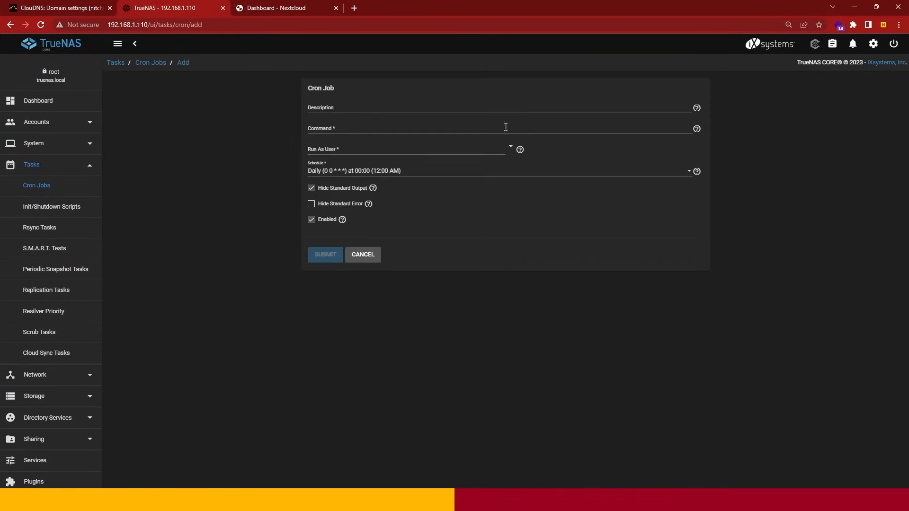
- Describe the cron job as CLOUDNS and paste the copied Wget command with its Dynamic URL token into the command field
left_click(332, 107)
type("CLOU")
type("Y")
type("DNS")
left_click(338, 128)
key("ctrl+v")
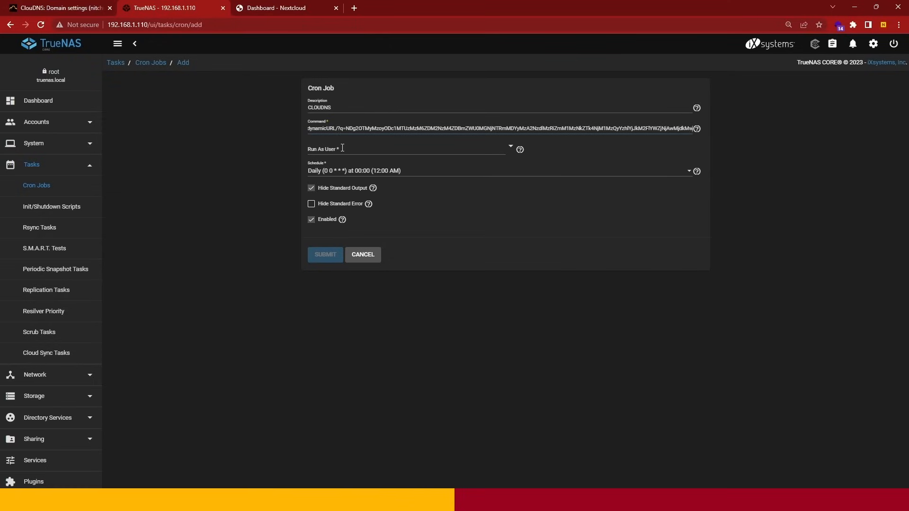
- Set the cron job to run as root hourly at the start of each hour, and submit it
left_click(342, 148)
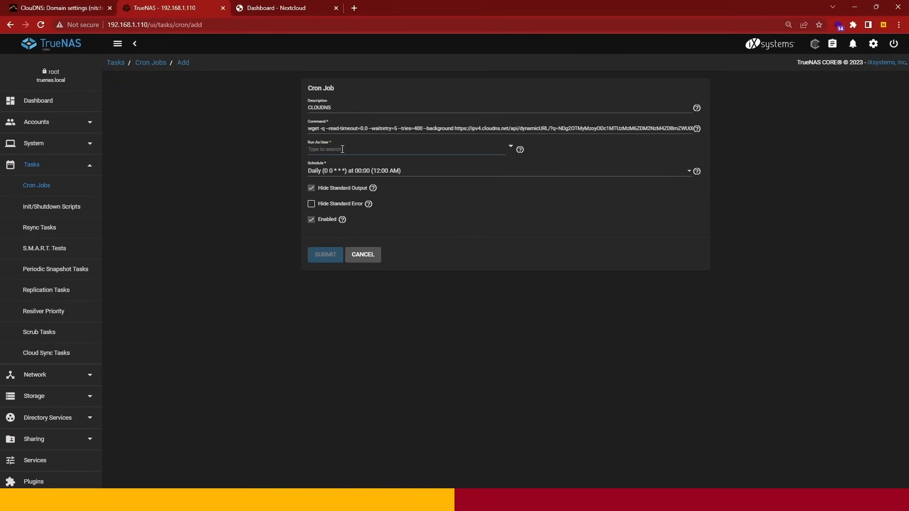
type("root")
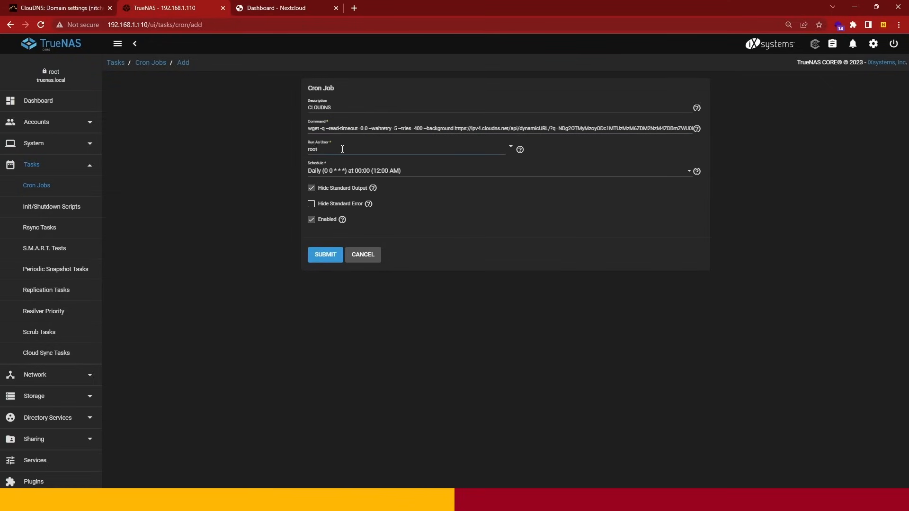
left_click(338, 165)
left_click(337, 171)
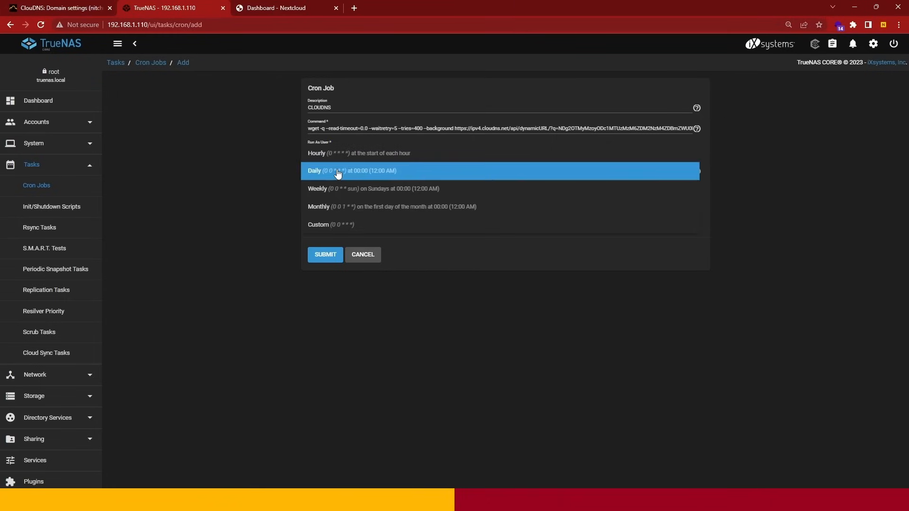
left_click(340, 157)
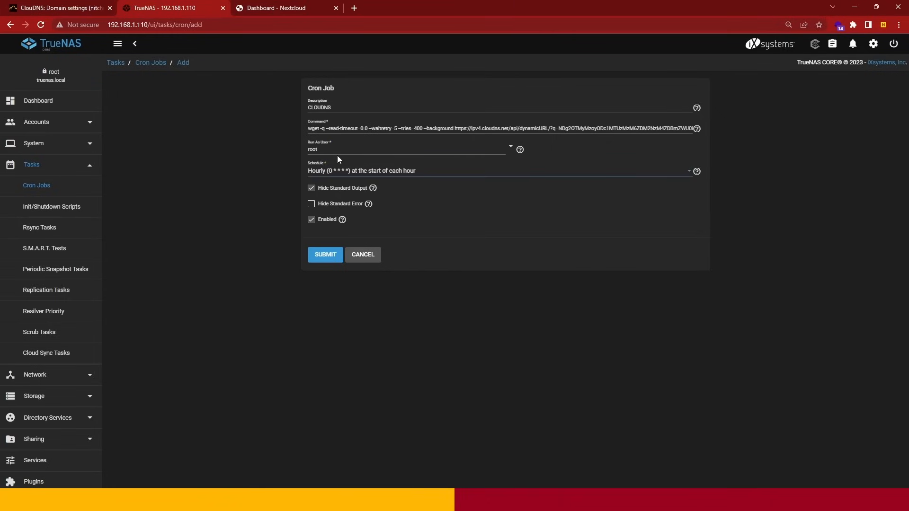
left_click(323, 255)
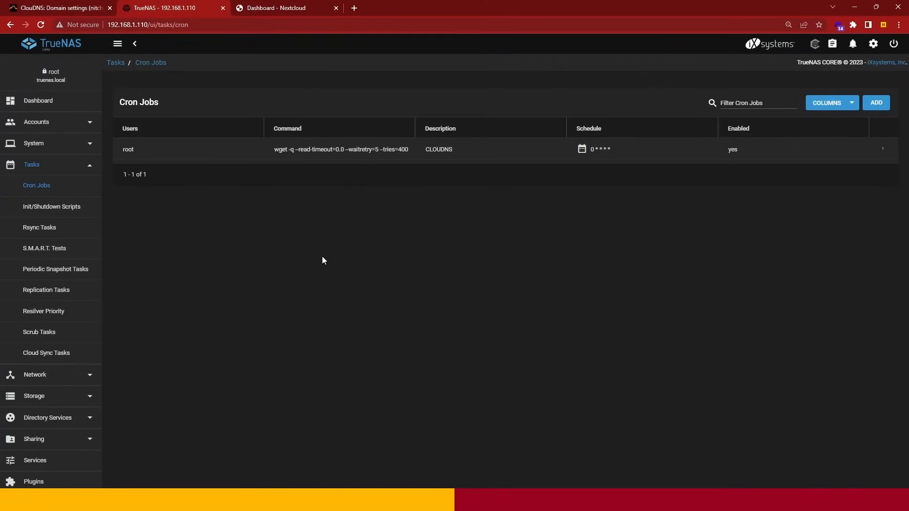
- Run the CLOUDNS cron job immediately and close the completion message
left_click(882, 150)
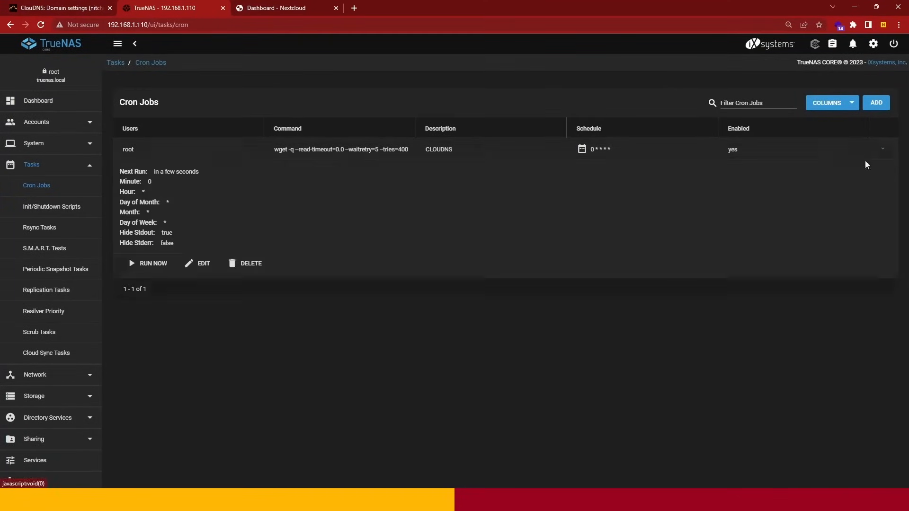
left_click(156, 266)
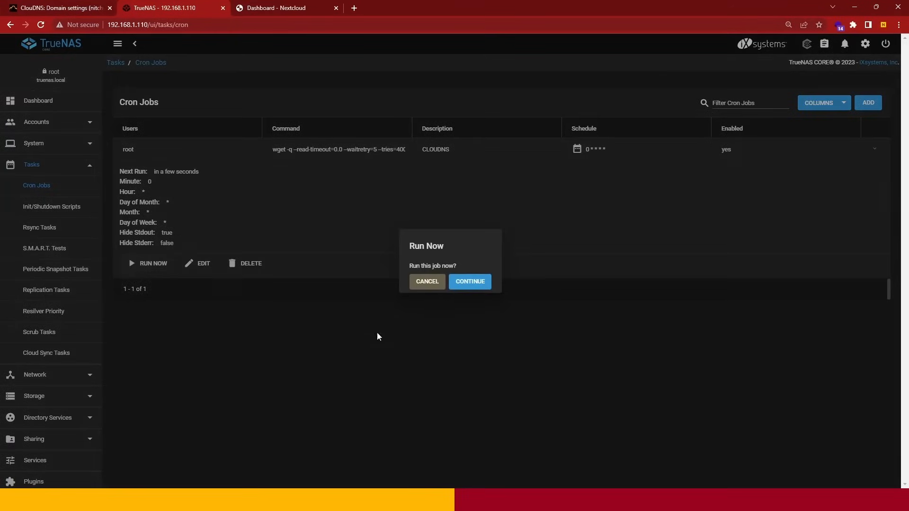
left_click(466, 282)
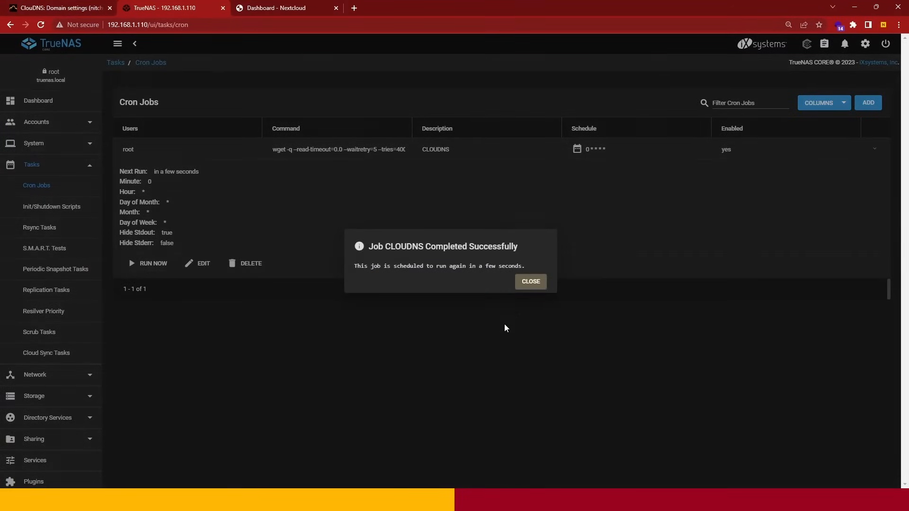
left_click(529, 283)
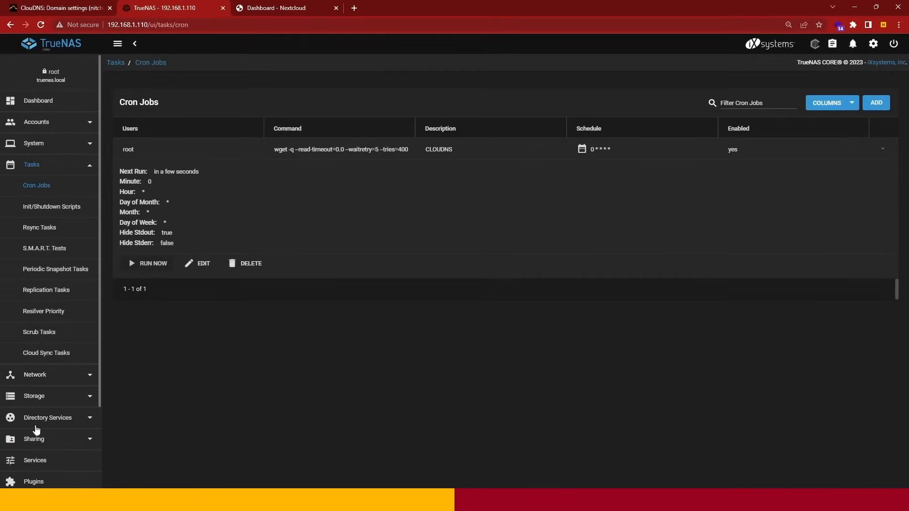
- Open the shell of the ntnextcloud jail and clear its welcome text
scroll(35, 454, "down", 1)
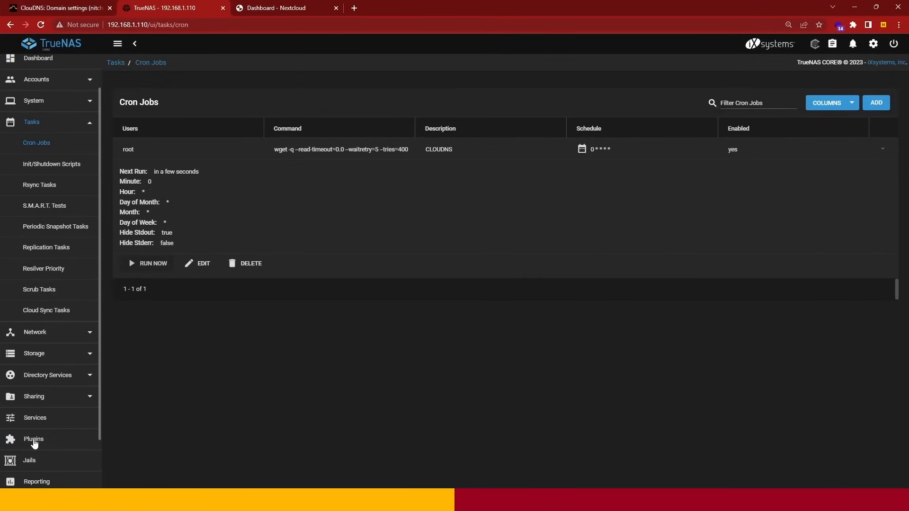
left_click(33, 441)
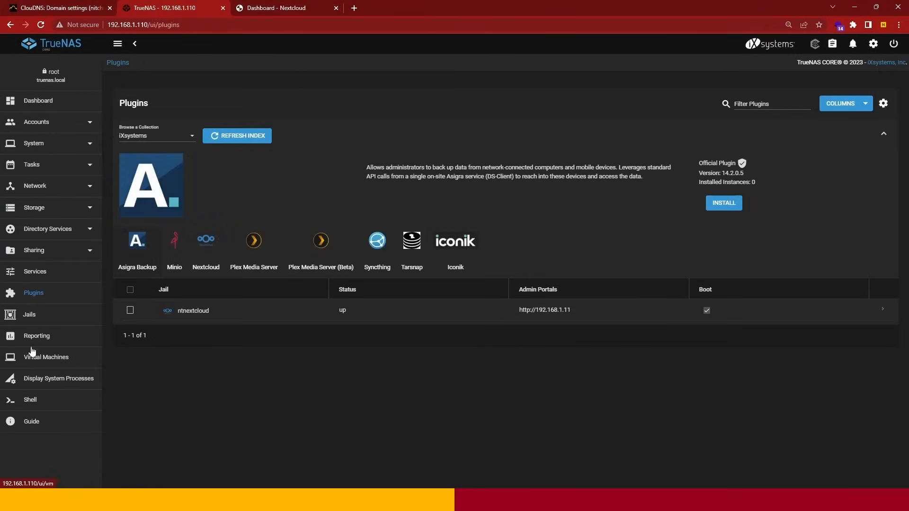
left_click(29, 318)
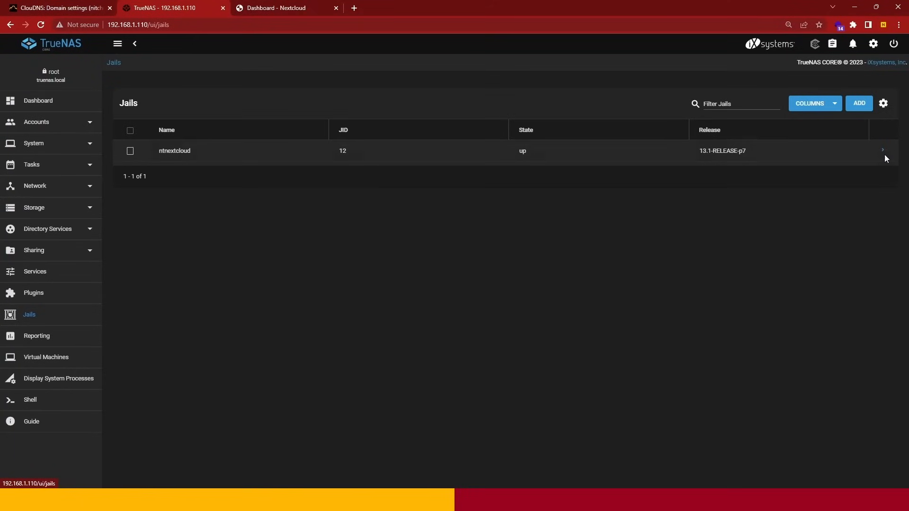
left_click(881, 152)
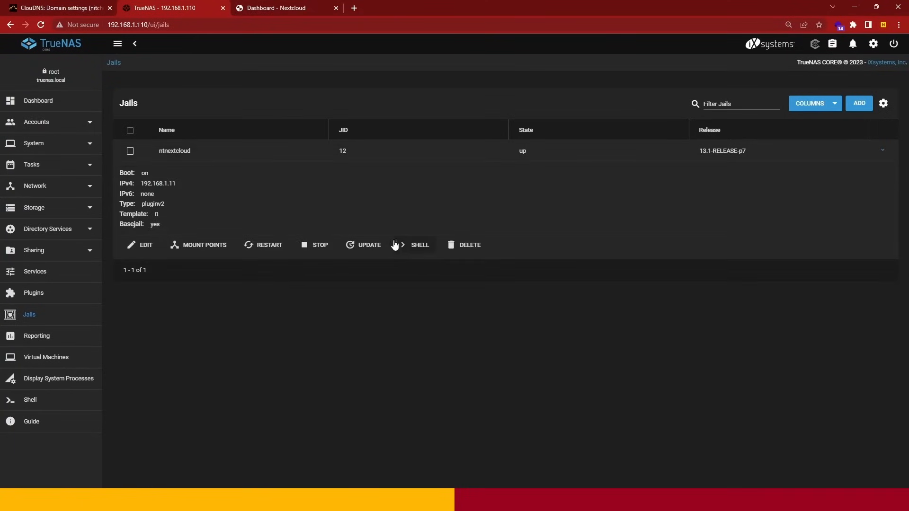
left_click(412, 250)
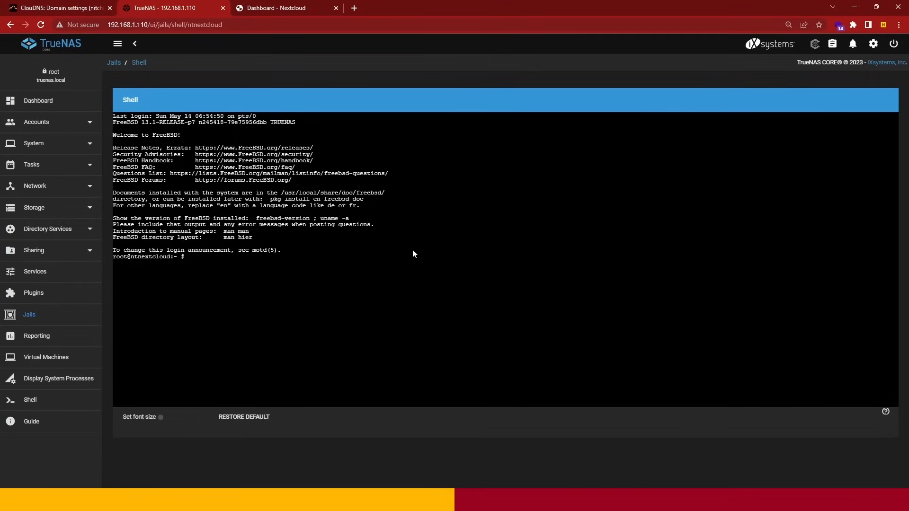
type("clear")
key("Return")
- Run ifconfig in the jail's shell to examine its network interfaces and IP address
type("if")
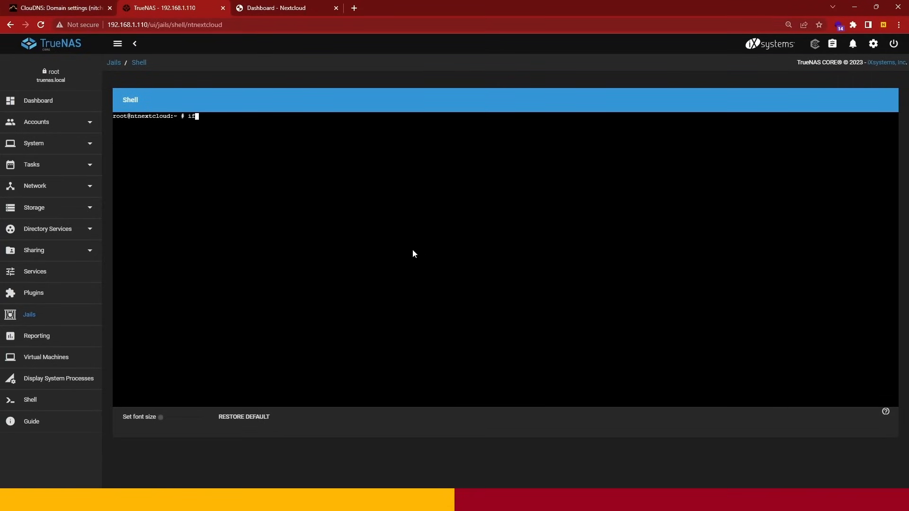
type("config")
key("Return")
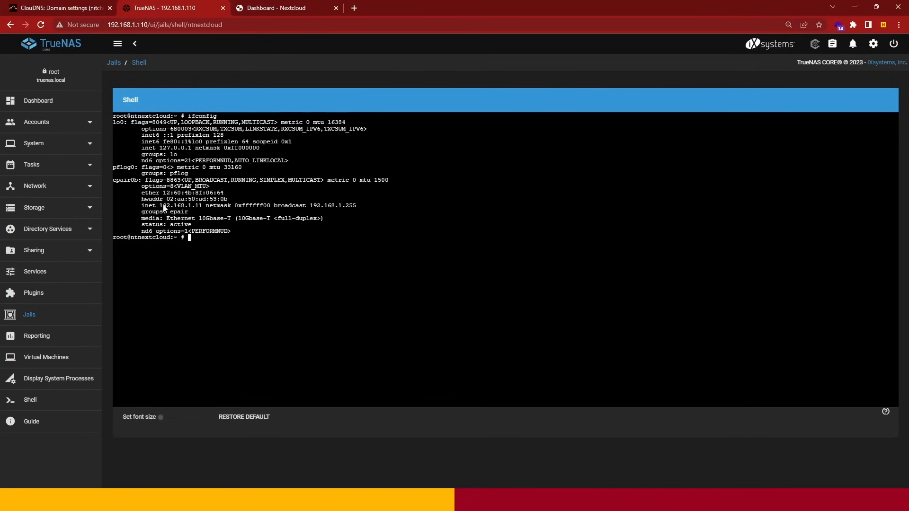
- Open /etc/rc.conf of the ntnextcloud jail in the ee editor
left_click_drag(160, 206, 202, 208)
left_click(200, 236)
type("ee /etc/rc.conf")
key("Return")
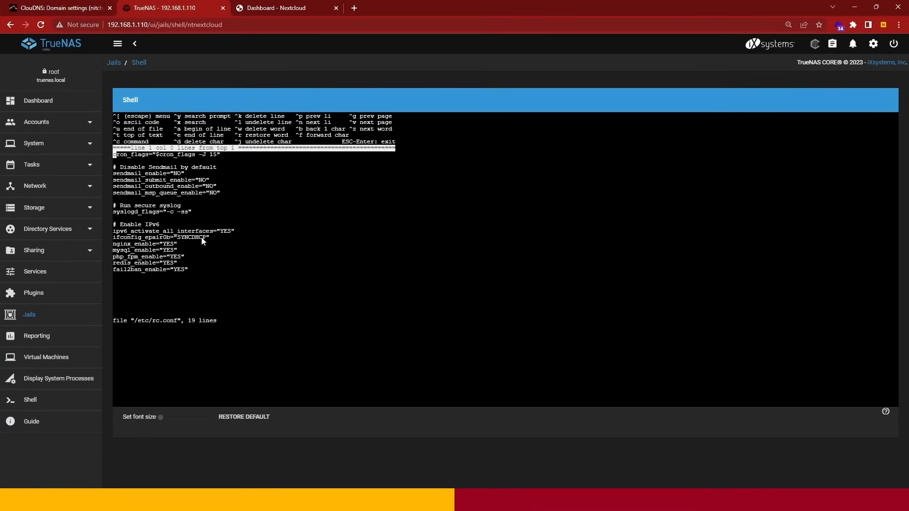
- Replace the SYNCDHCP value of ifconfig_epair0b with the static address inet 192.168.1.115
key("Down")
key("Down")
key("Down")
key("Down")
key("Down")
key("Down")
key("Down")
key("Down")
key("Down")
key("Down")
key("Down")
key("Down")
key("Down")
key("Right")
key("Right")
key("Right")
key("Right")
key("Right")
key("Right")
key("Right")
key("Right")
key("Right")
key("Right")
key("Right")
key("Right")
key("Right")
key("Right")
key("Right")
key("Right")
key("Right")
key("Right")
key("Right")
key("Right")
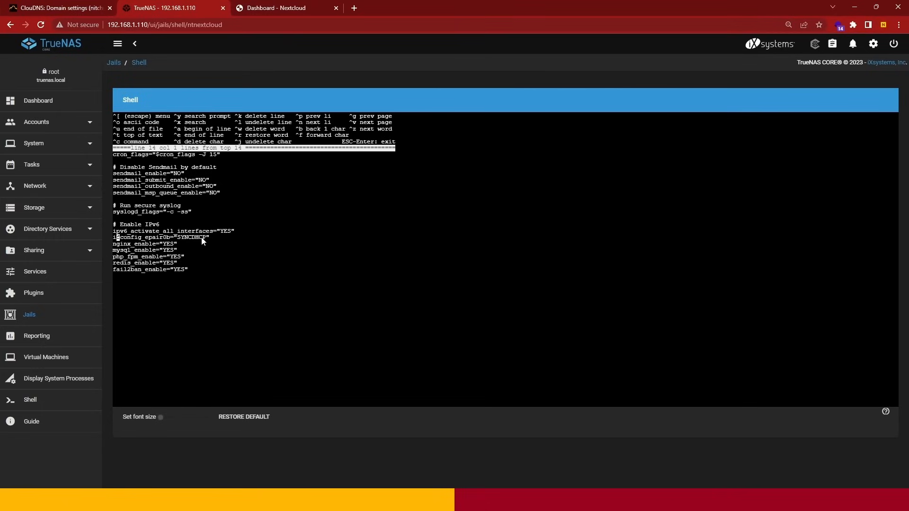
key("Right")
key("Right")
type("inet 192.168.1.115 netm")
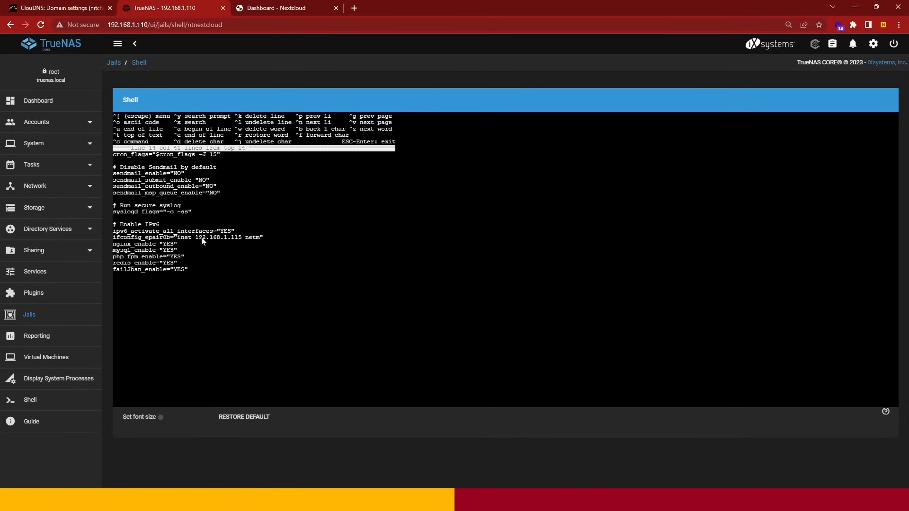
type("ask 255.255.255.0")
- Add a line defaultrouter="192.168.1.1" below the ifconfig_epair0b entry
key("Return")
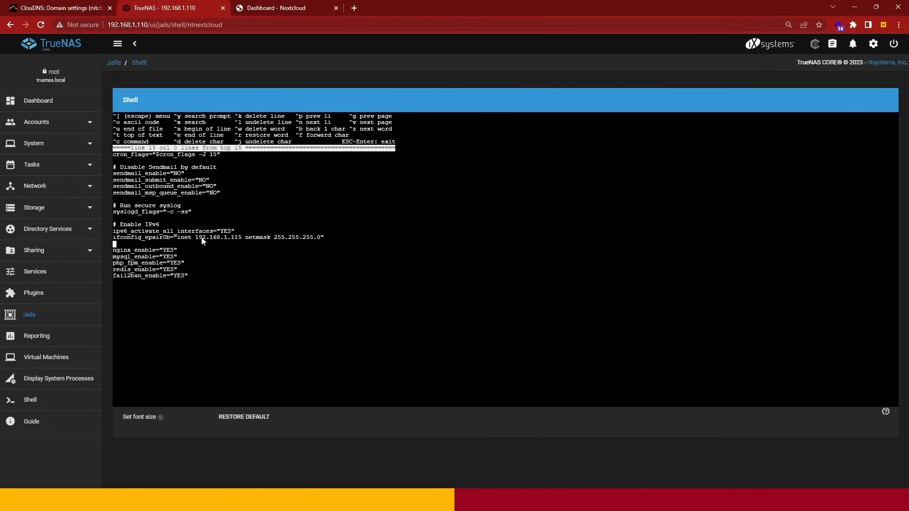
type("defaultrouter=\"192.")
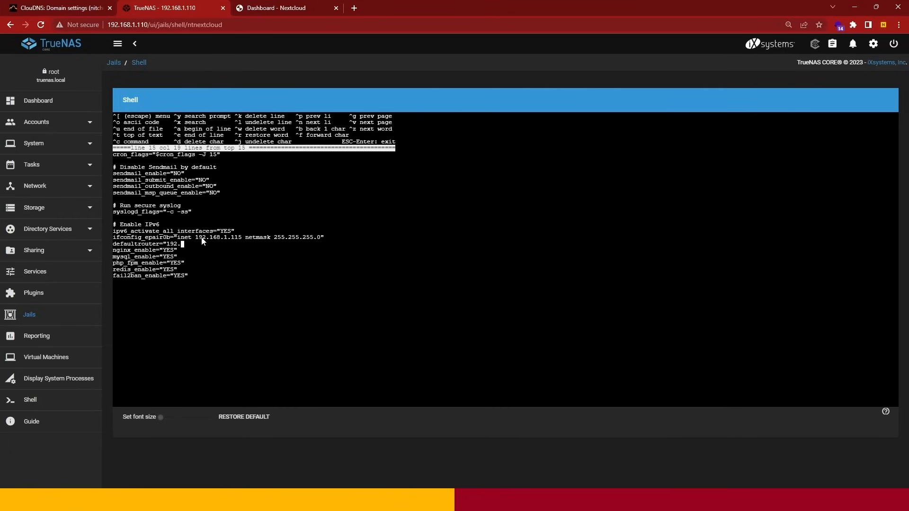
type("168.1.1\"")
- Leave the editor with the rc.conf changes saved and clear the shell
key("Escape")
key("Return")
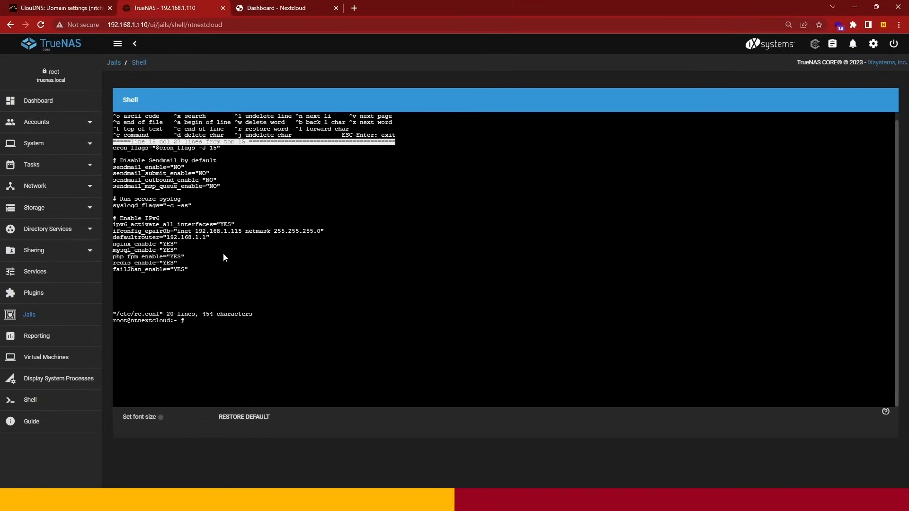
type("clear")
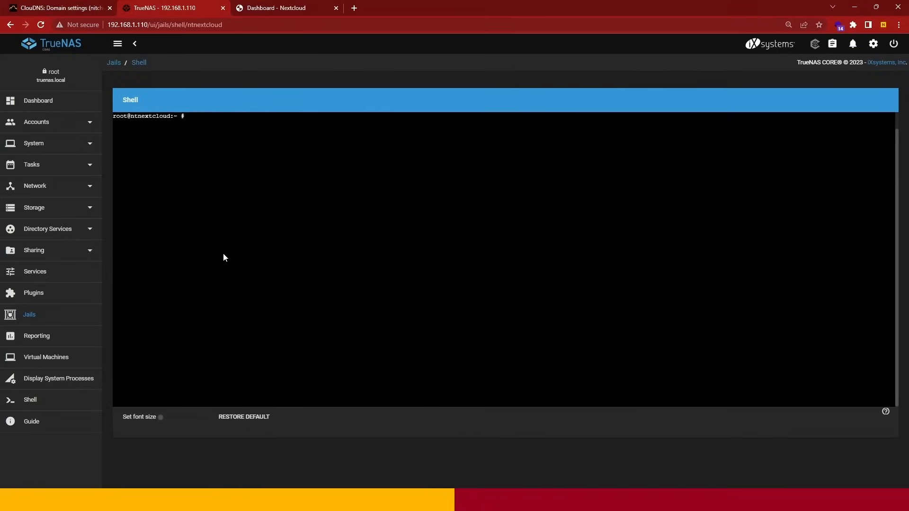
- Open /etc/resolv.conf of the jail in the ee editor
type("eee")
key("BackSpace")
key("BackSpace")
type("/etc/resolv.conf")
key("Return")
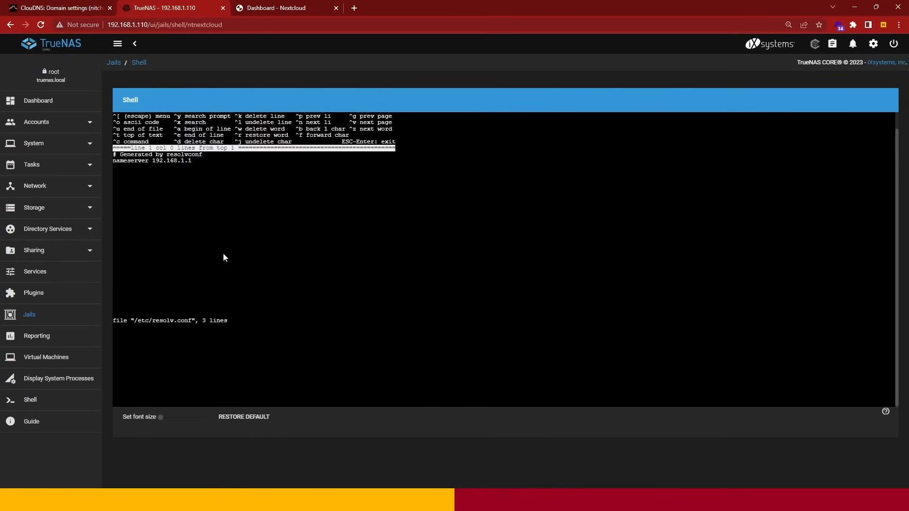
- Add a second line nameserver 1.1.1.1 below the existing nameserver entry
key("Down")
key("Down")
type("nanmee")
key("BackSpace")
key("BackSpace")
key("BackSpace")
key("BackSpace")
type("meserver")
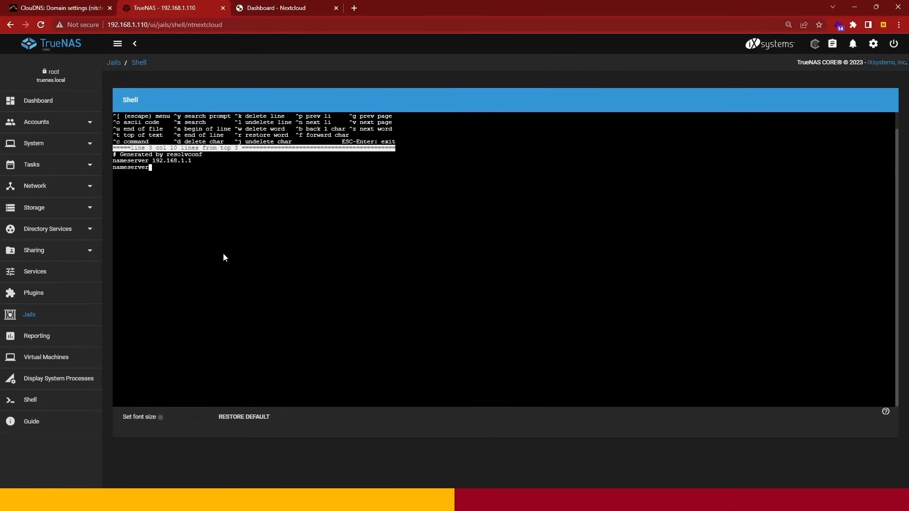
type(" 1.1.1.1")
- Leave the editor with the resolv.conf changes saved and clear the shell
key("Escape")
key("a")
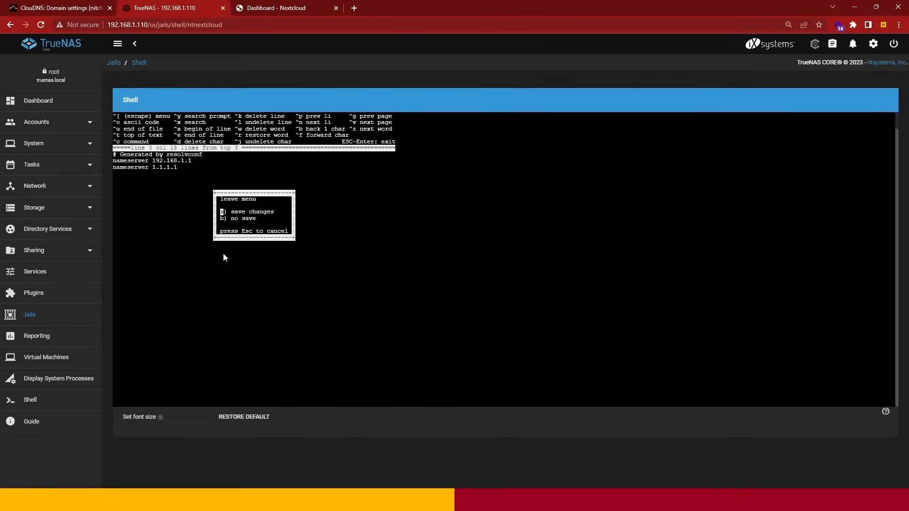
type("a")
type("clear")
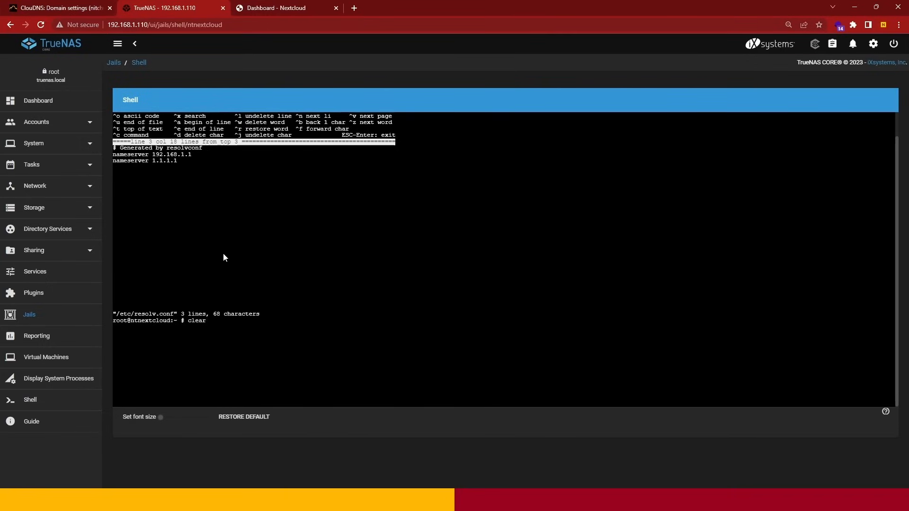
key("Return")
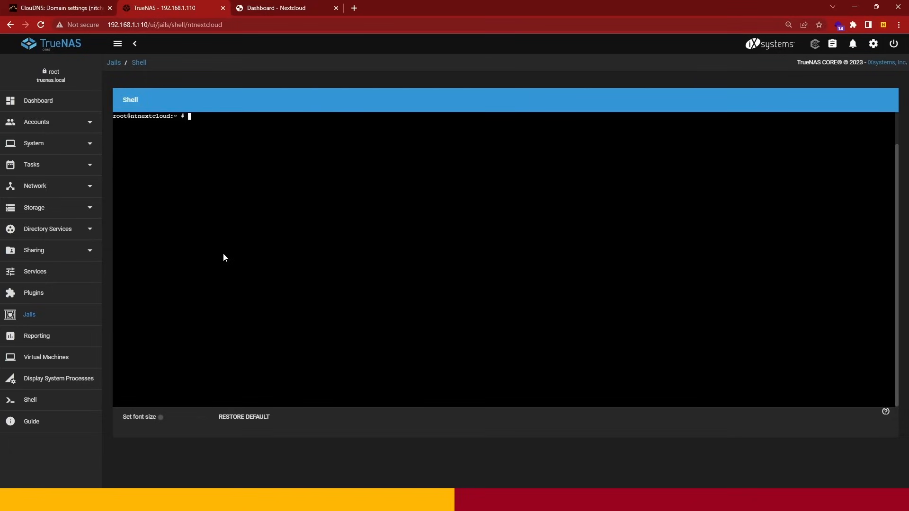
- Restart the jail's netif and routing services with one combined command, service netif restart && service routing restart
type("service netif restart && service routing restart")
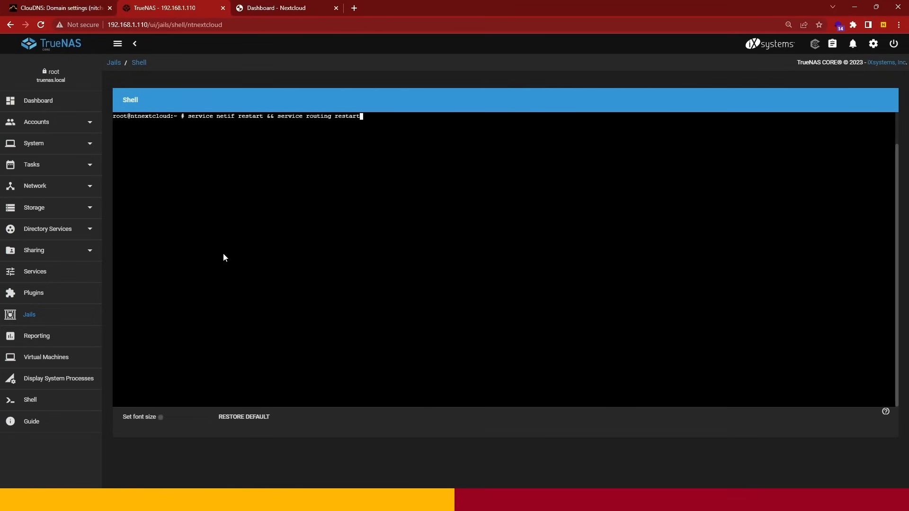
key("Return")
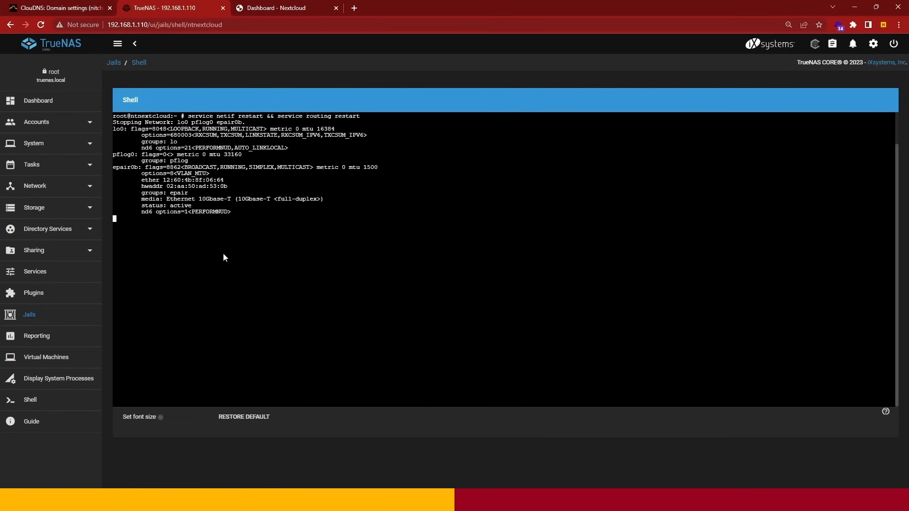
- Switch to the Nextcloud page and try to load it at 192.168.1.115:9001
left_click(296, 6)
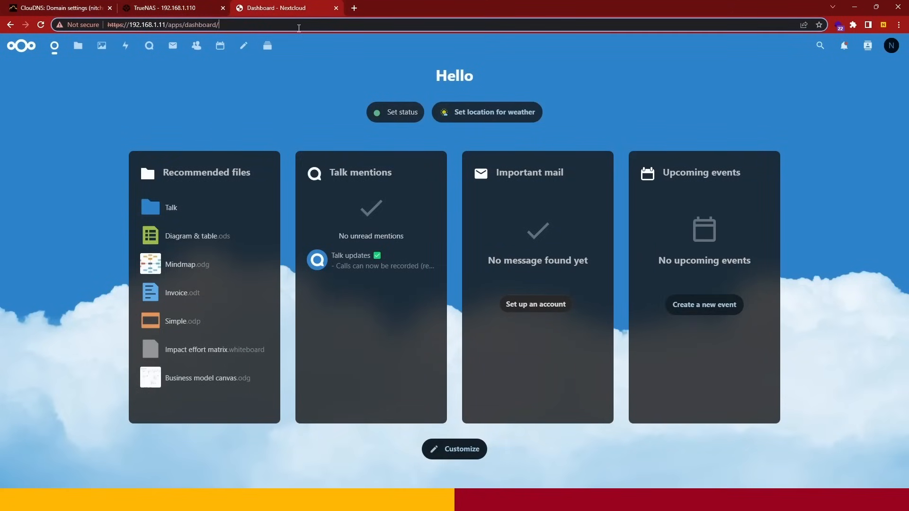
left_click(247, 28)
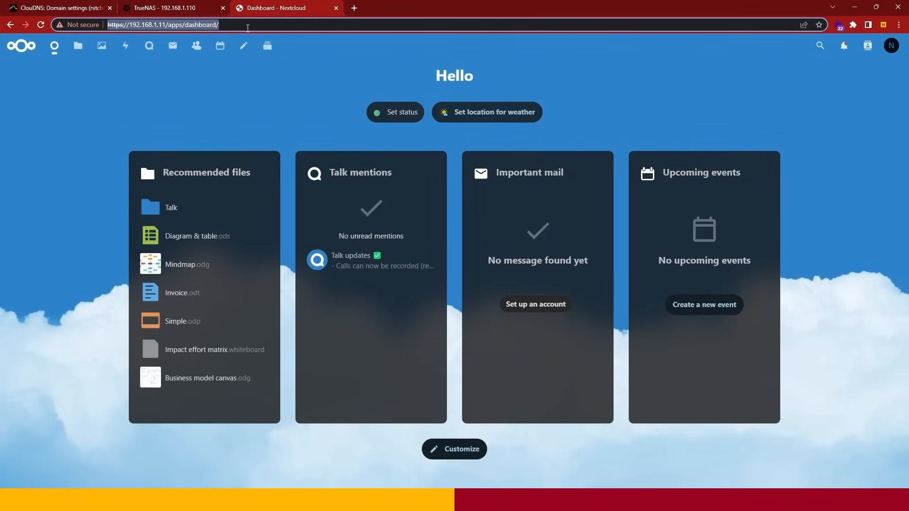
type("192")
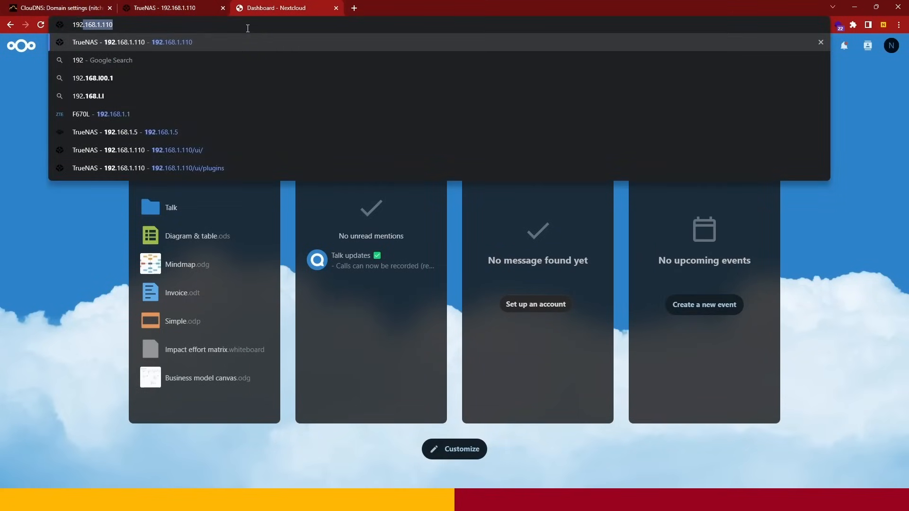
type(".168.1.1")
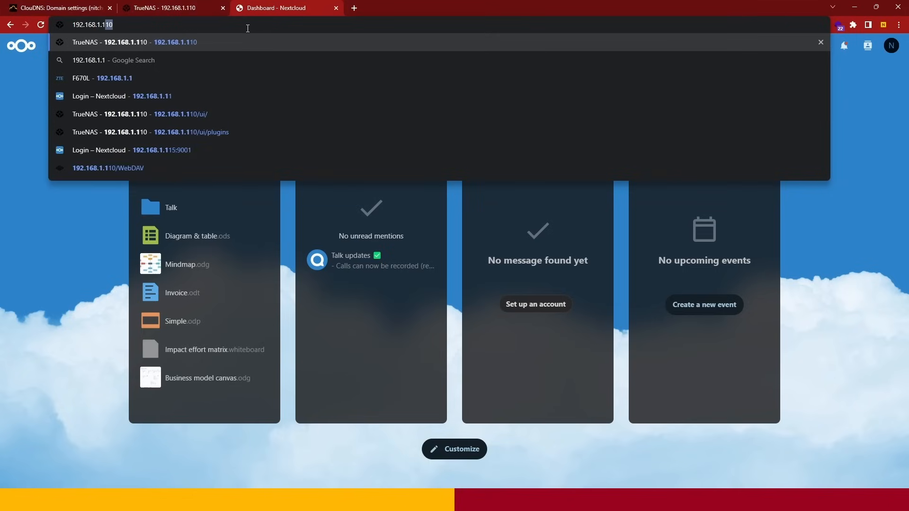
type("1")
type("5")
key("Return")
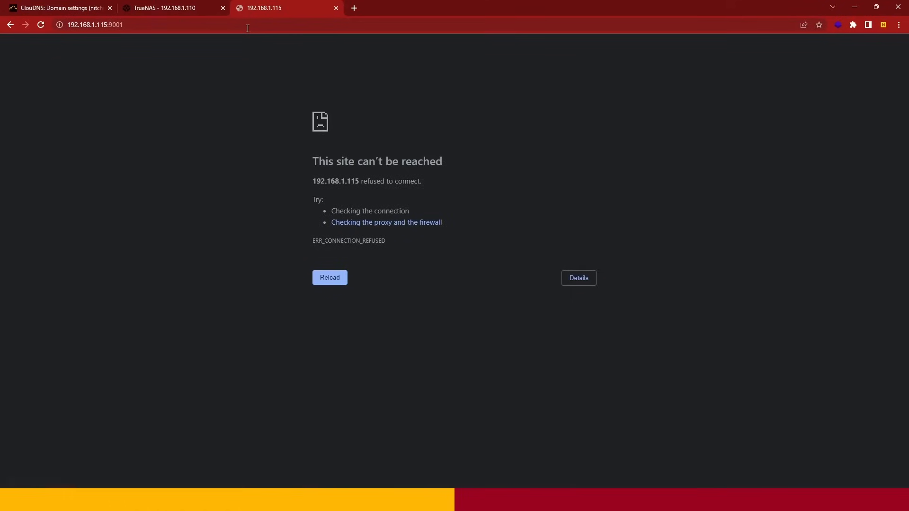
left_click(248, 29)
left_click(263, 30)
key("BackSpace")
key("BackSpace")
key("BackSpace")
key("BackSpace")
key("BackSpace")
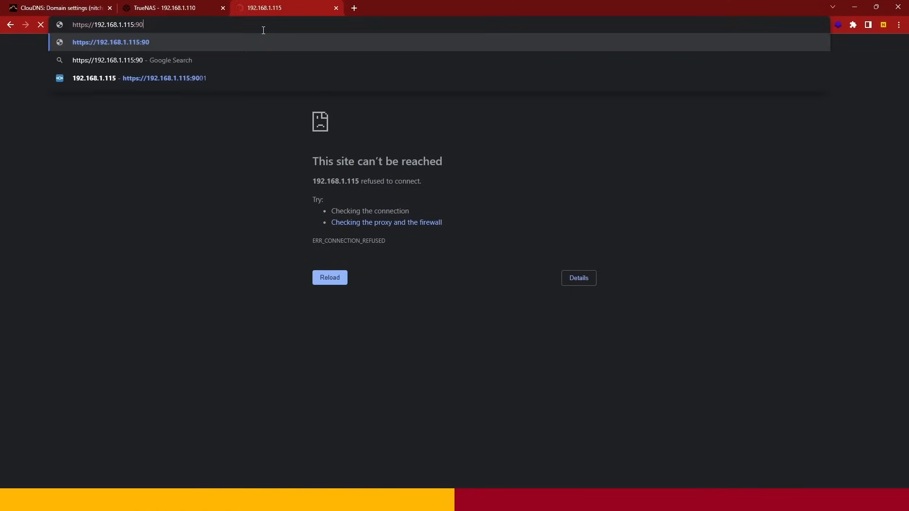
key("Return")
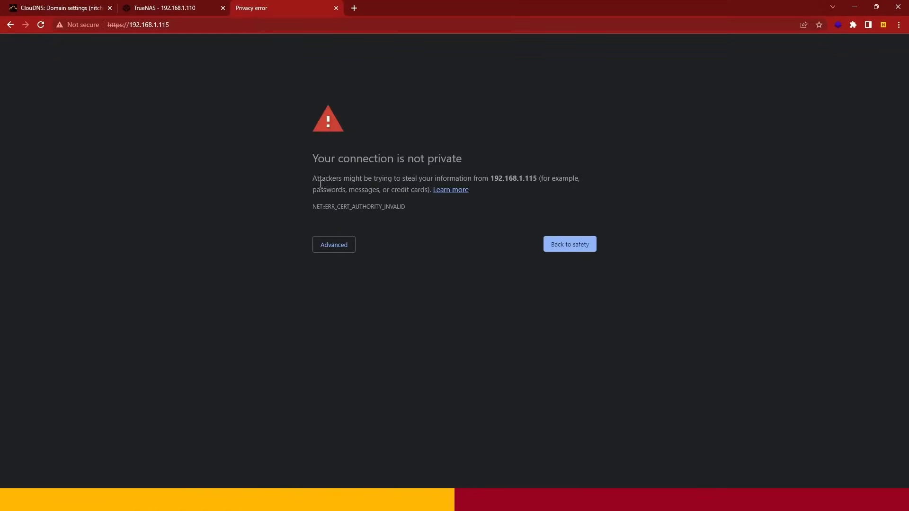
left_click(334, 245)
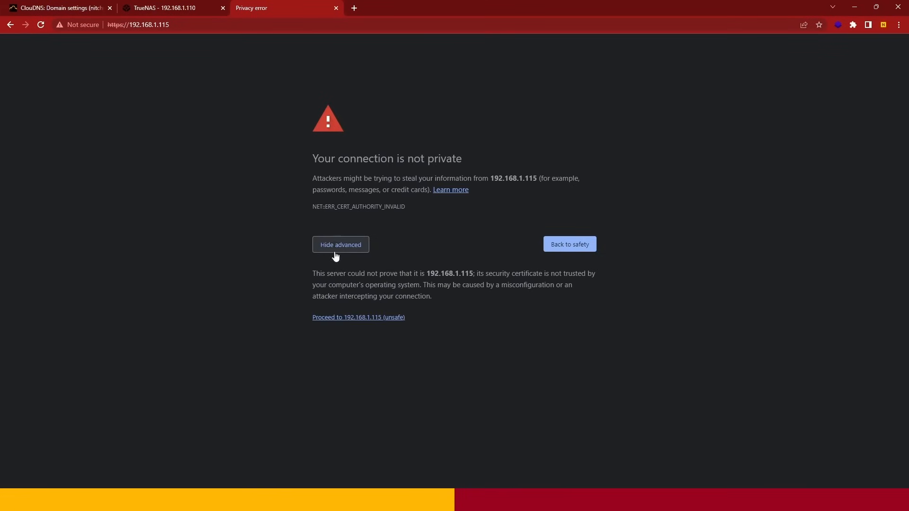
left_click(342, 318)
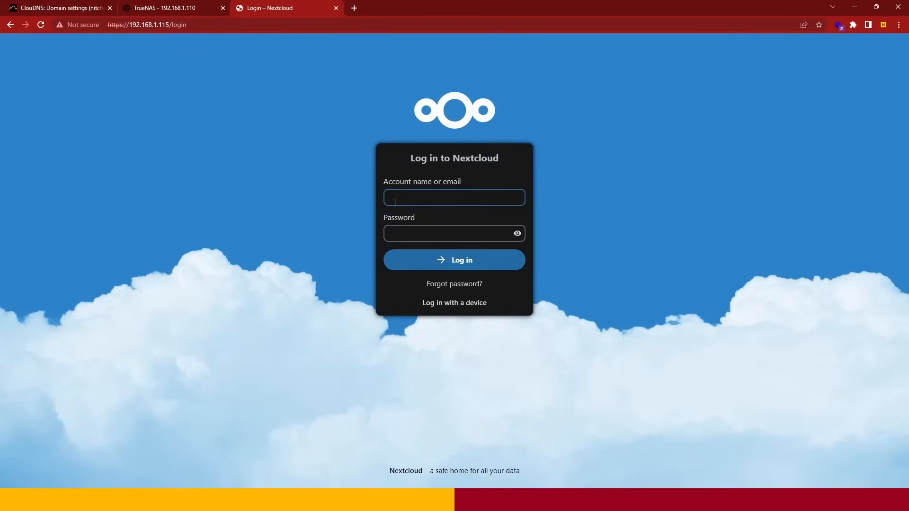
left_click(395, 202)
left_click(206, 26)
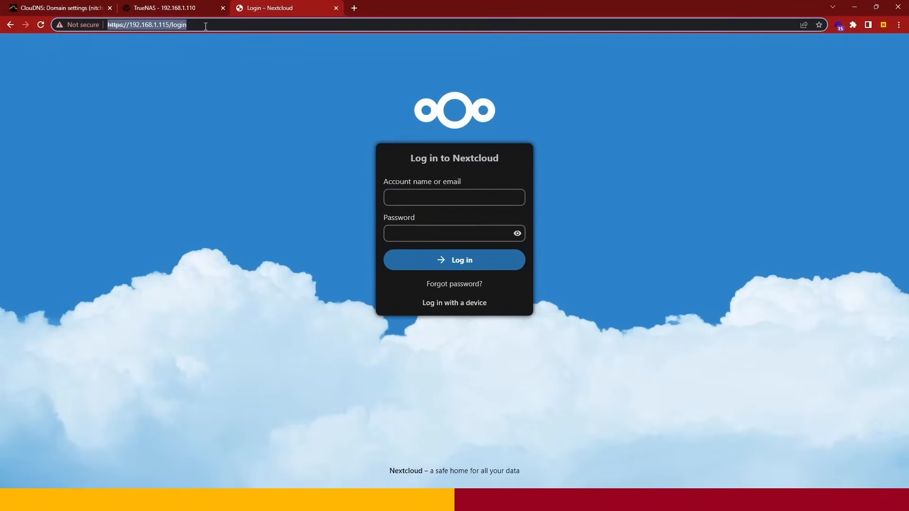
- Open the router's web interface at 192.168.1.1 in a new browser tab
left_click(195, 7)
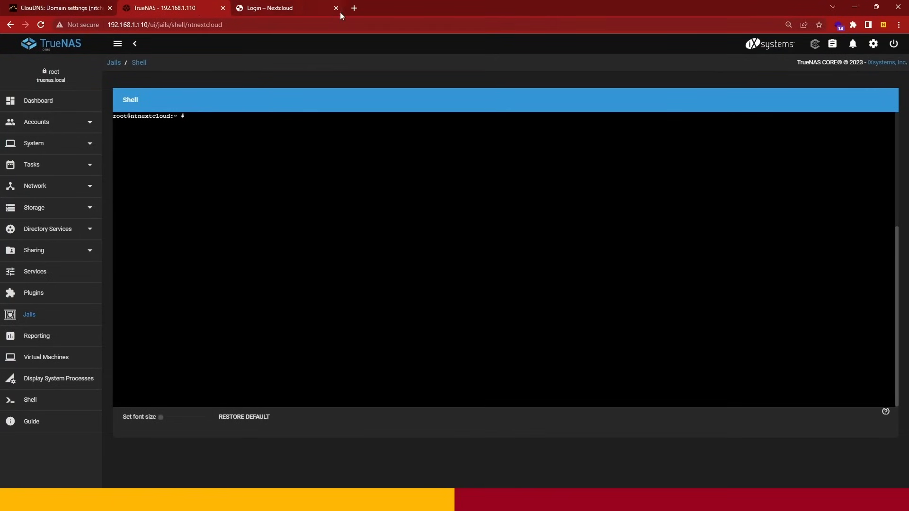
left_click(357, 12)
type("192.168.")
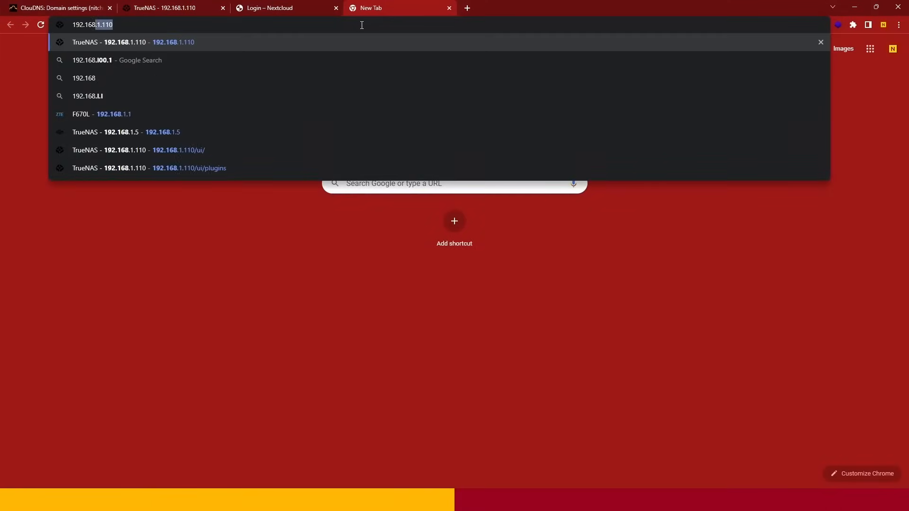
type("1.1")
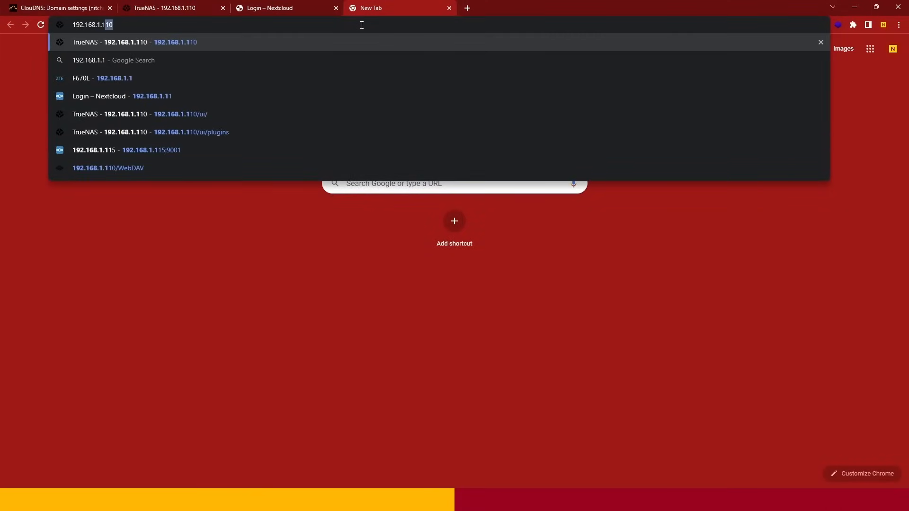
key("Delete")
key("Return")
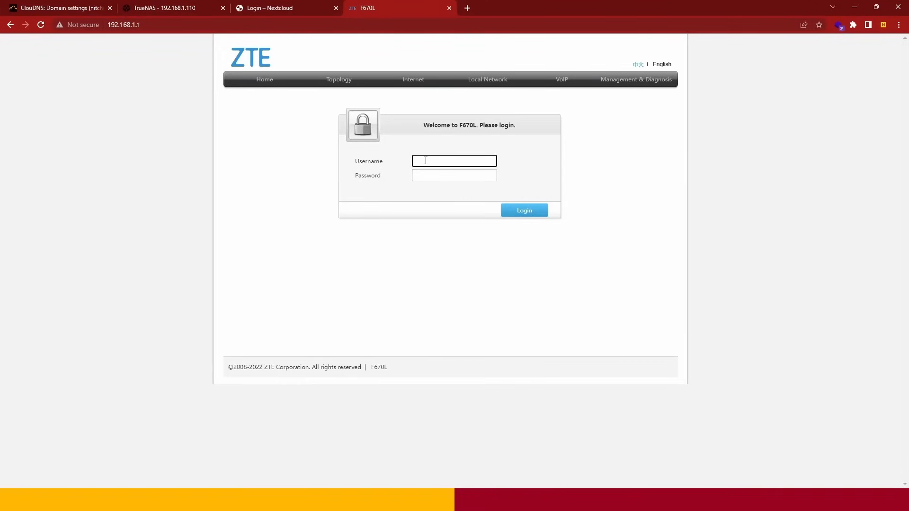
- Log in to the ZTE F670L router with the account's username and password
type("admin")
key("Tab")
key("Return")
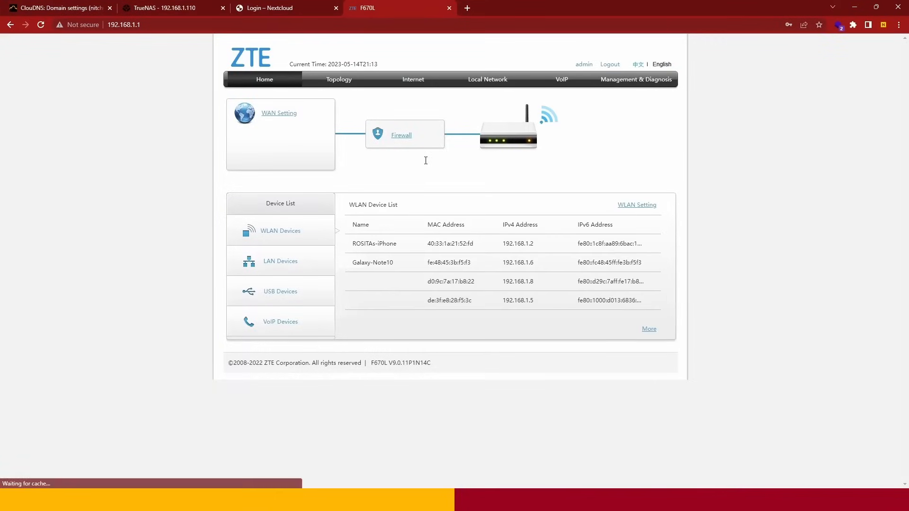
- Open the port forwarding page in the router's internet security settings
left_click(419, 84)
left_click(248, 137)
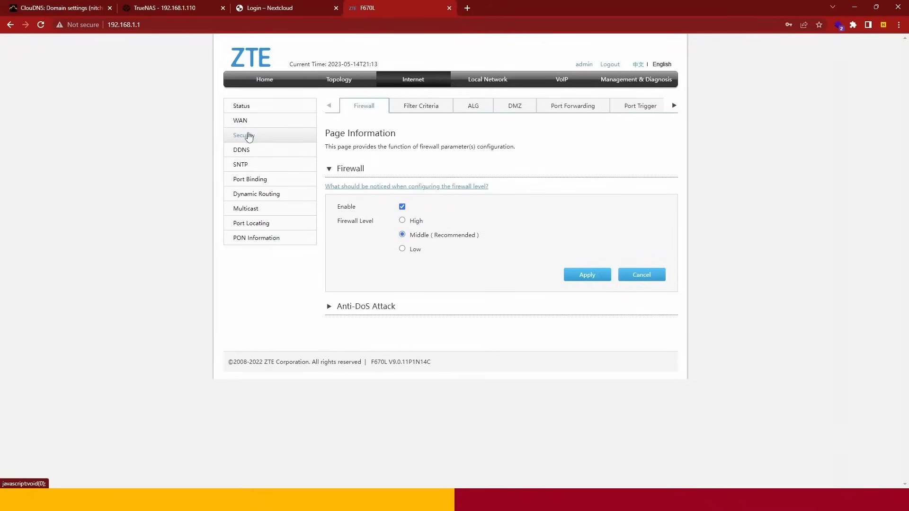
left_click(561, 115)
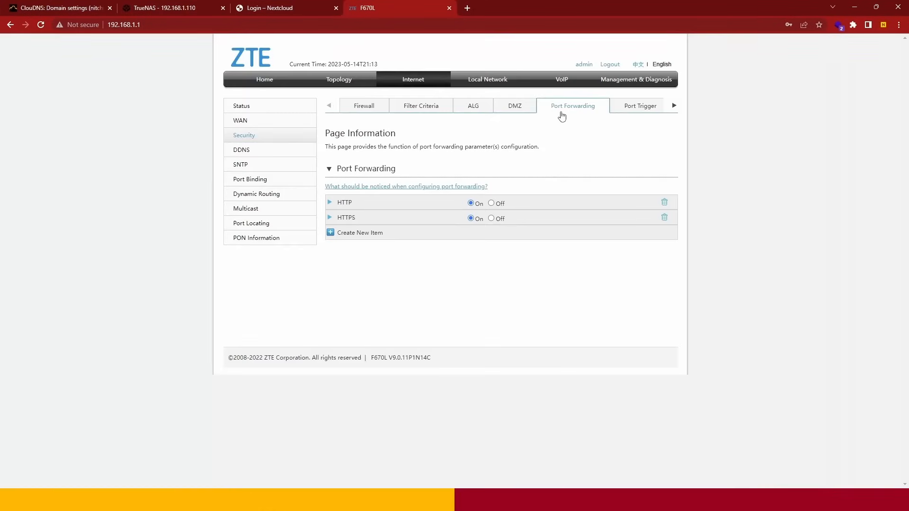
- Expand the HTTP and HTTPS port forwarding rules and examine their LAN host, WAN ports and LAN host ports
left_click(330, 203)
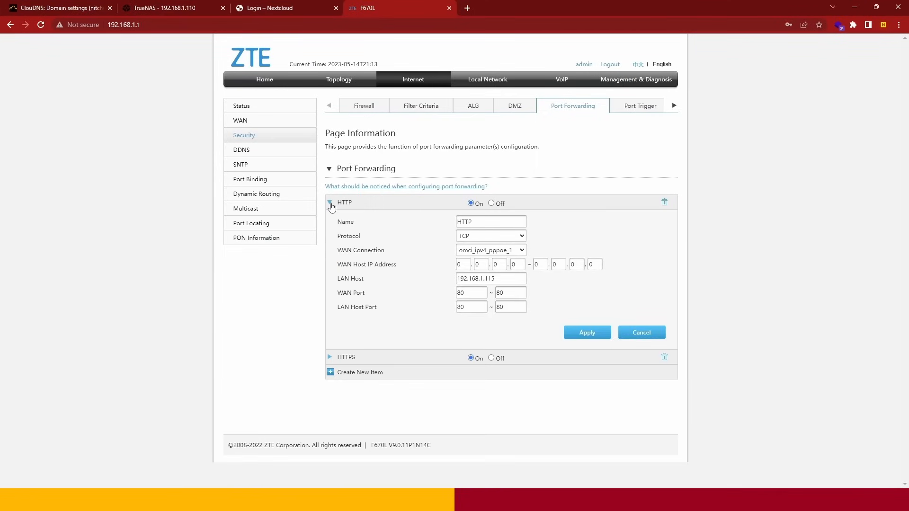
left_click(502, 282)
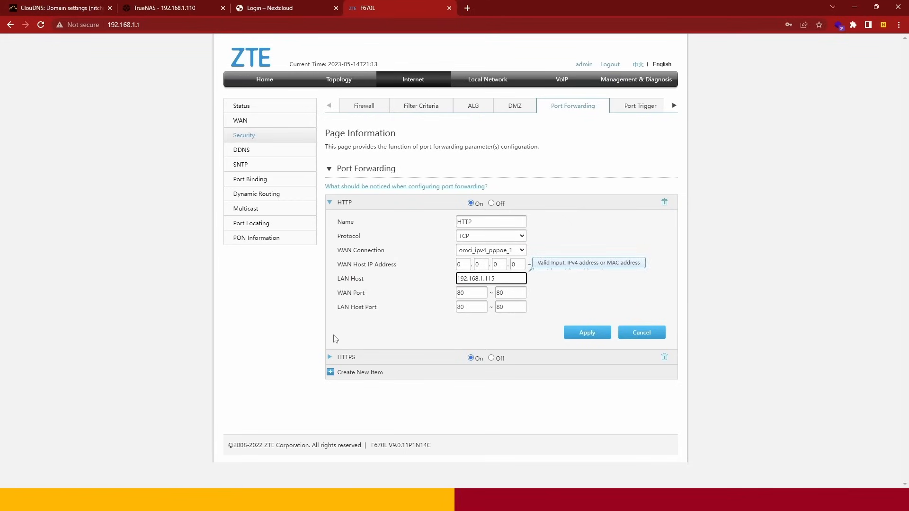
left_click(470, 293)
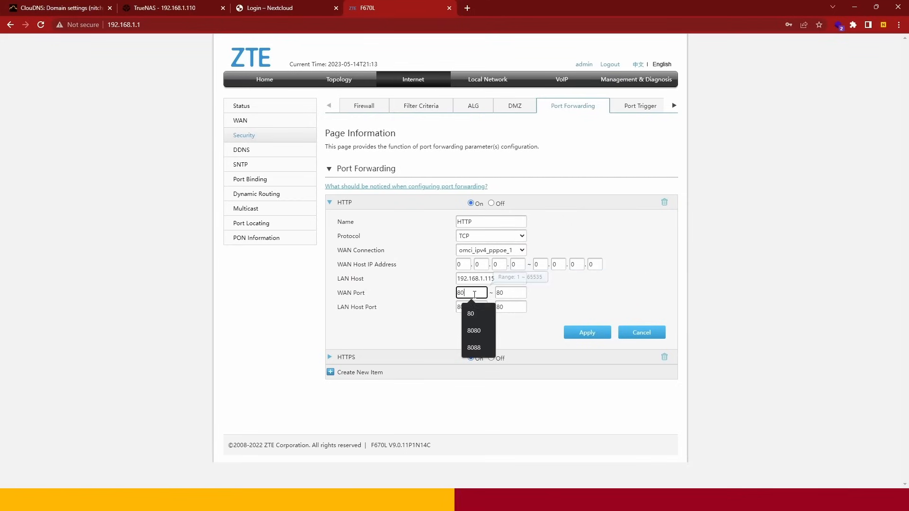
left_click(331, 357)
scroll(395, 350, "down", 2)
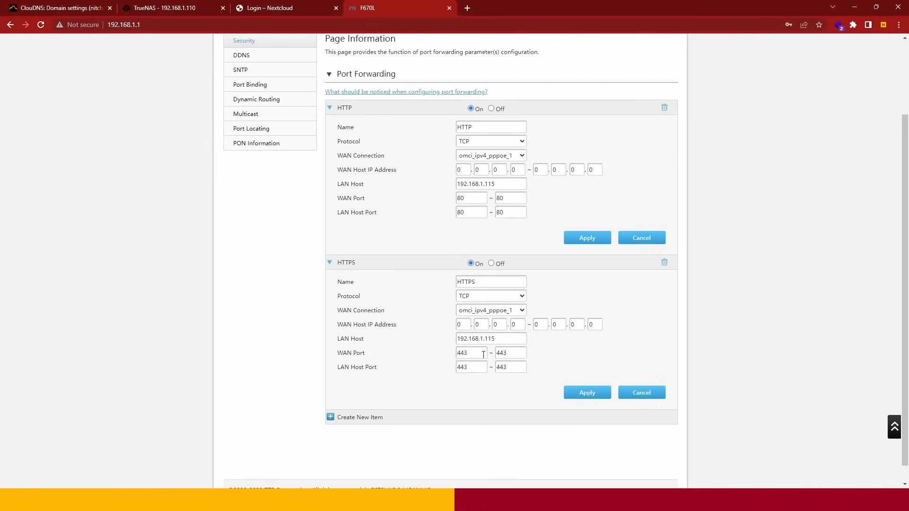
- Apply the HTTP and HTTPS port forwarding rules for 192.168.1.115 and collapse both entries
left_click(508, 339)
left_click(473, 352)
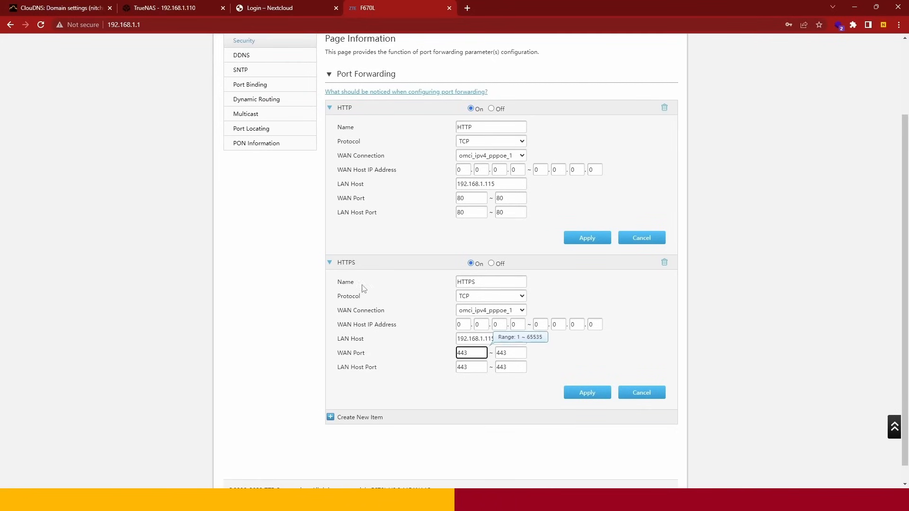
left_click(583, 240)
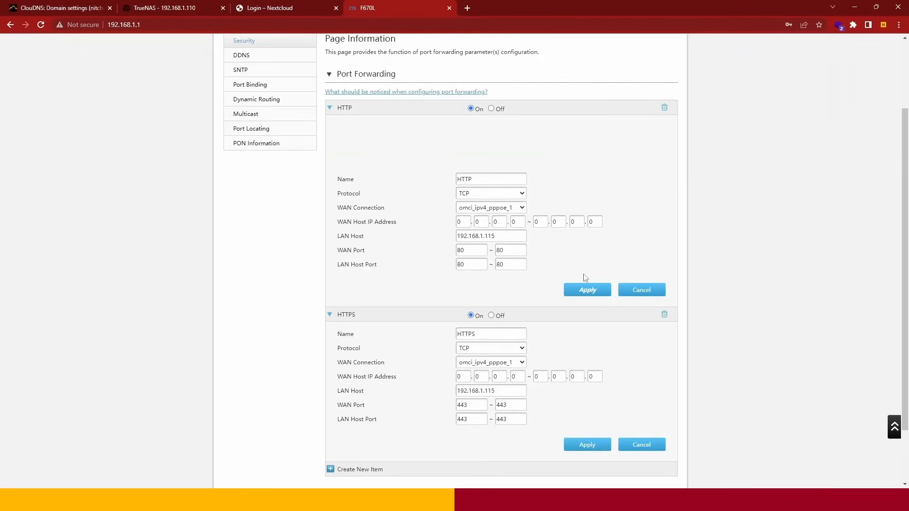
left_click(569, 445)
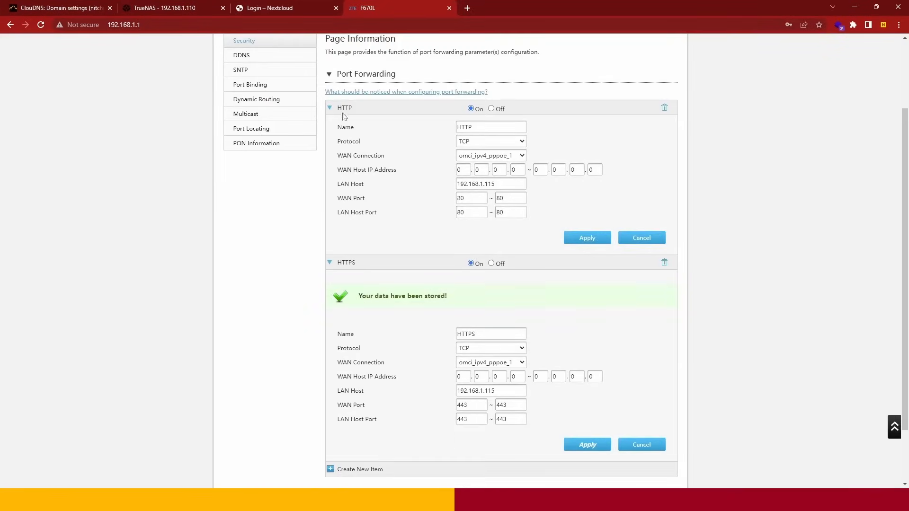
left_click(329, 109)
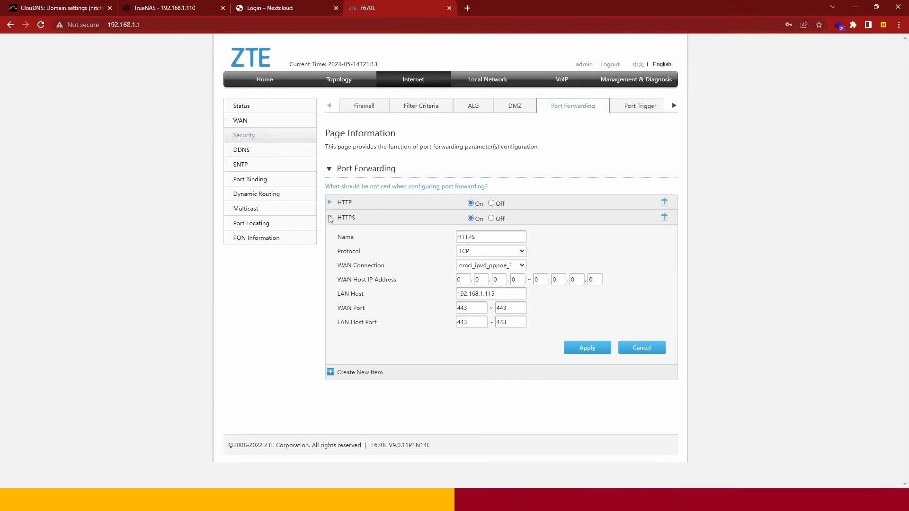
left_click(329, 218)
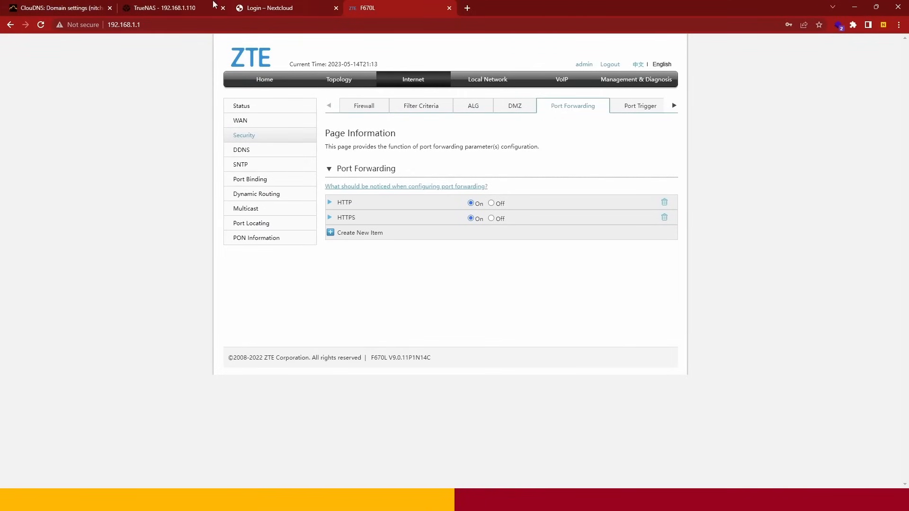
- Switch to TrueNAS and run the CLOUDNS cron job immediately
left_click(93, 6)
left_click(162, 8)
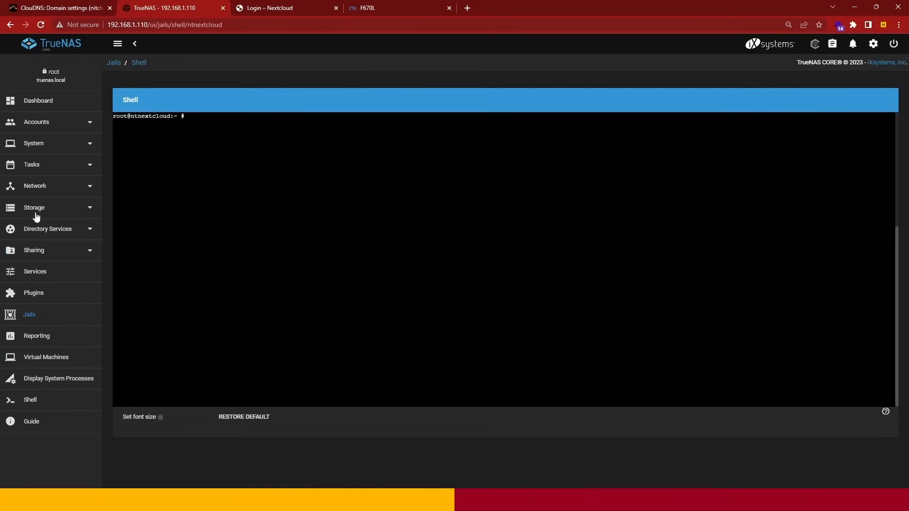
left_click(42, 167)
left_click(39, 189)
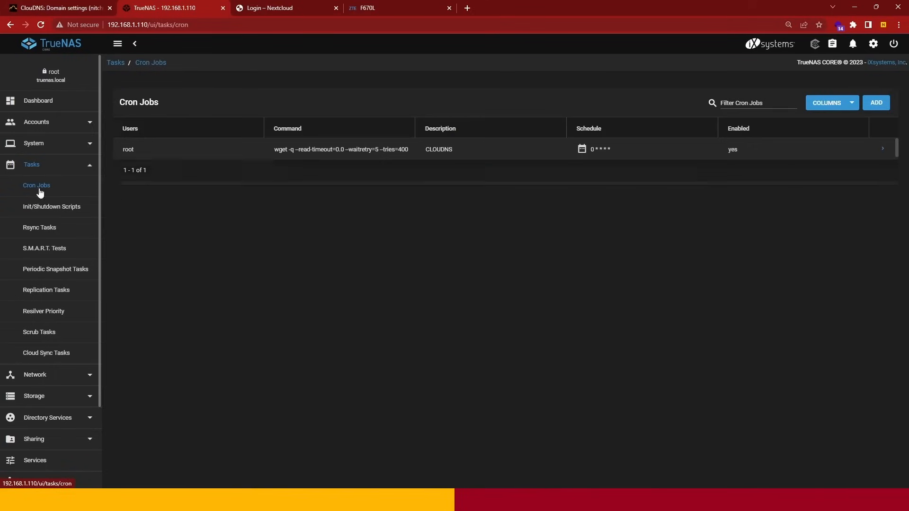
left_click(885, 152)
left_click(153, 263)
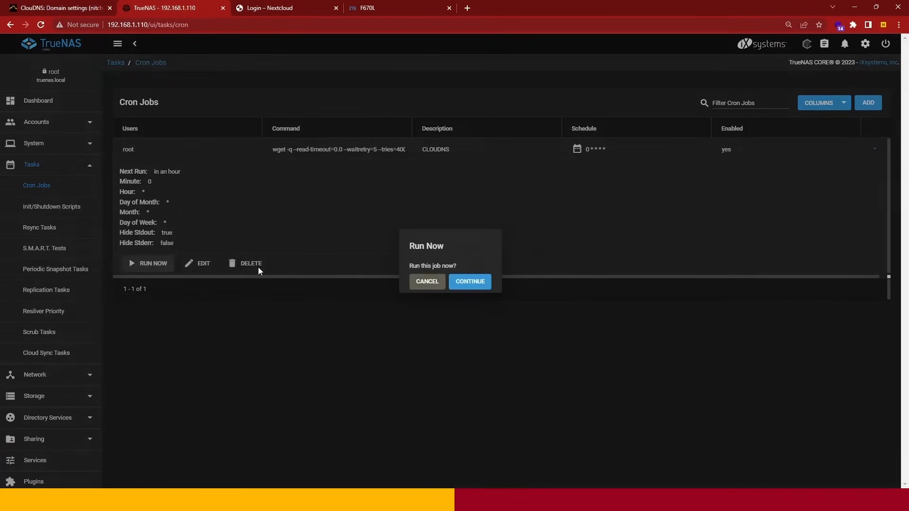
left_click(480, 283)
left_click(526, 283)
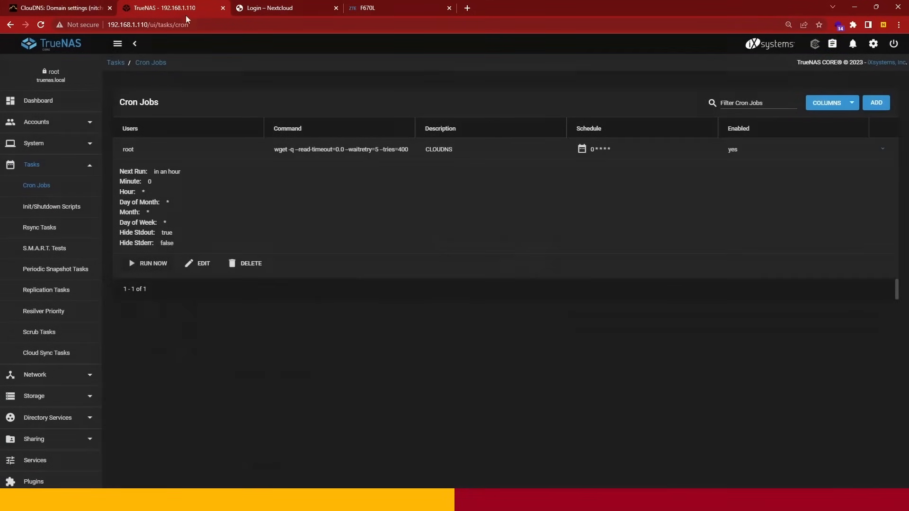
- Reload the ClouDNS records page and check the IP address that the domain's A record points to
left_click(92, 6)
key("F5")
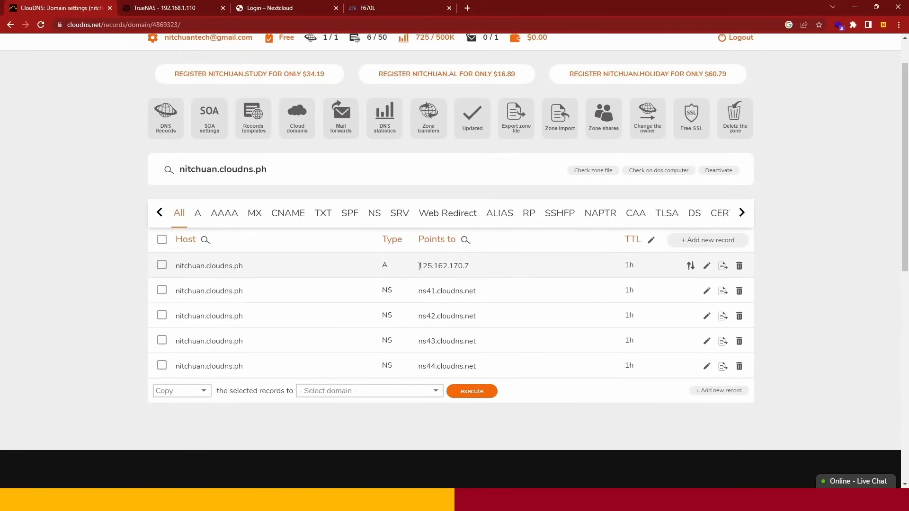
left_click_drag(419, 266, 471, 266)
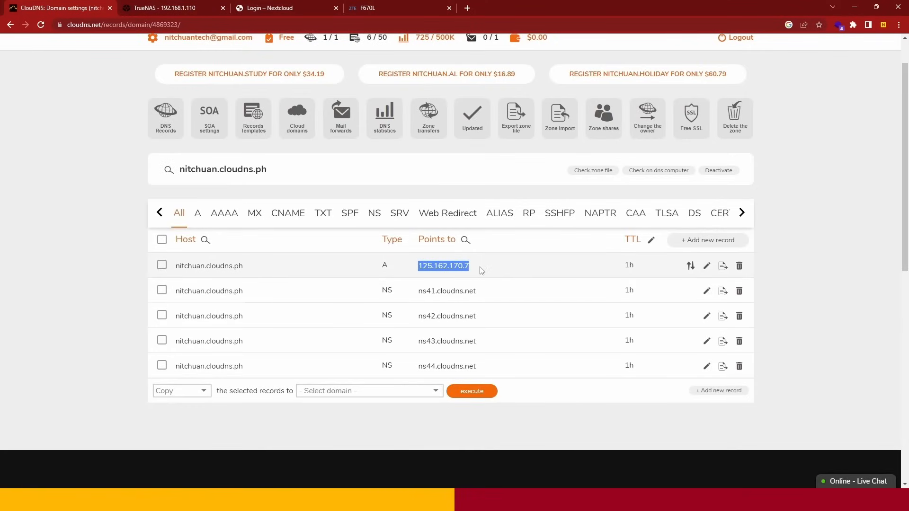
left_click(482, 270)
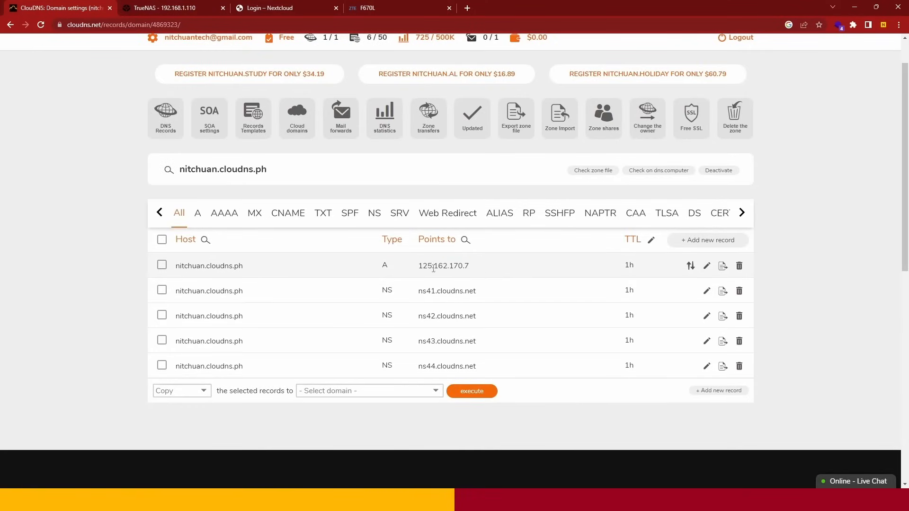
- Copy the A record's host name, open nitchuan.cloudns.ph in a new browser tab, and read the page's message
left_click_drag(177, 264, 243, 266)
right_click(243, 267)
left_click(247, 274)
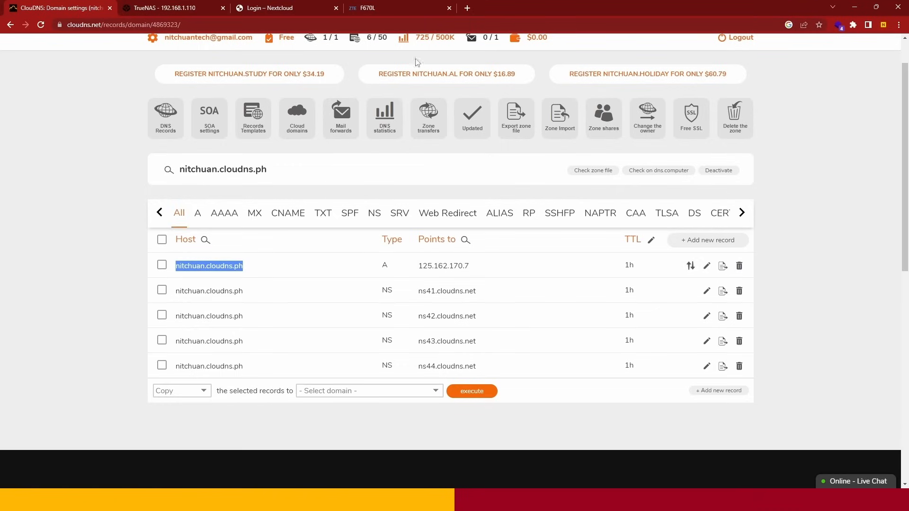
left_click(468, 8)
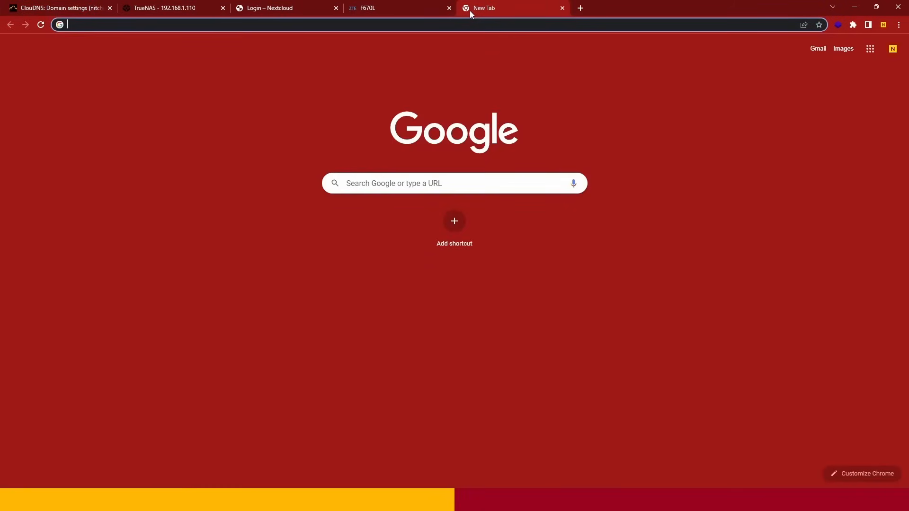
key("ctrl+v")
key("Return")
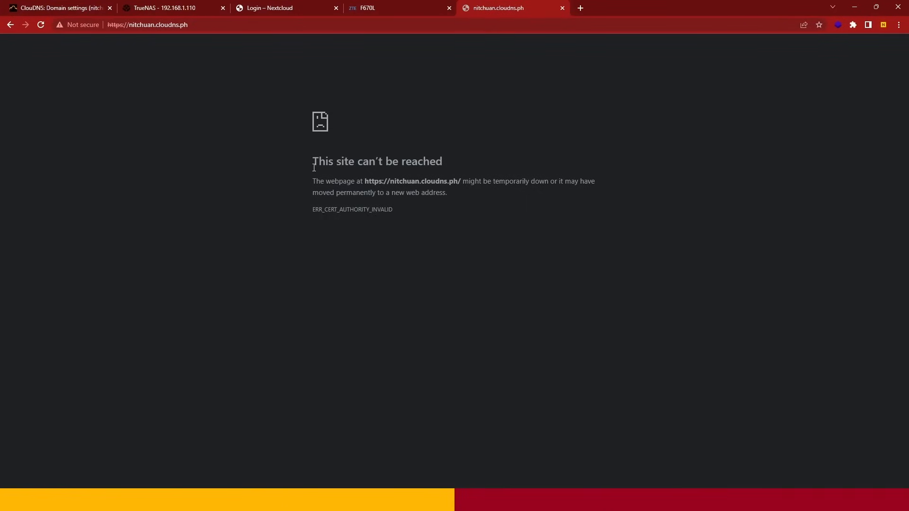
left_click_drag(313, 167, 442, 168)
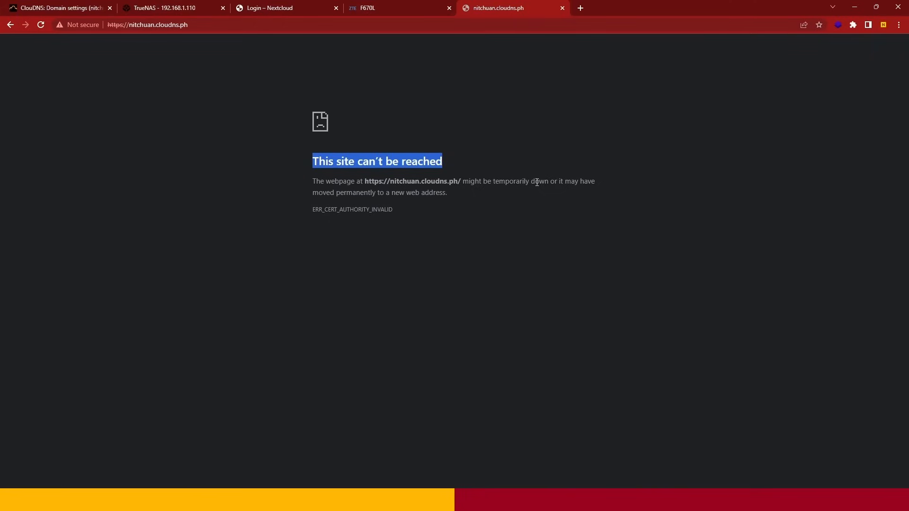
left_click_drag(463, 182, 452, 197)
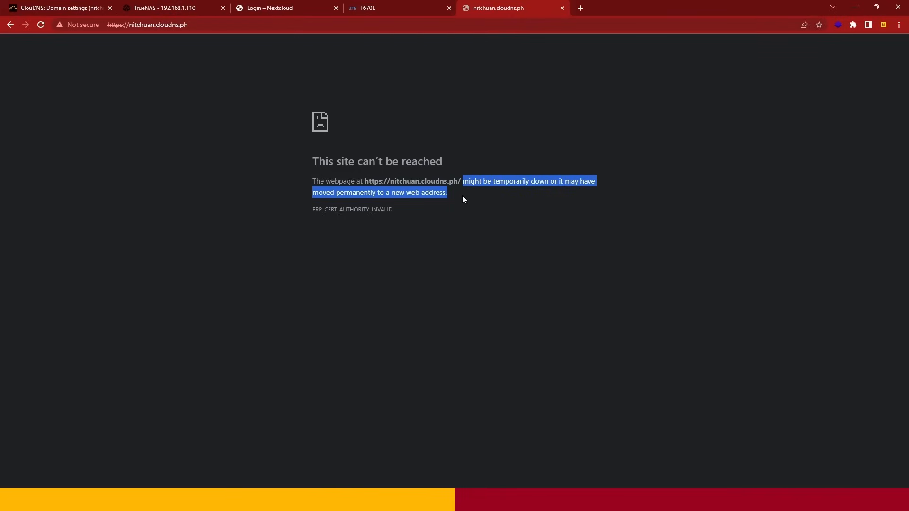
- Return to TrueNAS and open a cleared shell for the ntnextcloud jail
key("ctrl+2")
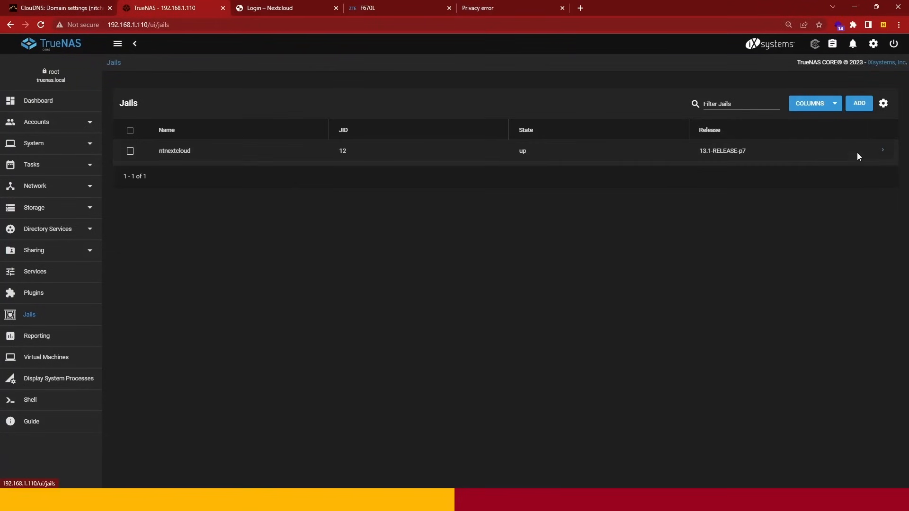
left_click(883, 151)
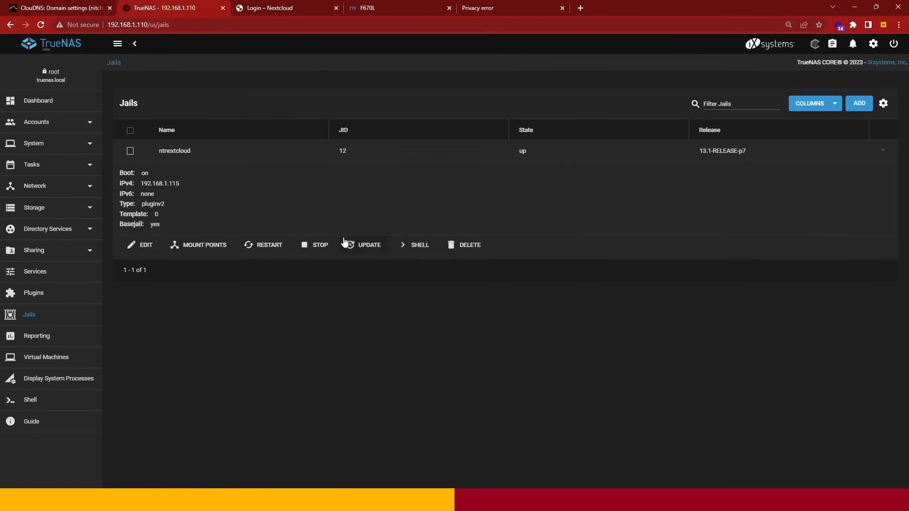
left_click(410, 247)
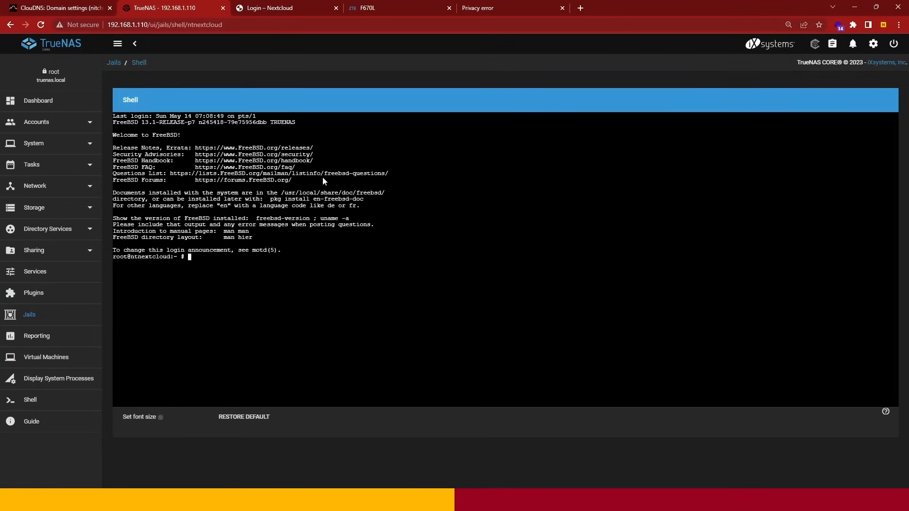
key("ctrl+l")
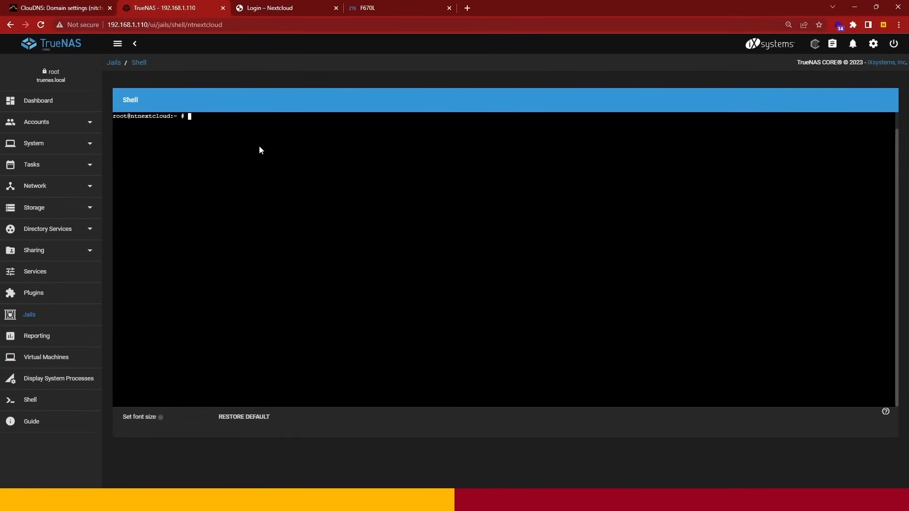
- Download the ports tree snapshot in the jail with "portsnap fetch" and clear the terminal
type("portsnap fetch")
key("Return")
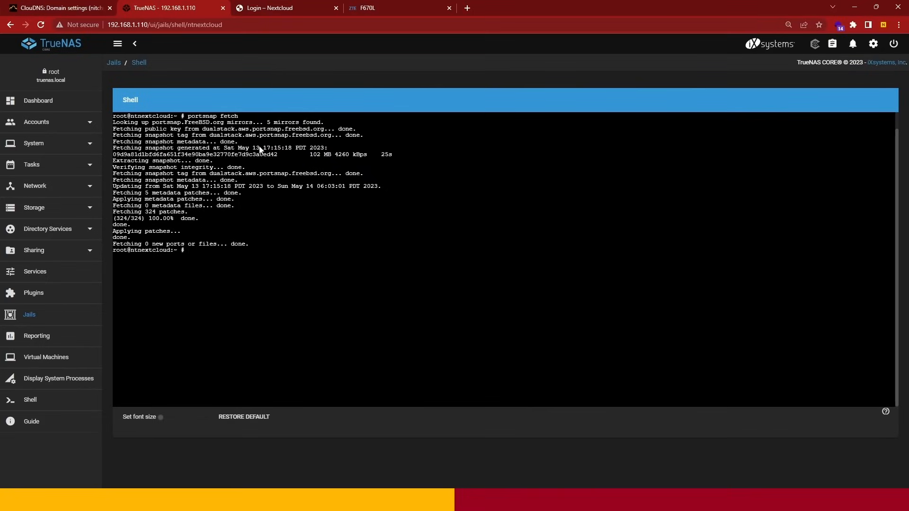
type("clear")
key("Return")
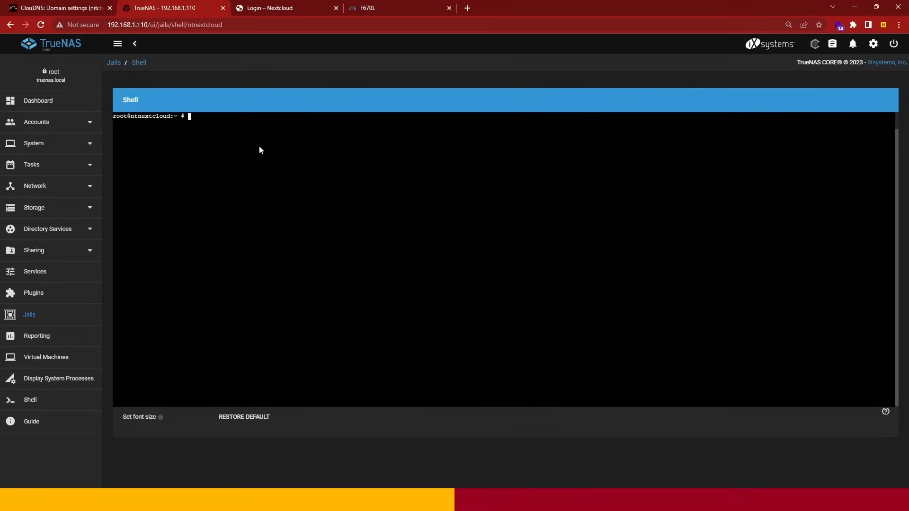
- Unpack the ports tree with "portsnap extract" and clear the terminal
type("portsnap extract")
key("Return")
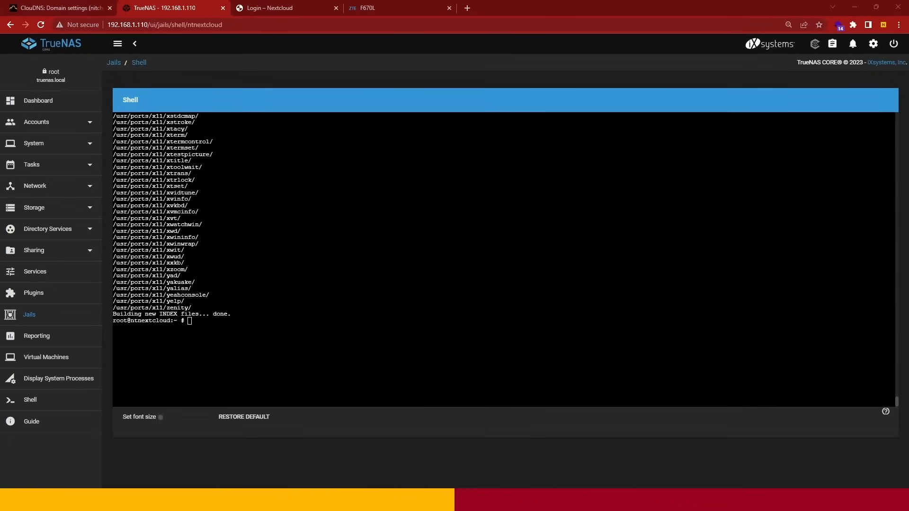
type("cleea")
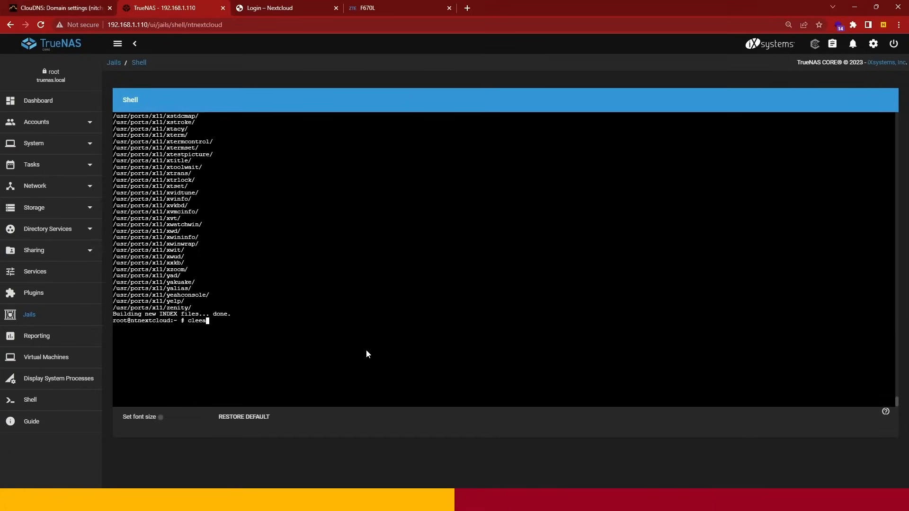
key("BackSpace")
type("ar")
key("Return")
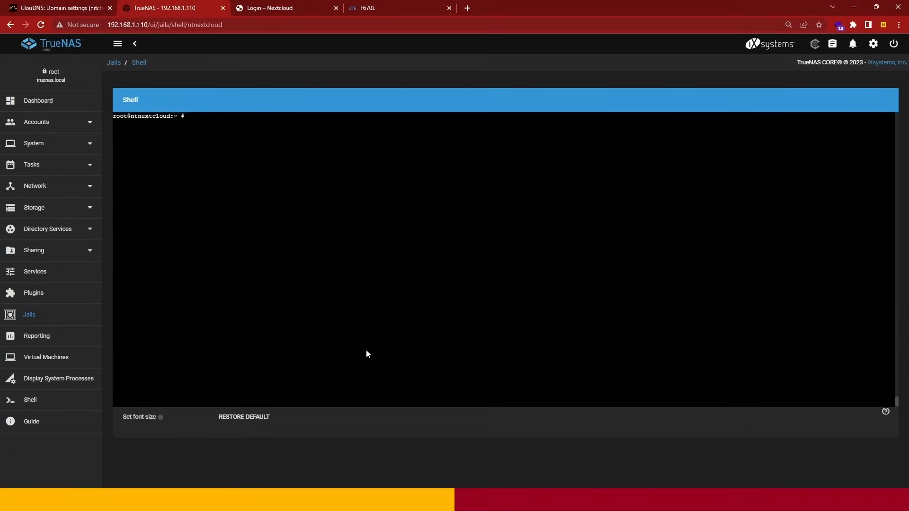
- Change to /usr/ports/security/py-certbot-nginx and install the port with "make install clean"
type("cd /usr/ports/security/py-certbot-")
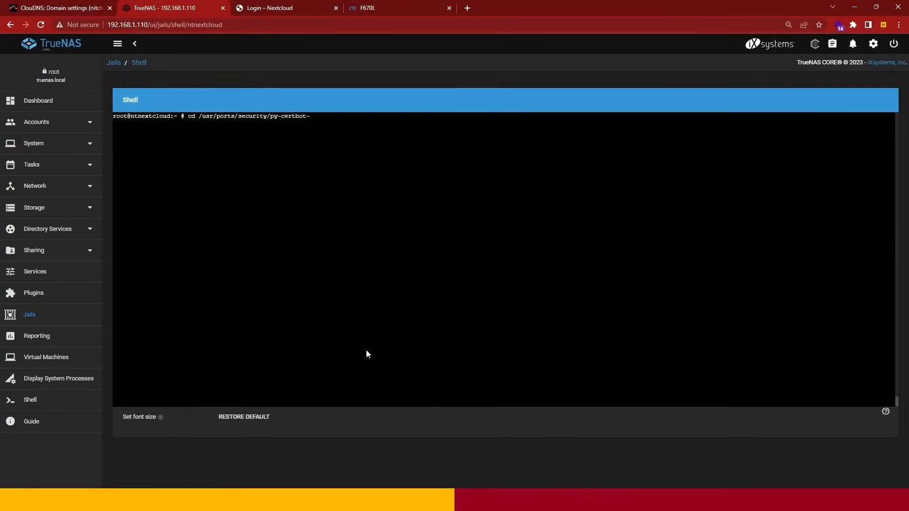
type("nginx")
key("Return")
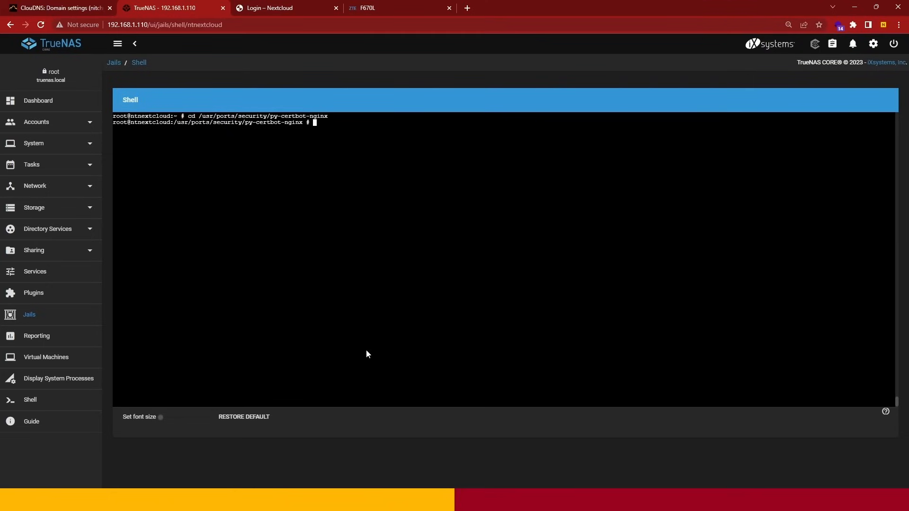
type("make install clean")
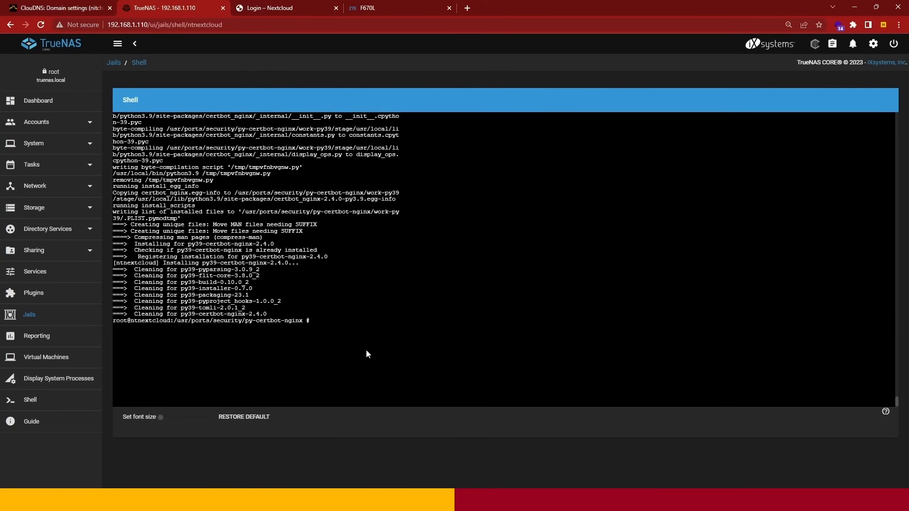
- Request an nginx SSL certificate by running "certbot --nginx -d nitchuan.cloudns.ph"
type("certbot --nginx - d")
key("BackSpace")
key("BackSpace")
key("BackSpace")
type("d nitchuan")
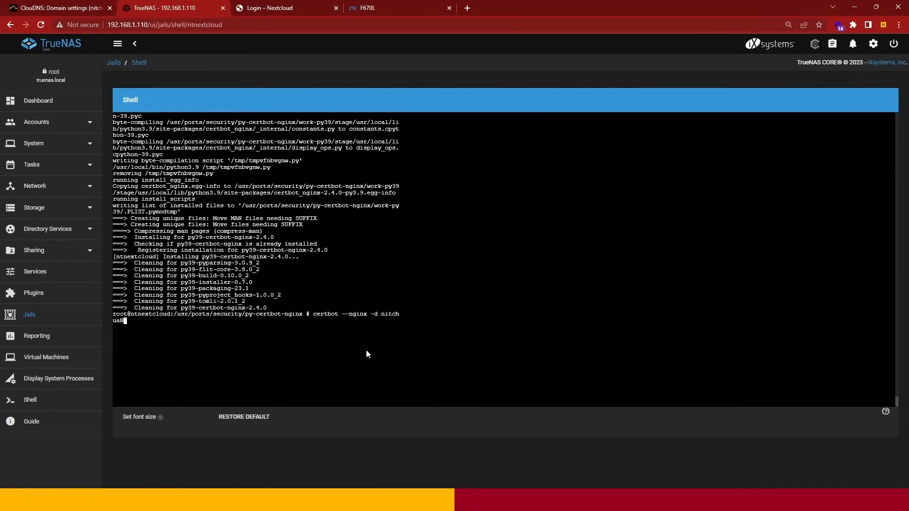
key("BackSpace")
key("BackSpace")
key("BackSpace")
key("BackSpace")
key("BackSpace")
type("chuan")
type(".clou")
type("dns")
type(".")
type("c")
key("BackSpace")
type("ph")
key("Return")
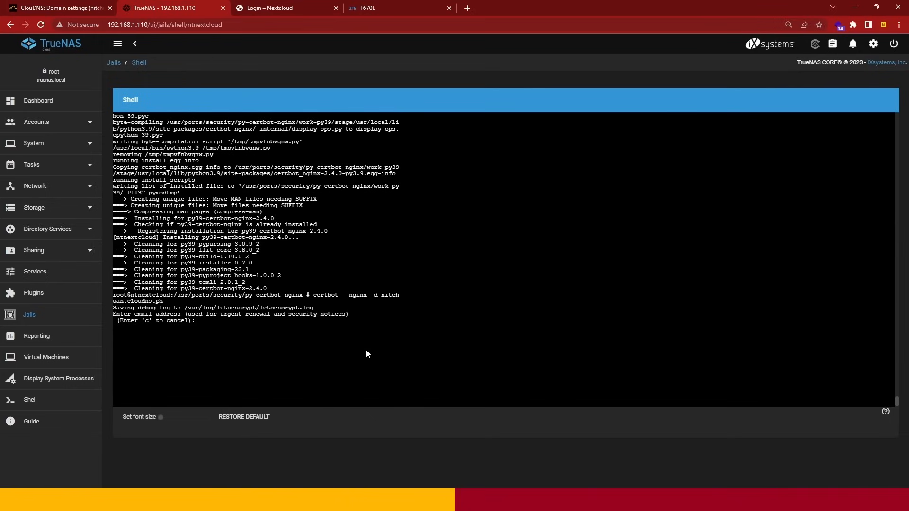
- Enter the contact e-mail for Certbot, accept the terms of service, decline sharing the e-mail with the EFF, and clear the terminal
key("Return")
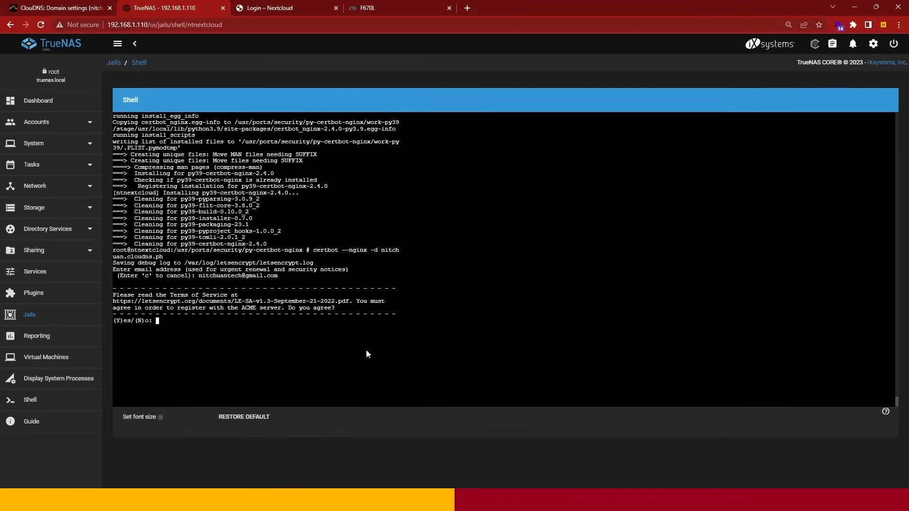
type("y")
key("Return")
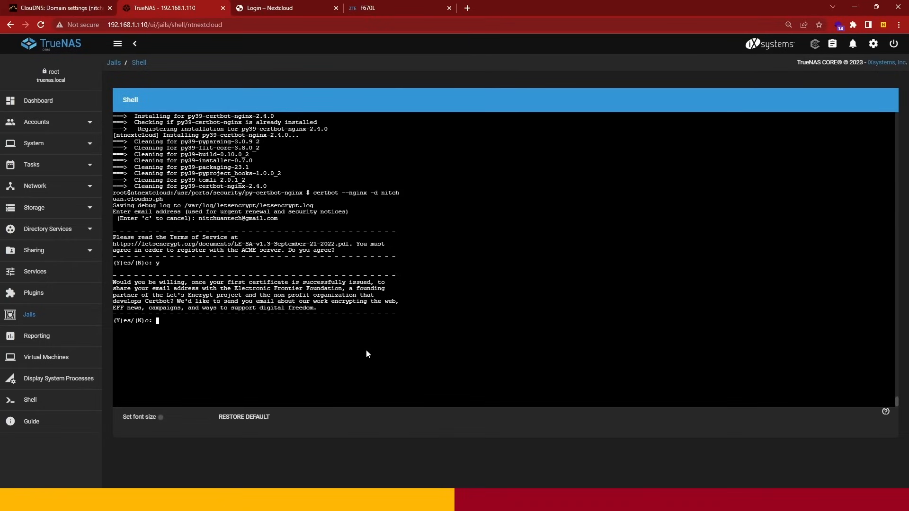
type("n")
key("Return")
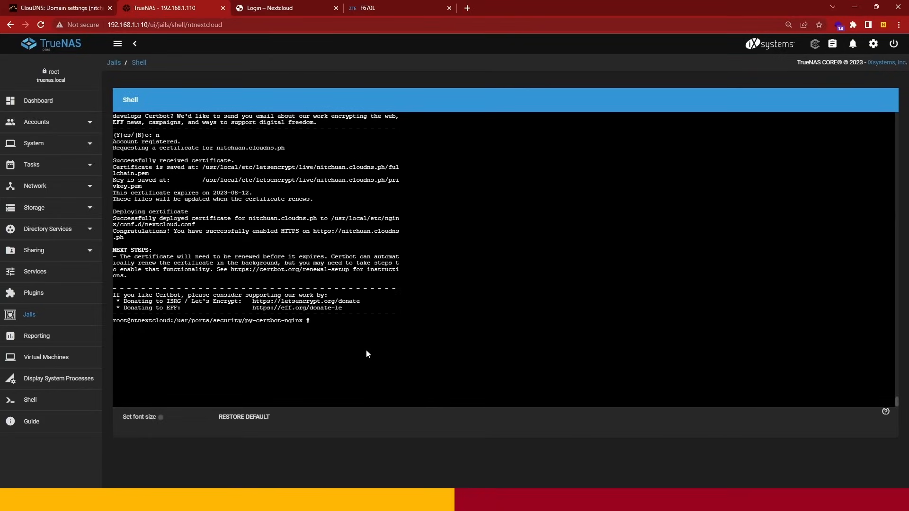
type("clear")
key("Return")
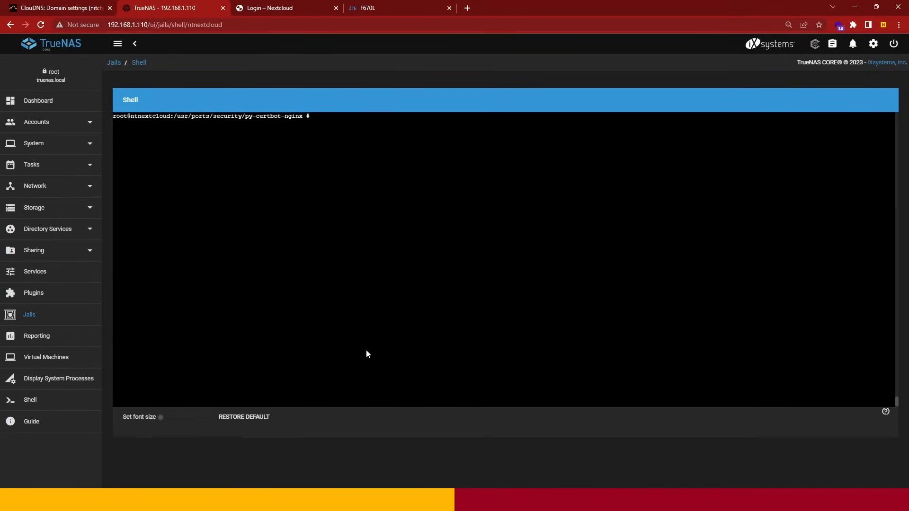
- Return to the home directory, clear the terminal, and open /usr/local/etc/nginx/nginx.conf in the ee editor
type("cd")
key("Return")
type("clear")
key("Return")
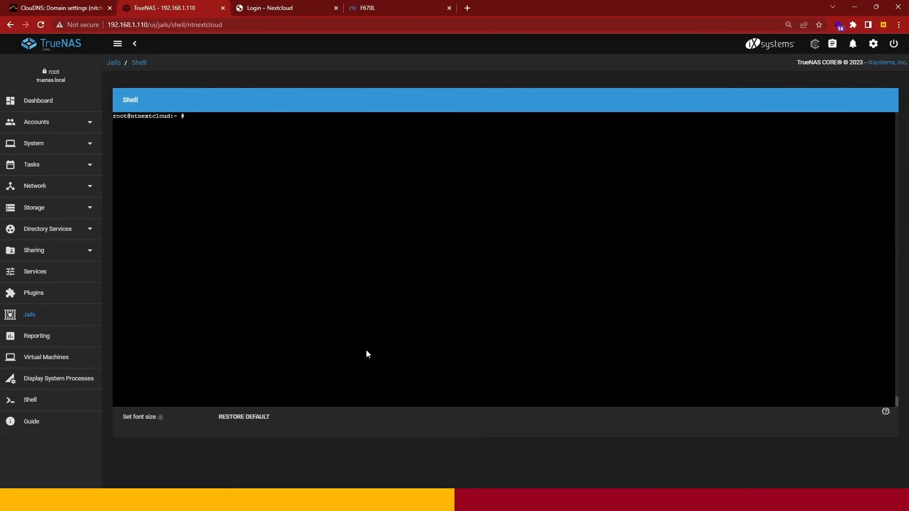
type("ee")
type("/usr/local/etc/nginx/nginx.conf")
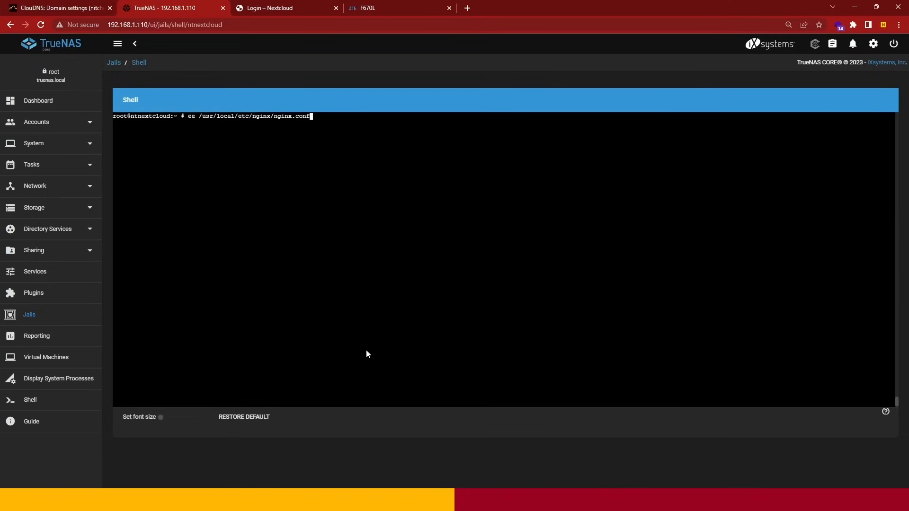
key("Return")
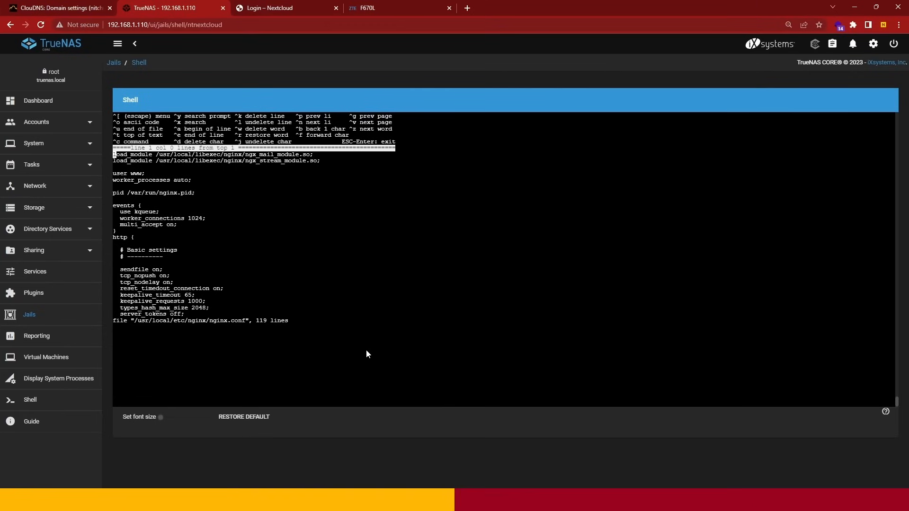
- In the SSL section, replace the truenas folder in the ssl_certificate path with nitchuan.cloudns.ph
key("Down")
key("Down")
key("Down")
key("Down")
key("Down")
key("Down")
key("Down")
key("Down")
key("Down")
key("Down")
key("Down")
key("Down")
key("Down")
key("Down")
key("Down")
key("Down")
key("Down")
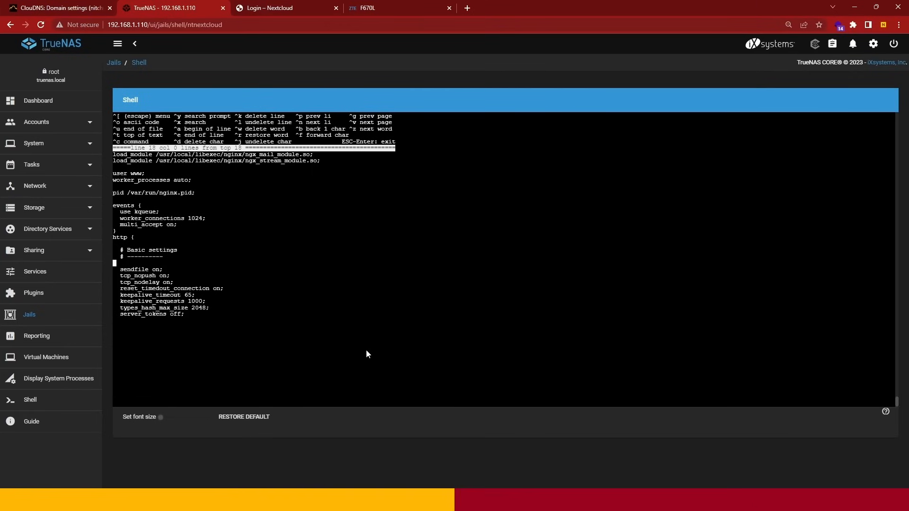
key("Down")
key("Down")
key("Down")
key("Down")
key("Down")
key("Down")
key("Down")
key("Down")
key("Down")
key("Down")
key("Down")
key("Down")
key("Down")
key("Down")
key("Down")
key("Down")
key("Down")
key("Down")
key("Down")
key("Down")
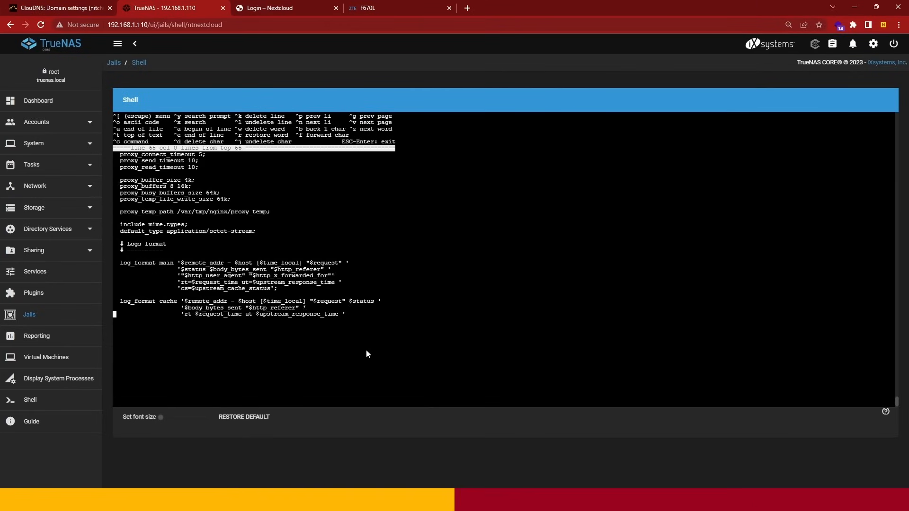
key("Down")
key("Down")
key("Down")
key("Down")
key("Down")
key("Down")
key("Down")
key("Down")
key("Down")
key("Down")
key("Down")
key("Down")
key("Down")
key("Down")
key("Down")
key("Down")
key("Down")
key("Down")
key("Down")
key("Down")
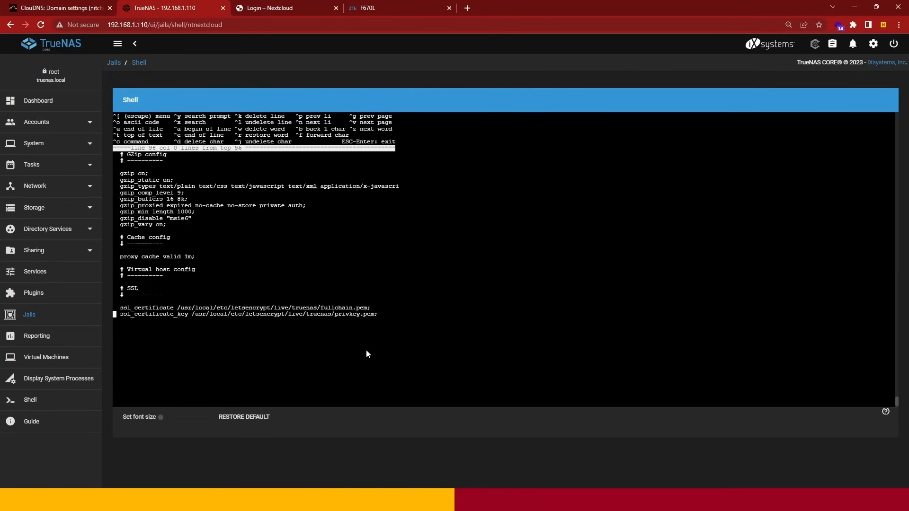
key("Down")
key("Down")
key("Down")
key("Down")
key("Down")
key("Down")
key("Down")
key("Down")
key("Down")
key("Down")
key("Down")
key("Down")
key("Up")
key("Up")
key("Up")
key("Up")
key("Up")
key("Up")
key("Up")
key("Up")
key("Up")
key("Up")
key("Up")
key("Up")
key("Up")
key("Up")
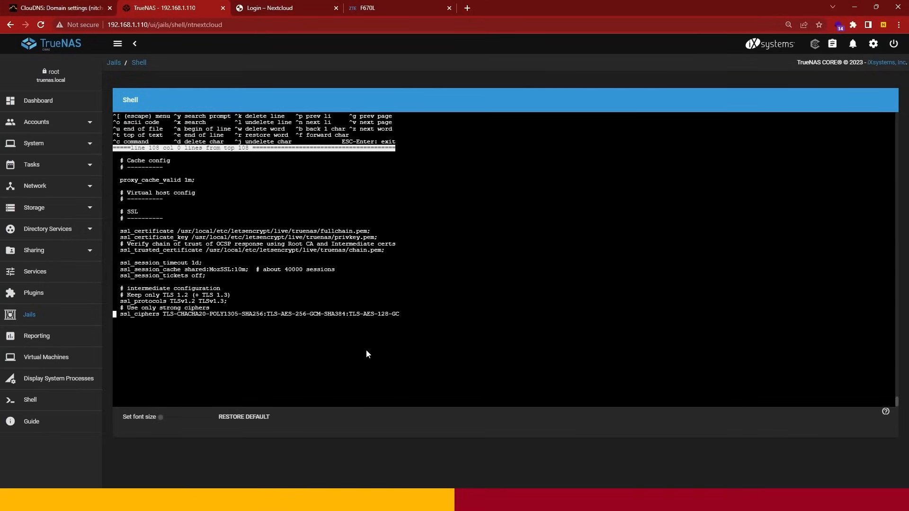
key("Down")
key("Right")
key("Right")
key("Right")
key("Right")
key("Right")
key("Right")
key("Right")
key("Right")
key("Right")
key("Right")
key("Right")
key("Right")
key("Right")
key("Right")
key("Right")
key("Right")
key("Right")
key("Right")
key("Right")
key("Right")
key("Right")
key("Right")
key("Right")
key("Right")
key("Right")
key("Right")
key("Right")
key("Right")
key("Right")
key("Right")
key("Right")
key("Right")
key("Right")
key("Right")
key("Right")
key("Right")
key("Right")
key("Right")
key("Right")
key("Right")
key("Delete")
key("BackSpace")
key("BackSpace")
key("BackSpace")
key("BackSpace")
key("BackSpace")
key("BackSpace")
type("nitchuan.cloudns.ph")
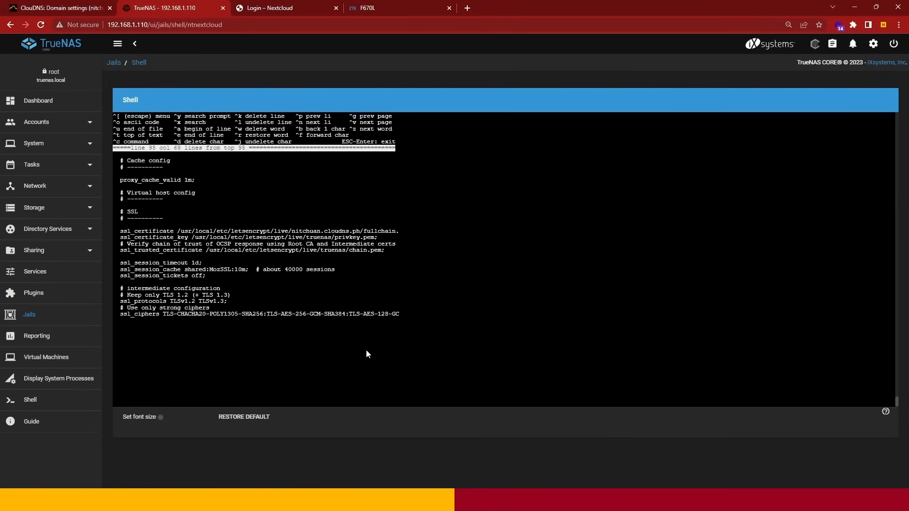
- Replace the truenas folder in the ssl_certificate_key path with nitchuan.cloudns.ph
key("Right")
key("Right")
key("Right")
key("Right")
key("Right")
key("Right")
key("Right")
key("Right")
key("Right")
key("Right")
key("Right")
key("Right")
key("Right")
key("Right")
key("Right")
key("Right")
key("Right")
key("Right")
key("Right")
key("Right")
key("Right")
key("Right")
key("Right")
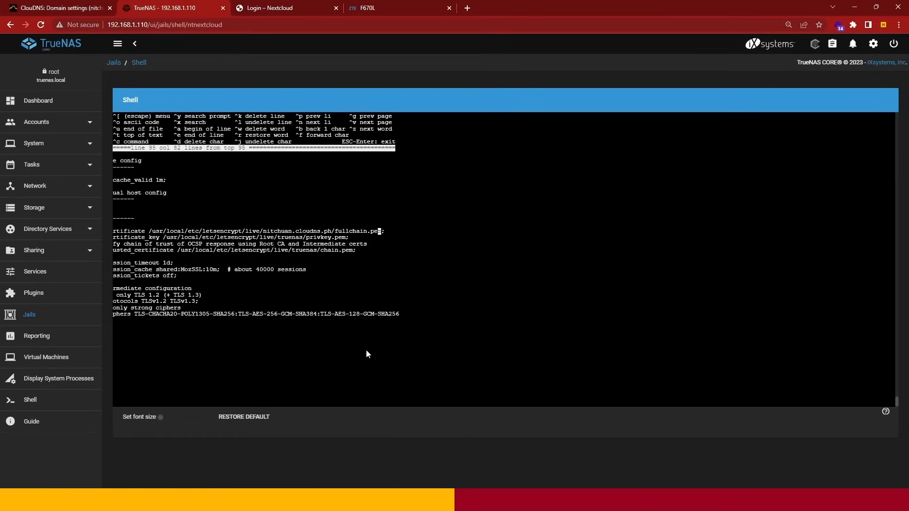
key("Right")
key("Right")
key("Right")
key("Right")
key("Right")
key("Right")
key("Right")
key("Right")
key("Right")
key("Right")
key("Right")
key("Right")
key("Right")
key("Right")
key("Right")
key("Right")
key("Right")
key("Right")
key("Right")
key("Right")
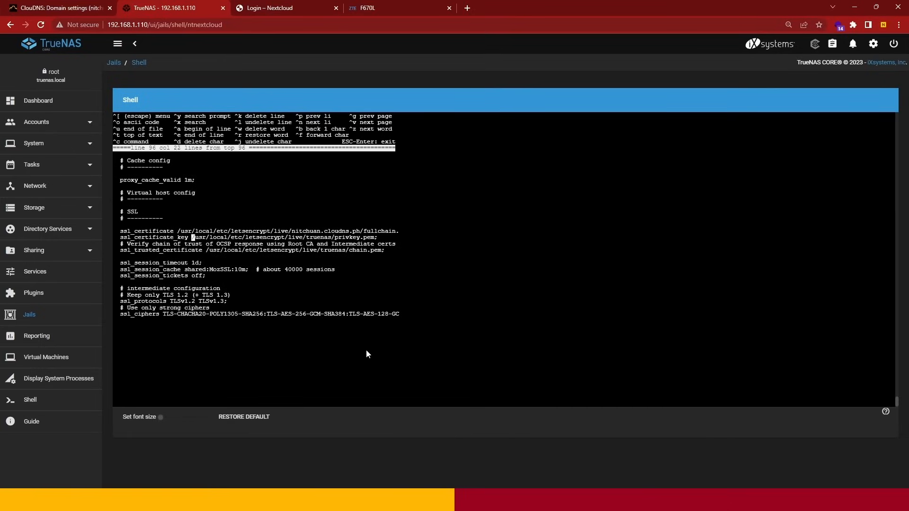
key("Right")
key("Right")
key("Right")
key("Right")
key("Right")
key("Right")
key("Right")
key("Right")
key("Right")
key("Right")
key("Right")
key("Right")
key("Right")
key("Right")
key("Right")
key("Right")
key("Right")
key("Right")
key("Right")
key("Right")
key("BackSpace")
- Replace the truenas folder in the ssl_trusted_certificate path with nitchuan.cloudns.ph
key("BackSpace")
key("BackSpace")
key("BackSpace")
key("BackSpace")
key("BackSpace")
key("BackSpace")
type("nitchuan.cloudns.ph")
key("Down")
key("Down")
key("Left")
key("Left")
key("Left")
key("Left")
key("Left")
key("Left")
key("Left")
key("Left")
key("BackSpace")
key("BackSpace")
key("BackSpace")
key("BackSpace")
key("BackSpace")
key("BackSpace")
key("BackSpace")
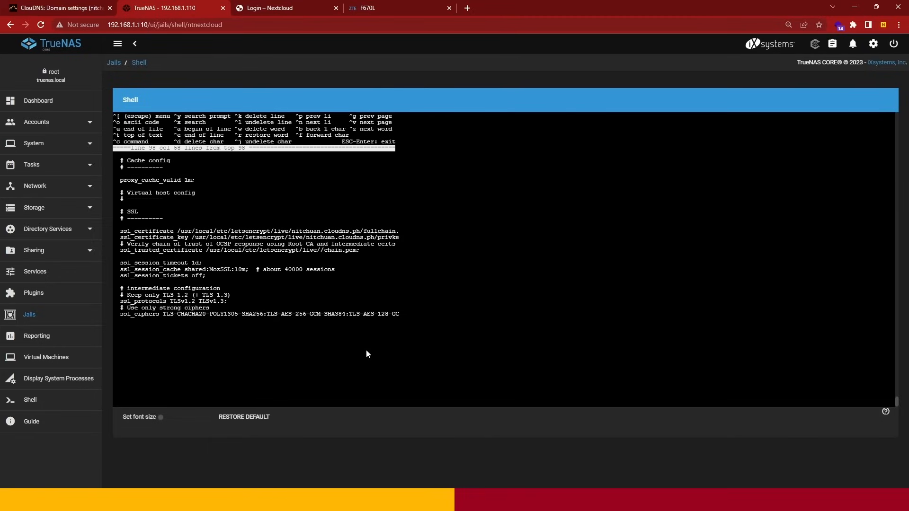
type("nitchuan.cloudns.ph")
- Leave the editor saving the changes to nginx.conf, and clear the terminal
key("Escape")
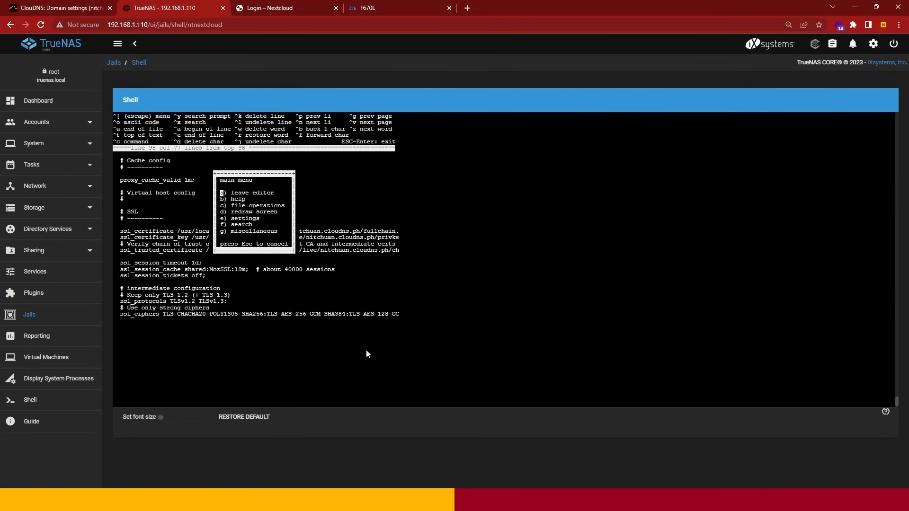
key("Return")
key("Return")
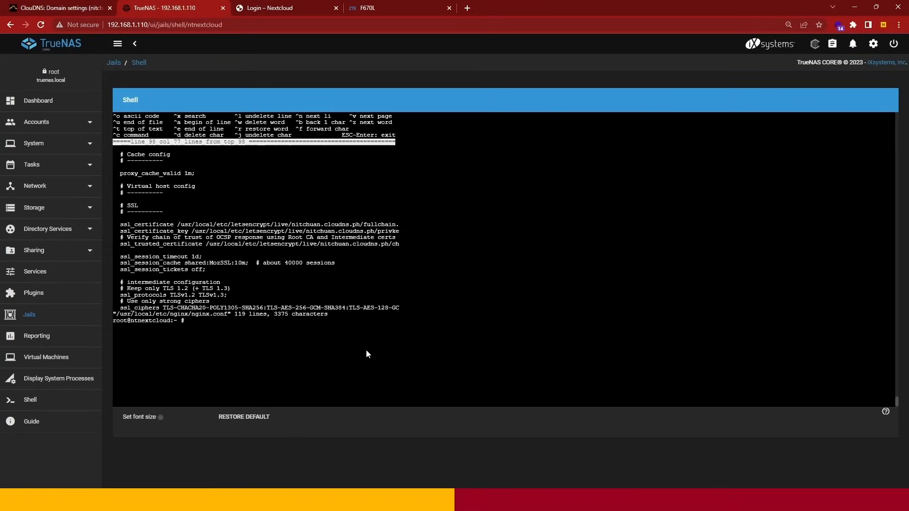
type("clear")
- Restart the web server by running "service nginx restart"
key("Return")
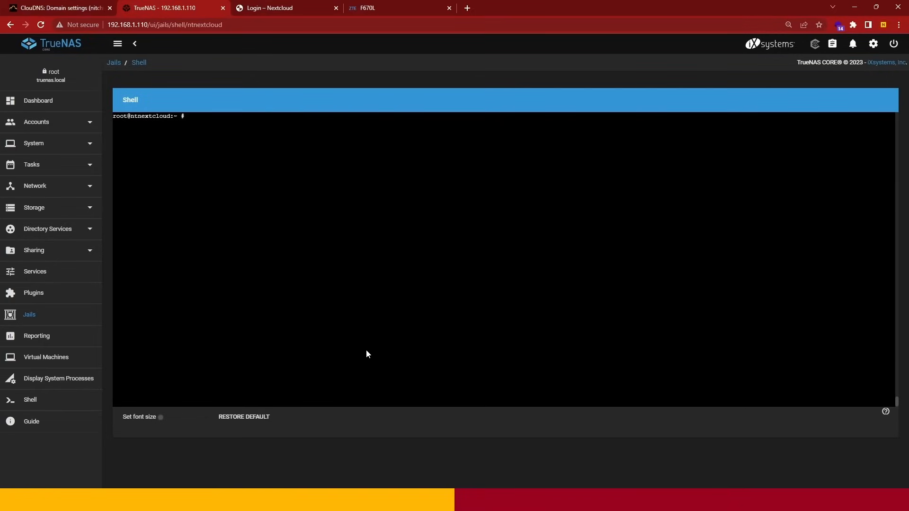
type("service nginx restart")
key("Return")
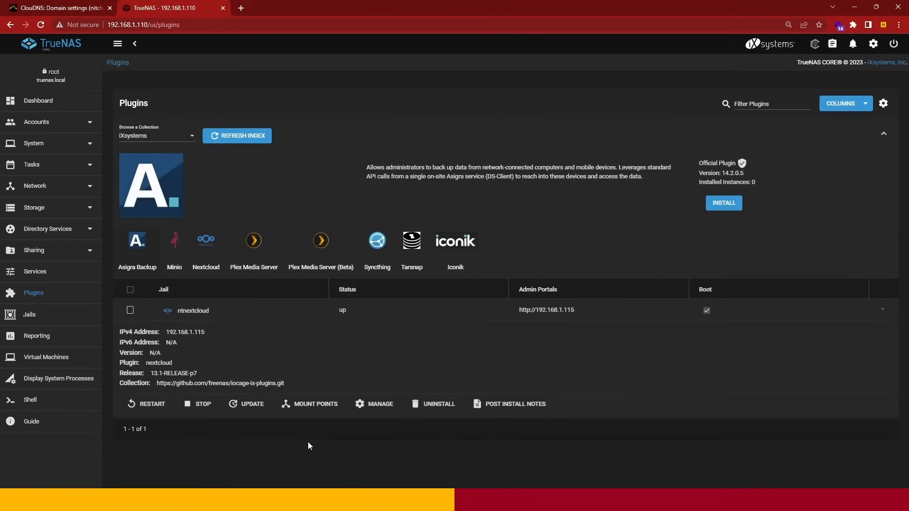
- Start a new TrueNAS cron job with the description AUTORENEWSSL
left_click(57, 173)
left_click(55, 185)
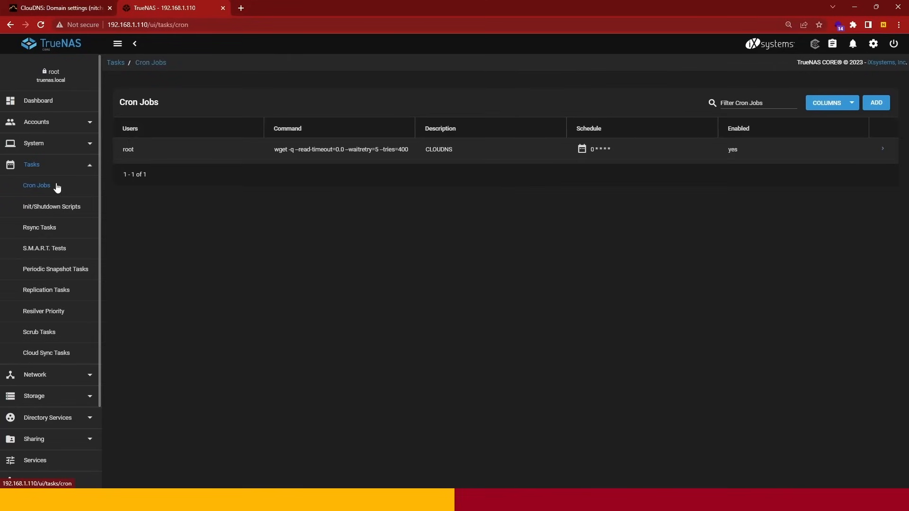
left_click(874, 104)
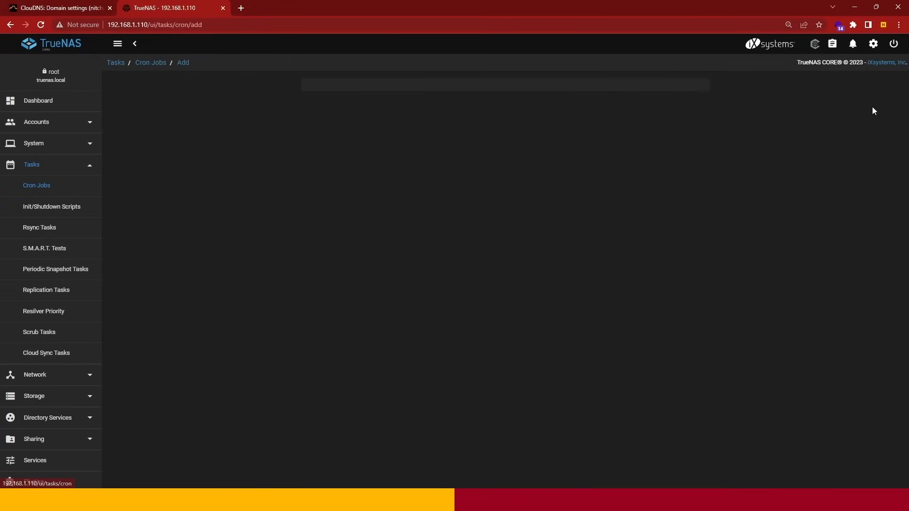
left_click(380, 110)
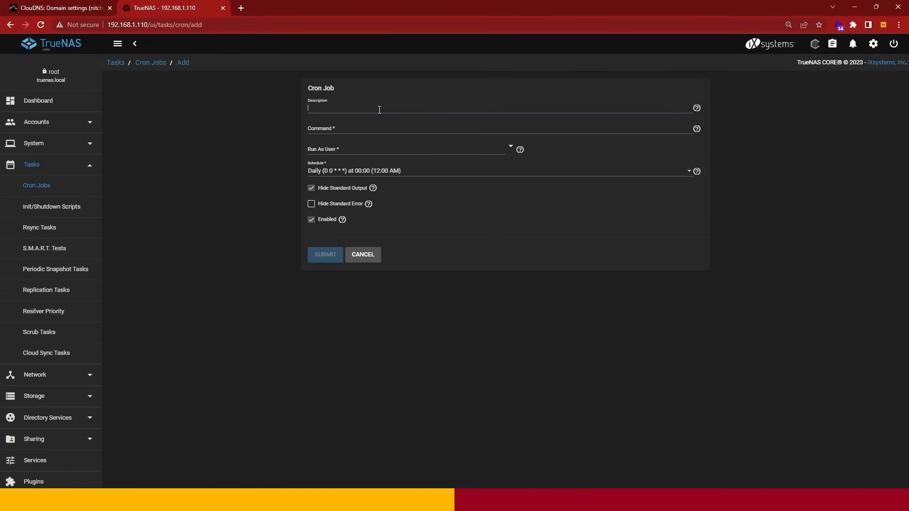
type("AUTORENEW")
- Set the cron job's command to "/usr/local/bin/certbot renew"
left_click(370, 129)
type("/")
type("usr")
type("/local")
type("/etc")
type("/")
type("ng")
key("BackSpace")
key("BackSpace")
key("BackSpace")
key("BackSpace")
key("BackSpace")
key("BackSpace")
key("BackSpace")
type("in/cer")
type("tbot renew")
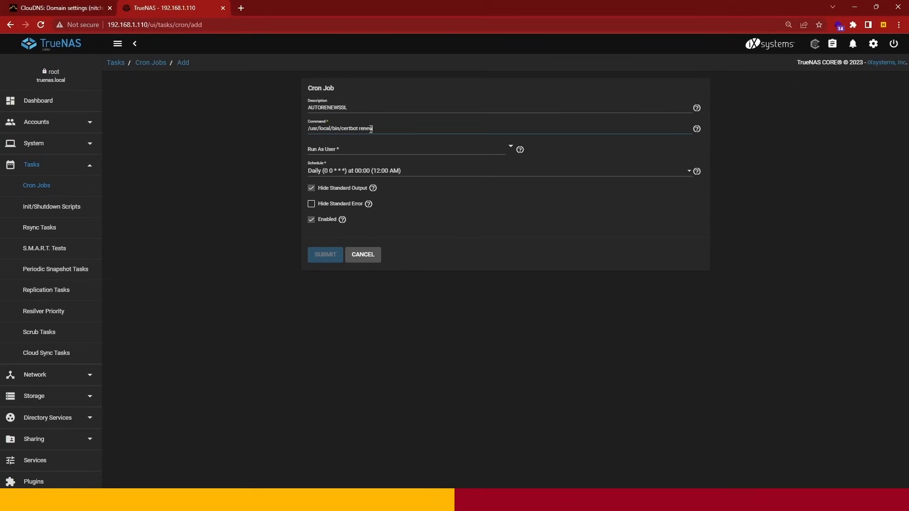
- Set the cron job to run as root on the Daily (0 0 * * *) schedule and submit it
left_click(368, 148)
type("r")
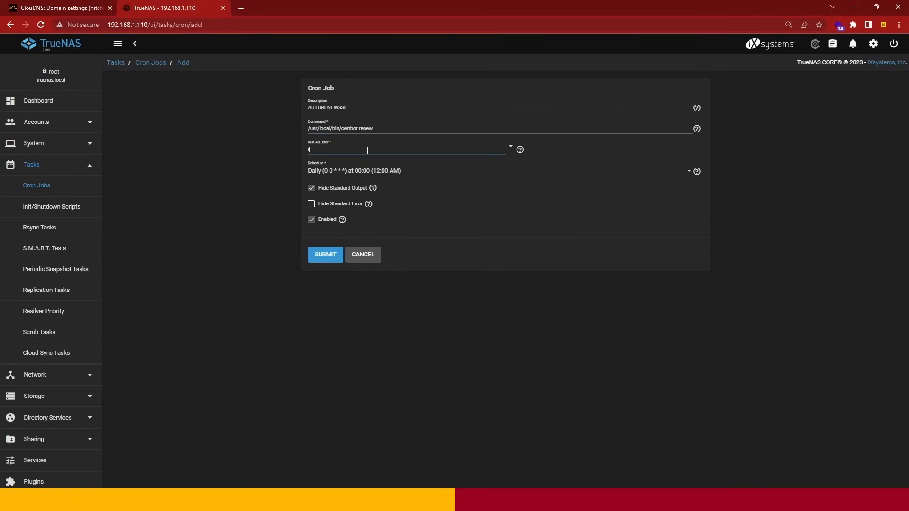
type("oot")
left_click(365, 164)
left_click(365, 171)
left_click(354, 171)
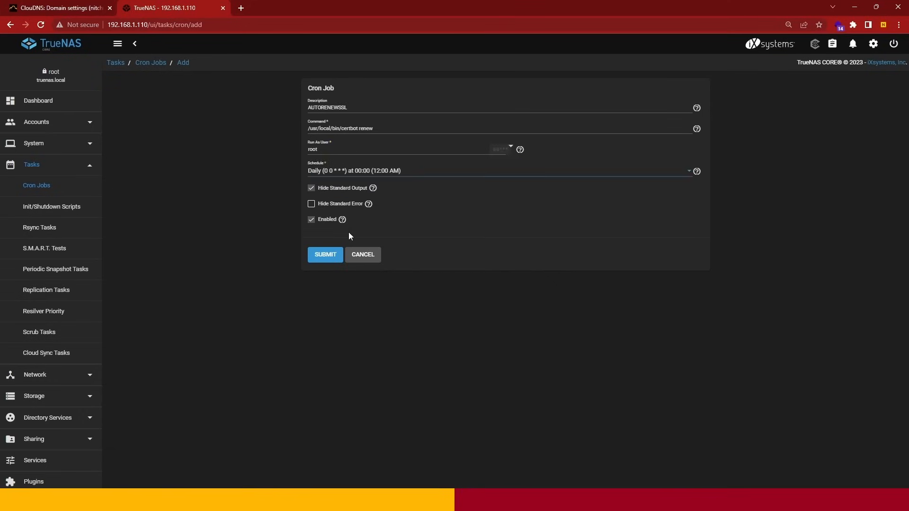
left_click(332, 255)
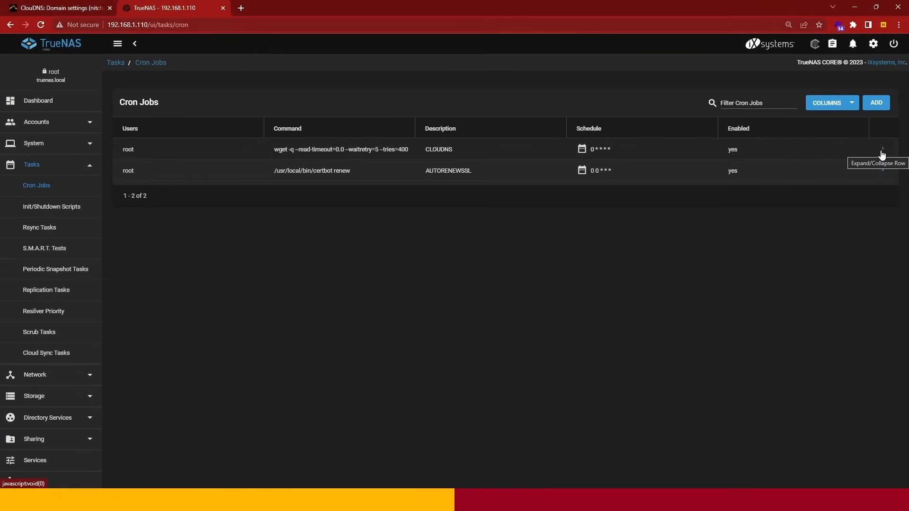
- Run the AUTORENEWSSL cron job immediately, close the result dialog, and collapse the job's details
left_click(879, 172)
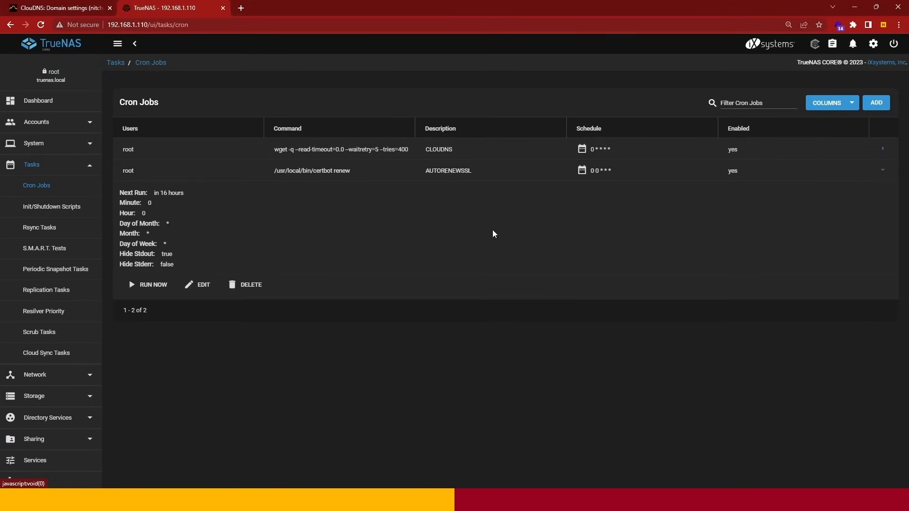
left_click(150, 284)
left_click(473, 287)
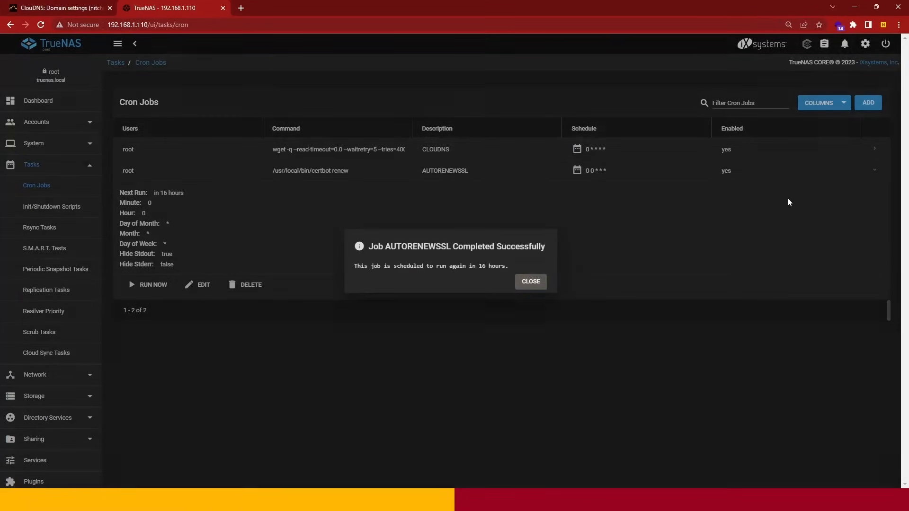
left_click(527, 283)
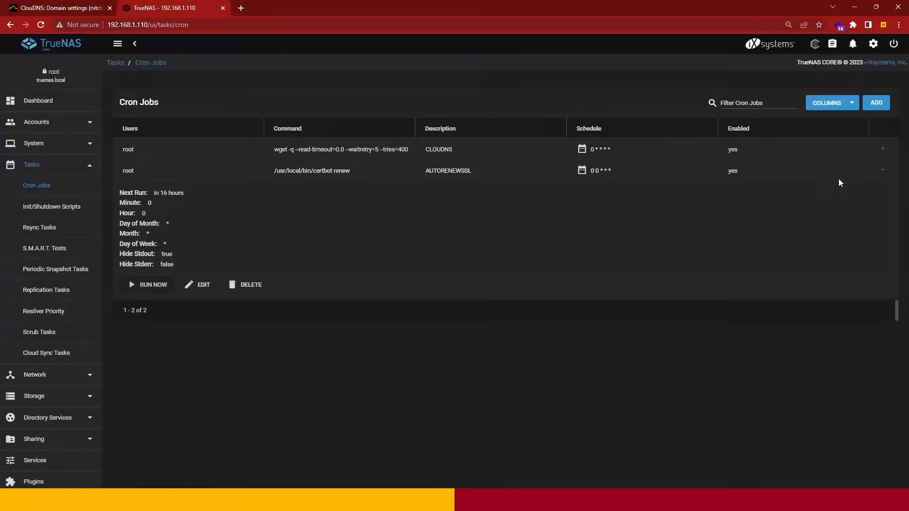
left_click(882, 172)
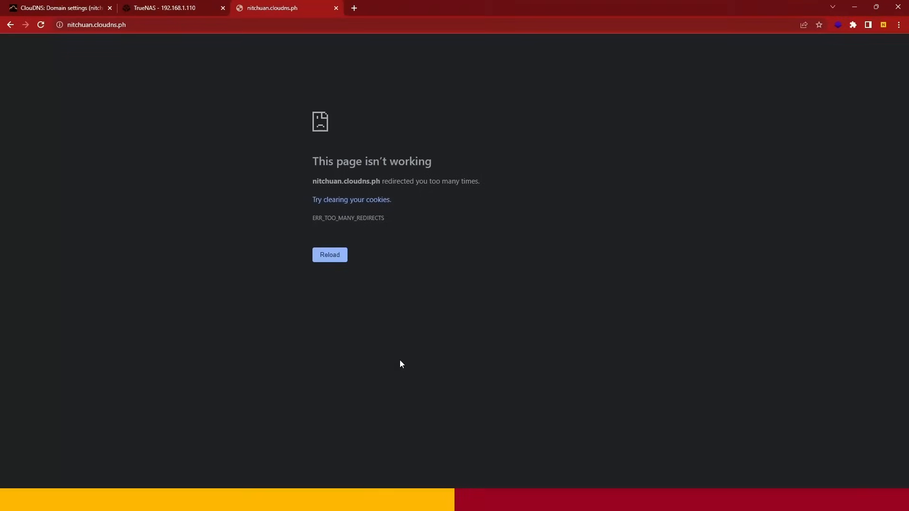
- Examine the error message on the nitchuan.cloudns.ph page
left_click_drag(311, 160, 447, 174)
left_click(428, 195)
left_click_drag(309, 181, 492, 184)
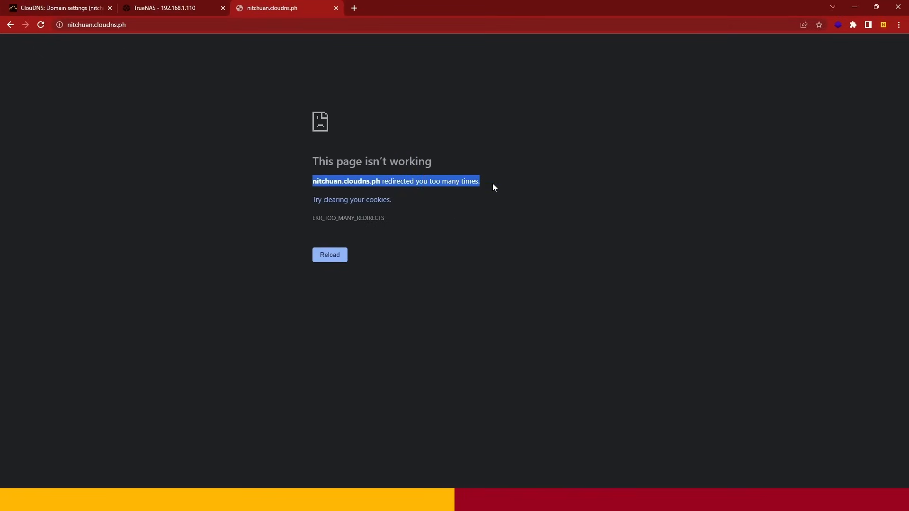
left_click(493, 184)
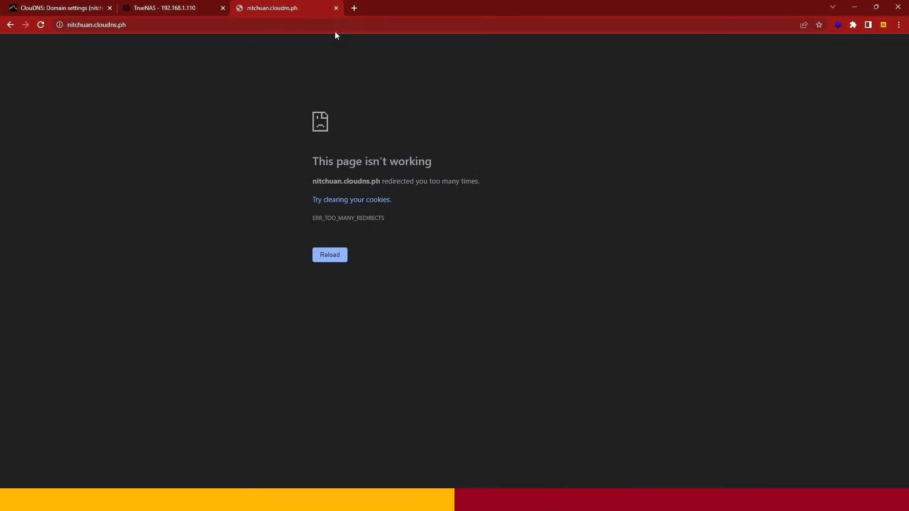
- Return to TrueNAS, open a shell in the ntnextcloud jail, and clear the terminal
left_click(204, 10)
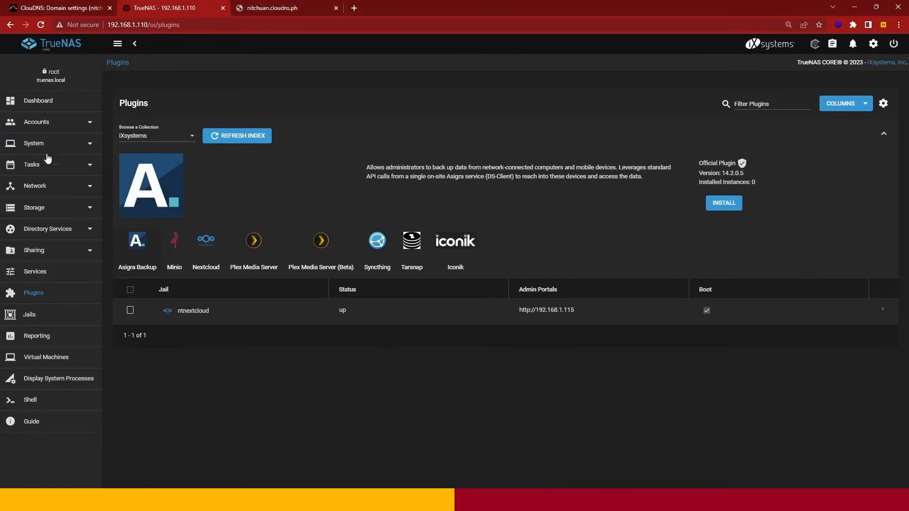
left_click(43, 314)
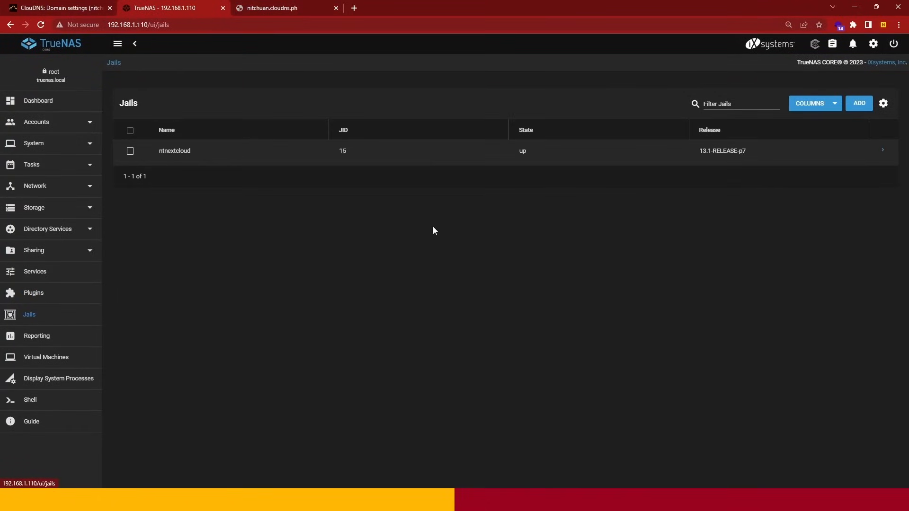
left_click(882, 150)
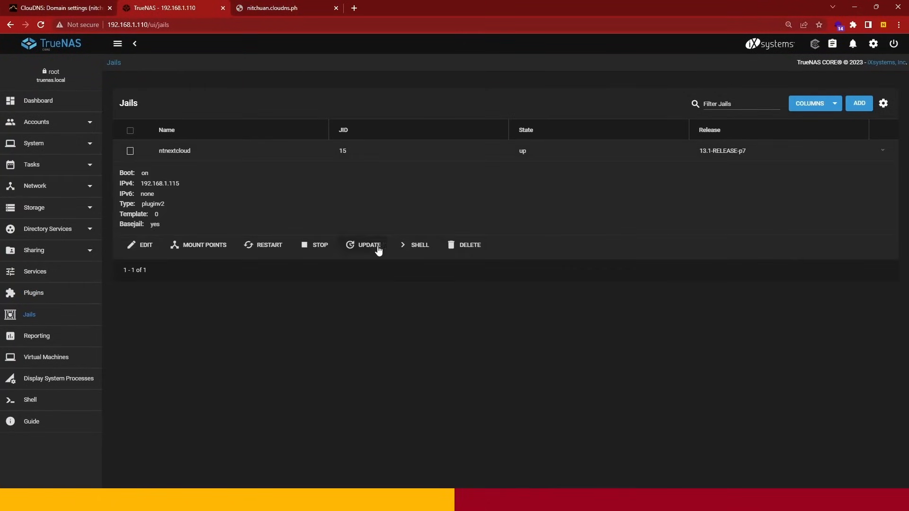
left_click(418, 251)
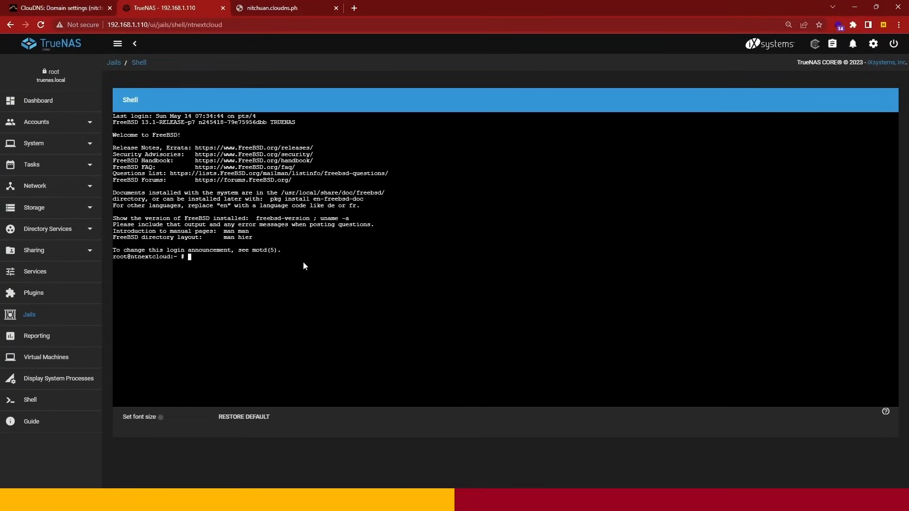
type("clear")
key("Return")
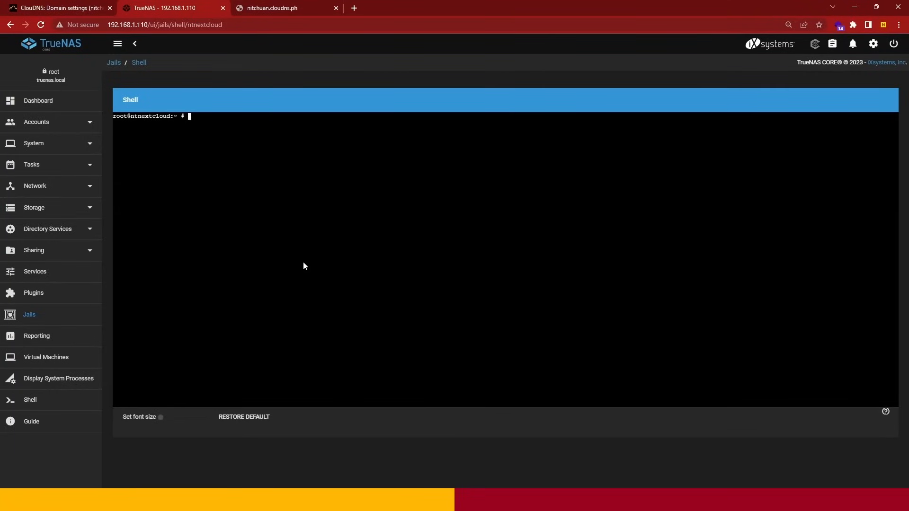
- Open /usr/local/etc/nginx/conf.d/nextcloud.conf in the ee editor
type("ee /usr/local/etc/nginx/conf.d/nextcloud")
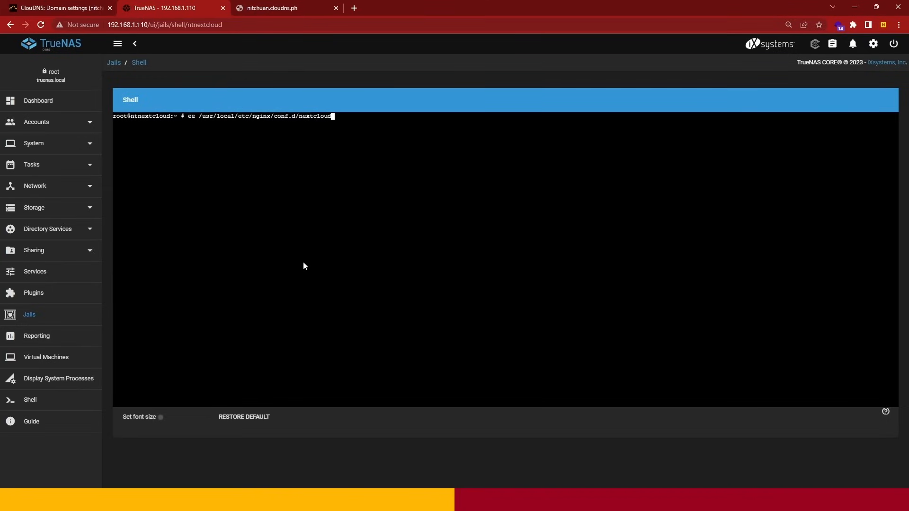
type(".conf")
key("Return")
key("Down")
key("Down")
key("Down")
key("Down")
key("Down")
key("Down")
key("Down")
key("Down")
key("Down")
key("Down")
key("Down")
key("Down")
key("Down")
key("Down")
key("Down")
key("Down")
key("Down")
key("Down")
key("Down")
key("Down")
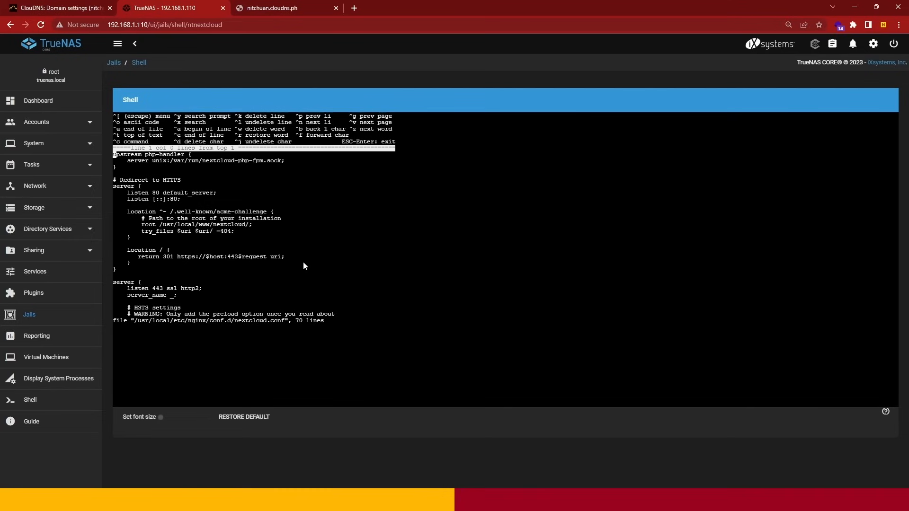
- Review nextcloud.conf through to its end, examining the server blocks and the lines managed by Certbot
key("Down")
key("Down")
key("Down")
key("Down")
key("Down")
key("Down")
key("Down")
key("Down")
key("Down")
key("Down")
key("Down")
key("Down")
key("Down")
key("Down")
key("Down")
key("Down")
key("Down")
key("Down")
key("Down")
key("Down")
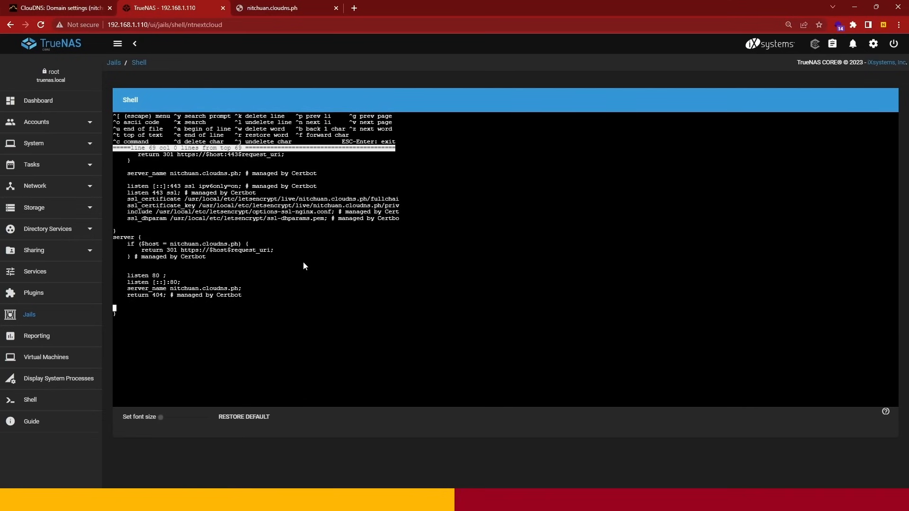
key("Up")
key("Up")
key("Up")
key("Up")
key("Up")
key("Up")
key("Up")
key("Up")
key("Up")
key("Up")
key("Up")
key("Up")
key("Up")
key("Up")
key("Up")
key("Up")
key("Up")
key("Up")
key("Up")
key("Up")
key("Up")
key("Up")
key("Up")
key("Up")
key("Up")
key("Up")
key("Up")
key("Up")
key("Up")
key("Up")
key("Up")
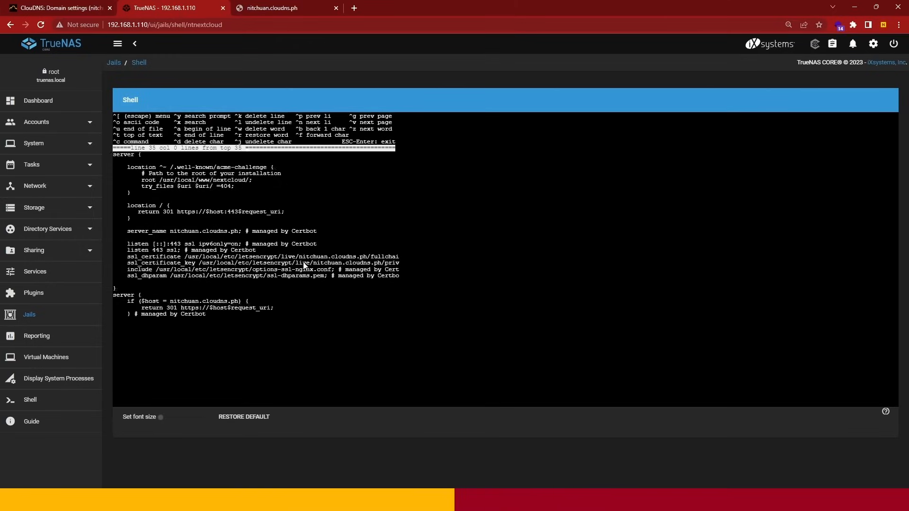
key("Up")
key("Up")
key("Up")
key("Up")
key("Up")
key("Up")
key("Up")
key("Up")
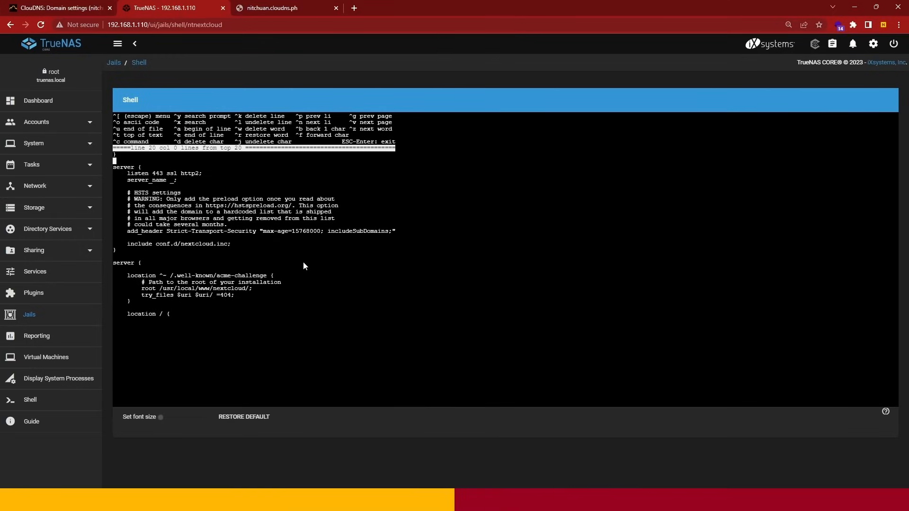
- Comment out the "listen 443 ssl http2;" and "server_name _;" lines in the server block containing the HSTS settings
key("Up")
key("Up")
key("Up")
key("Up")
key("Down")
key("Down")
key("Down")
key("Down")
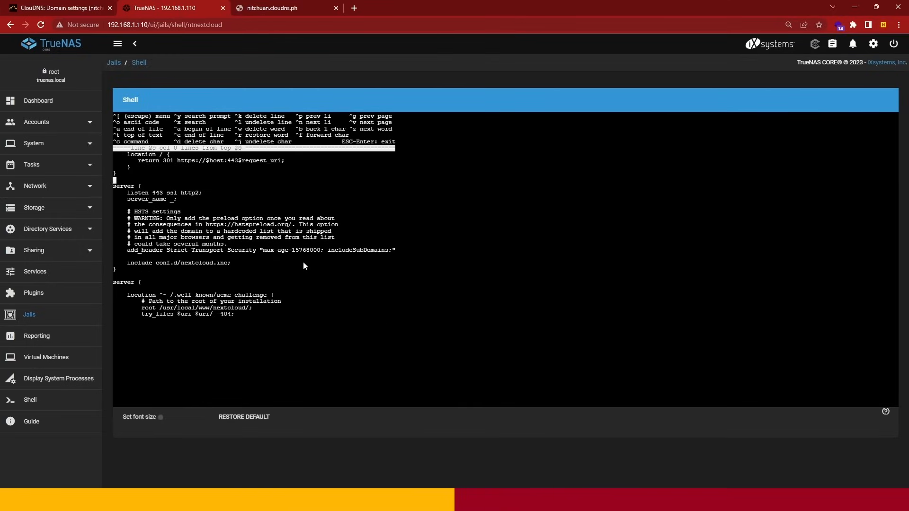
key("Down")
key("Down")
type("#")
key("Left")
type("#")
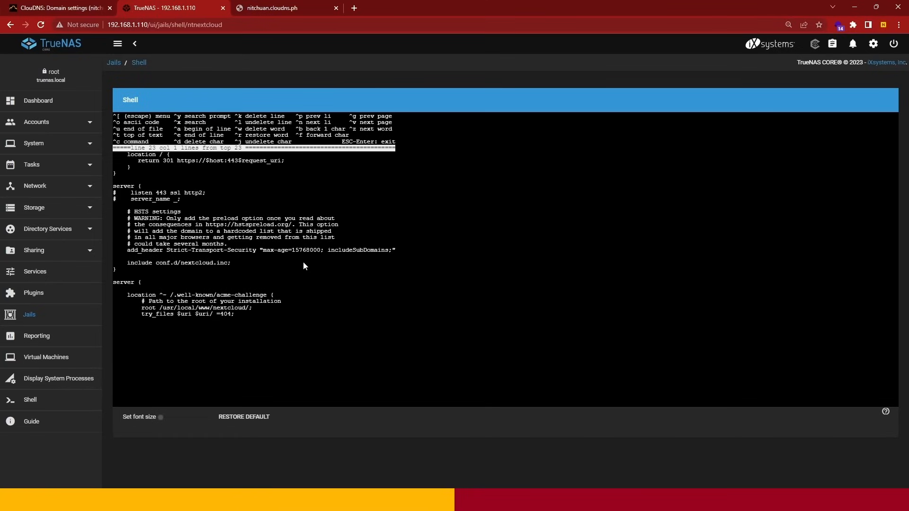
- Merge the HSTS and Certbot server blocks by deleting the closing brace and the "server {" line between them
key("Down")
key("Down")
key("Down")
key("Down")
key("Down")
key("Down")
key("Down")
key("Down")
key("Down")
key("Down")
key("Down")
key("Down")
key("Down")
key("BackSpace")
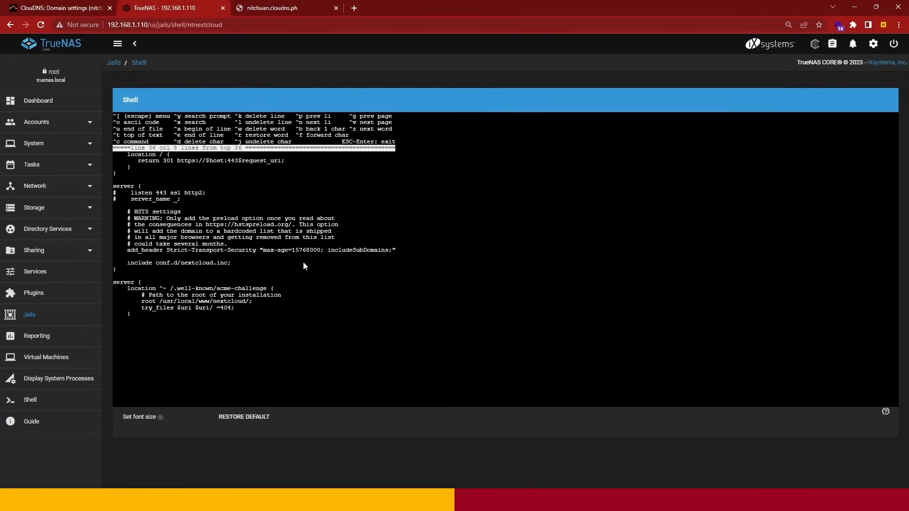
key("BackSpace")
key("BackSpace")
key("BackSpace")
key("BackSpace")
key("BackSpace")
key("BackSpace")
key("BackSpace")
key("BackSpace")
key("BackSpace")
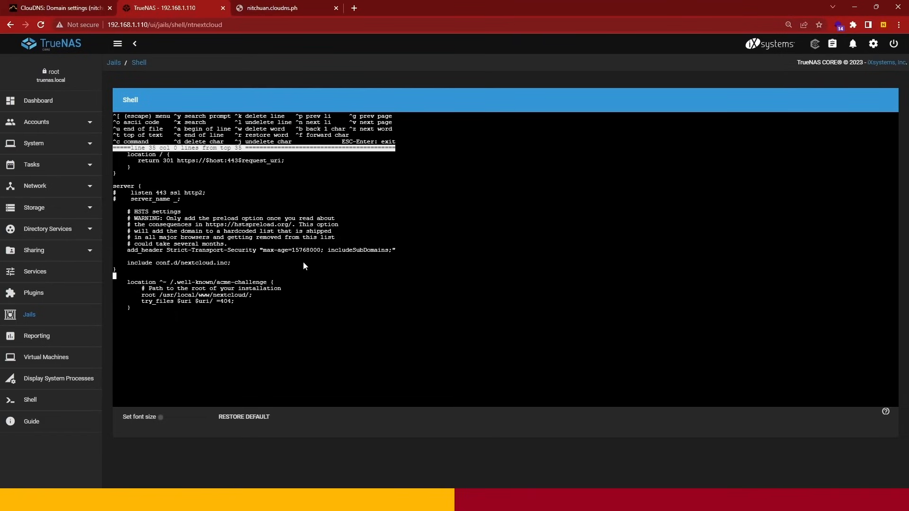
key("BackSpace")
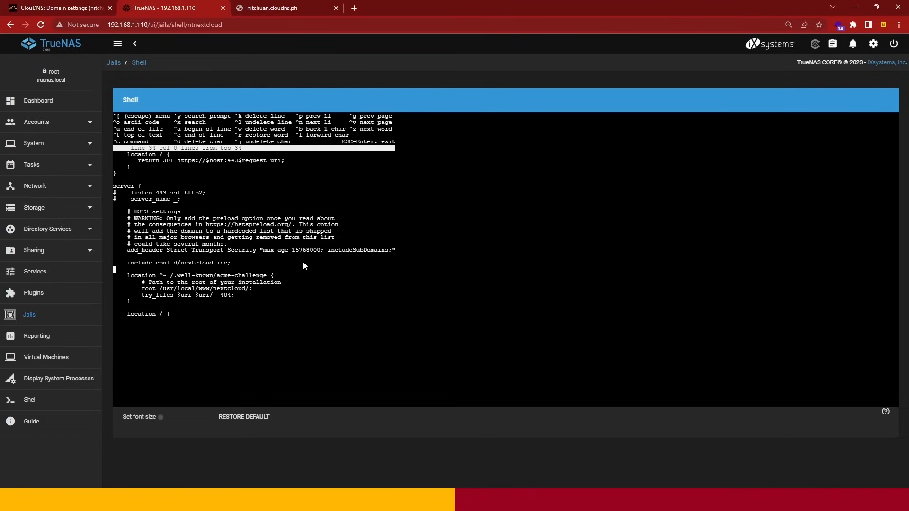
- Comment out all three lines of the "location /" block with the 301 redirect in the merged server block
key("Down")
key("Down")
key("Down")
key("Down")
key("Down")
key("Down")
key("Down")
key("Down")
key("Down")
key("Down")
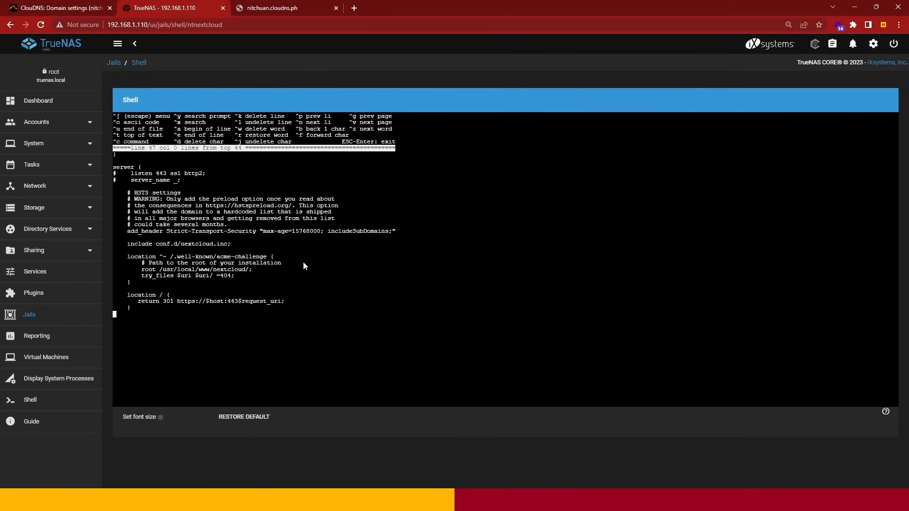
key("Up")
key("Up")
key("Up")
type("#")
key("Down")
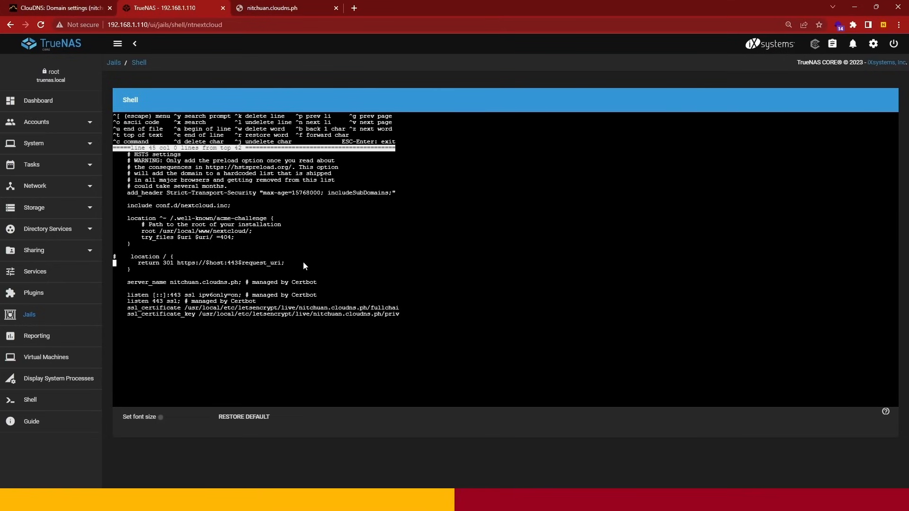
type("#")
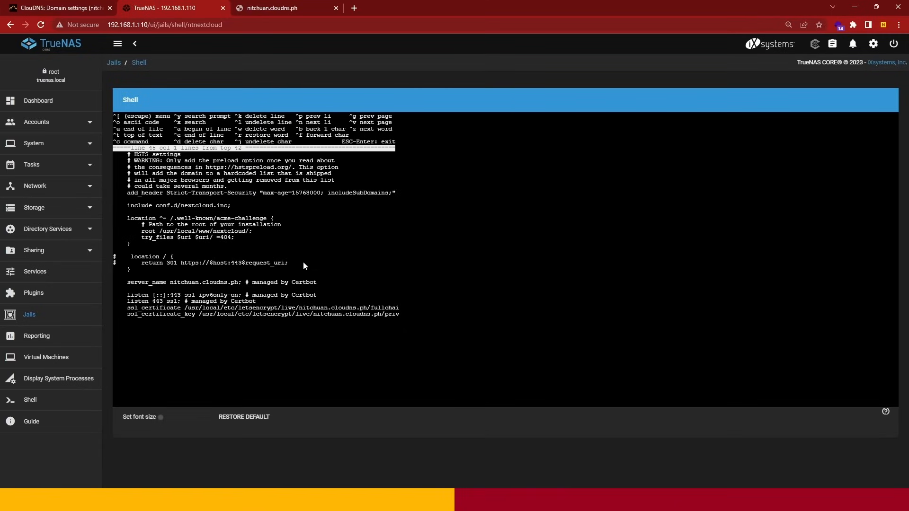
key("Down")
type("#")
- Save nextcloud.conf, exit the editor, and clear the terminal
key("Escape")
key("Return")
key("Return")
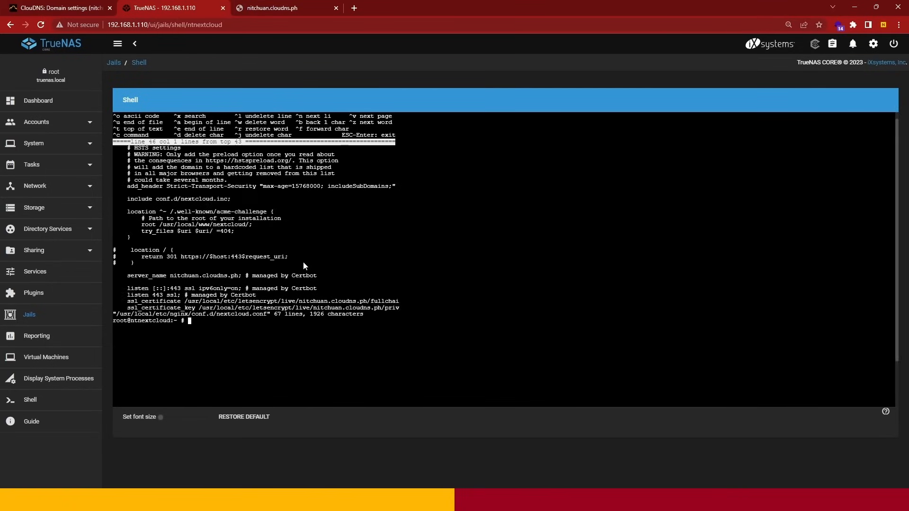
type("clear")
key("Return")
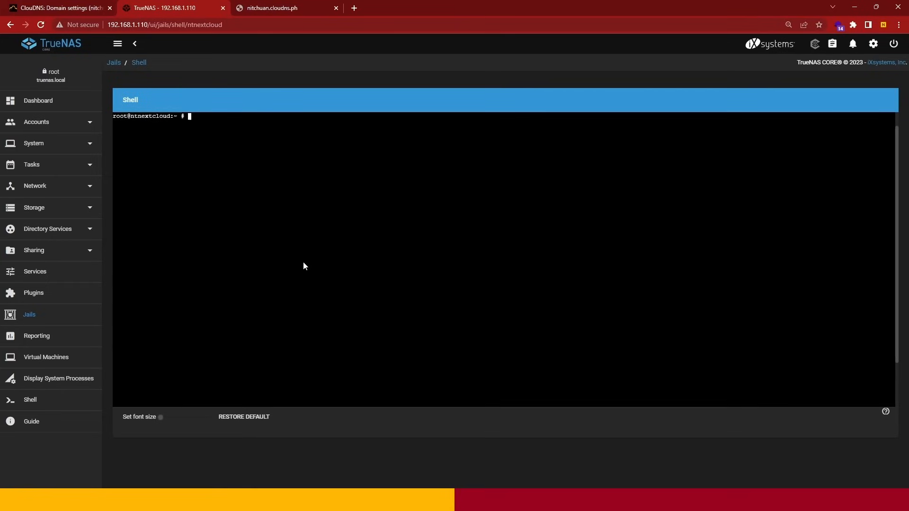
- Restart the web server with "service nginx restart" and clear the terminal output
type("service nginx restart")
key("Return")
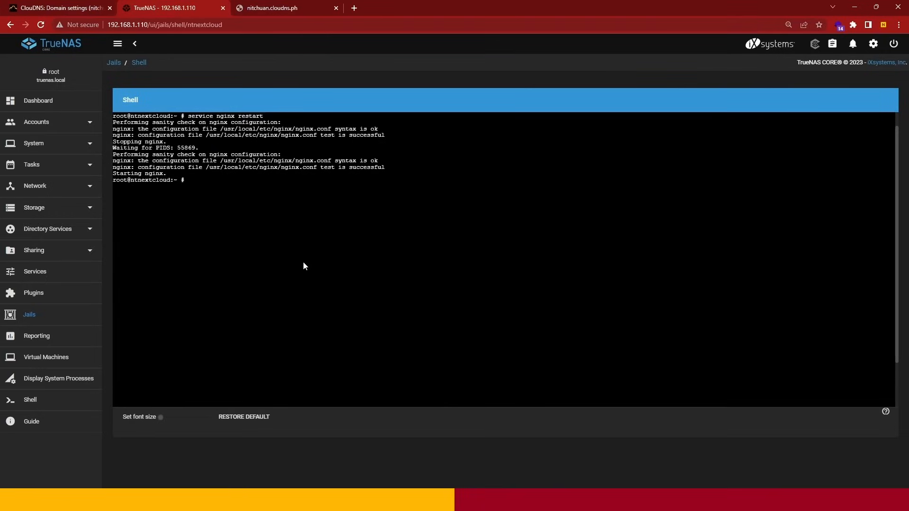
type("clear")
key("Return")
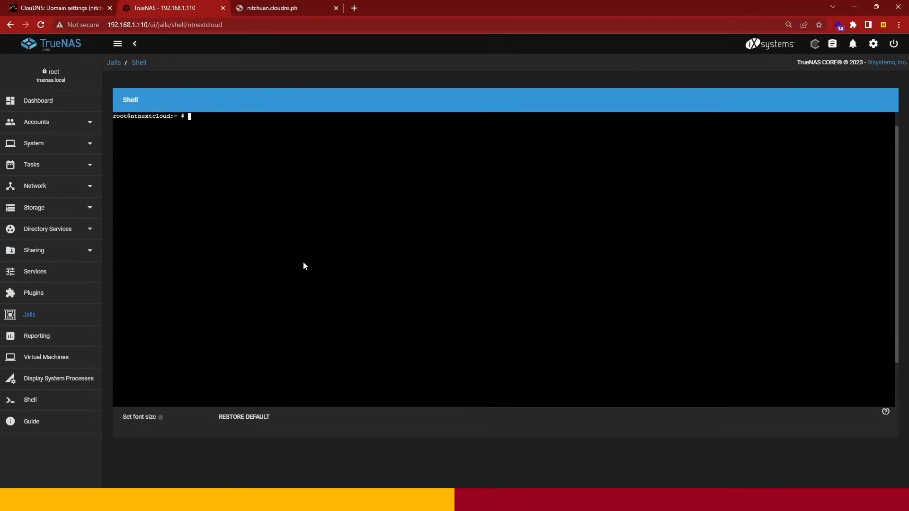
- Switch to the nitchuan.cloudns.ph page, reload it, and check the account and password fields of the login form
left_click(318, 2)
left_click(41, 24)
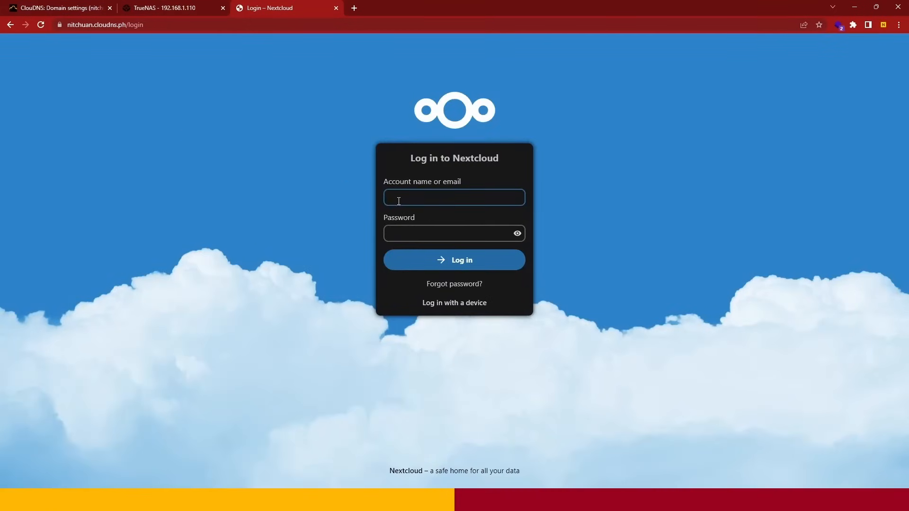
left_click(431, 202)
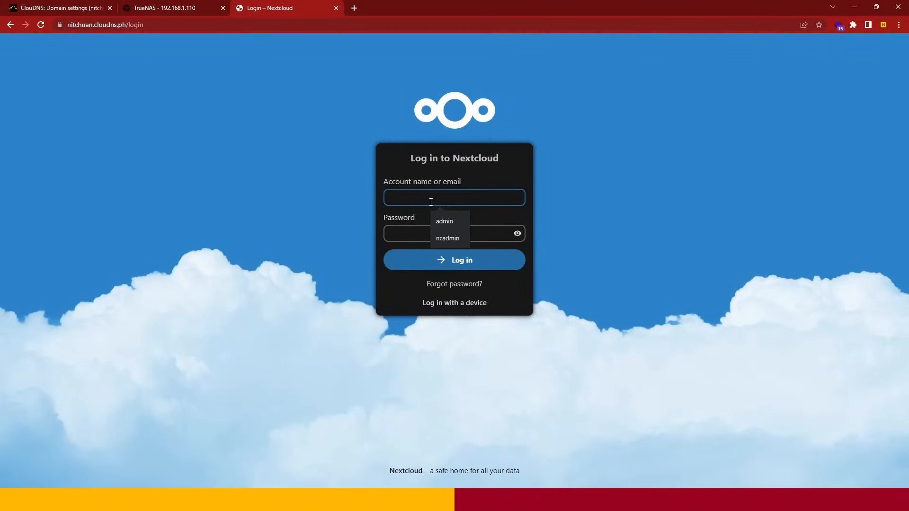
left_click(564, 204)
left_click(504, 201)
left_click(521, 239)
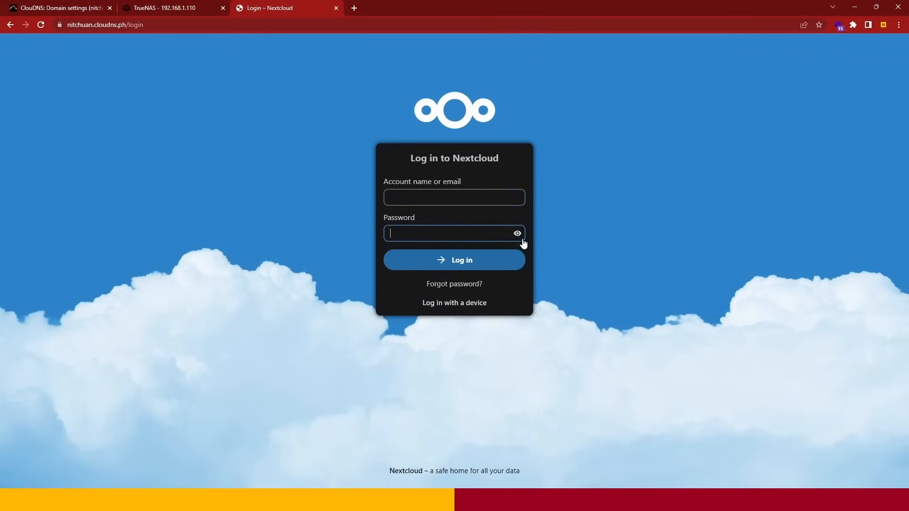
- Return to TrueNAS and copy the Nextcloud admin password from the ntnextcloud plugin's post install notes
left_click(183, 6)
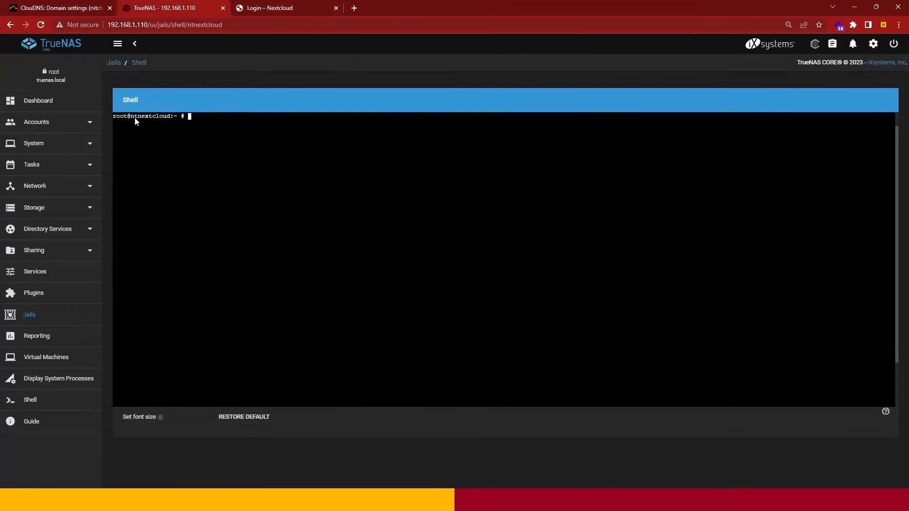
left_click(48, 294)
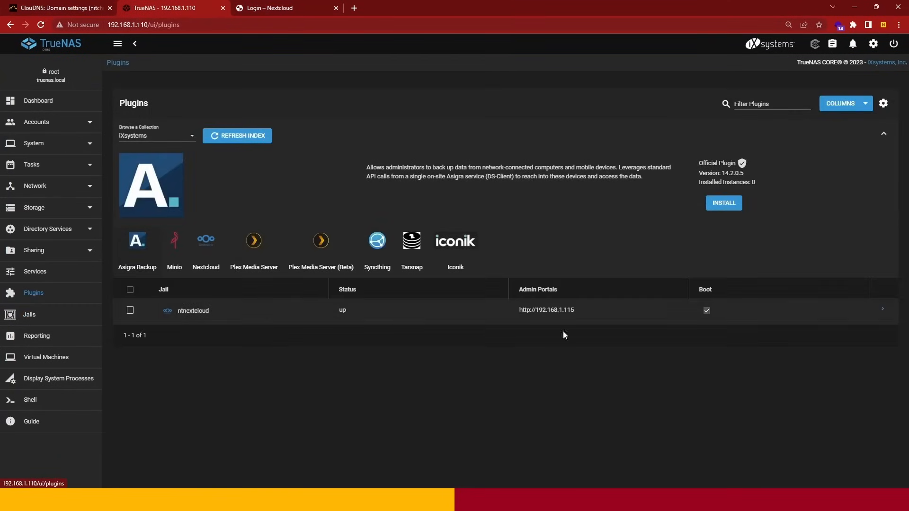
left_click(882, 310)
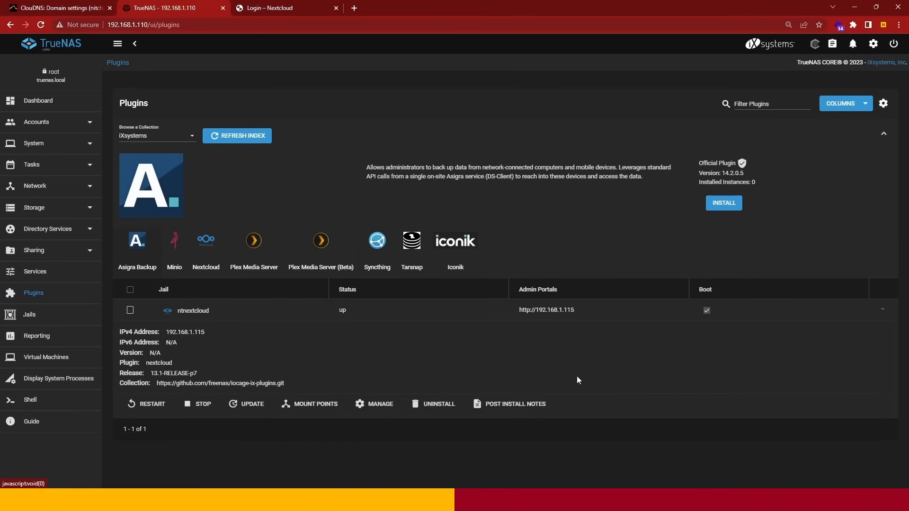
left_click(514, 404)
double_click(465, 284)
right_click(464, 285)
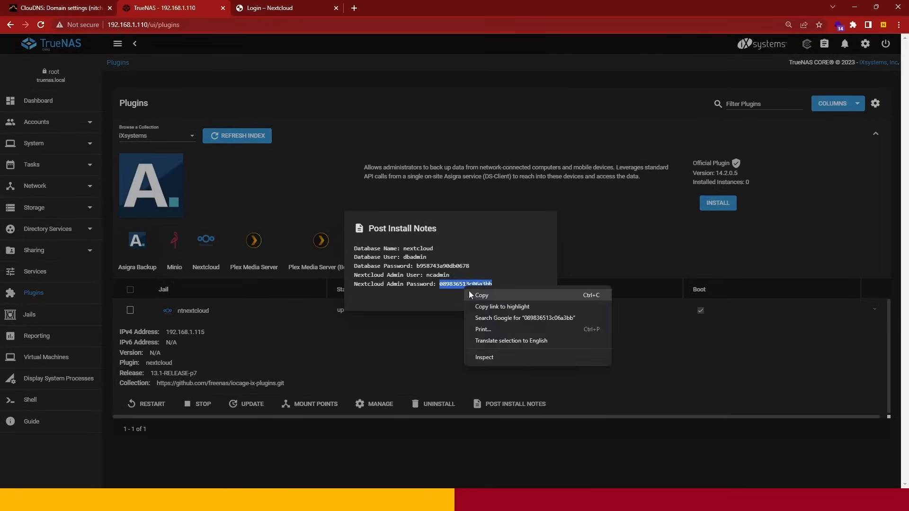
left_click(473, 292)
- Log in to Nextcloud at nitchuan.cloudns.ph as ncadmin with the copied admin password, re-entering the password when the form asks again
key("ctrl+Tab")
left_click(399, 203)
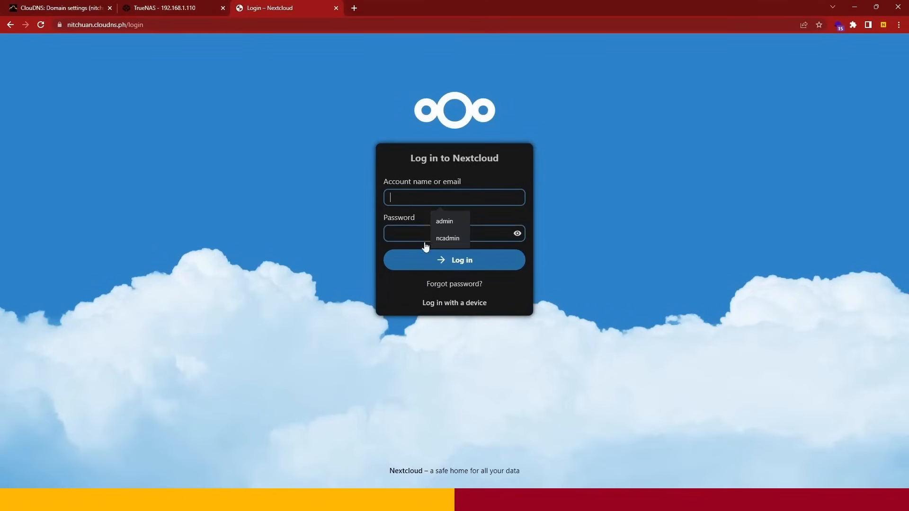
left_click(439, 241)
left_click(430, 230)
key("ctrl+v")
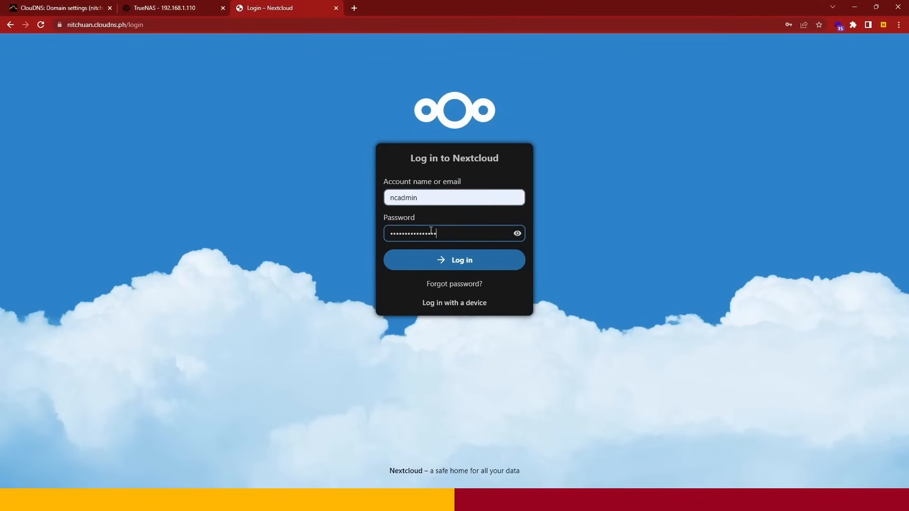
left_click(432, 259)
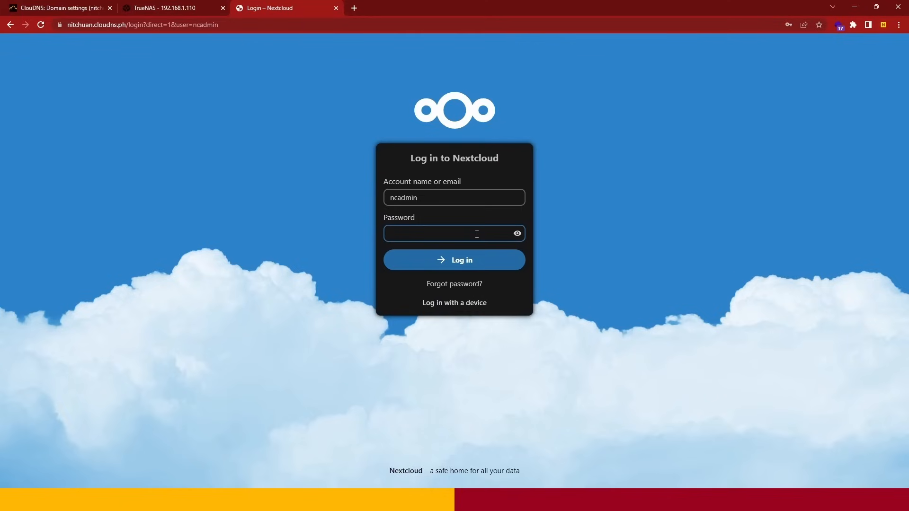
key("ctrl+v")
key("Return")
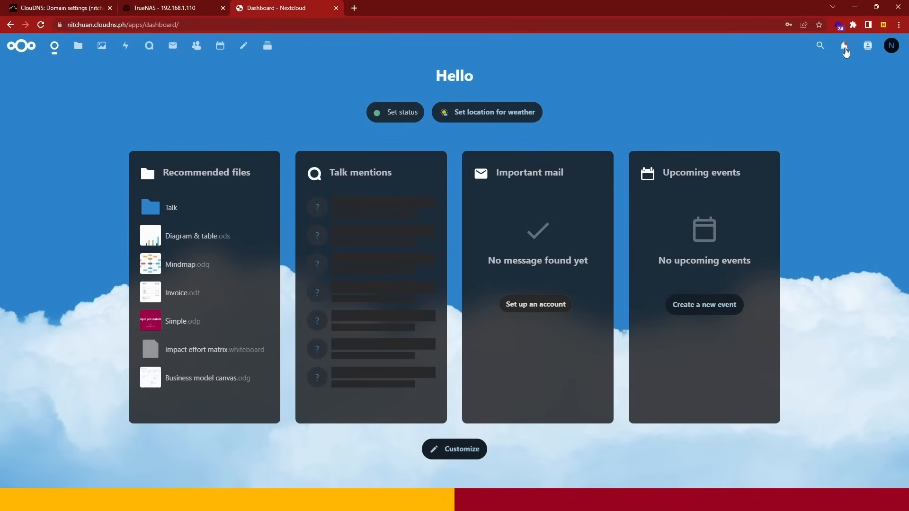
- Allow nitchuan.cloudns.ph to show browser notifications from the Nextcloud notification list, and close that list
left_click(844, 46)
left_click(809, 151)
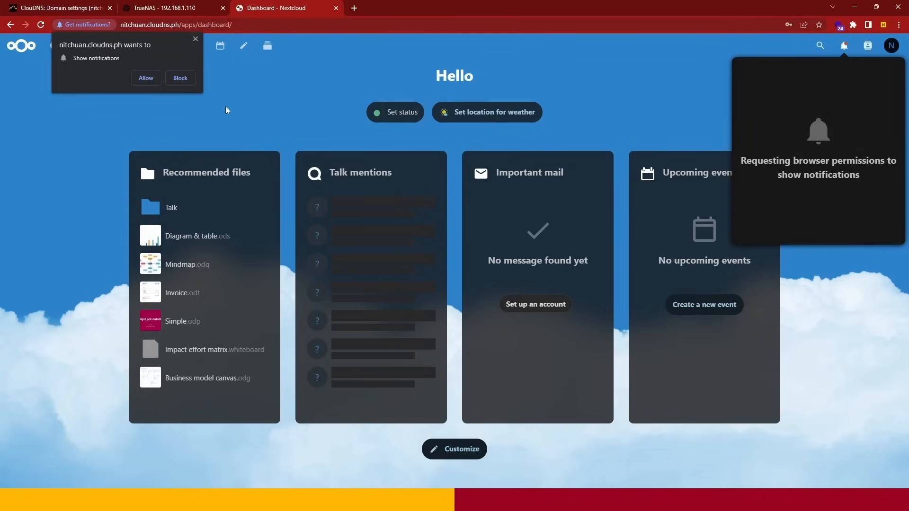
left_click(145, 78)
left_click(258, 112)
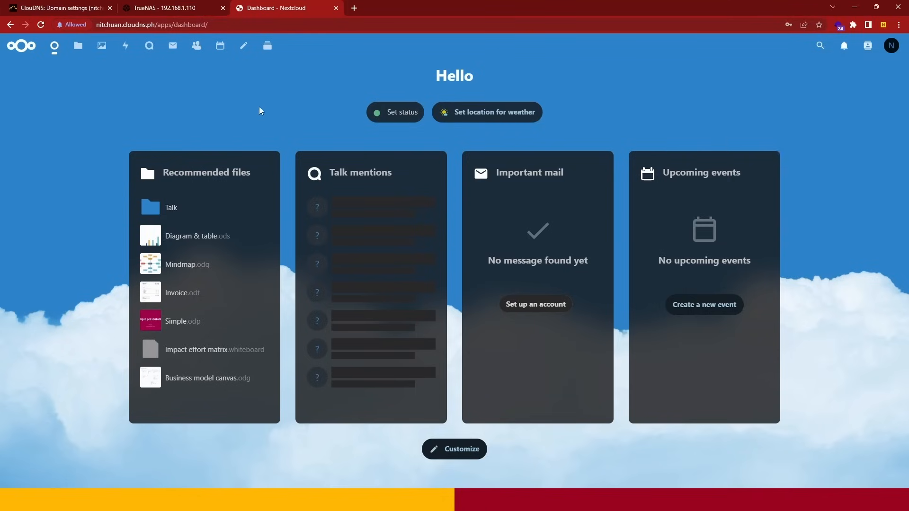
- View the ncadmin profile page and open the account's personal settings
left_click(893, 51)
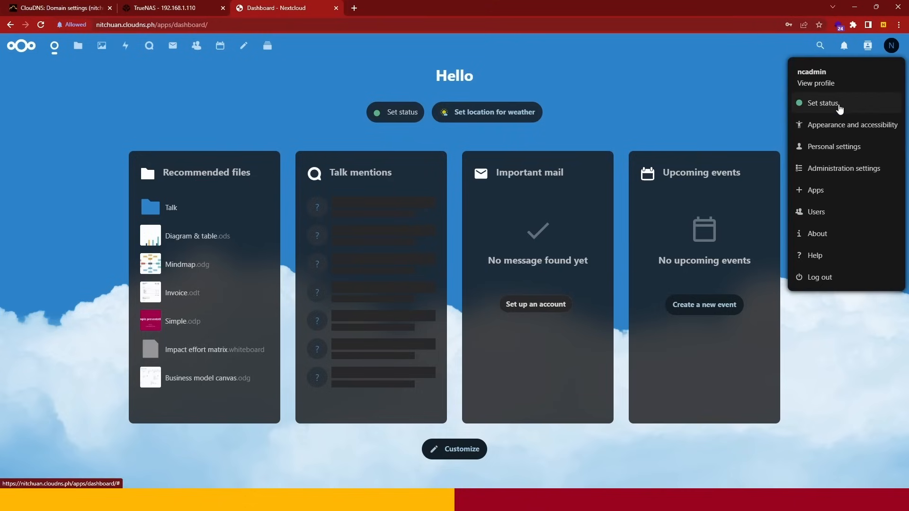
left_click(828, 85)
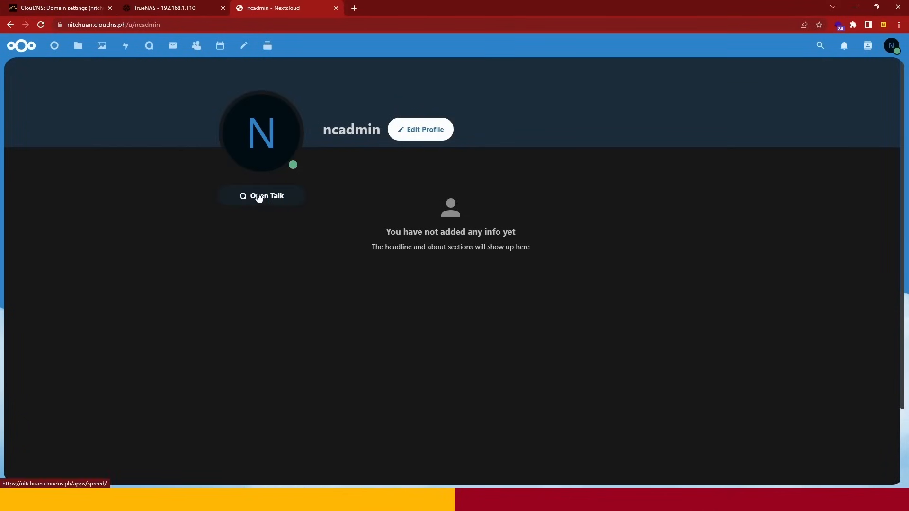
left_click(892, 45)
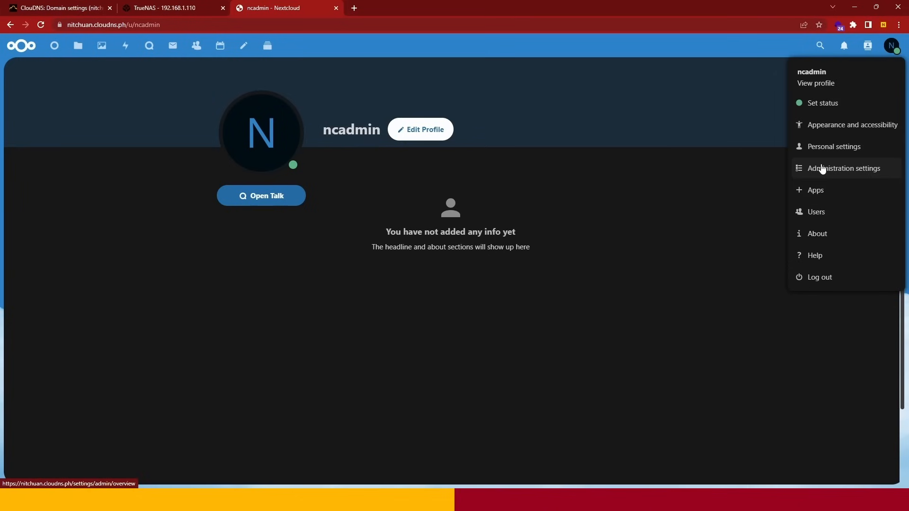
left_click(821, 148)
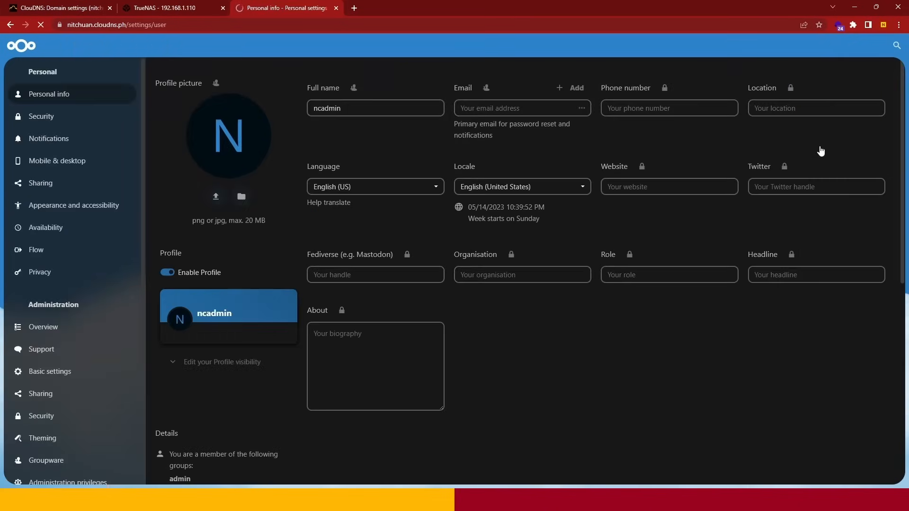
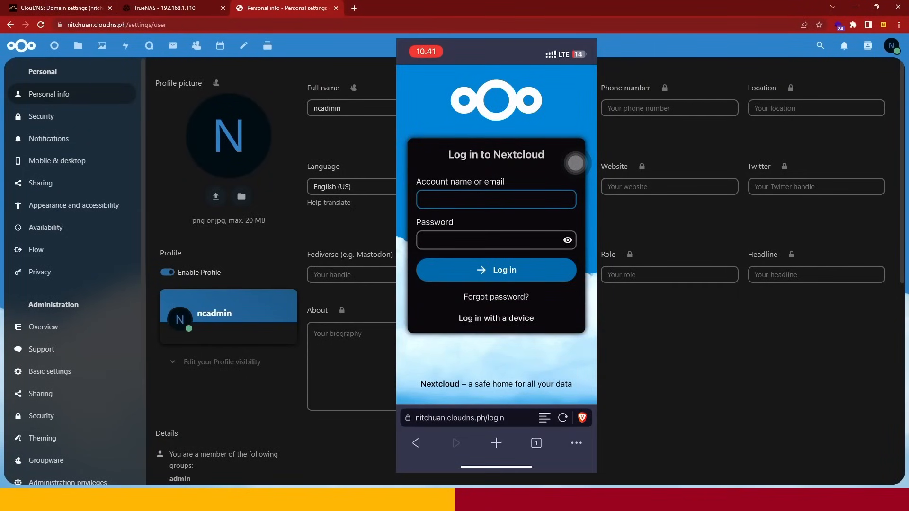
- Enter ncadmin as the account name on the nitchuan.cloudns.ph login page in the phone's browser
left_click(460, 418)
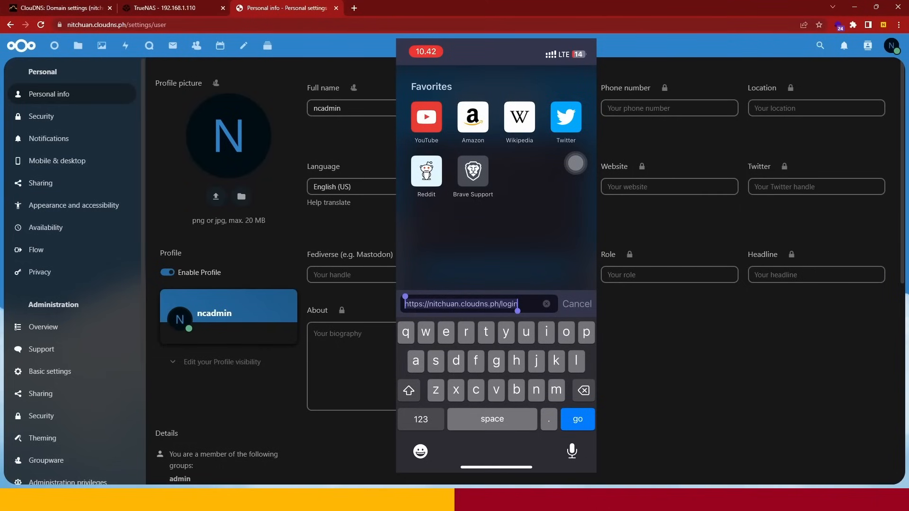
left_click(575, 163)
left_click(574, 164)
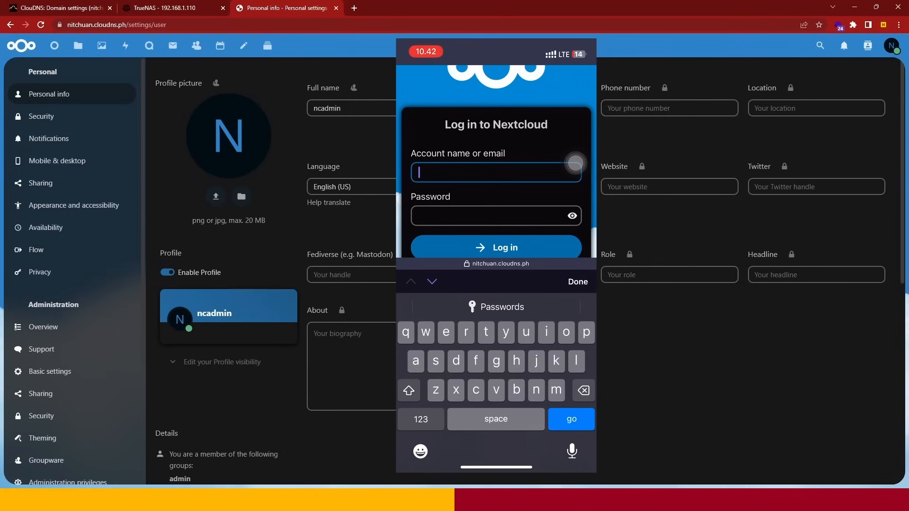
type("ncadmin")
- Enter the Nextcloud account password, log in on the phone, and look over the dashboard widgets
left_click(487, 215)
type("•")
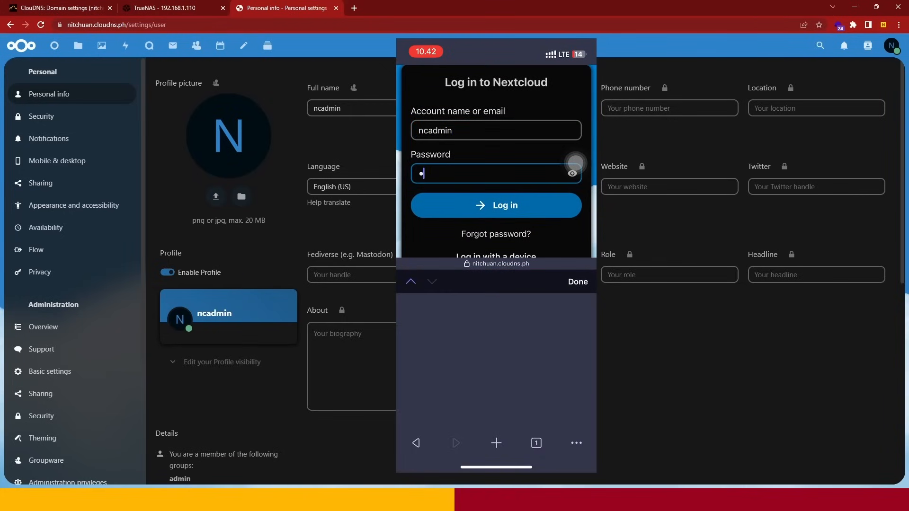
type("•••••••••••")
key("Return")
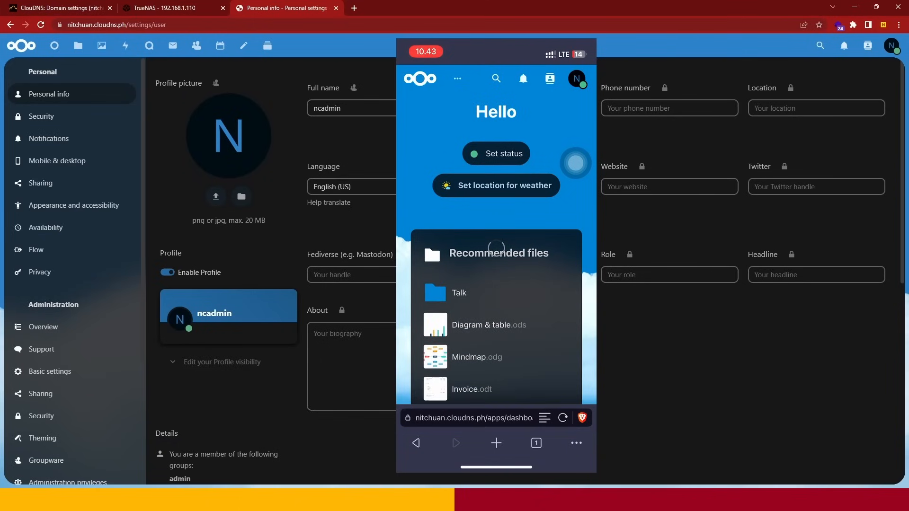
scroll(496, 248, "down", 7)
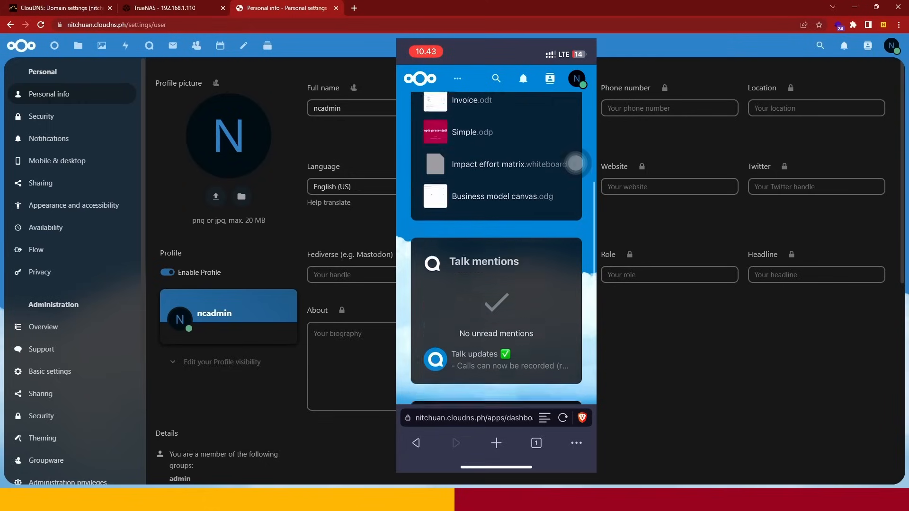
scroll(496, 247, "down", 8)
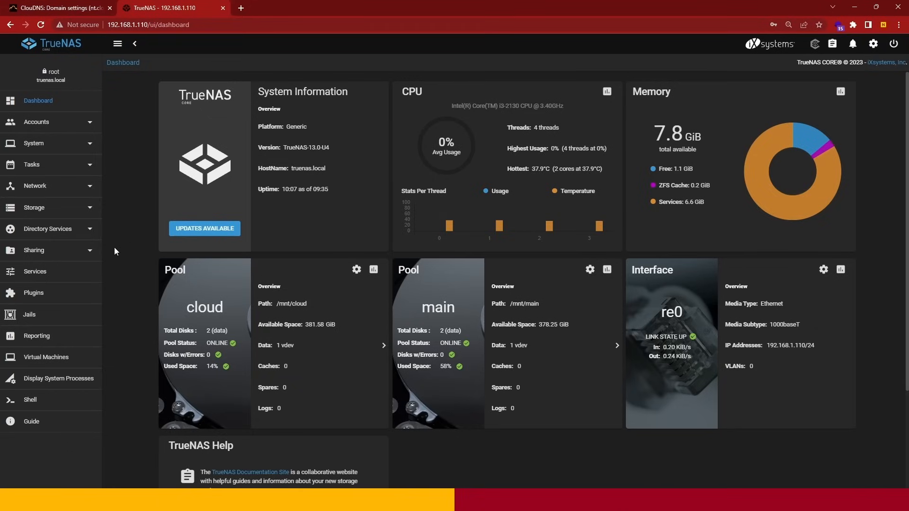
- Open the TrueNAS WebDAV service configuration and choose the HTTP protocol with Digest Authentication
left_click(48, 275)
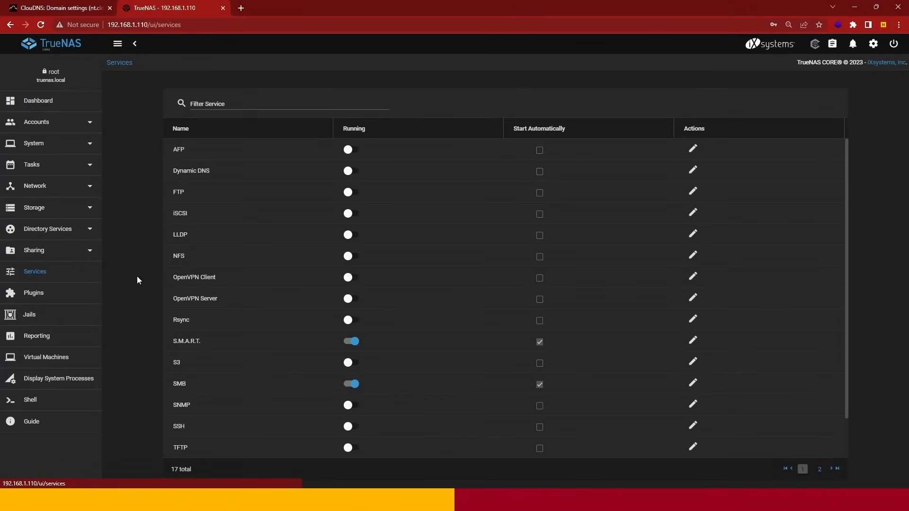
scroll(313, 290, "down", 2)
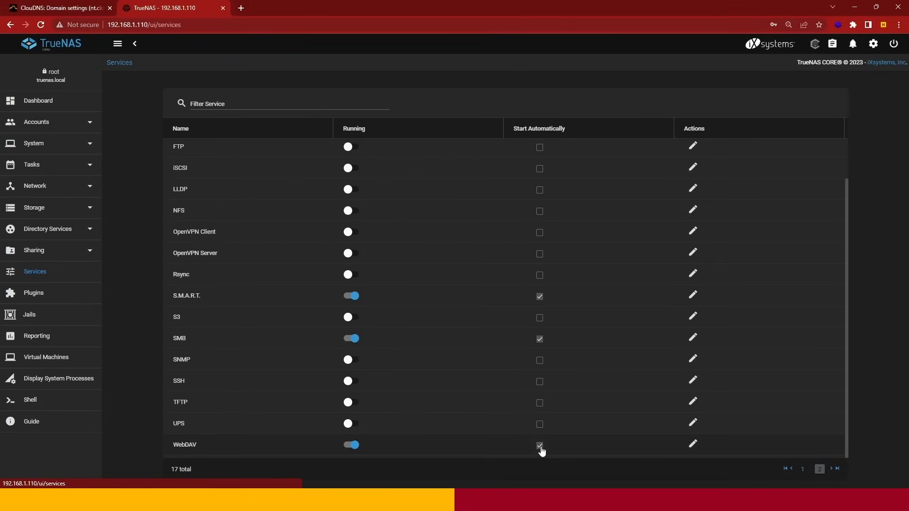
left_click(690, 449)
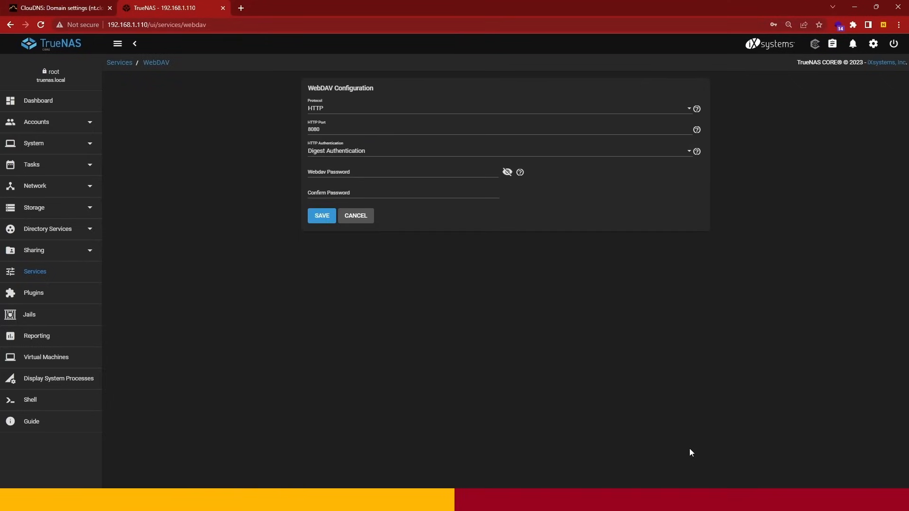
left_click(337, 116)
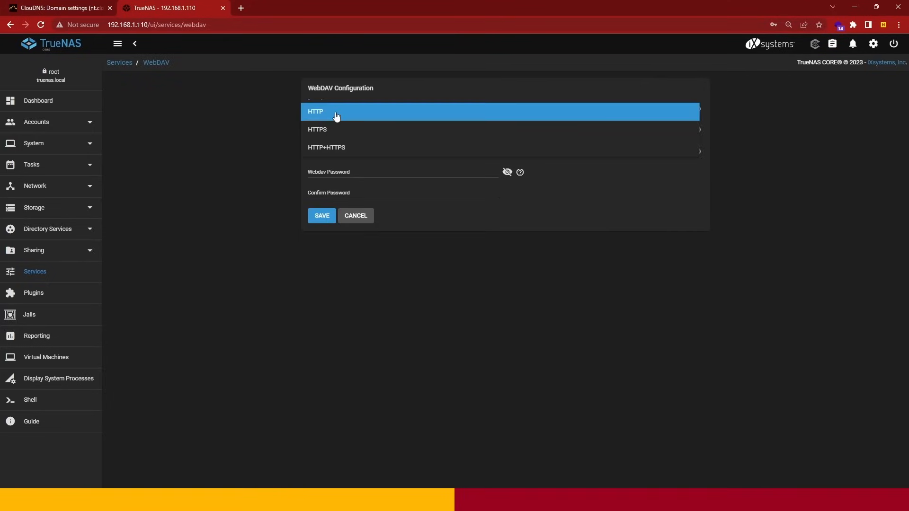
left_click(336, 117)
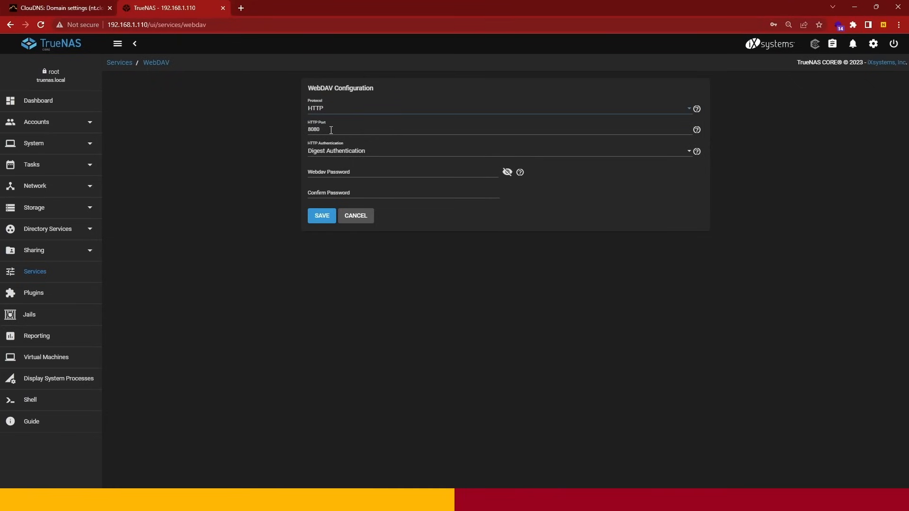
left_click(331, 152)
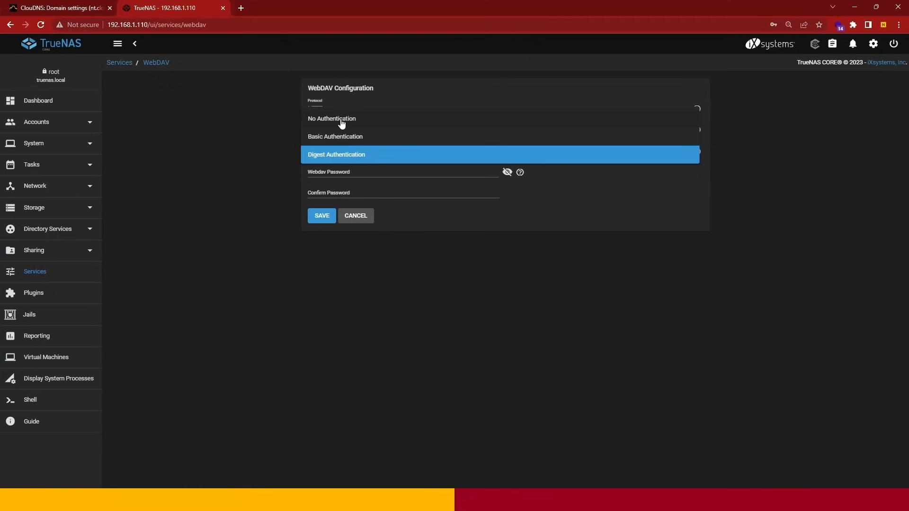
left_click(357, 160)
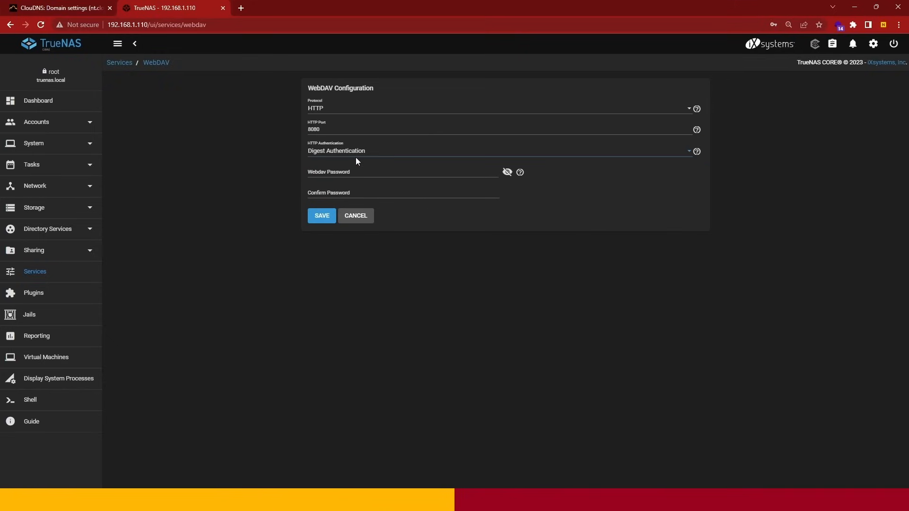
- Enter and confirm the Webdav password, and save the WebDAV service configuration
left_click(358, 172)
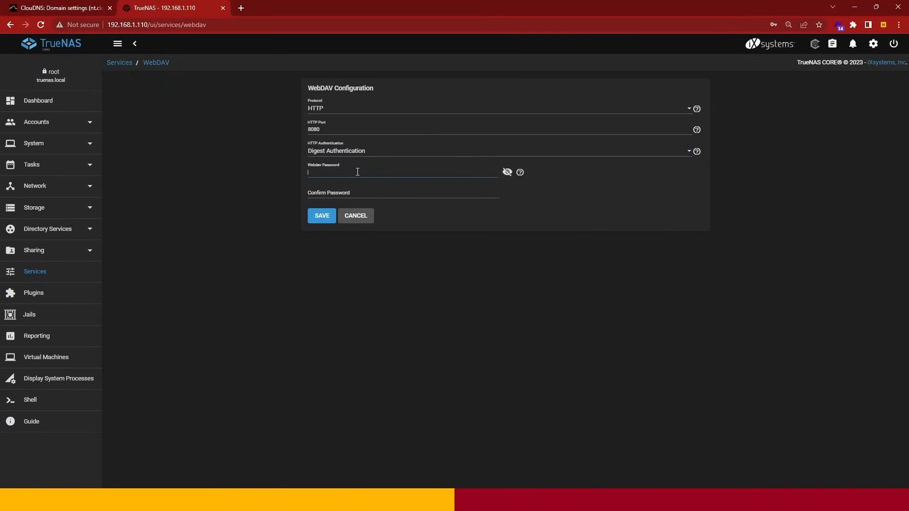
type("p••••••")
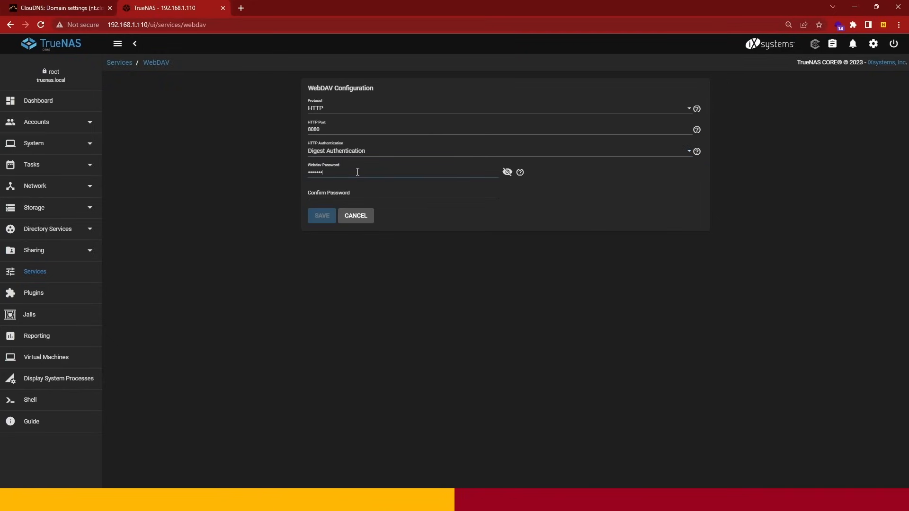
key("Tab")
key("Tab")
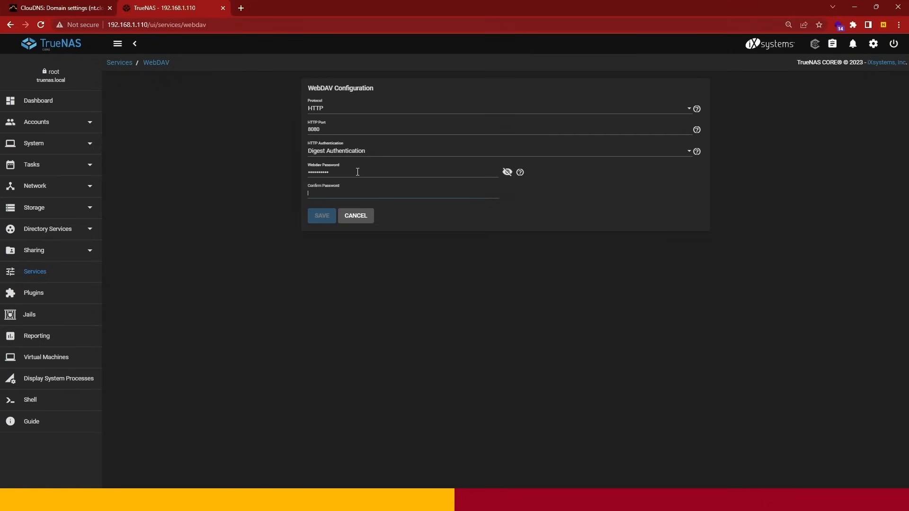
type("••••••••••")
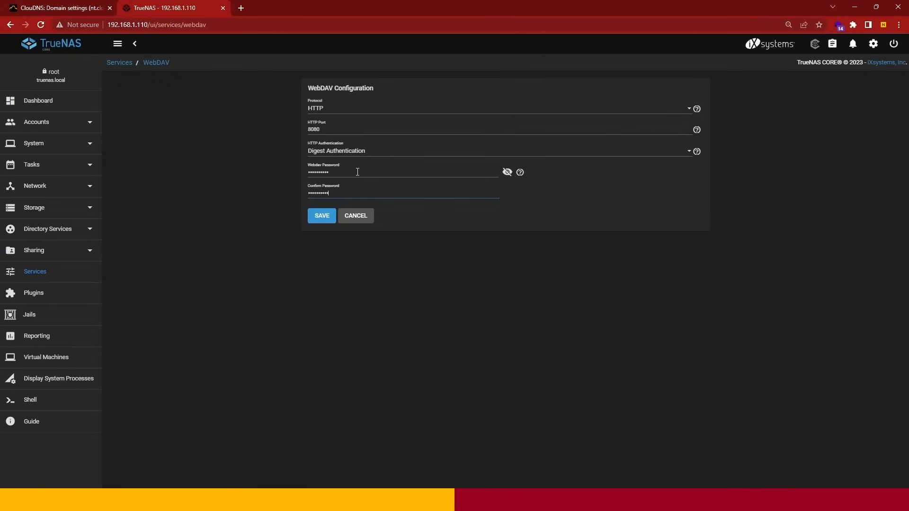
left_click(318, 218)
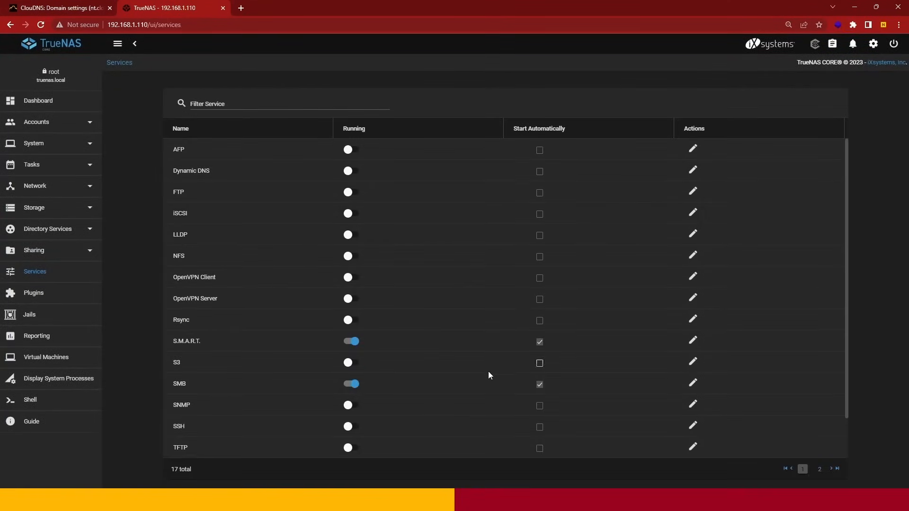
- Check the WebDAV entry in the services list and open the list of WebDAV shares
scroll(487, 371, "down", 1)
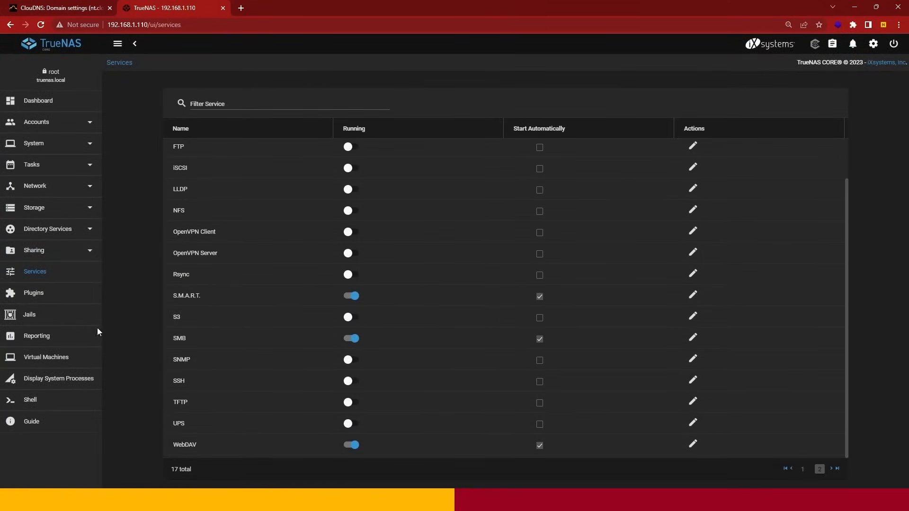
left_click(36, 251)
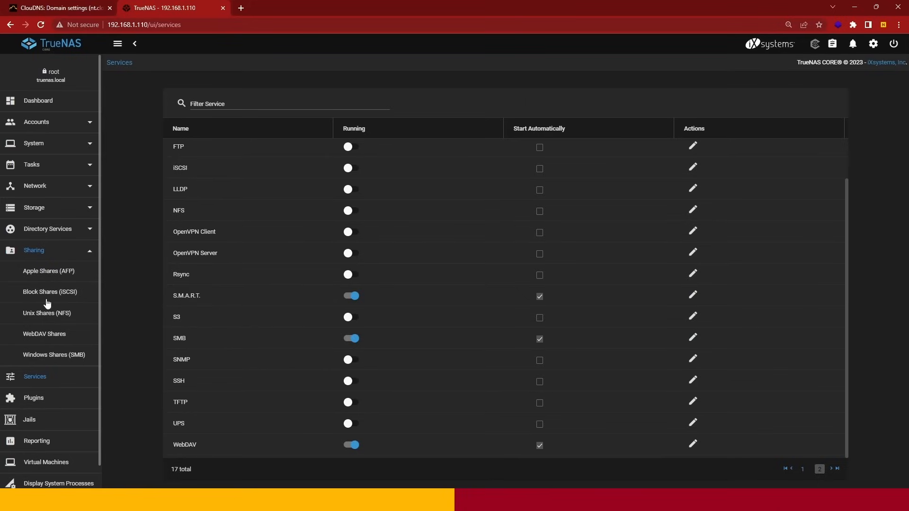
left_click(51, 334)
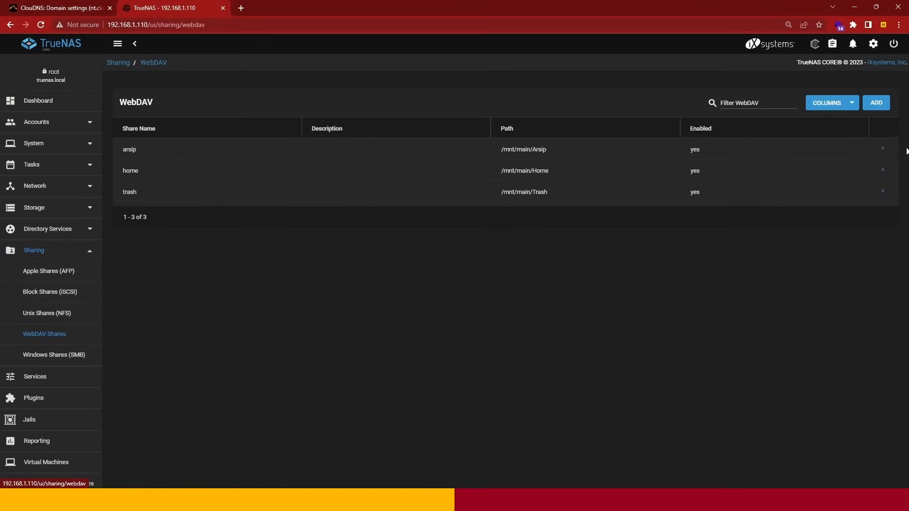
left_click(876, 103)
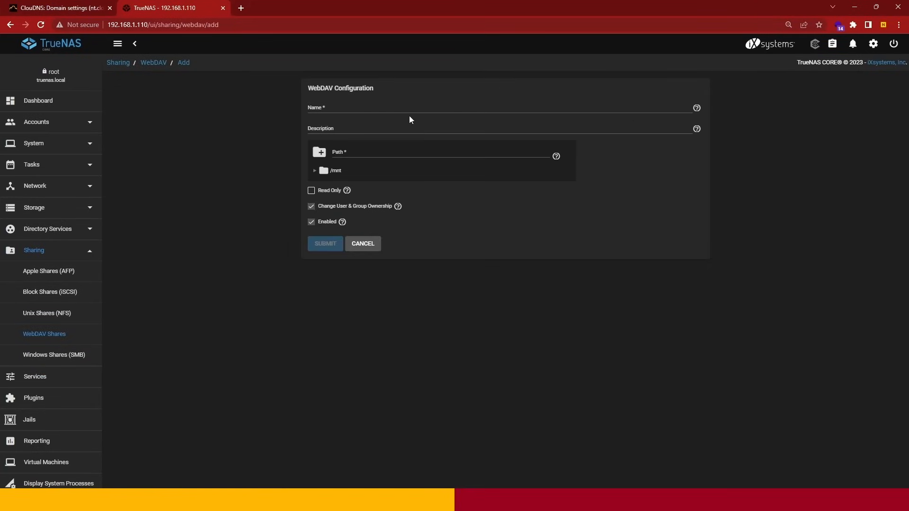
left_click(371, 112)
type("contoh")
left_click(314, 171)
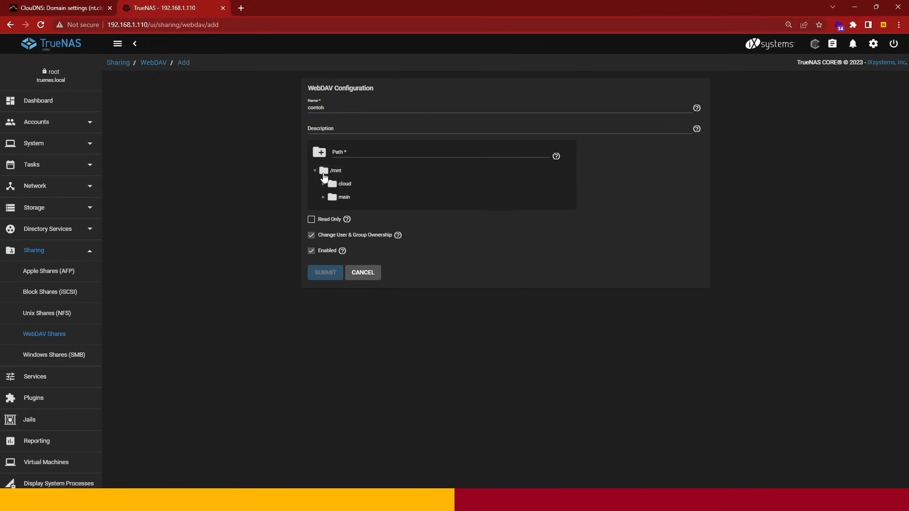
left_click(323, 198)
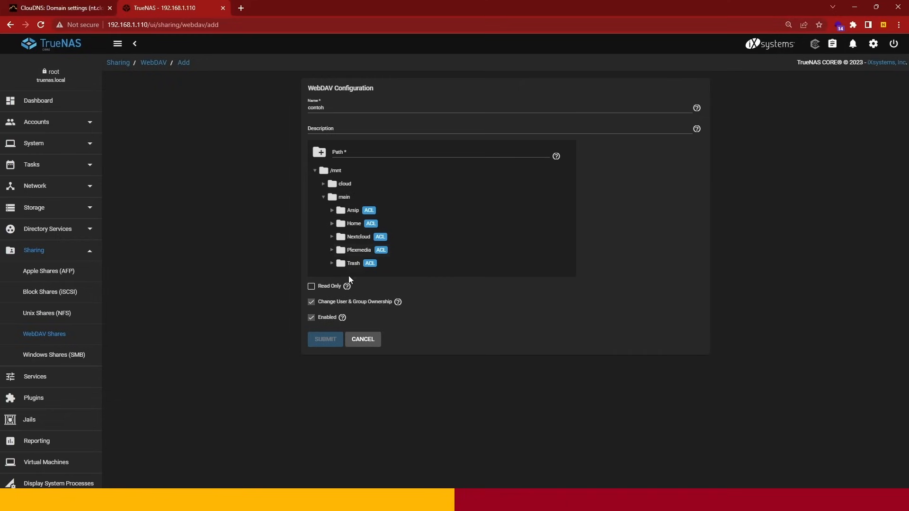
left_click(375, 343)
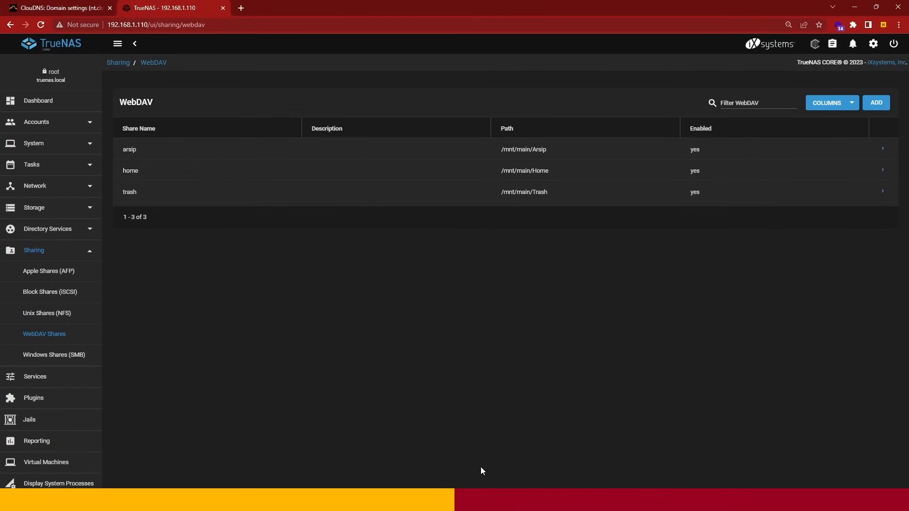
- Switch to File Explorer and view the folders on the Arsip (Y:) and Home (Z:) network drives
left_click(476, 500)
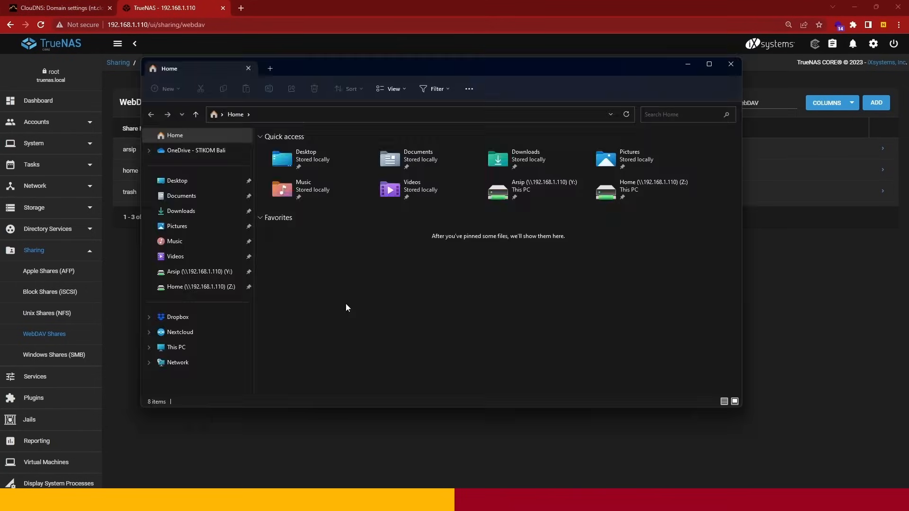
left_click(197, 272)
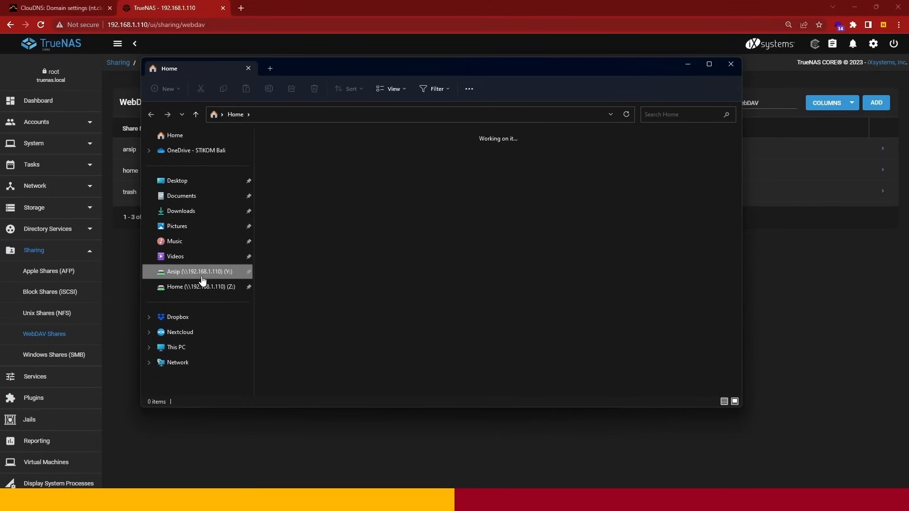
left_click(687, 65)
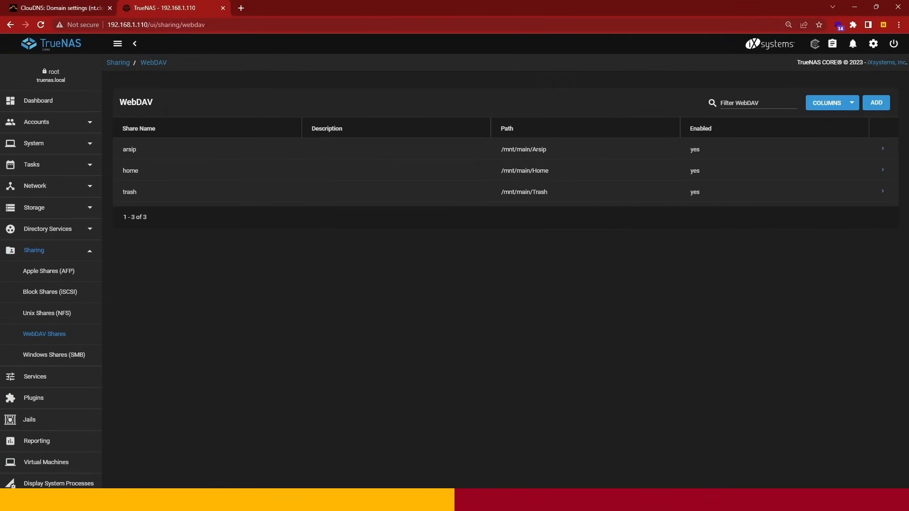
left_click(476, 499)
left_click(208, 287)
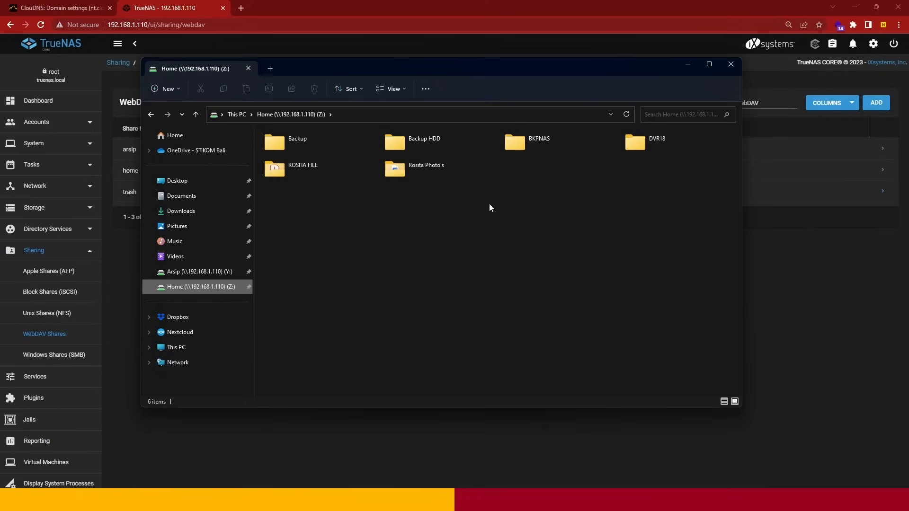
left_click(203, 272)
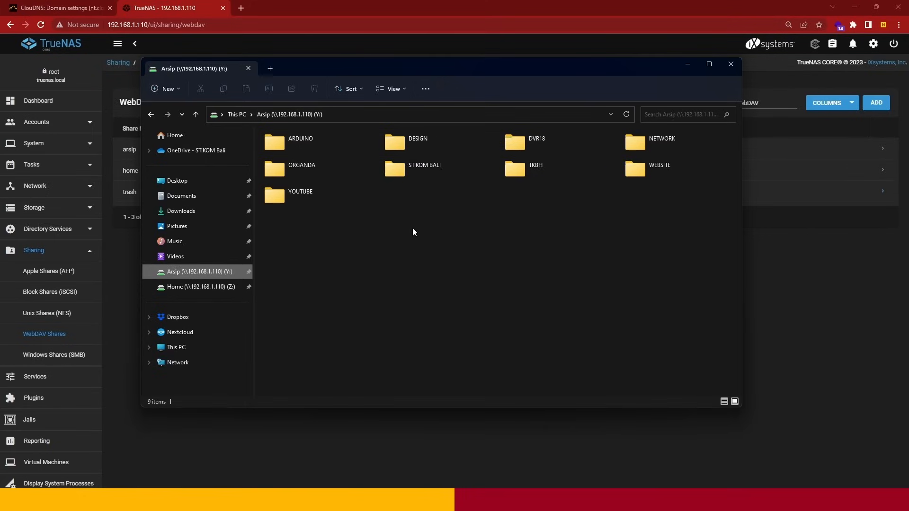
left_click(689, 67)
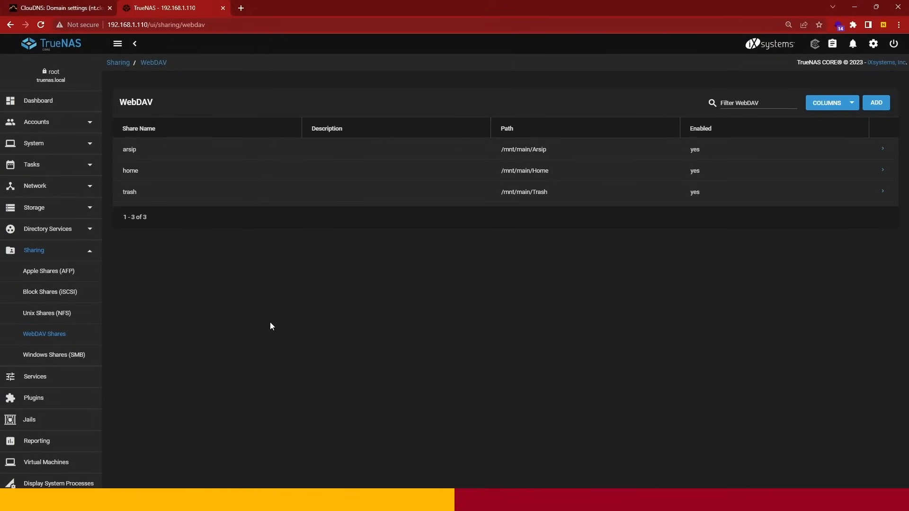
- Switch to ClouDNS and review the DNS records of the nt.cloudns.nz zone
left_click(87, 251)
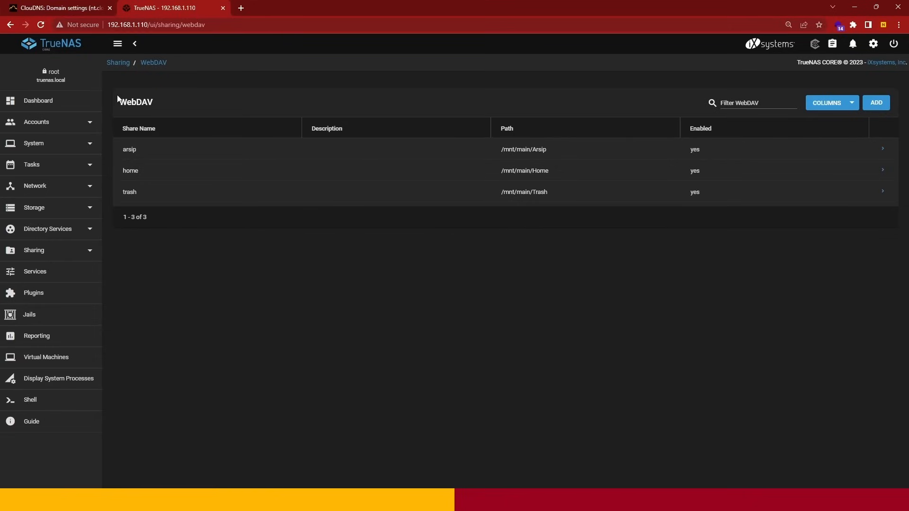
left_click(75, 9)
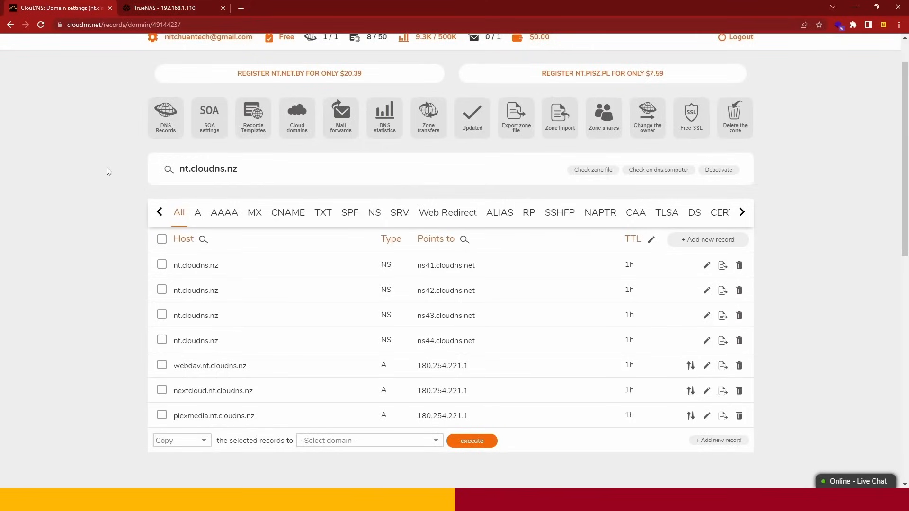
scroll(119, 314, "down", 2)
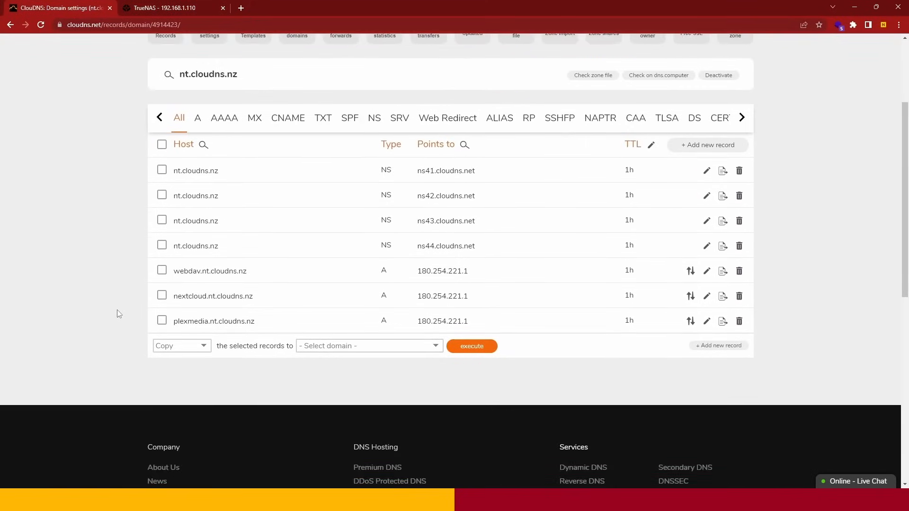
scroll(119, 314, "up", 1)
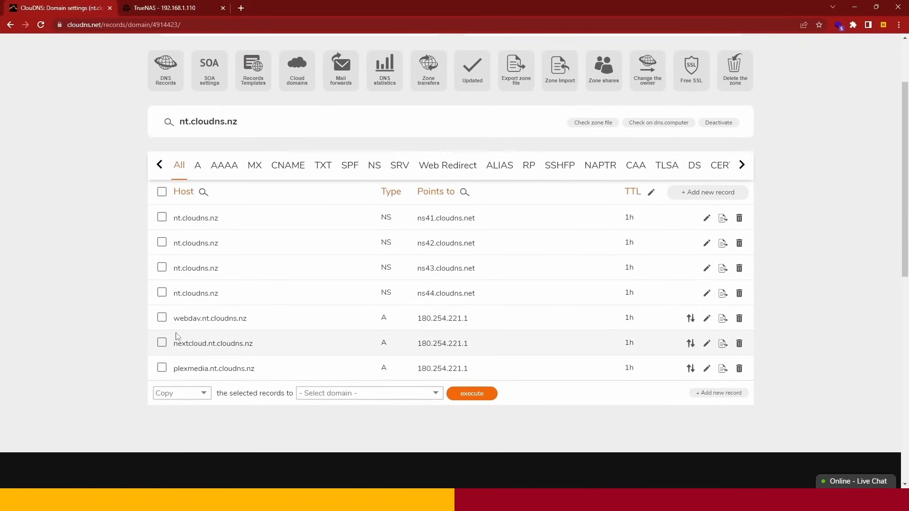
- Copy the Wget update command from the Dynamic URL of the webdav.nt.cloudns.nz record
left_click_drag(251, 323, 173, 325)
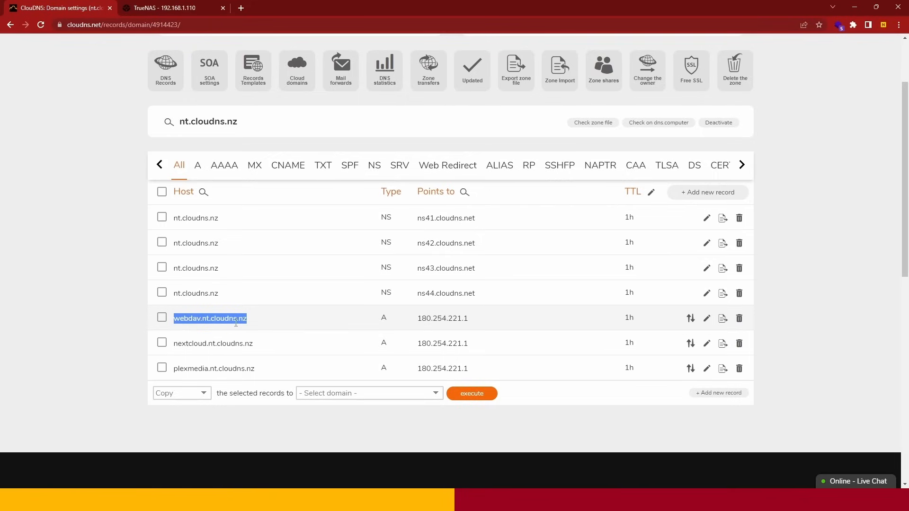
left_click(691, 319)
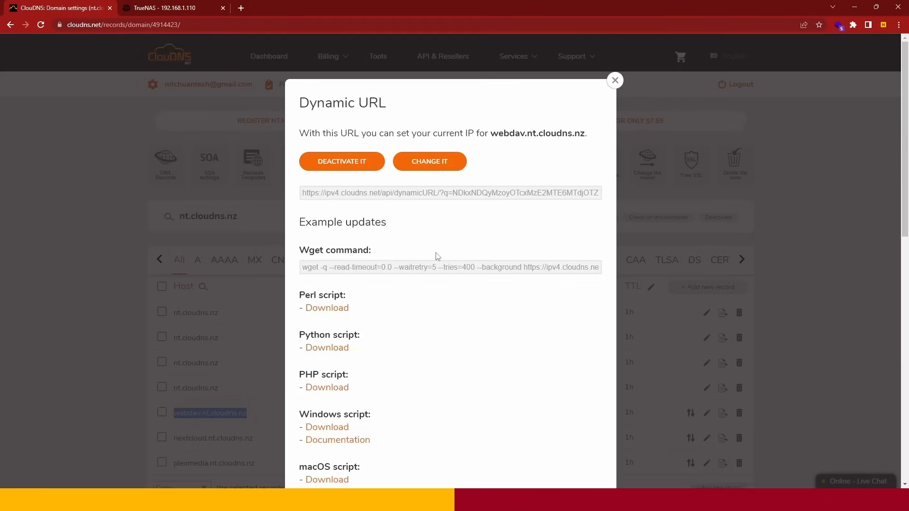
left_click(345, 267)
right_click(345, 268)
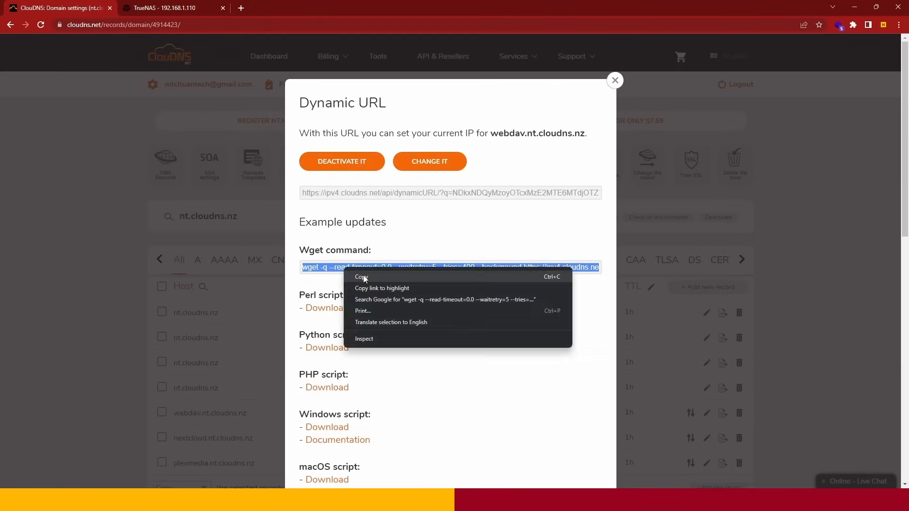
left_click(364, 278)
left_click(615, 81)
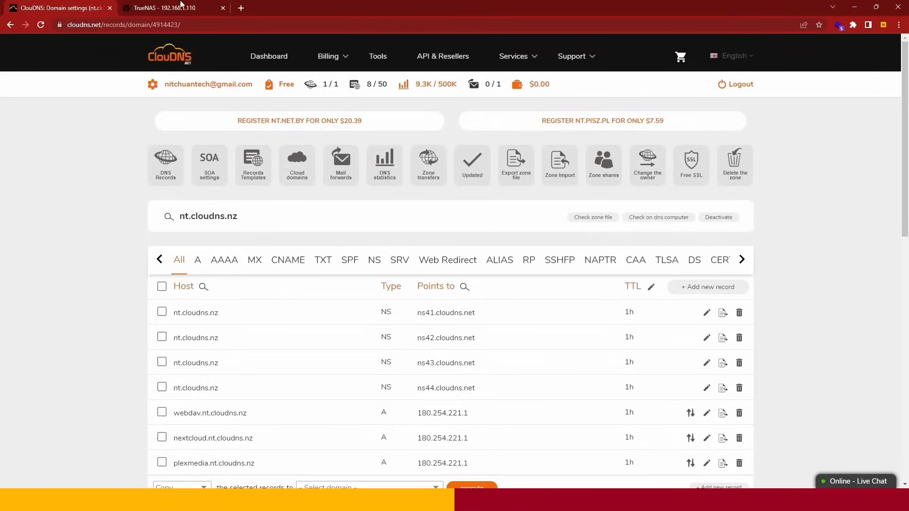
- Switch to TrueNAS and review the schedule details of the WEBDAV DDNS cron job
left_click(152, 3)
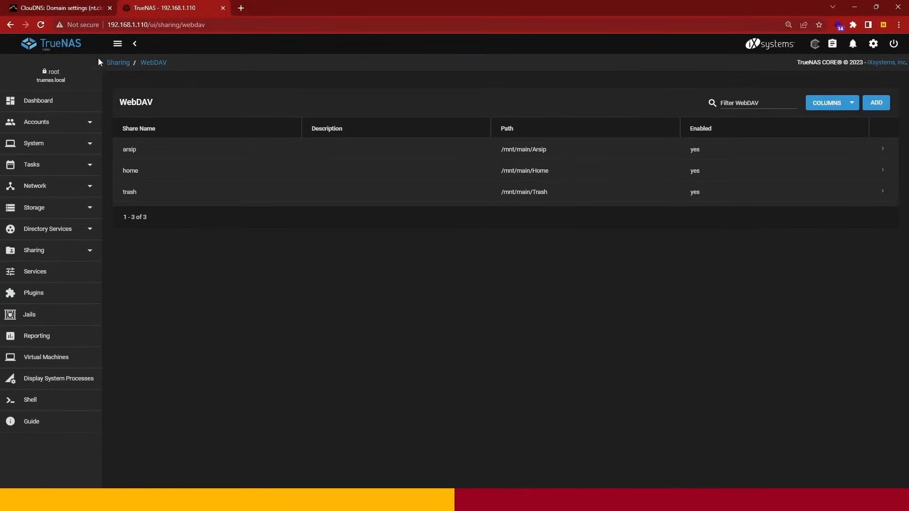
left_click(65, 166)
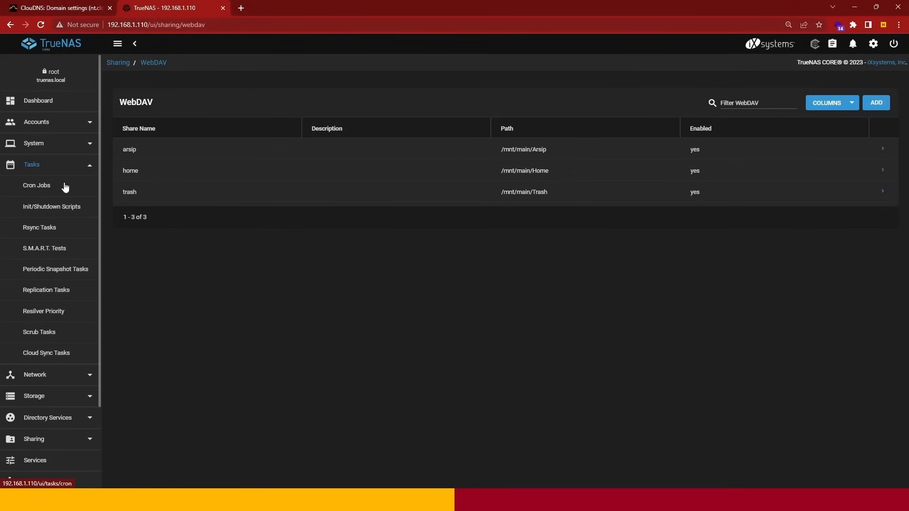
left_click(66, 186)
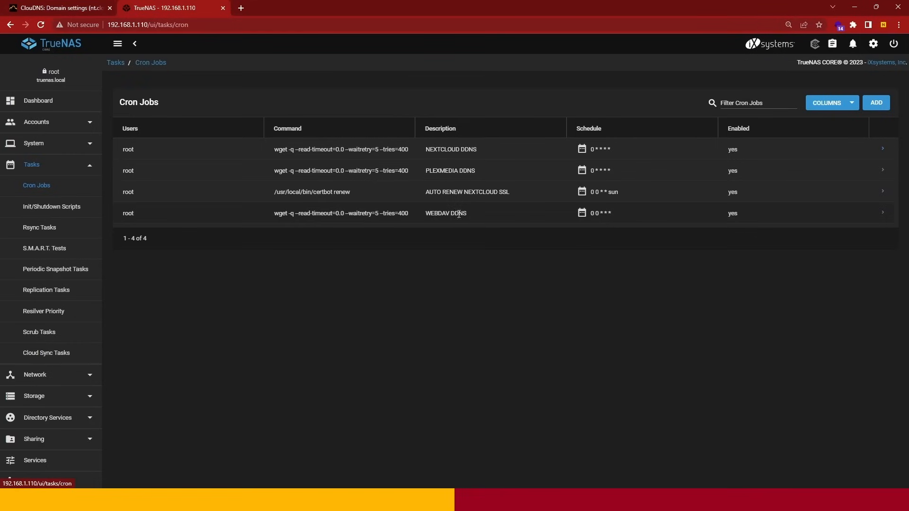
left_click(883, 215)
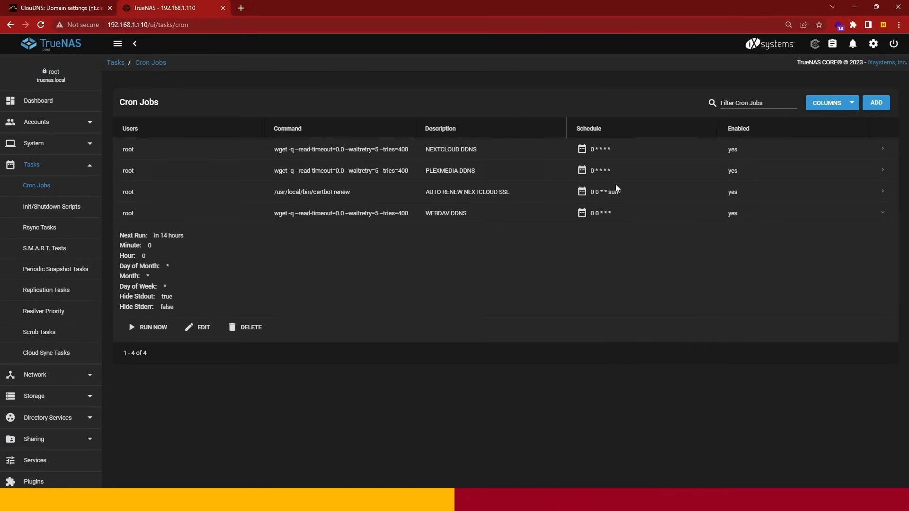
left_click(883, 214)
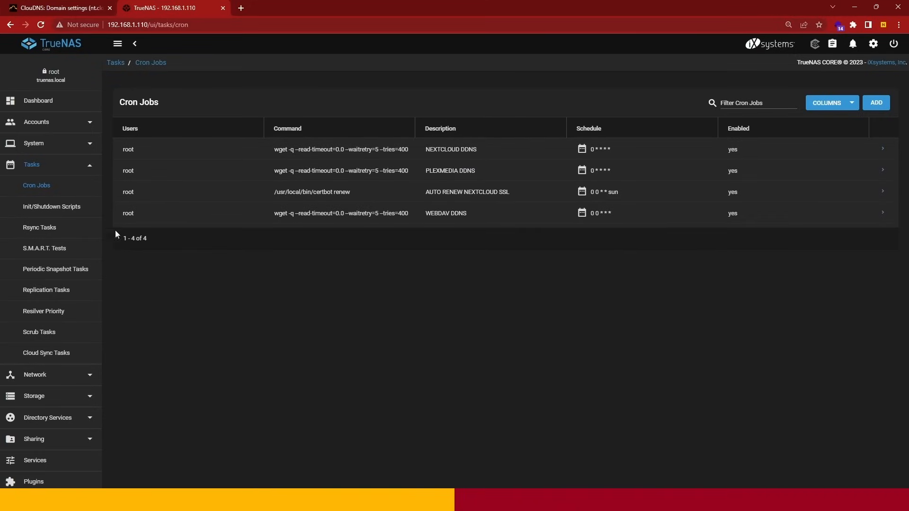
left_click(86, 170)
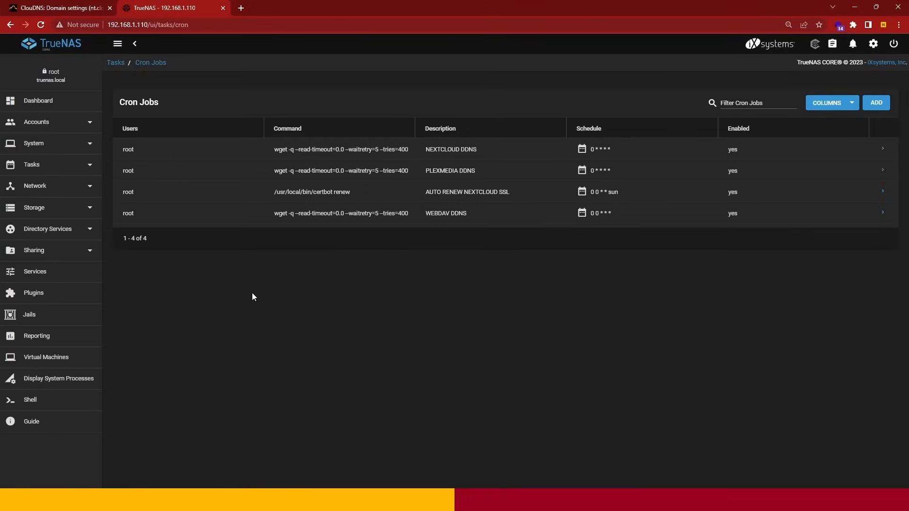